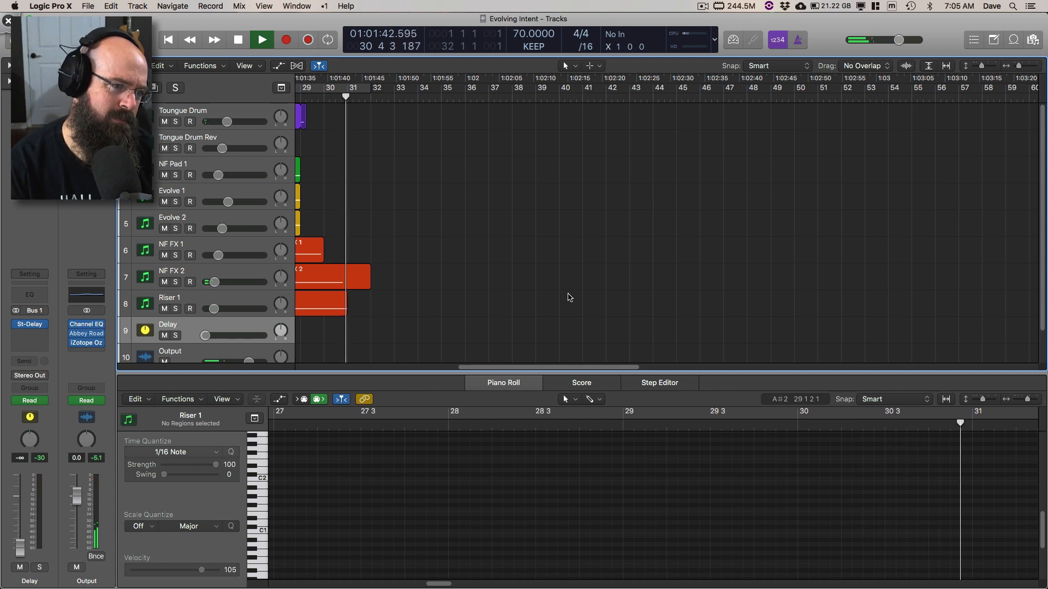
# Step: Stop playback, return to the project start, and open the Toungue Drum track's Kontakt 5 instrument
pyautogui.press('space')
pyautogui.press('Return')
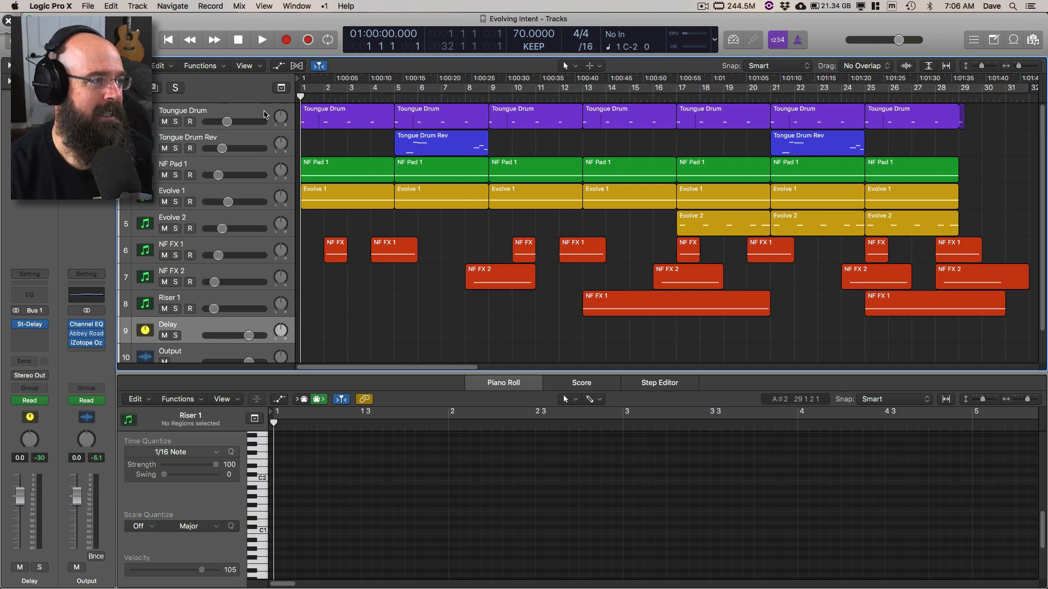
pyautogui.click(264, 114)
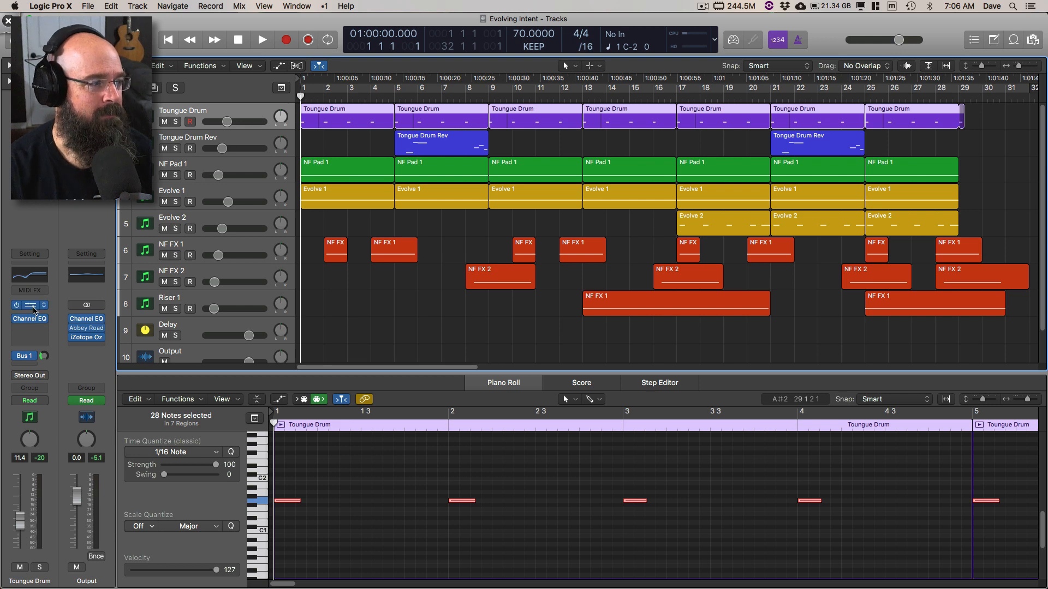
pyautogui.click(30, 307)
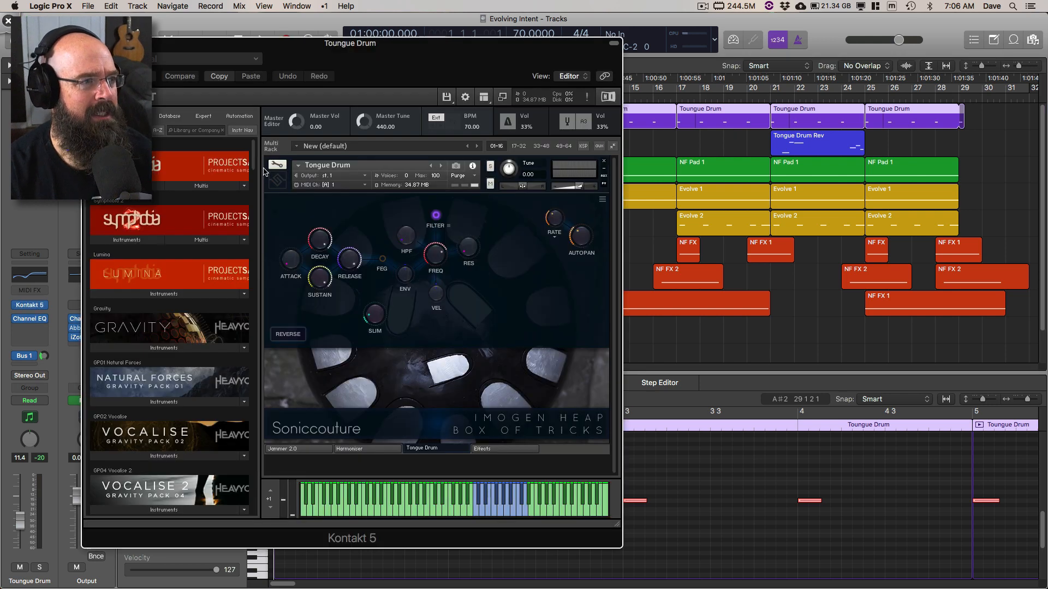
pyautogui.moveTo(361, 57); pyautogui.dragTo(648, 77)
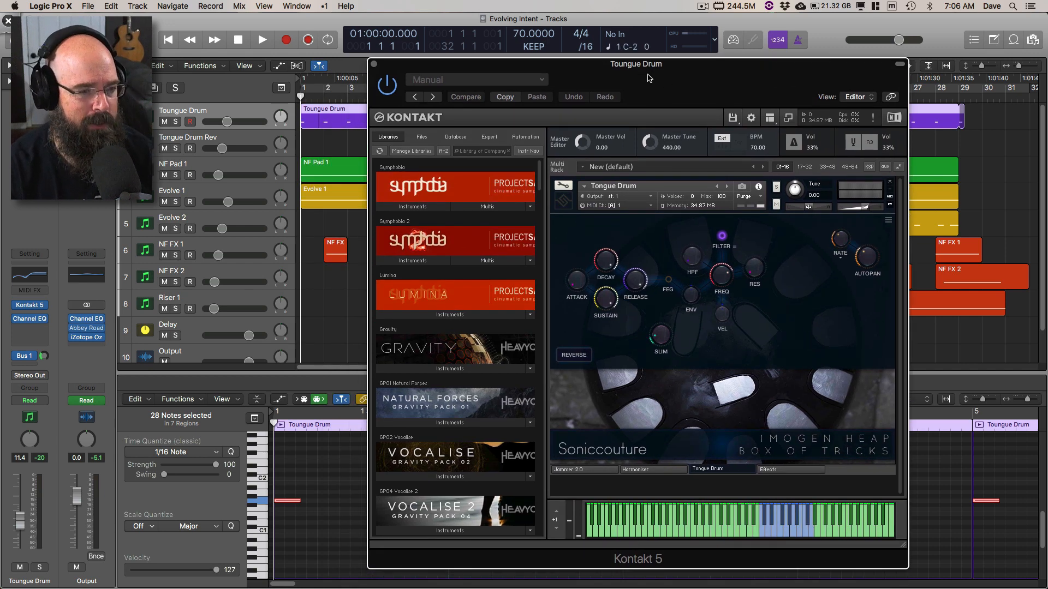
pyautogui.moveTo(641, 67); pyautogui.dragTo(562, 42)
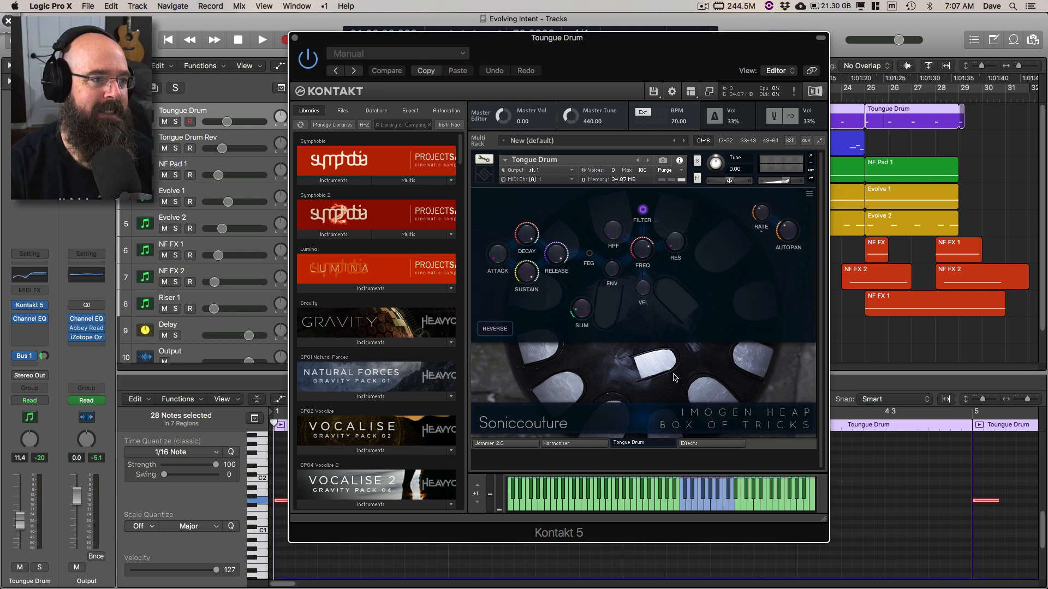
# Step: Find Box of Tricks in the Kontakt library, list its instruments, and close the instrument window
pyautogui.moveTo(463, 150); pyautogui.dragTo(472, 467)
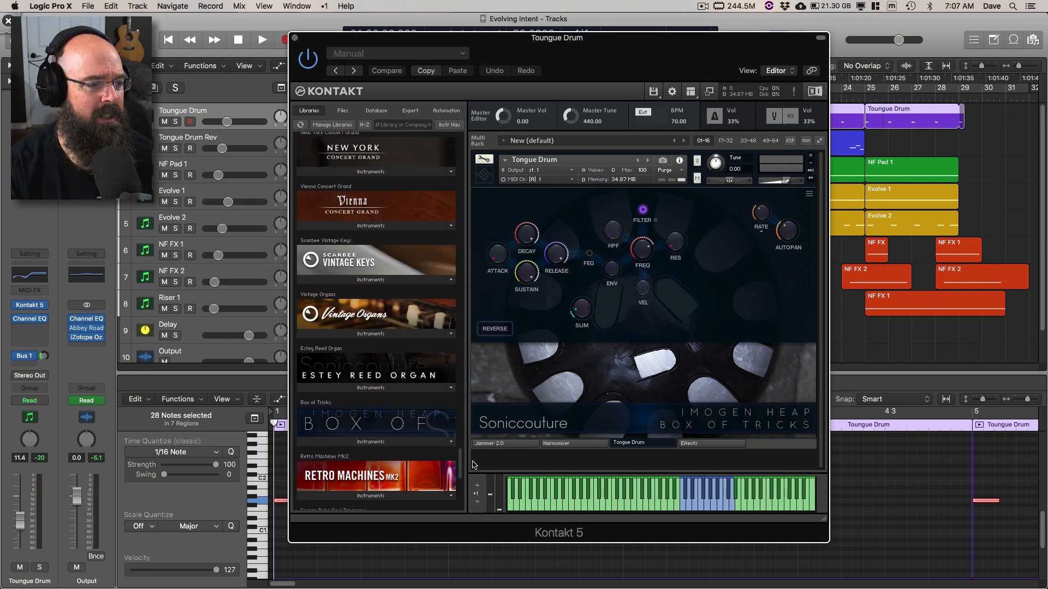
pyautogui.click(381, 432)
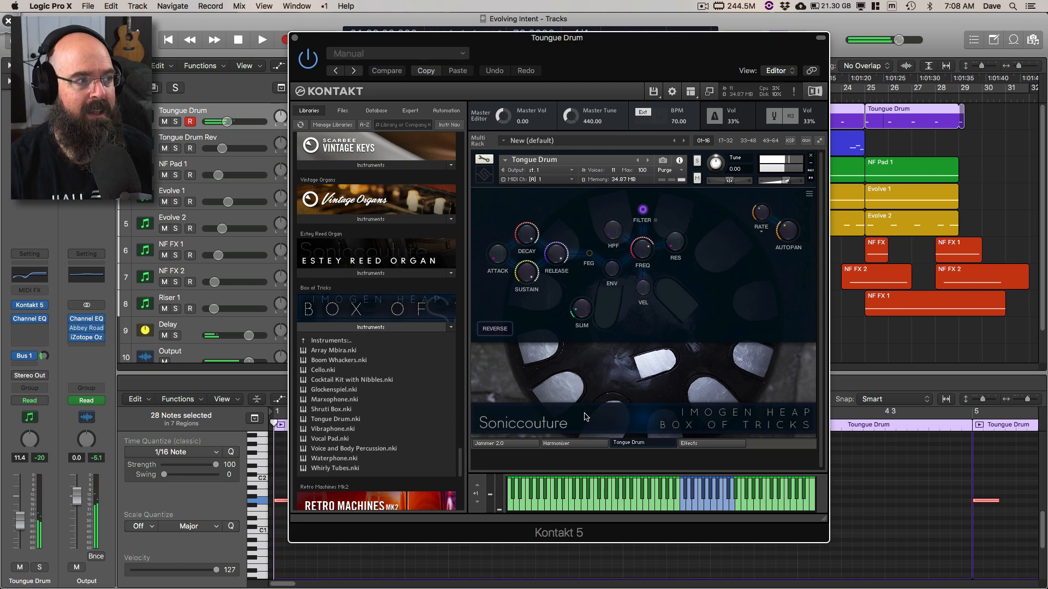
pyautogui.click(295, 38)
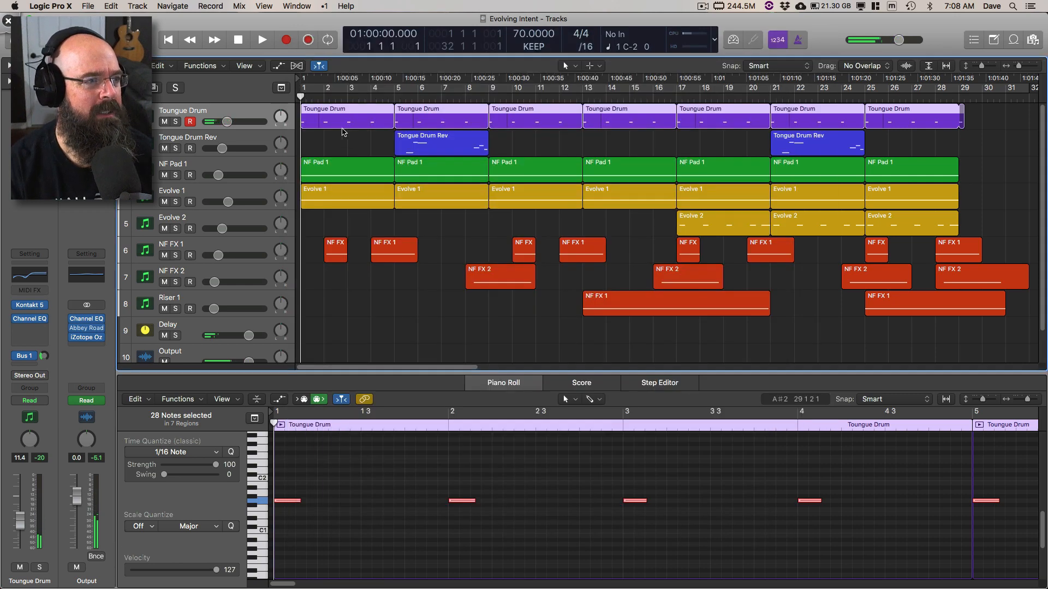
# Step: Solo the Toungue Drum track, play it from the start, and show the Delay channel fed by its Bus 1 send
pyautogui.click(175, 122)
pyautogui.press('space')
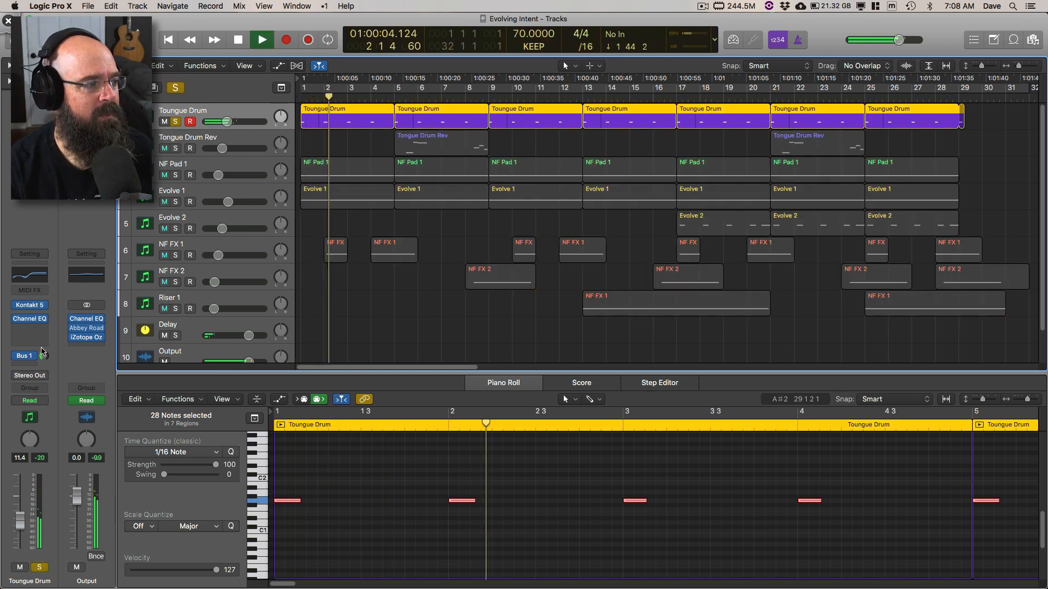
pyautogui.click(27, 359)
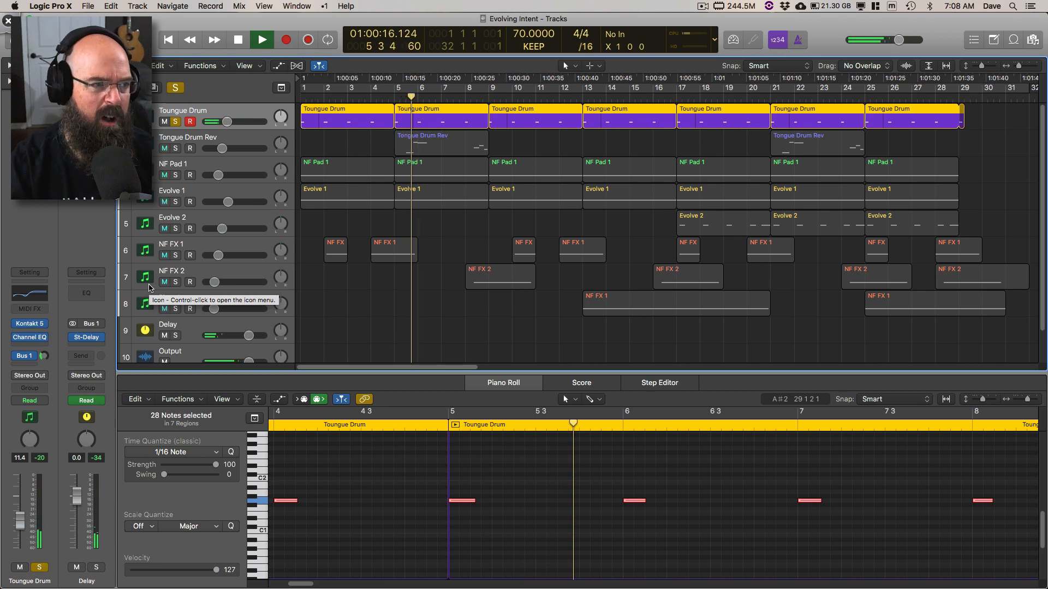
# Step: Stop playback, solo the Tongue Drum Rev track too, and open its Kontakt 5 instrument
pyautogui.click(179, 144)
pyautogui.press('space')
pyautogui.click(176, 149)
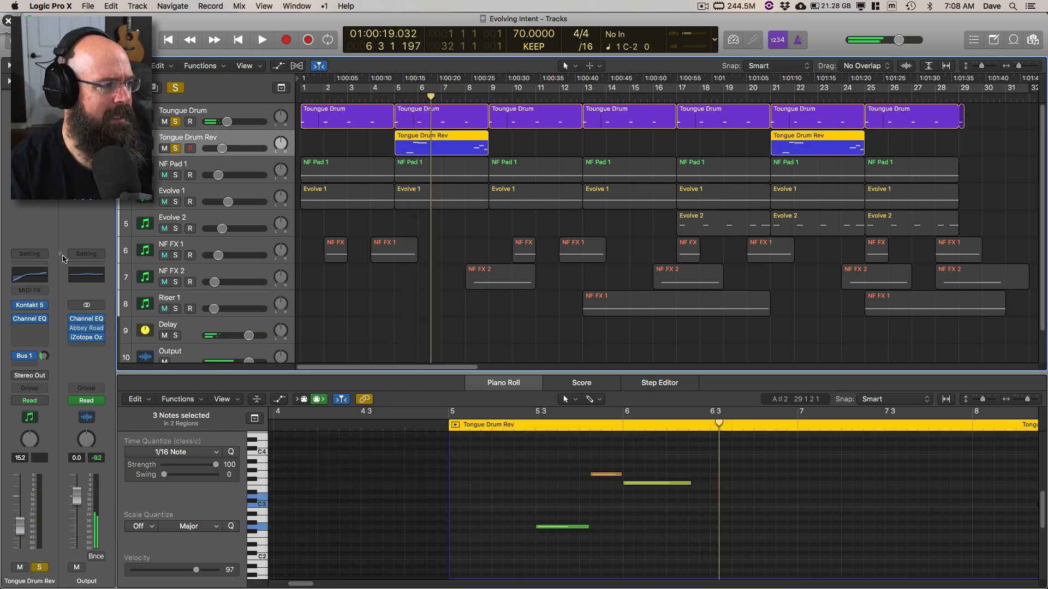
pyautogui.click(30, 306)
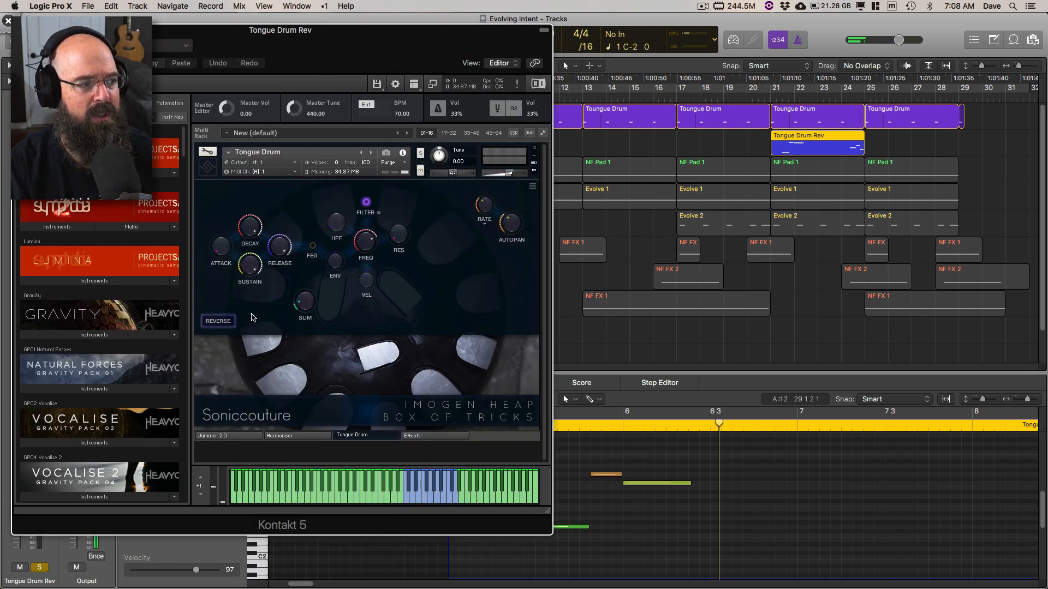
pyautogui.moveTo(405, 63); pyautogui.dragTo(895, 81)
# Step: Leave only Tongue Drum Rev soloed and play its first region from bar 5 with the whole region shown in the Piano Roll
pyautogui.click(399, 89)
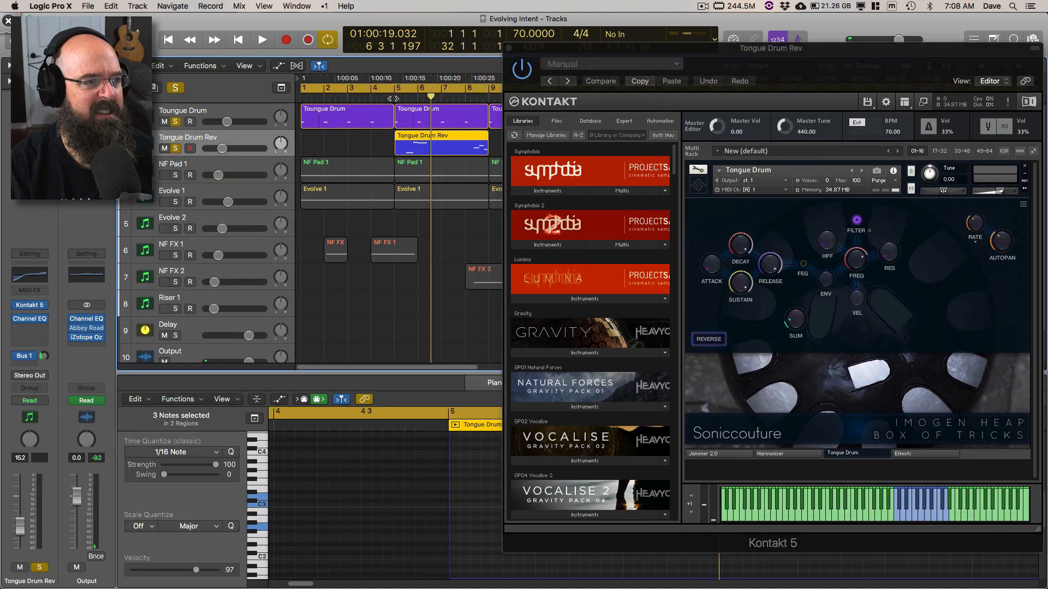
pyautogui.click(392, 98)
pyautogui.click(400, 89)
pyautogui.click(176, 121)
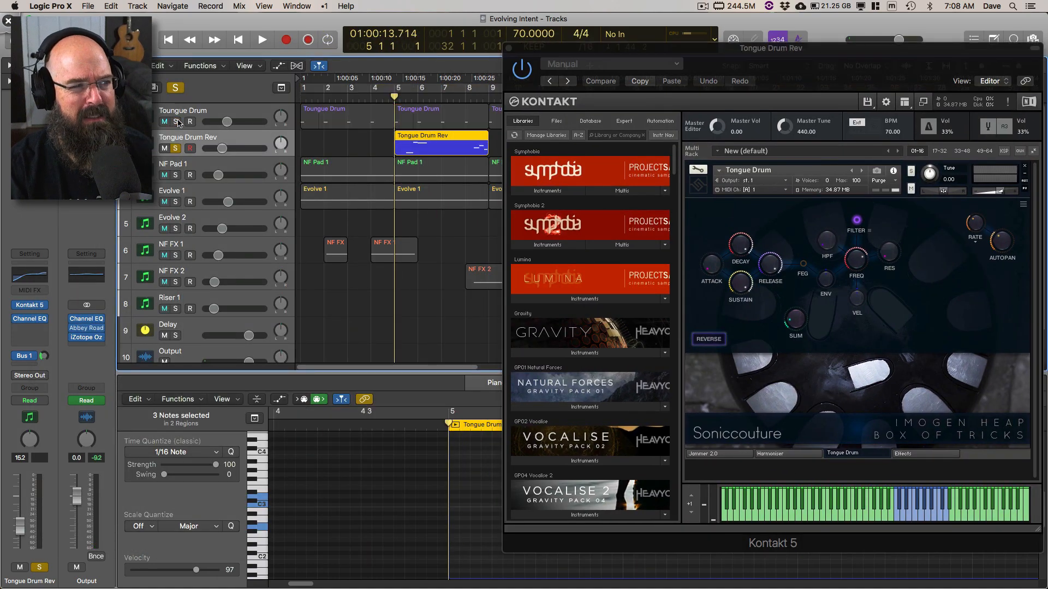
pyautogui.press('space')
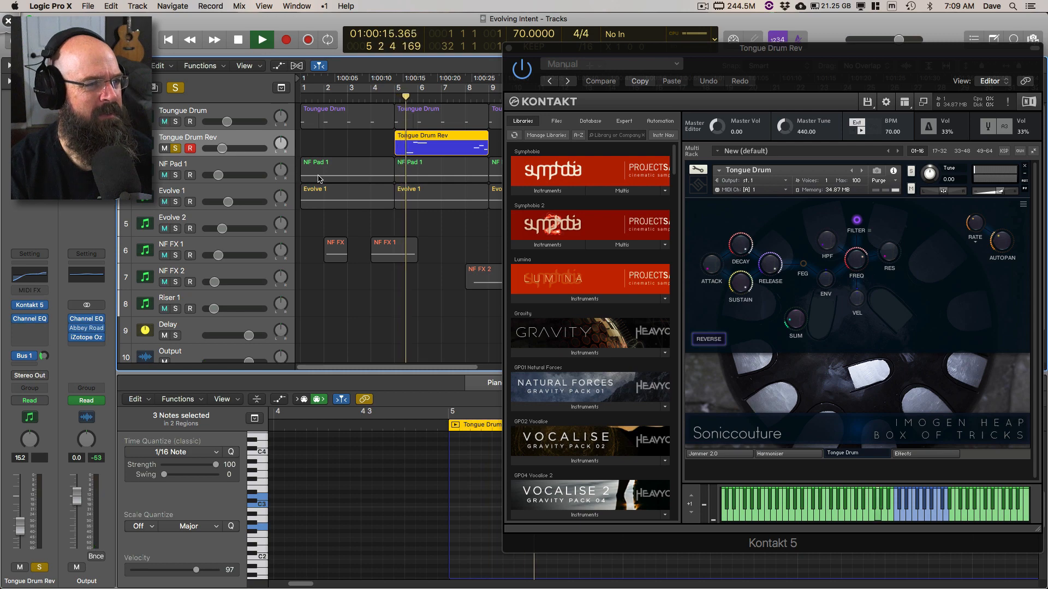
pyautogui.press('v')
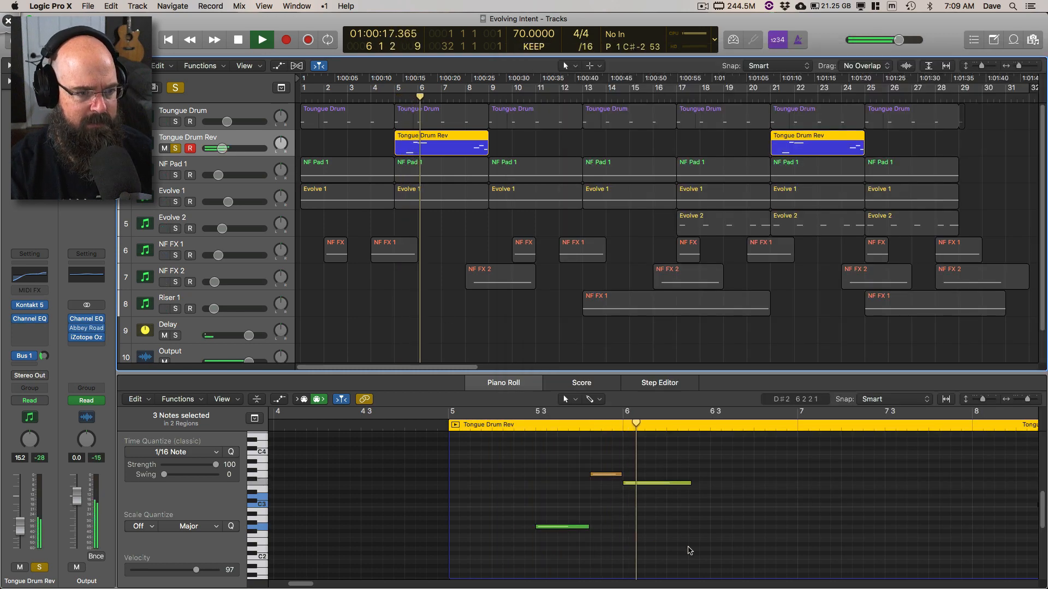
pyautogui.scroll(-3, 728, 535)
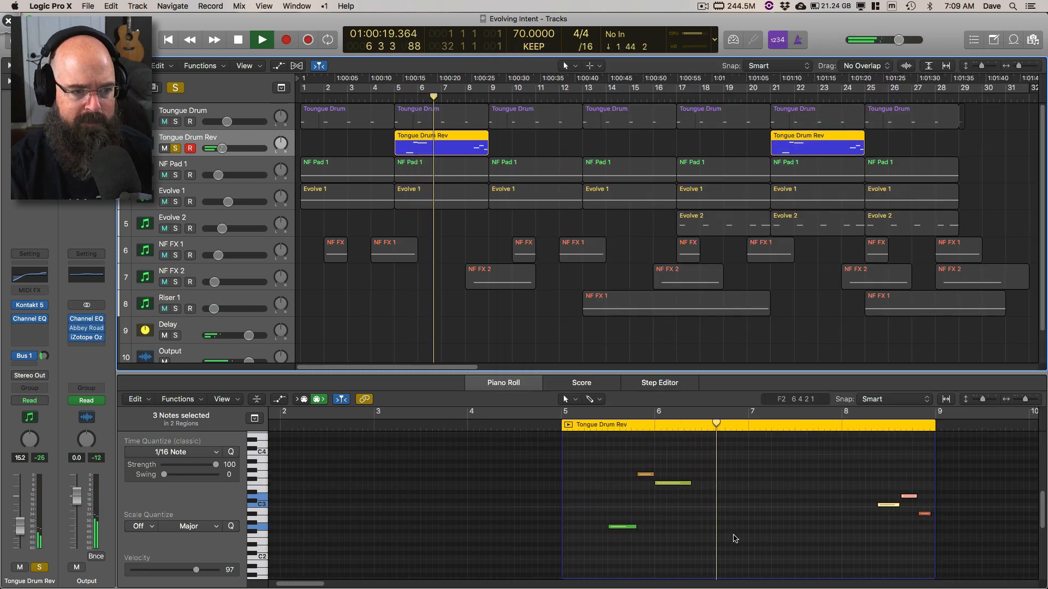
pyautogui.hscroll(5, 728, 537)
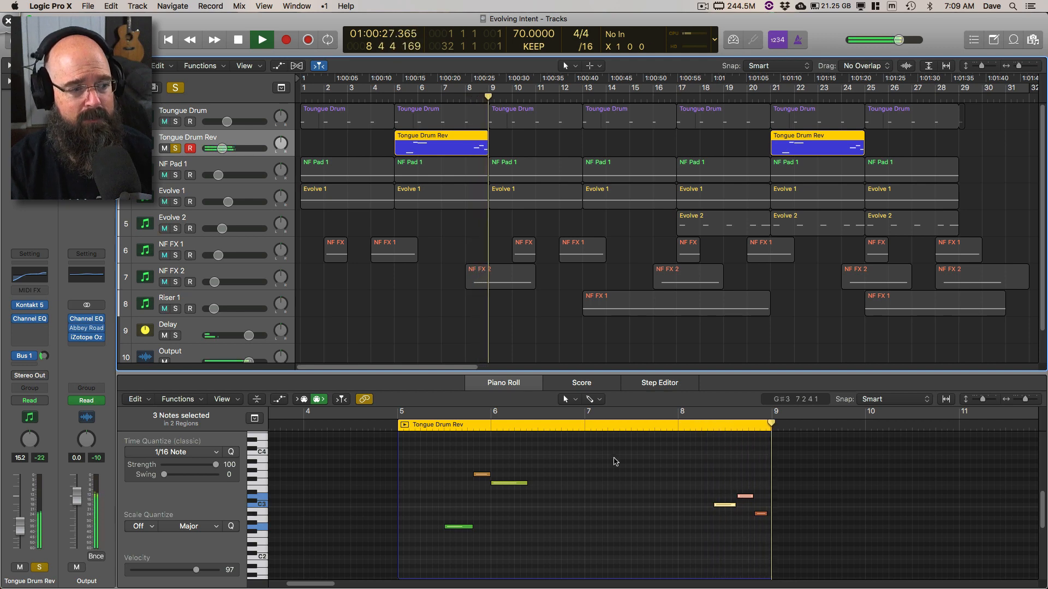
pyautogui.press('space')
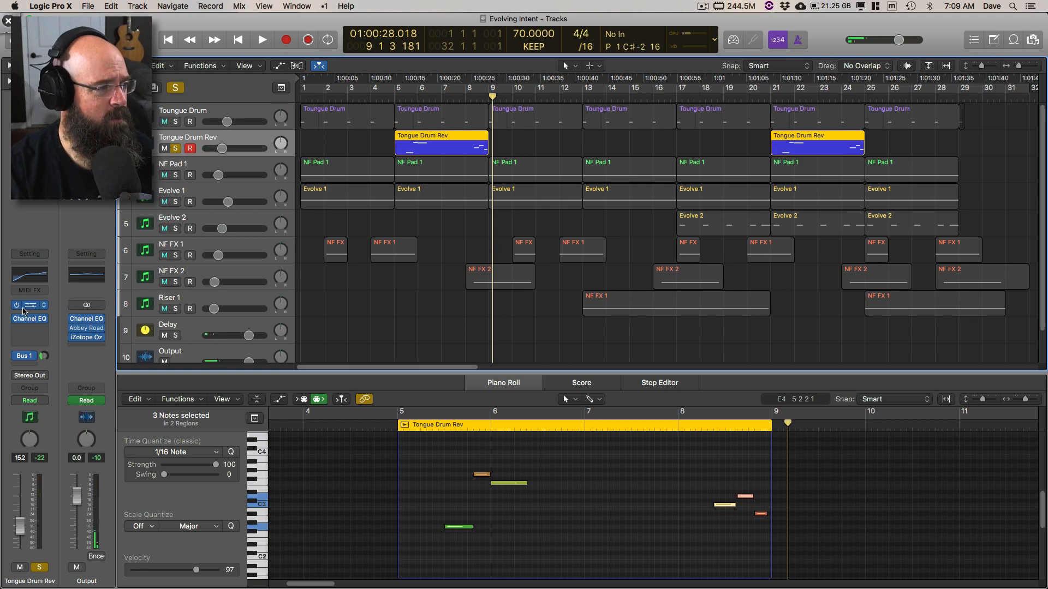
# Step: Reopen Tongue Drum Rev's Kontakt 5 instrument to examine its Reverse setting, and move the window out of the way
pyautogui.click(30, 304)
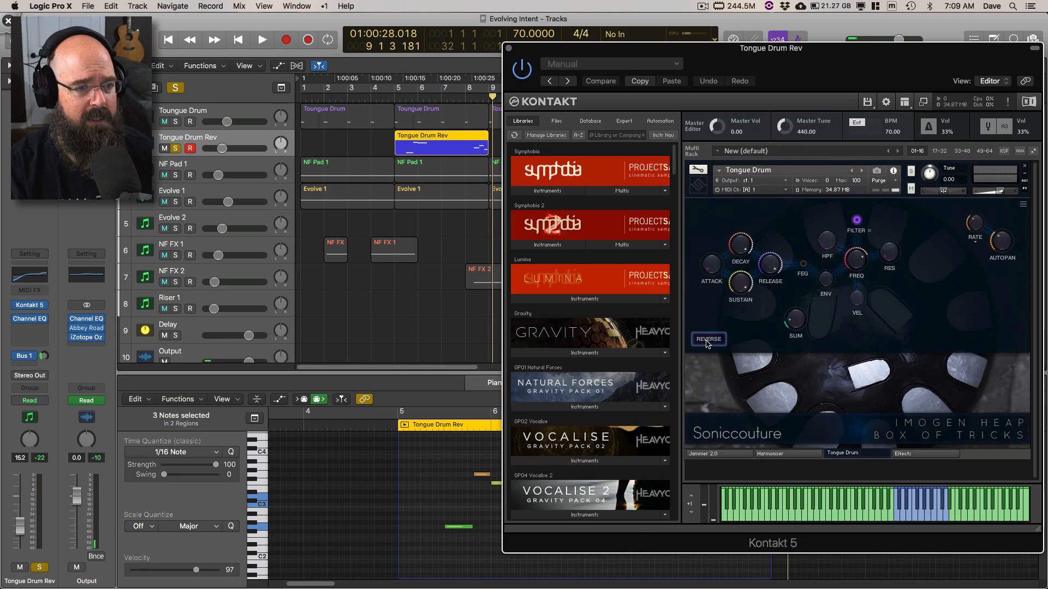
pyautogui.click(707, 341)
pyautogui.moveTo(801, 64); pyautogui.dragTo(1047, 101)
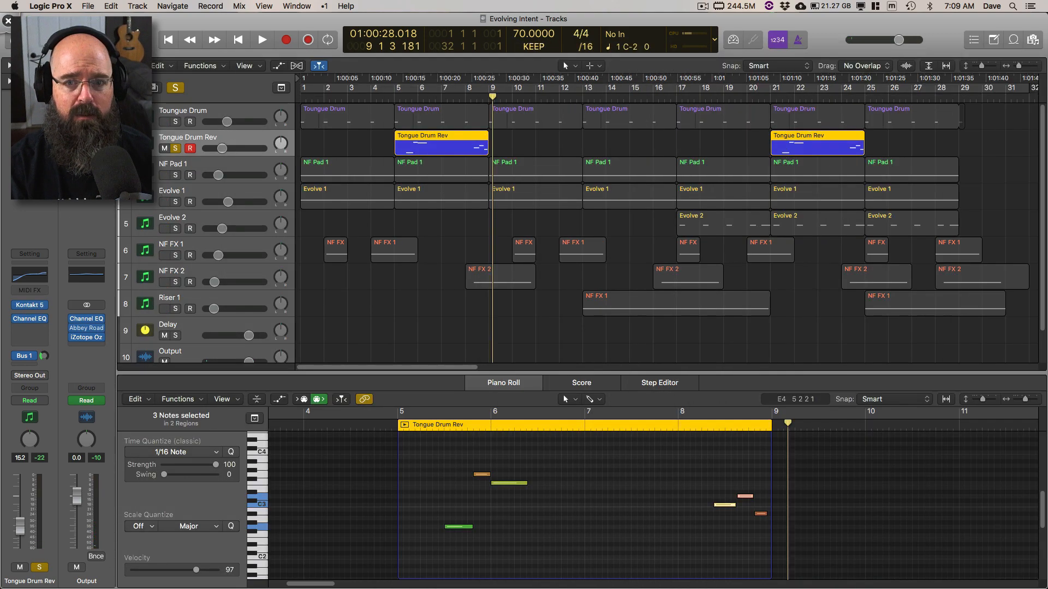
# Step: Play the soloed Tongue Drum Rev region again up to bar 9 and stop playback
pyautogui.click(441, 433)
pyautogui.press('space')
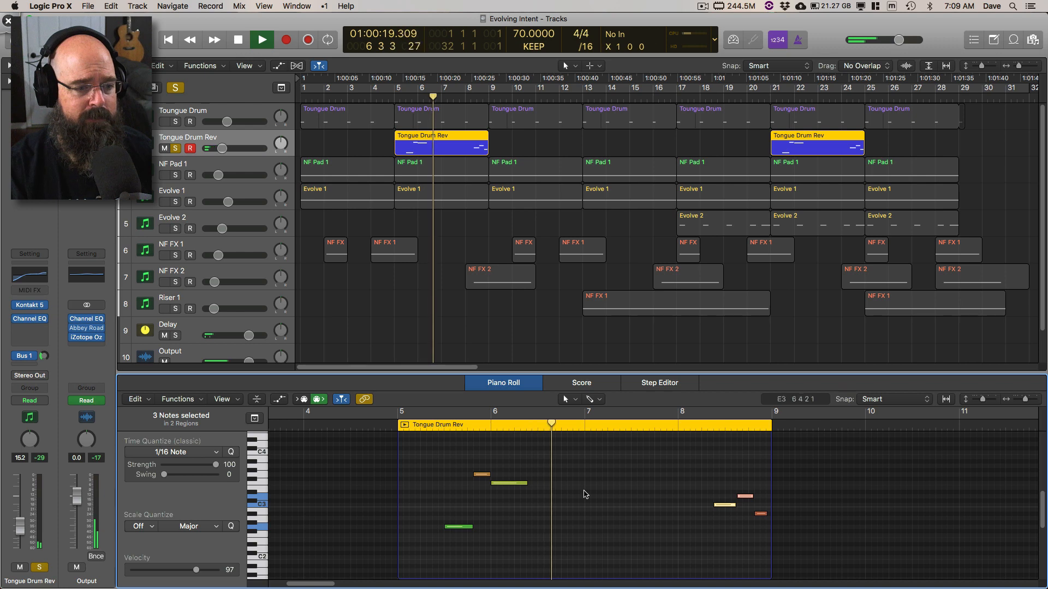
pyautogui.click(701, 429)
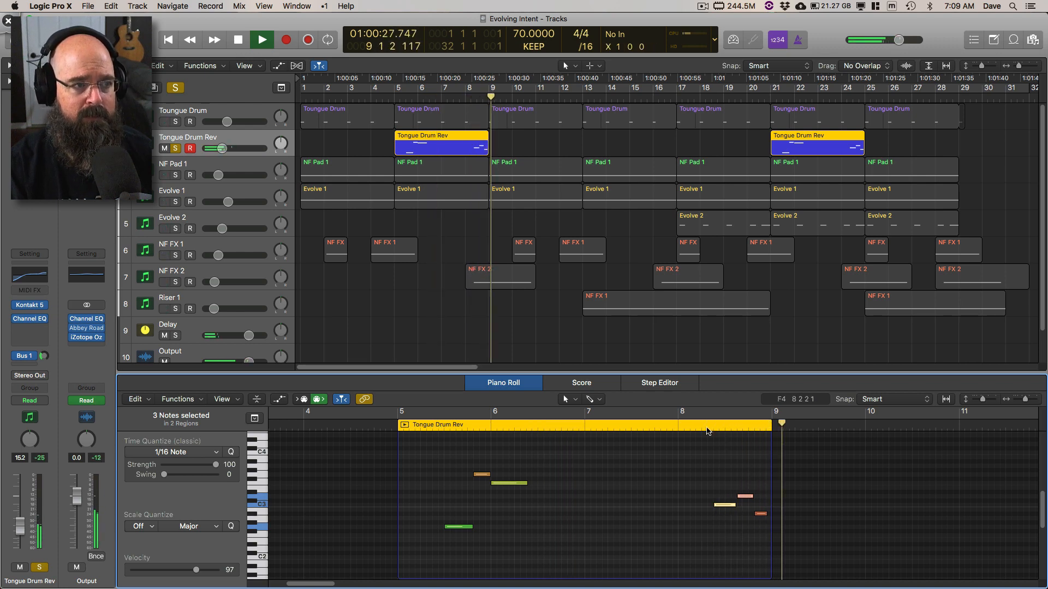
pyautogui.press('space')
# Step: Solo the Toungue Drum track as well and audition both drum tracks together from bar 5
pyautogui.click(175, 121)
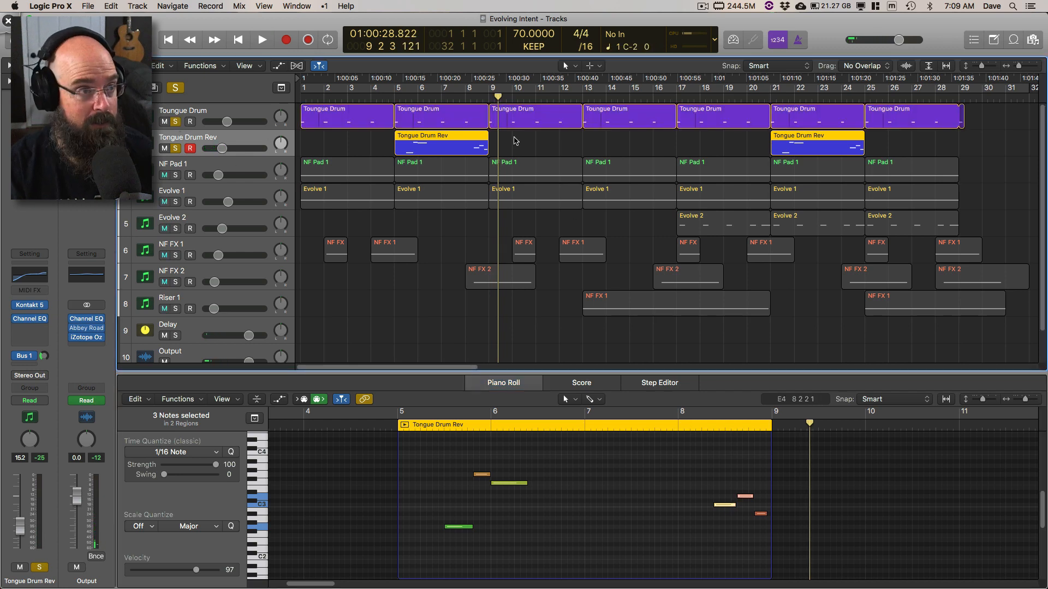
pyautogui.press('space')
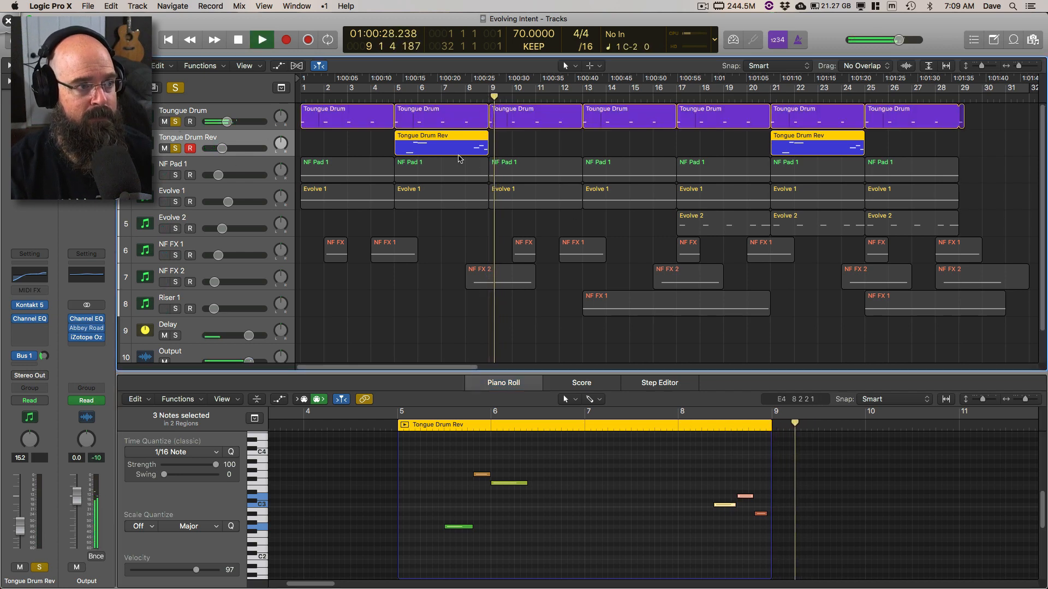
pyautogui.press('space')
pyautogui.click(393, 96)
pyautogui.press('space')
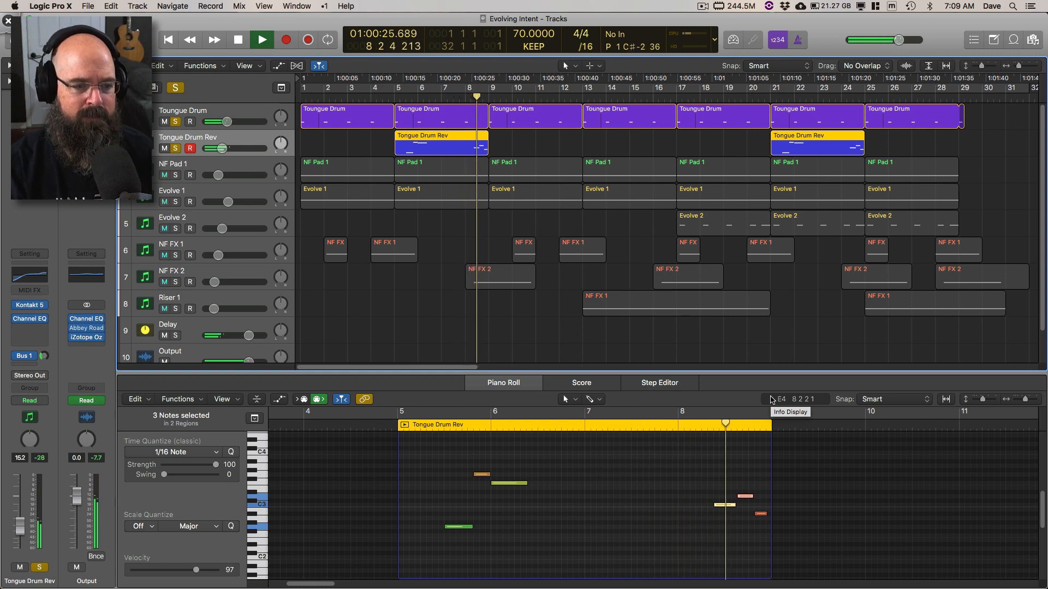
pyautogui.press('space')
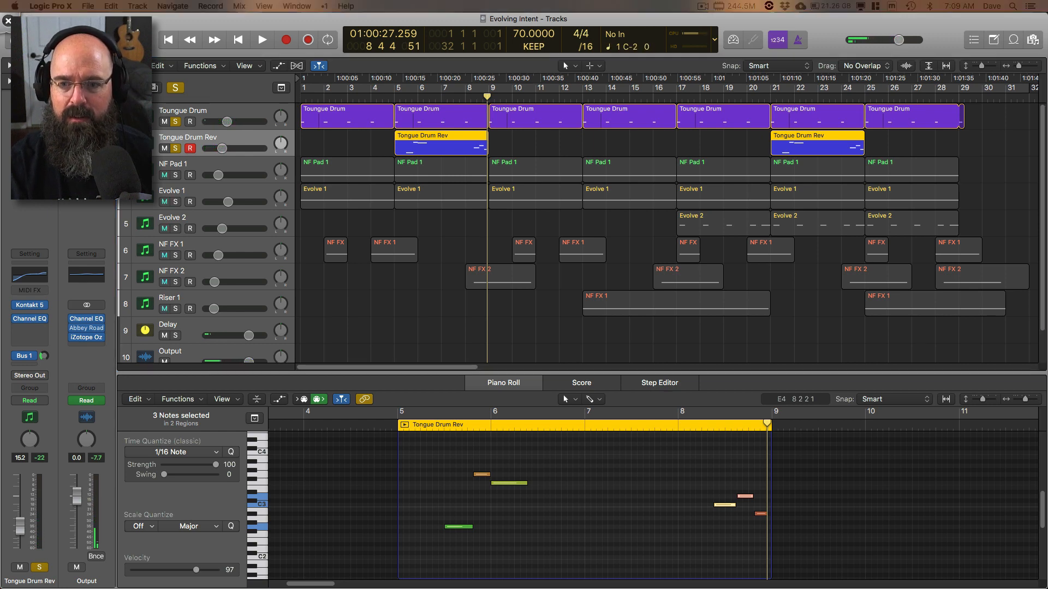
pyautogui.doubleClick(394, 99)
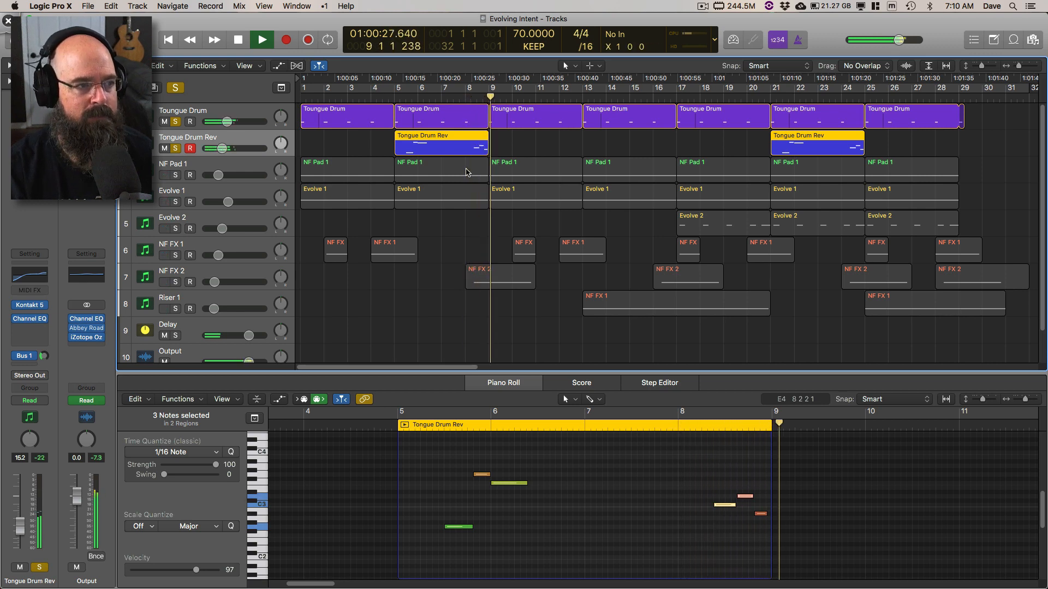
pyautogui.press('space')
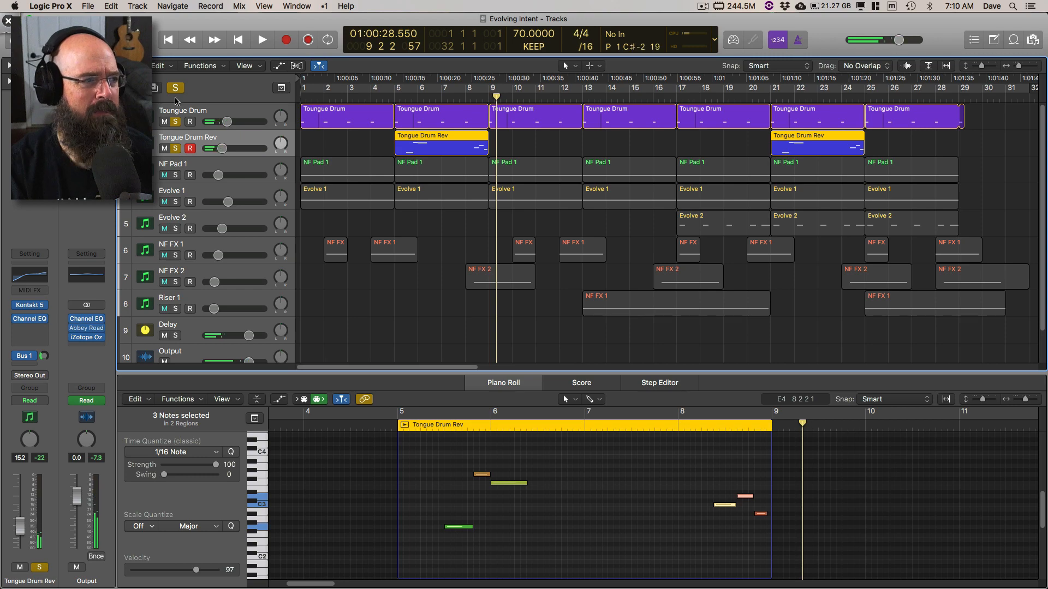
# Step: Clear all track solos and put away the Tongue Drum Rev Kontakt window
pyautogui.click(176, 89)
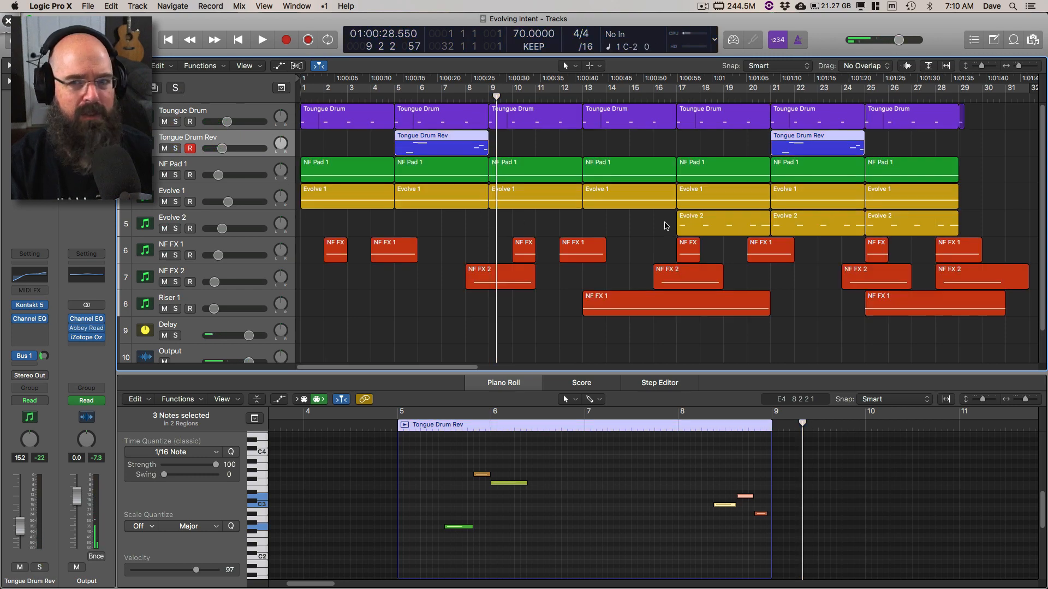
pyautogui.moveTo(1047, 111); pyautogui.dragTo(603, 139)
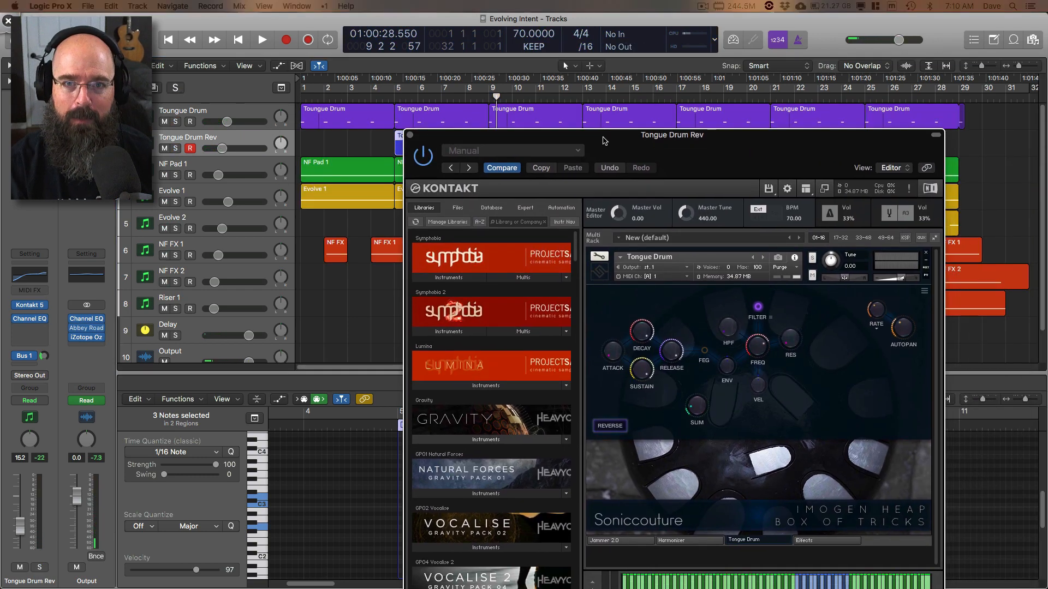
pyautogui.click(411, 135)
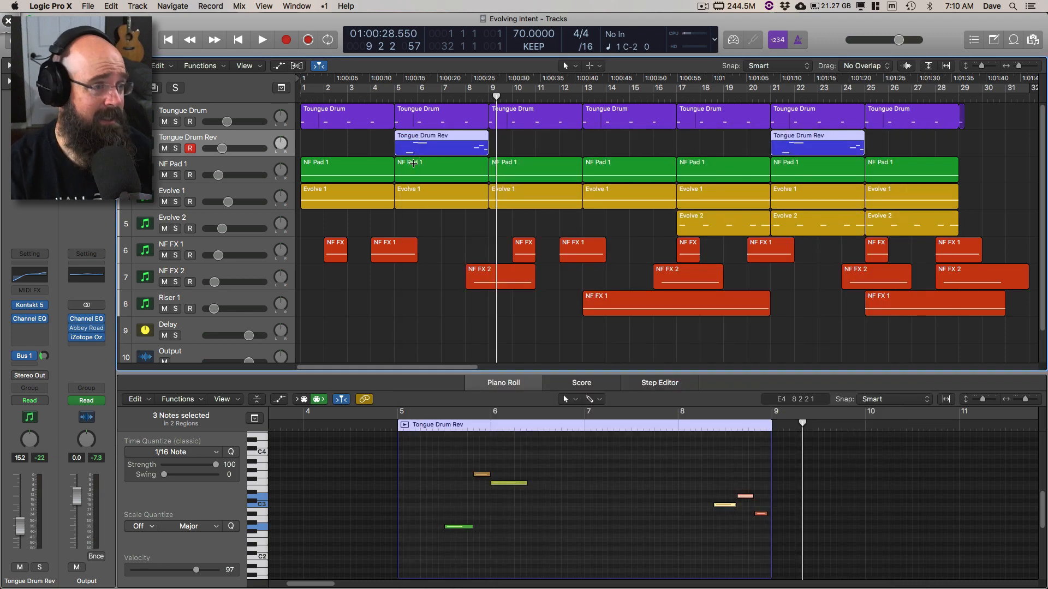
# Step: Open the mixer, select the Toungue Drum channel, and bring back the hidden plug-in windows
pyautogui.press('x')
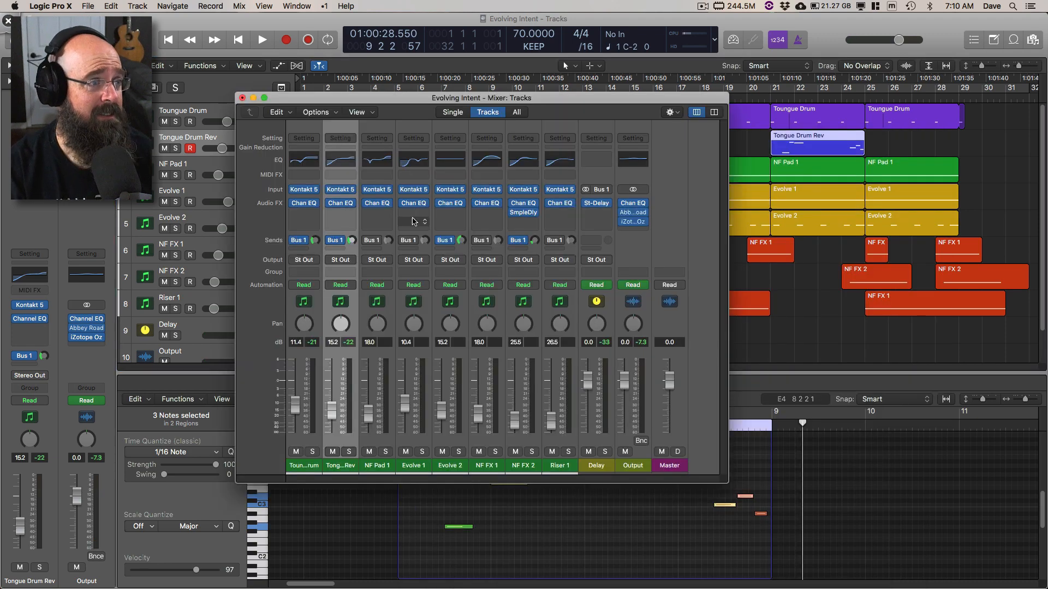
pyautogui.click(309, 470)
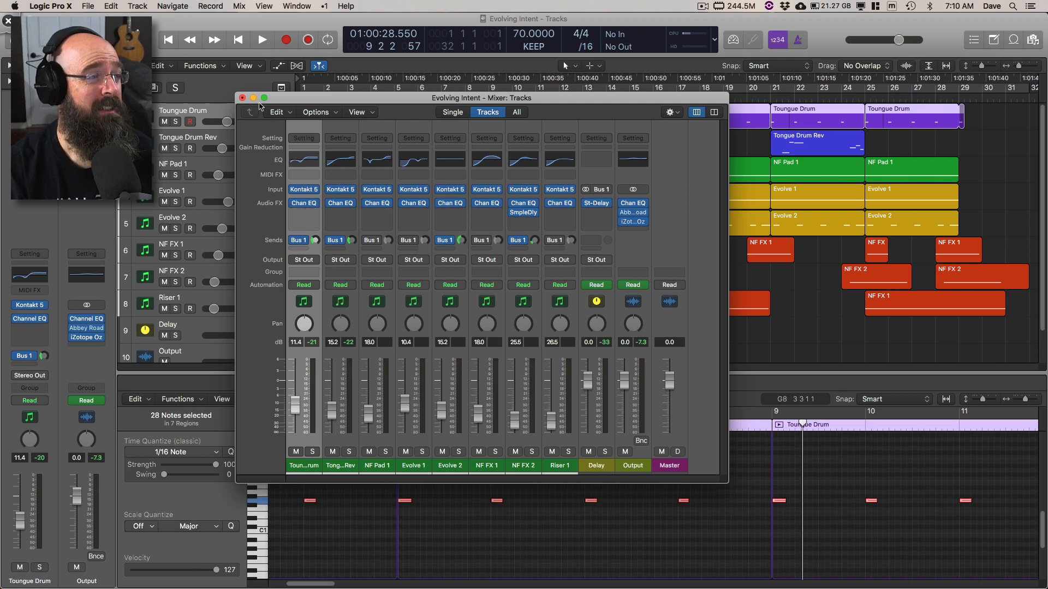
pyautogui.press('v')
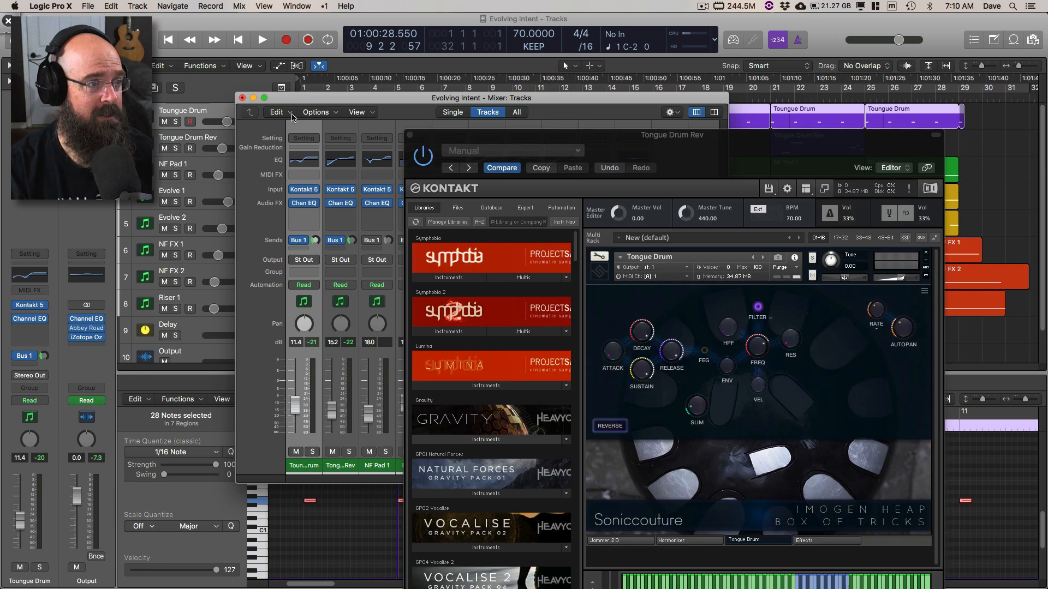
# Step: Close the mixer, hide the open plug-in windows, and open the Kontakt instrument of the NF Pad 1 track
pyautogui.press('v')
pyautogui.press('super+w')
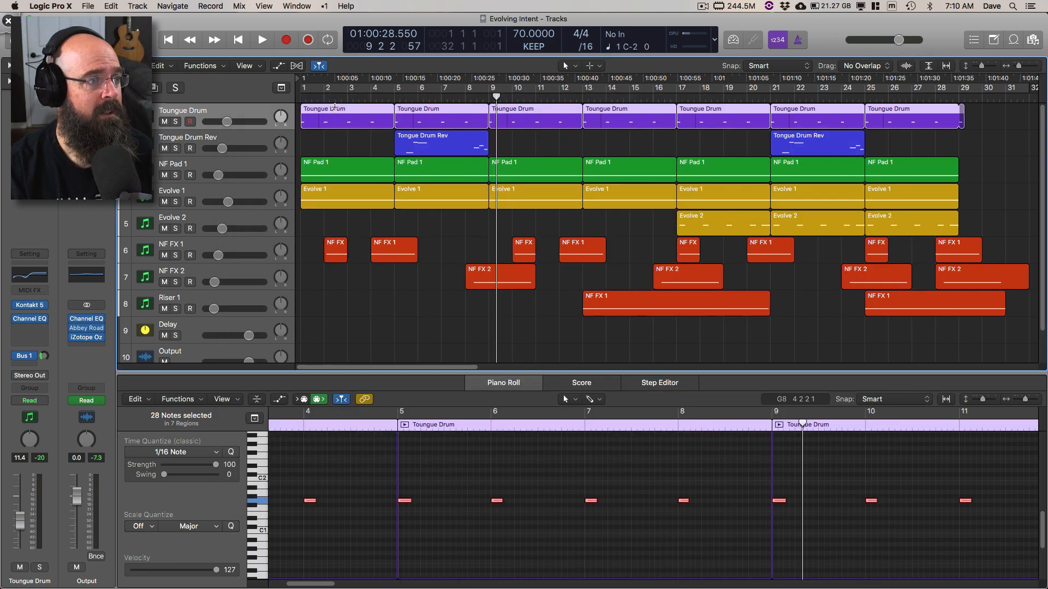
pyautogui.click(235, 172)
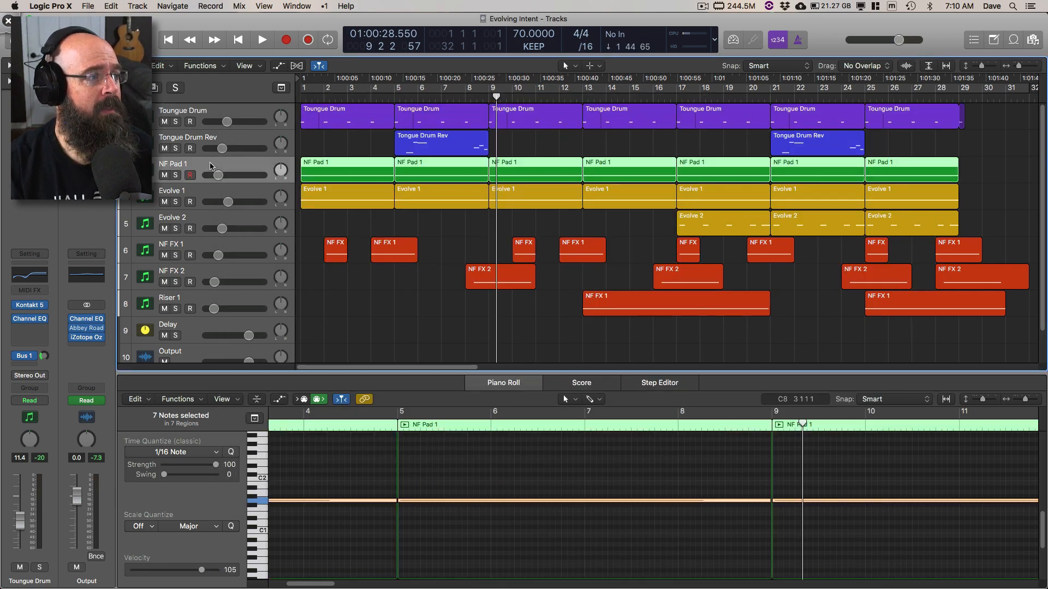
pyautogui.click(30, 306)
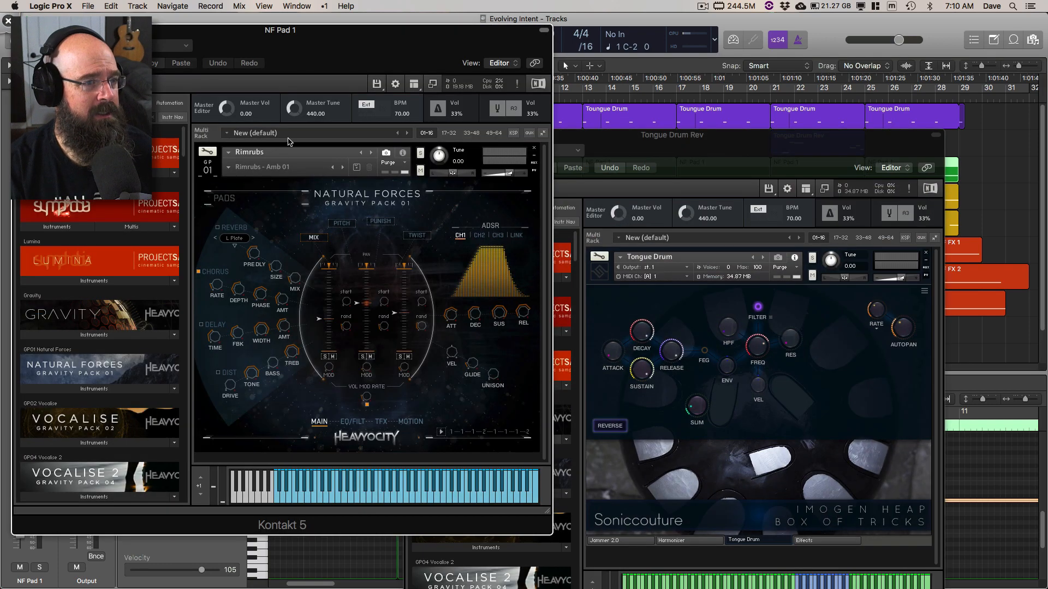
# Step: Close the Tongue Drum Rev Kontakt window and reposition the NF Pad 1 Kontakt window so its library browser is uncovered
pyautogui.moveTo(685, 140); pyautogui.dragTo(735, 111)
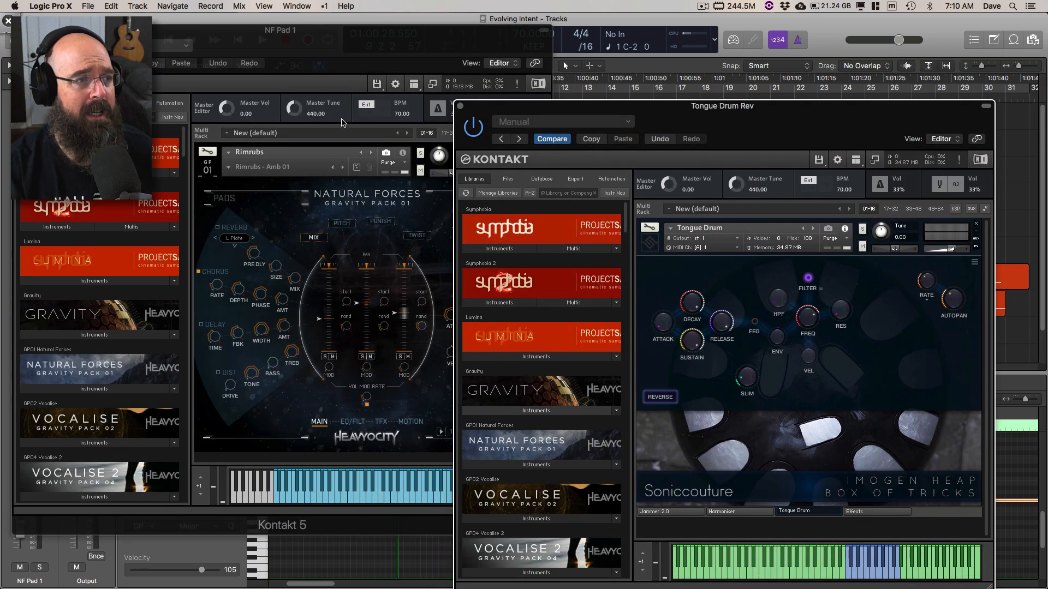
pyautogui.click(461, 106)
pyautogui.moveTo(480, 54); pyautogui.dragTo(583, 52)
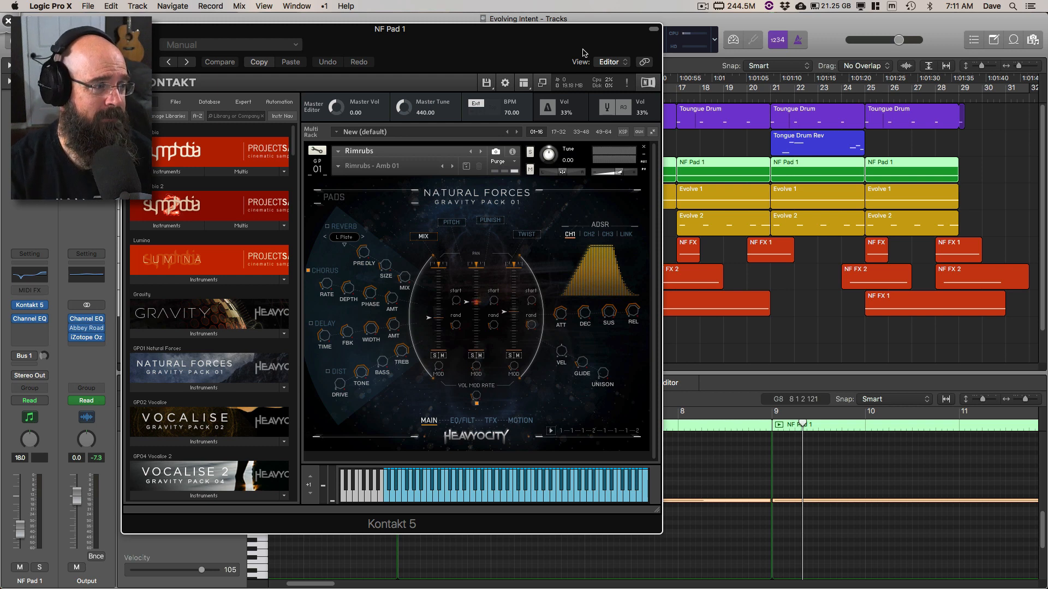
# Step: Examine the Gravity and Natural Forces instrument lists in Kontakt and the Punish page of the Rimrubs patch, ending on its Mix page
pyautogui.click(208, 339)
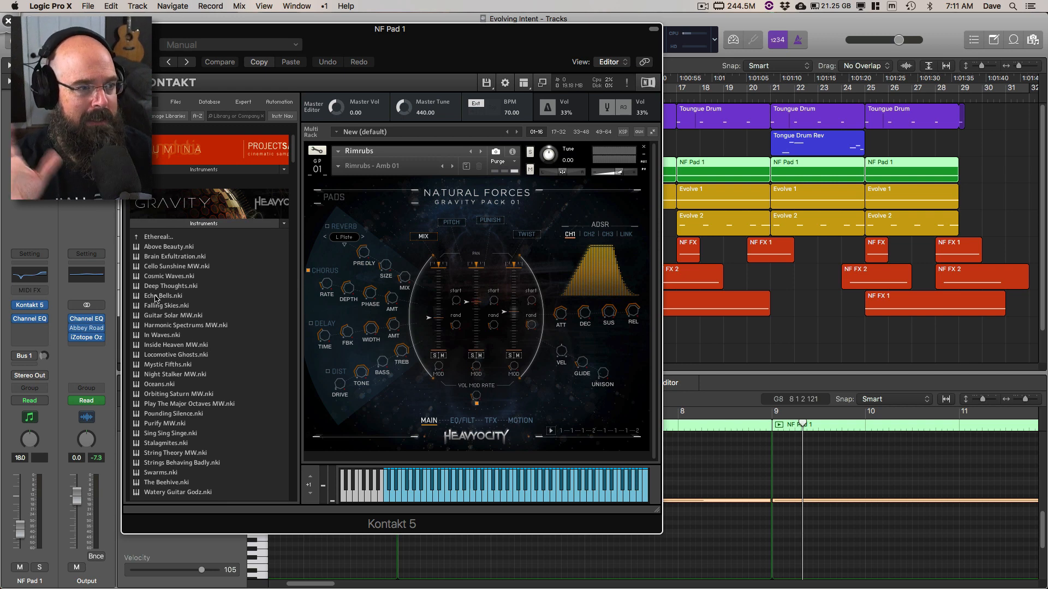
pyautogui.click(163, 223)
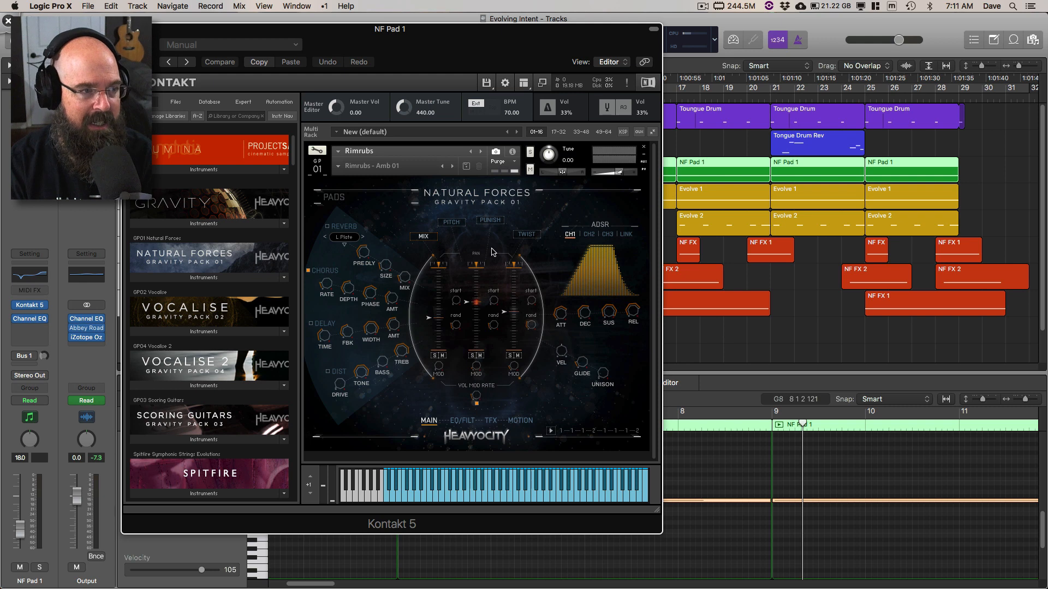
pyautogui.click(526, 235)
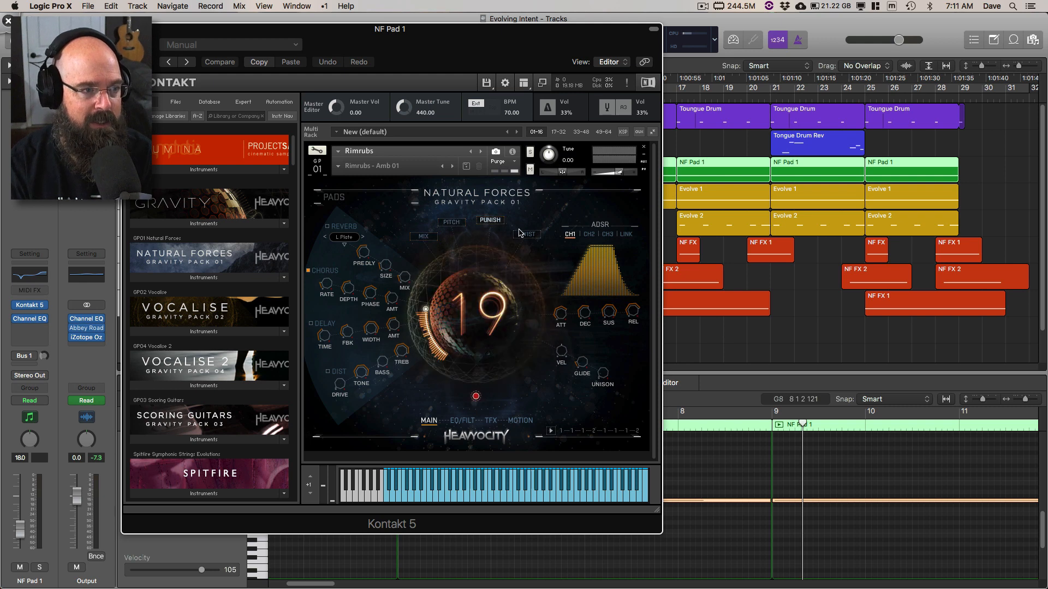
pyautogui.click(421, 238)
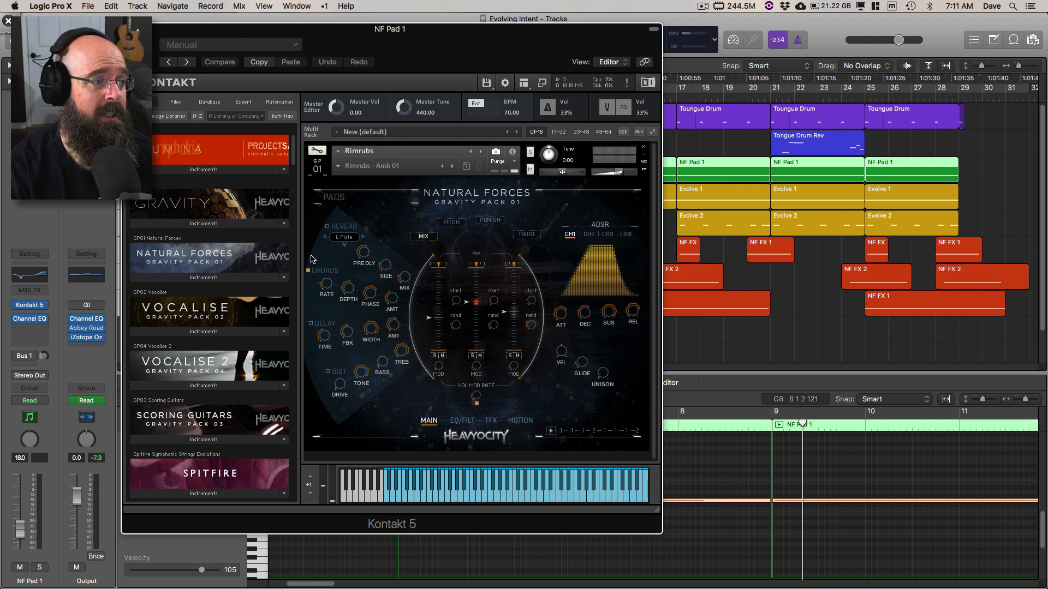
pyautogui.click(224, 277)
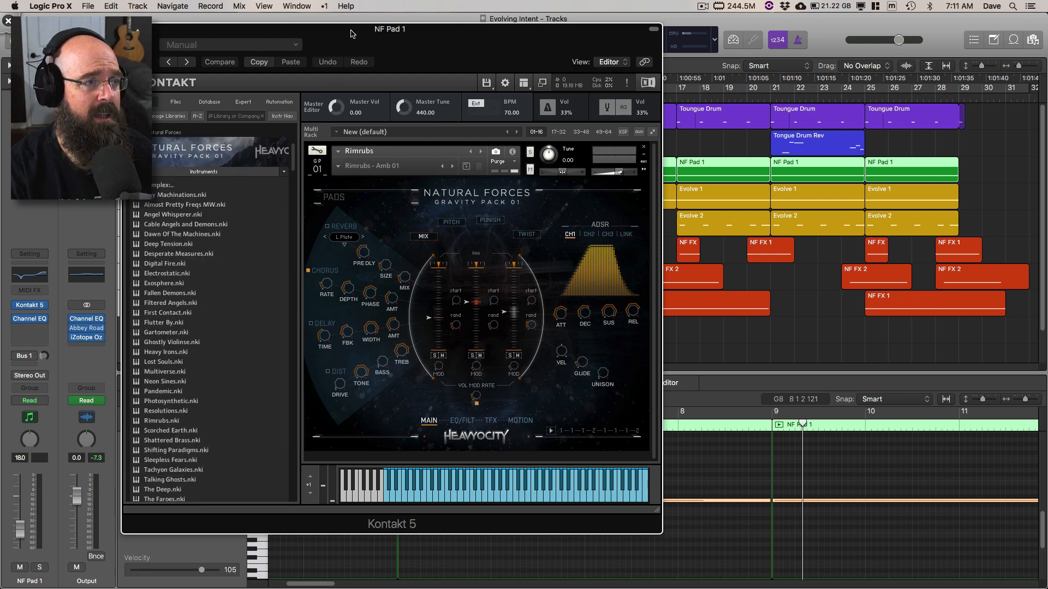
# Step: Solo NF Pad 1 and audition it from the beginning, keeping its Kontakt window clear of the track headers
pyautogui.moveTo(350, 34); pyautogui.dragTo(694, 67)
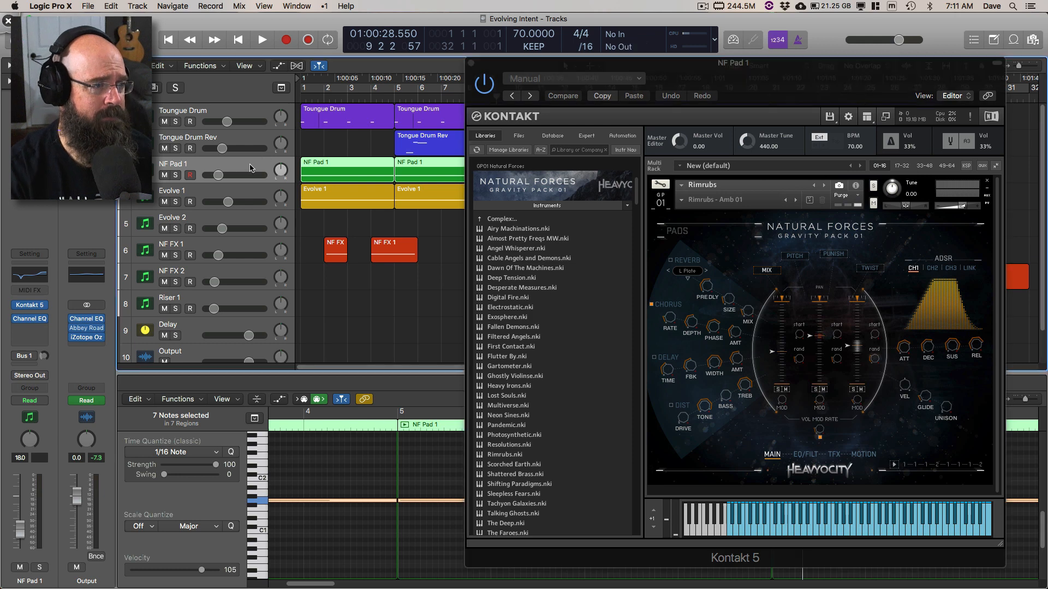
pyautogui.press('Return')
pyautogui.click(175, 174)
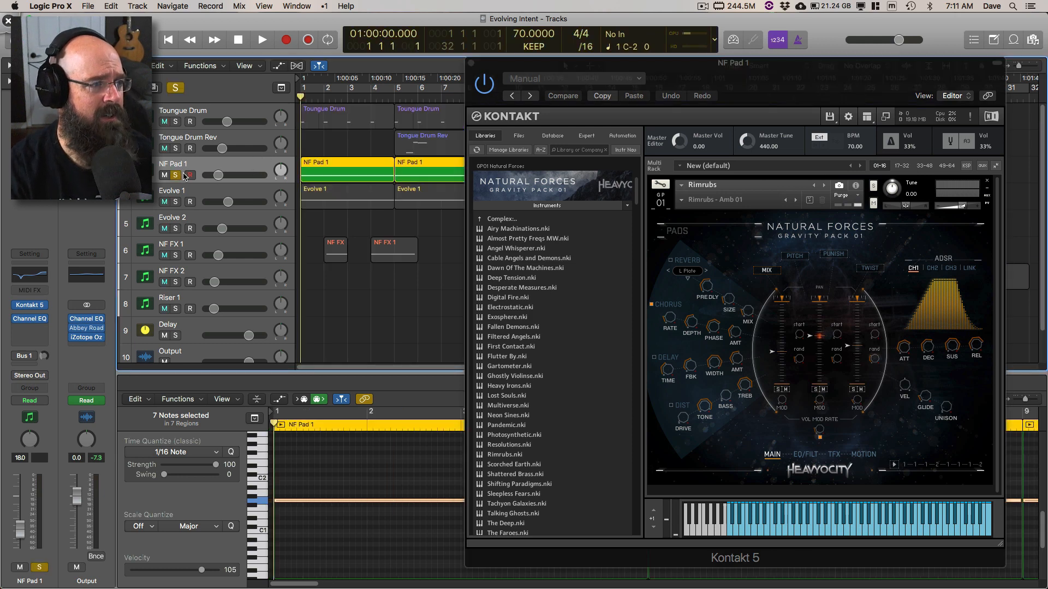
pyautogui.press('space')
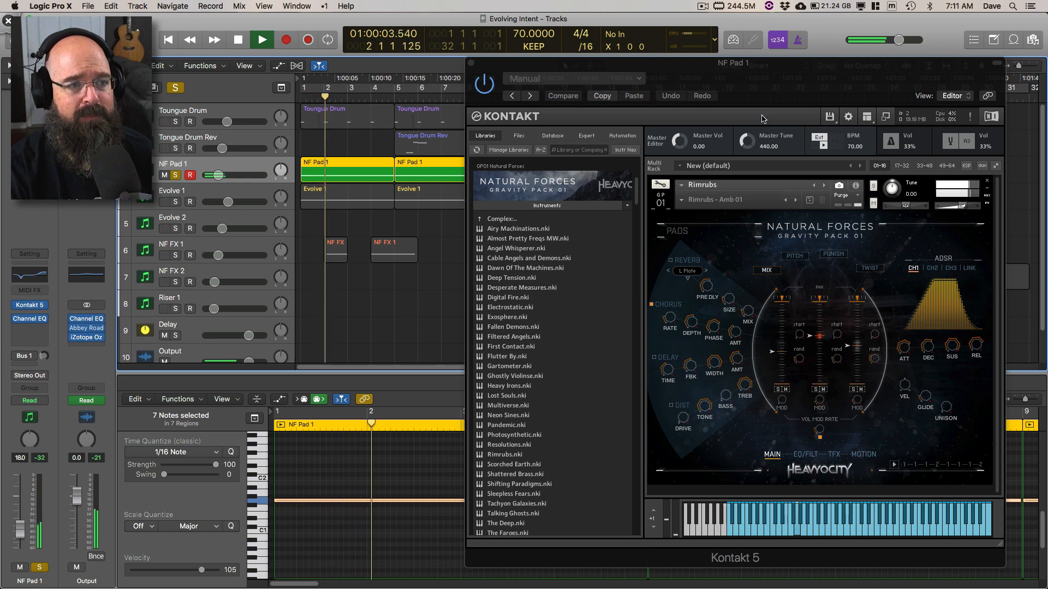
pyautogui.moveTo(803, 163); pyautogui.dragTo(787, 153)
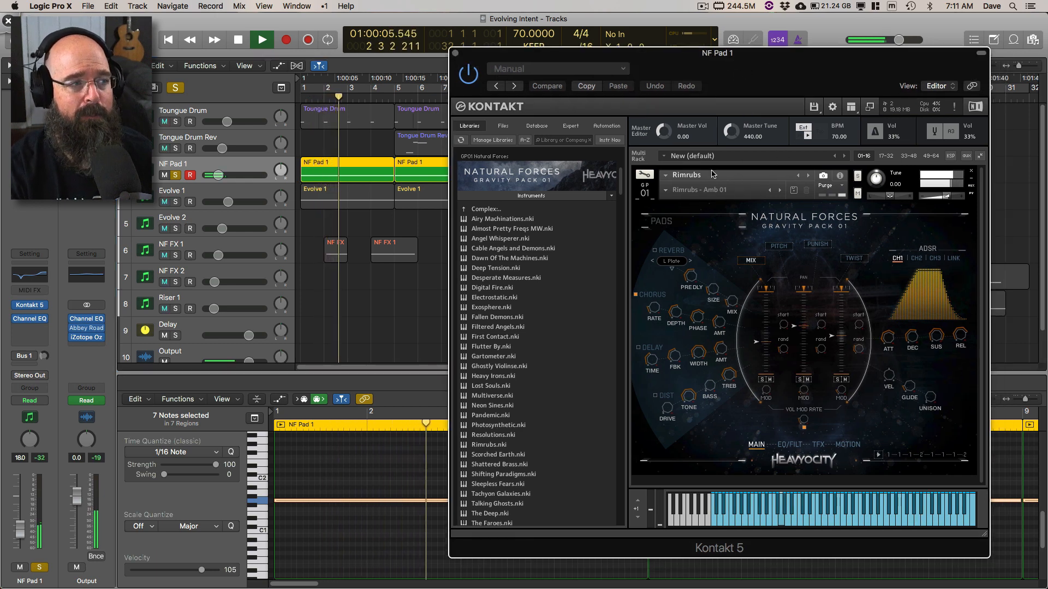
pyautogui.click(262, 166)
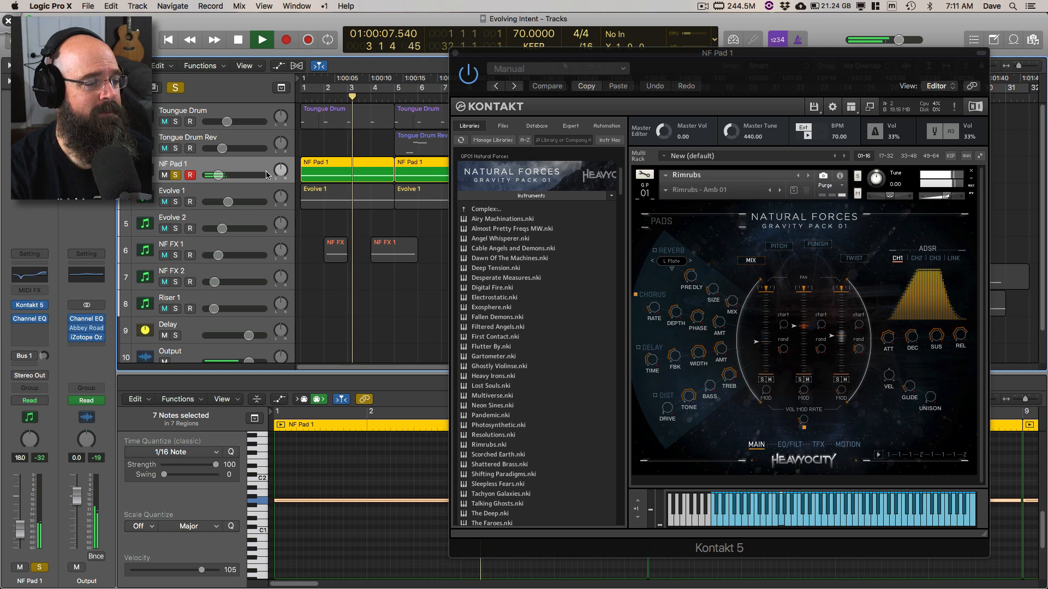
pyautogui.moveTo(485, 64); pyautogui.dragTo(554, 100)
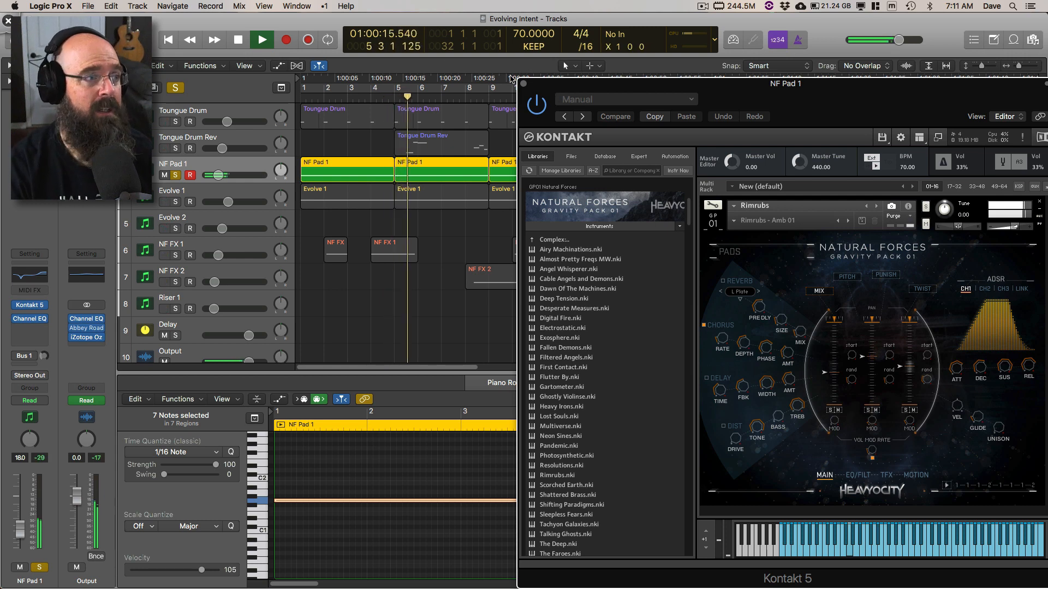
# Step: Solo Toungue Drum alongside NF Pad 1, audition both from the beginning, and stop around bar 3
pyautogui.click(176, 122)
pyautogui.click(229, 121)
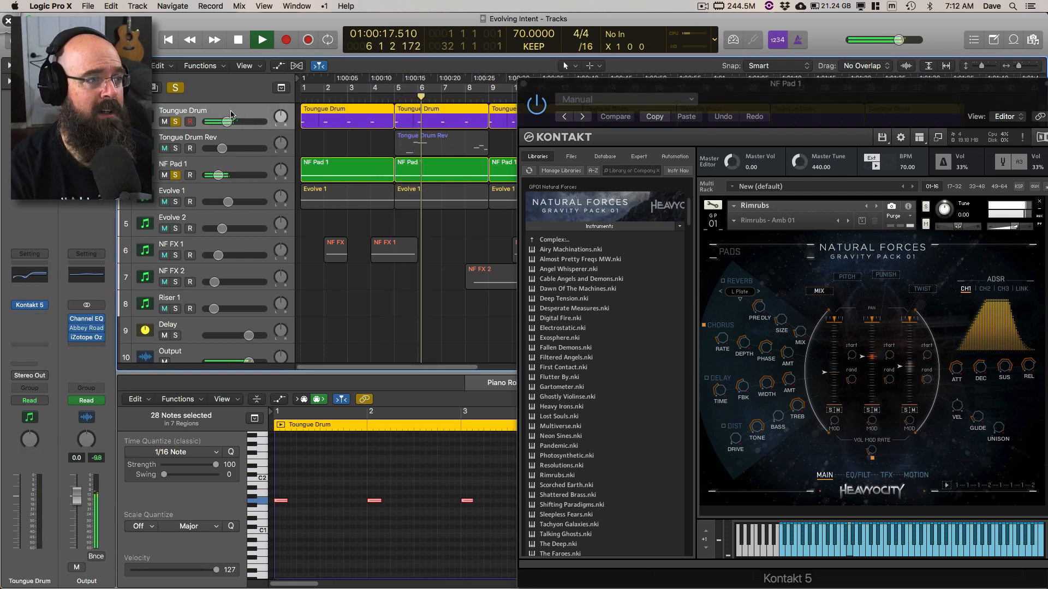
pyautogui.press('Return')
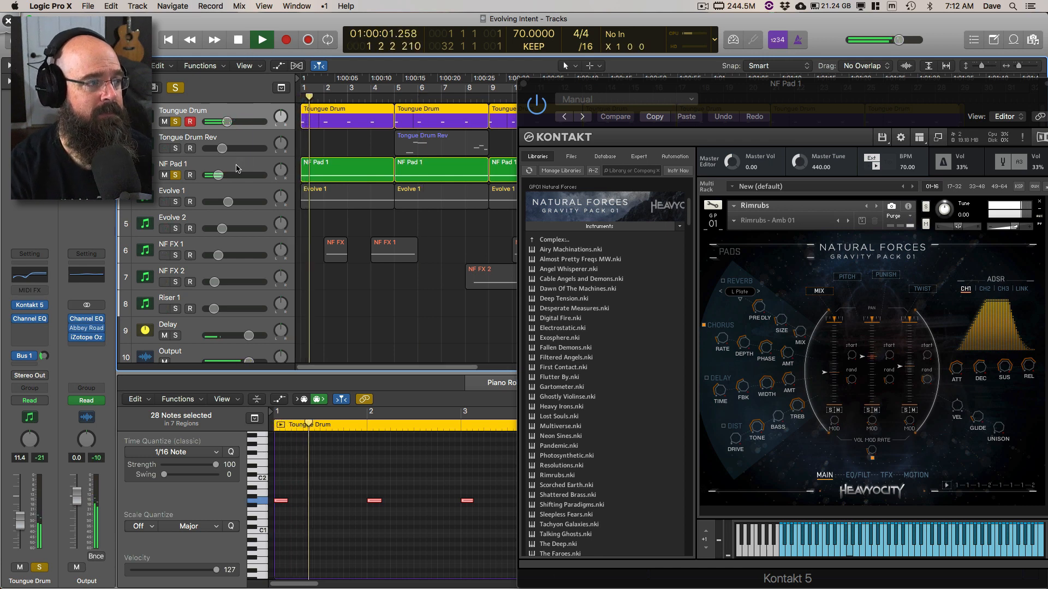
pyautogui.click(236, 168)
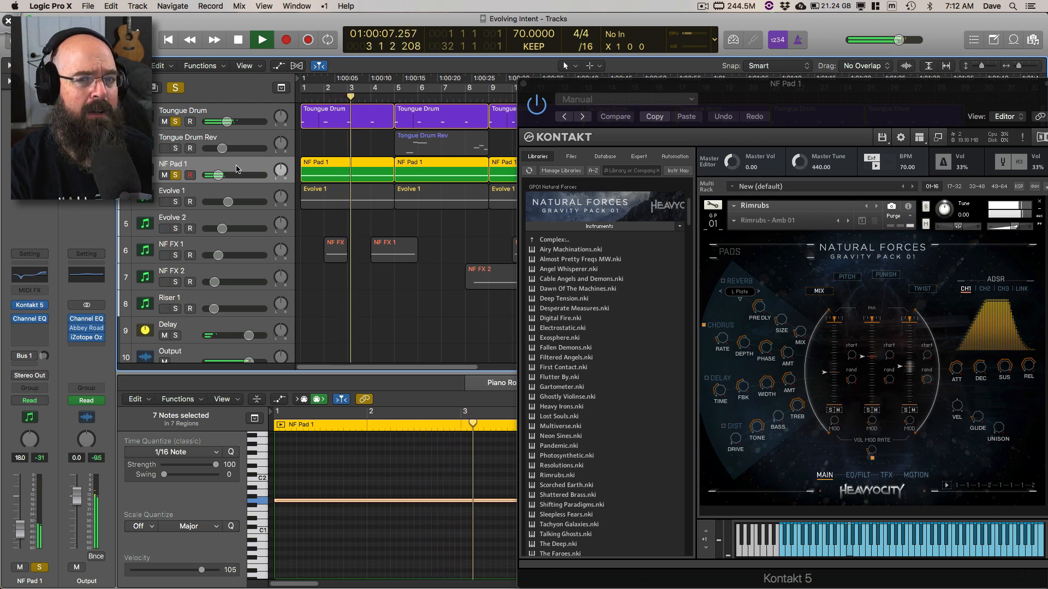
pyautogui.press('space')
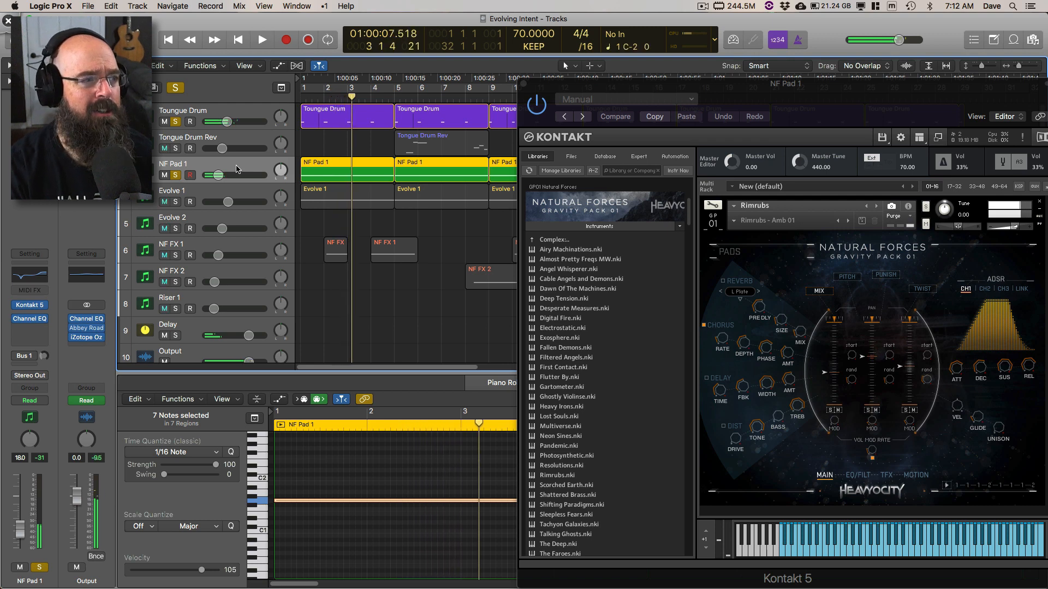
# Step: Open the Channel EQs of NF Pad 1 and Toungue Drum and arrange them one above the other
pyautogui.click(30, 320)
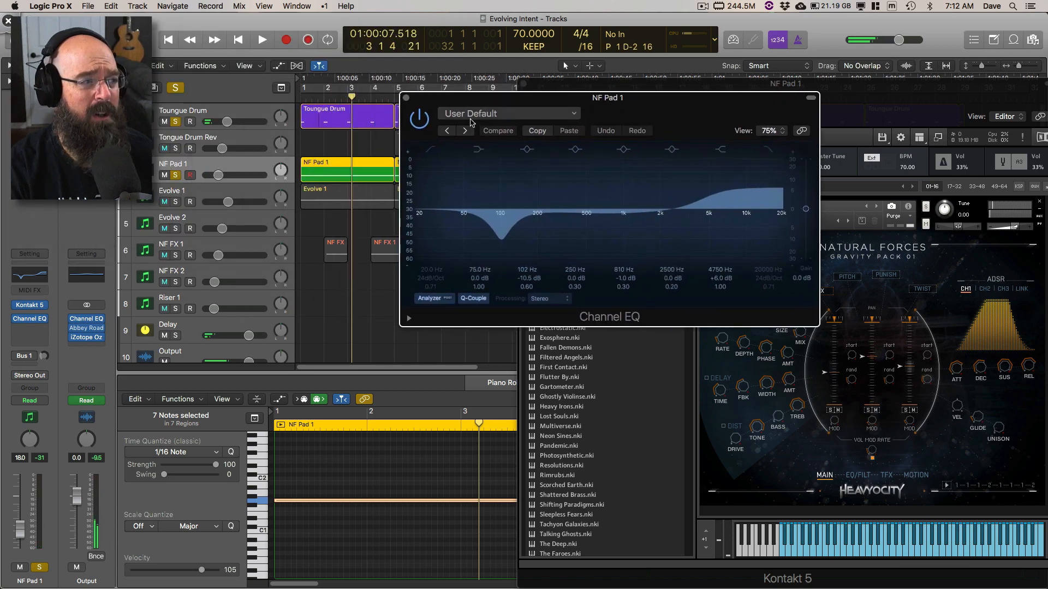
pyautogui.click(210, 112)
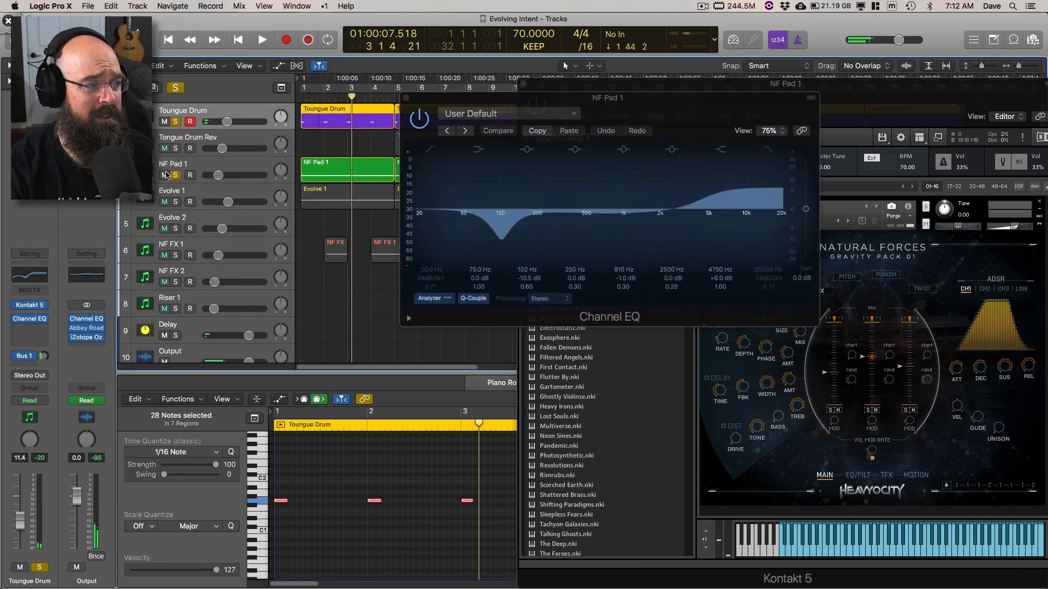
pyautogui.click(30, 323)
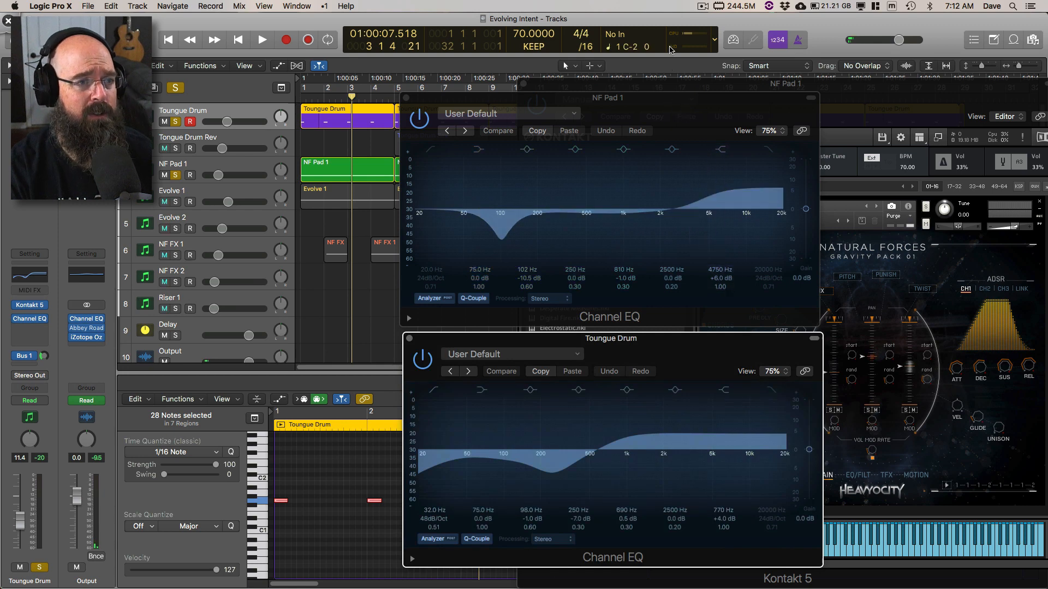
pyautogui.moveTo(667, 97); pyautogui.dragTo(658, 73)
# Step: Play both soloed tracks from the beginning and close the NF Pad 1 Kontakt window so both Channel EQ analyzers can be compared
pyautogui.press('space')
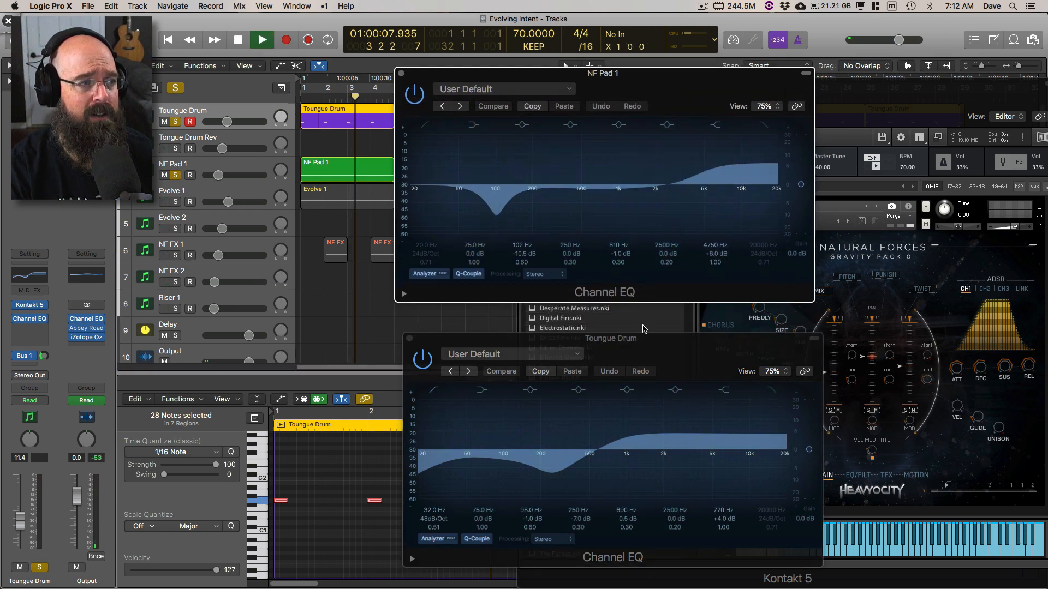
pyautogui.press('Return')
pyautogui.click(622, 324)
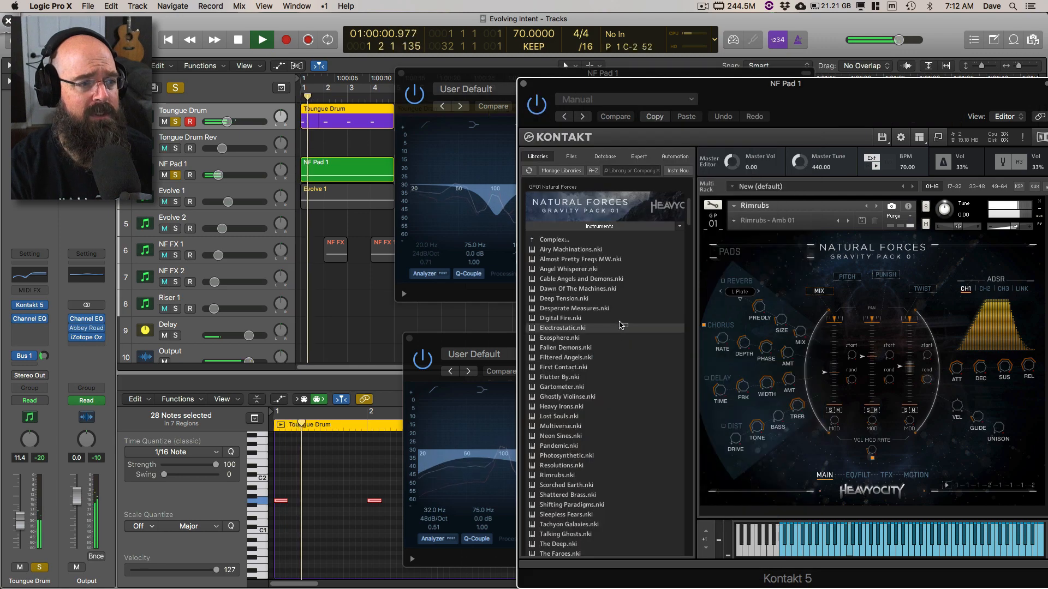
pyautogui.moveTo(484, 338); pyautogui.dragTo(488, 314)
pyautogui.click(523, 83)
pyautogui.click(565, 74)
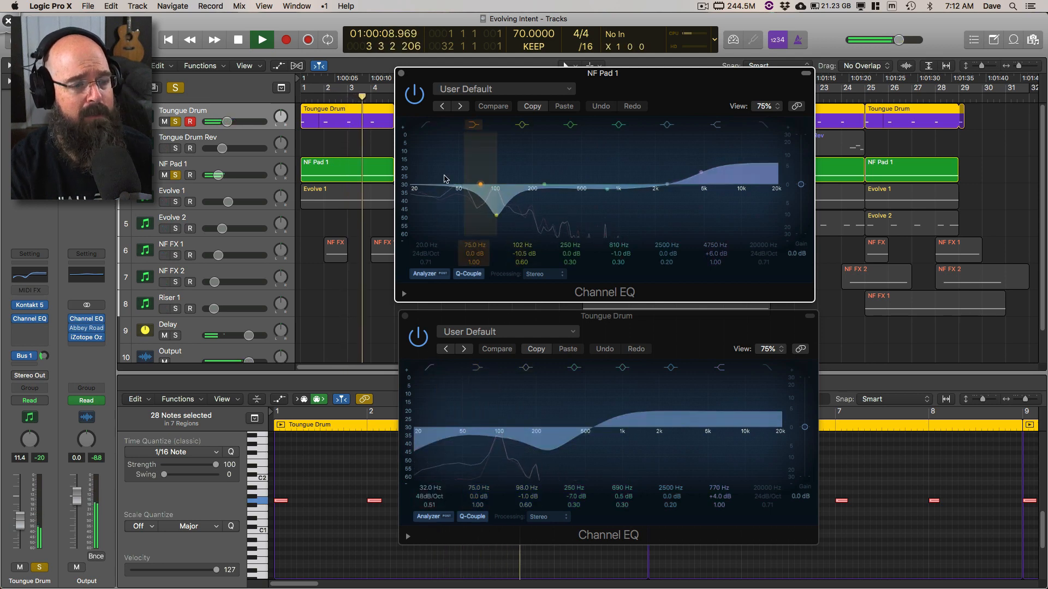
# Step: Switch to Deskscribble, circle the low-frequency area of the NF Pad 1 EQ curve, and erase the circle
pyautogui.press('super+Tab')
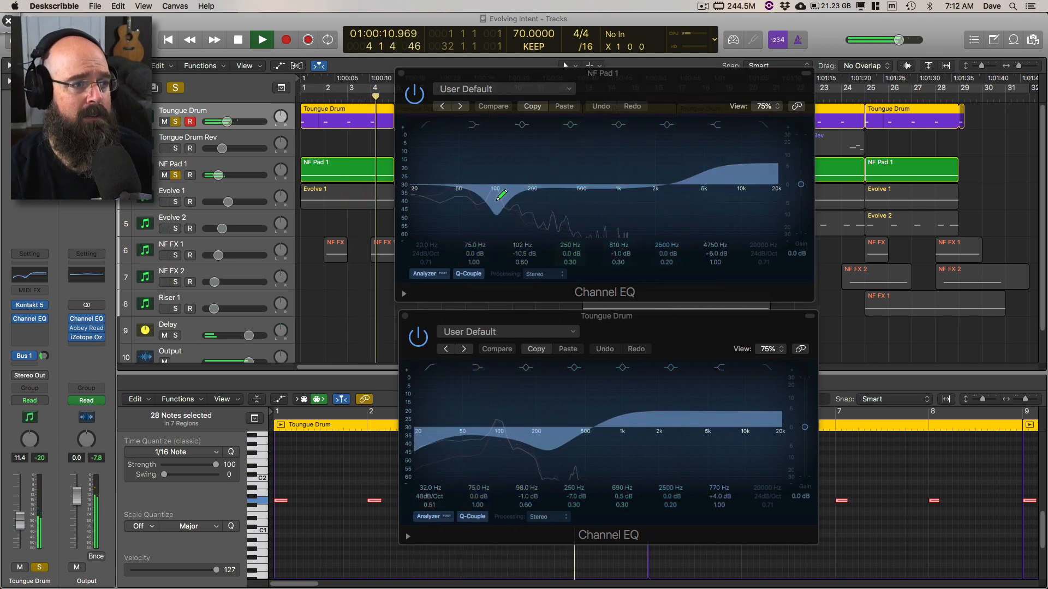
pyautogui.moveTo(497, 199)
pyautogui.mouseDown()
pyautogui.moveTo(410, 149)
pyautogui.moveTo(415, 164)
pyautogui.mouseUp()
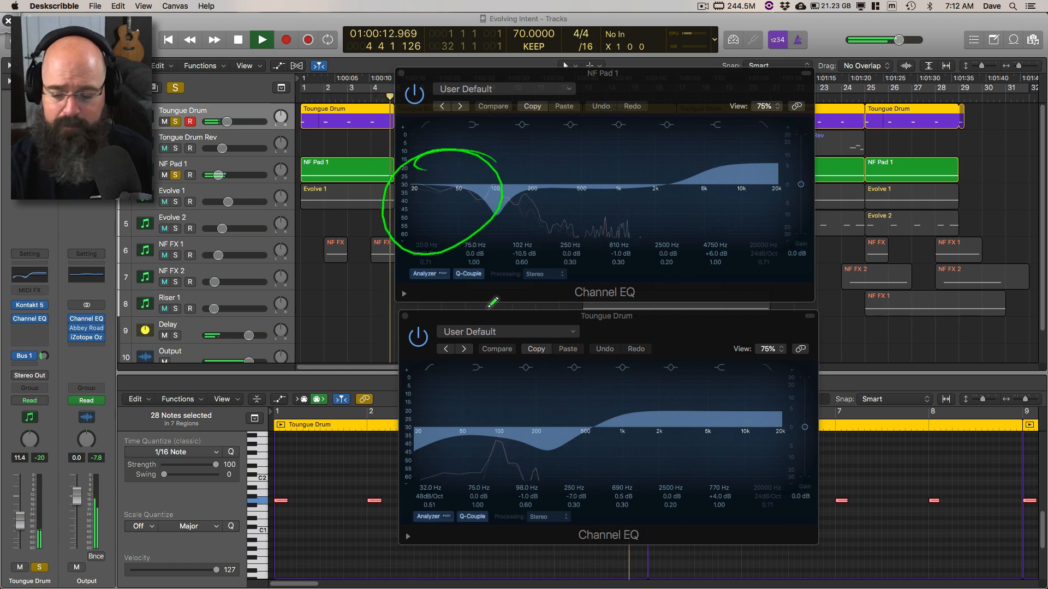
pyautogui.press('BackSpace')
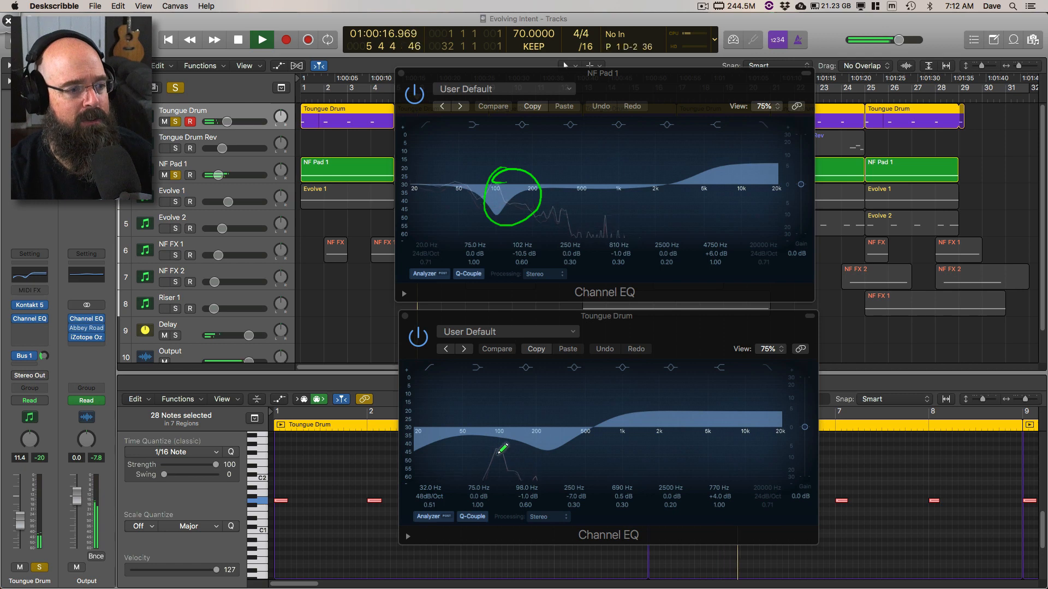
# Step: Mark the NF Pad 1 EQ's 102 Hz cut with an arrow from the drum EQ's peak, circle its high shelf, and clear the annotations
pyautogui.moveTo(498, 452); pyautogui.dragTo(490, 294)
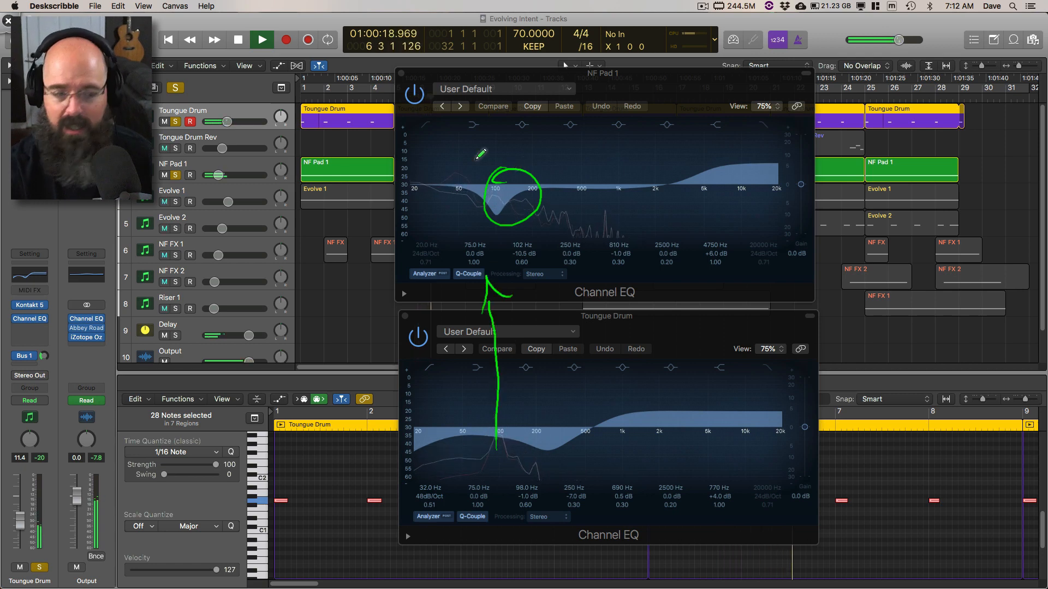
pyautogui.press('Escape')
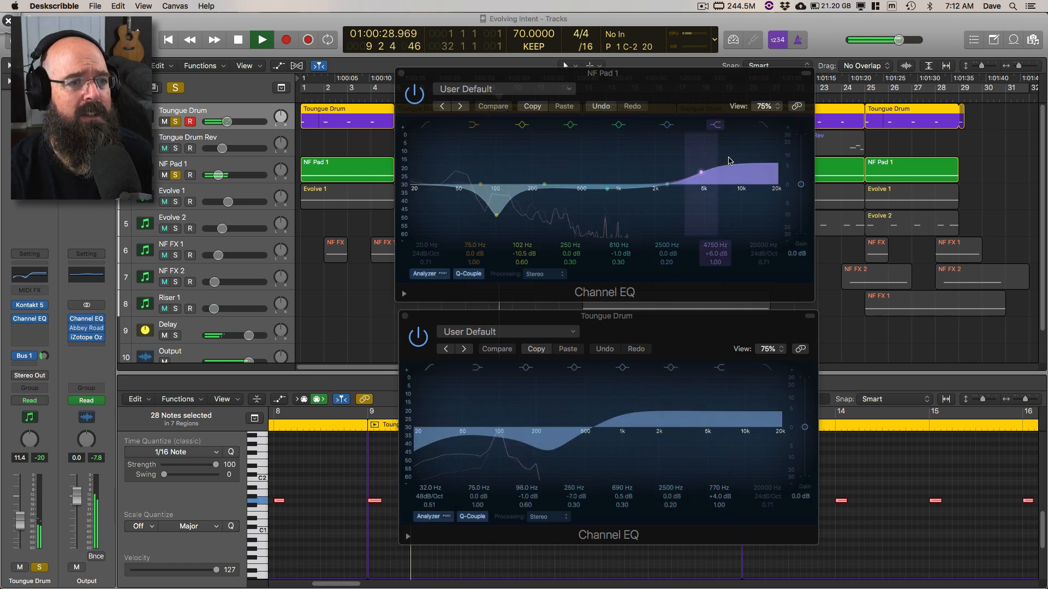
pyautogui.moveTo(682, 148)
pyautogui.mouseDown()
pyautogui.moveTo(785, 213)
pyautogui.moveTo(725, 137)
pyautogui.mouseUp()
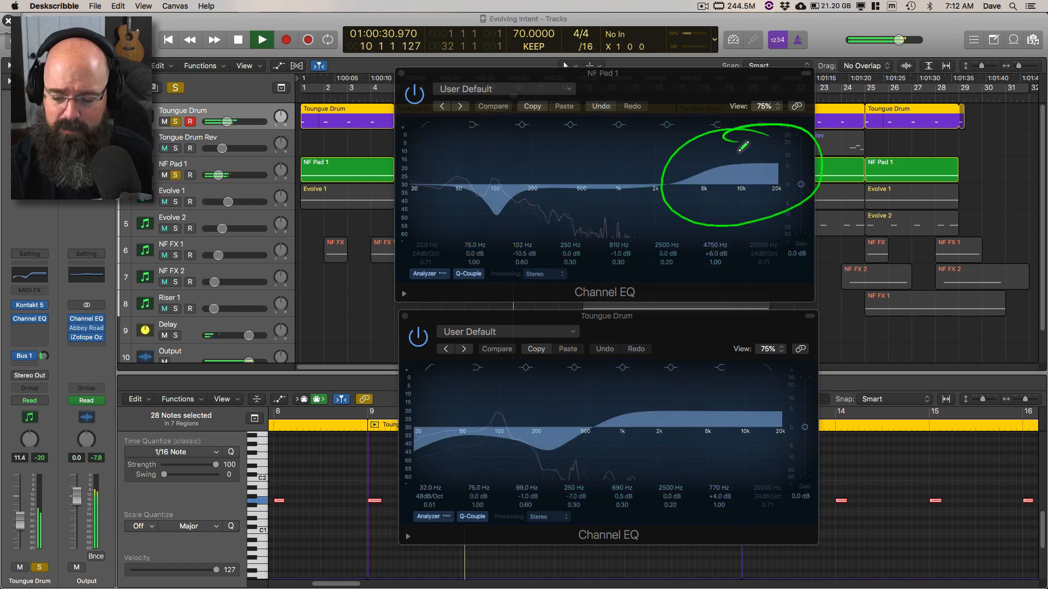
pyautogui.press('Escape')
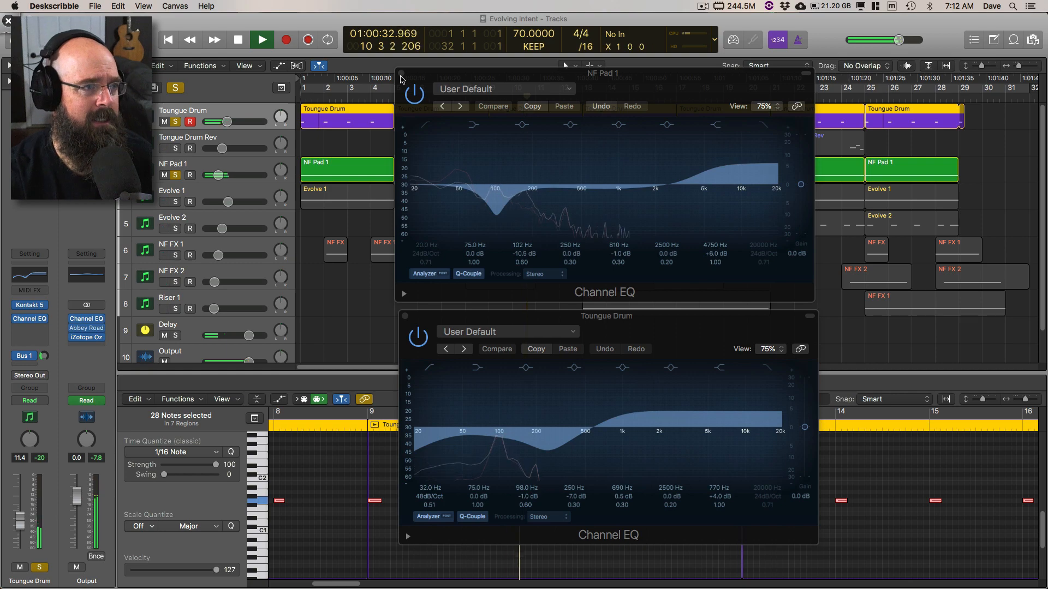
# Step: Back in Logic Pro X, close both Channel EQ windows, select the Evolve 1 track, stop playback, and return to the project start
pyautogui.click(401, 73)
pyautogui.click(404, 316)
pyautogui.click(200, 162)
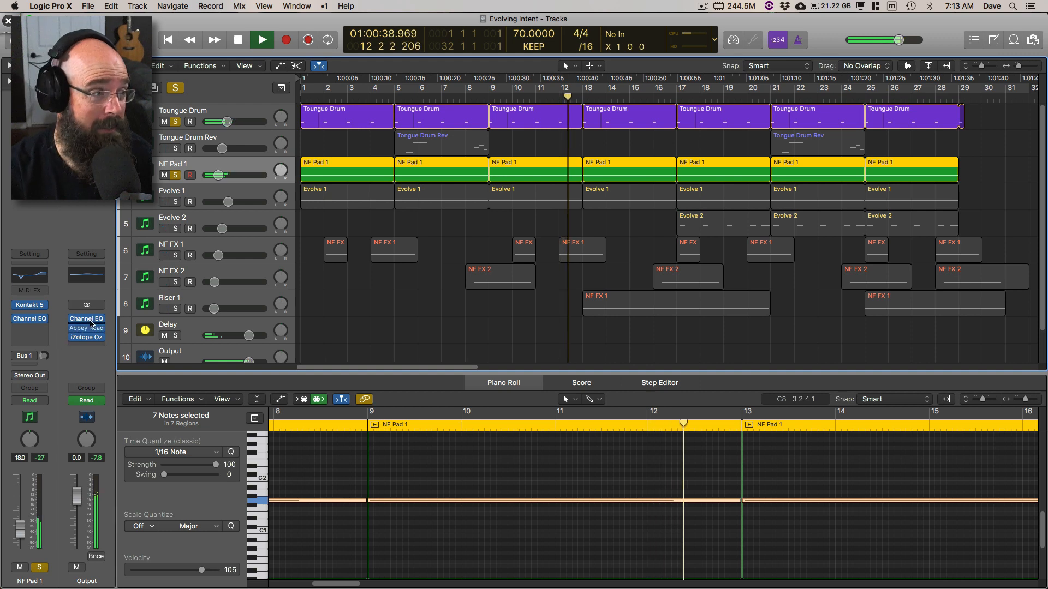
pyautogui.click(203, 196)
pyautogui.press('space')
pyautogui.press('Return')
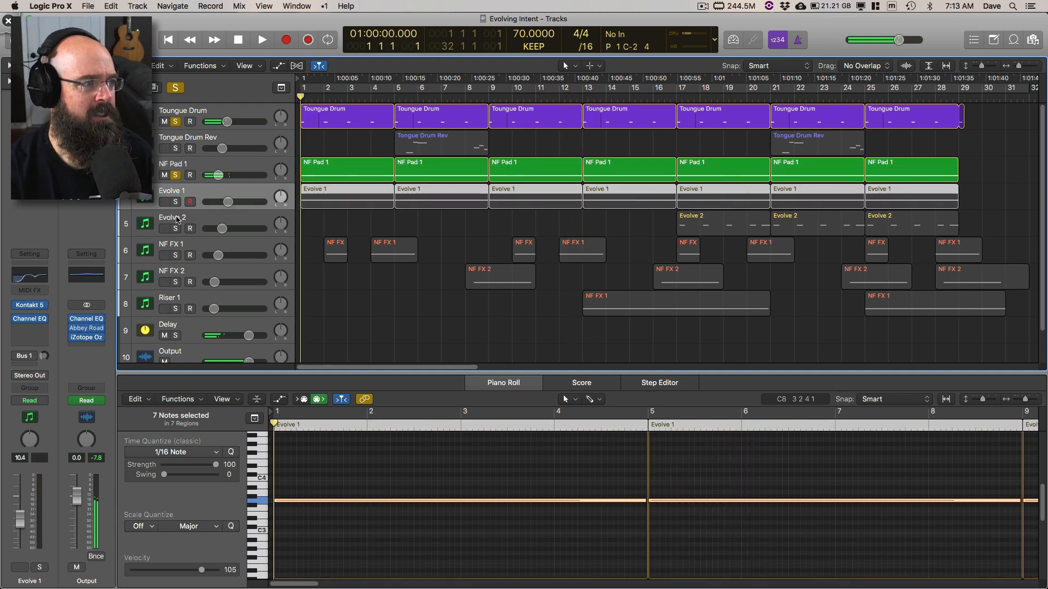
# Step: Remove the solo from the NF Pad 1 and Toungue Drum tracks and solo the Evolve 1 track instead
pyautogui.click(176, 176)
pyautogui.click(175, 123)
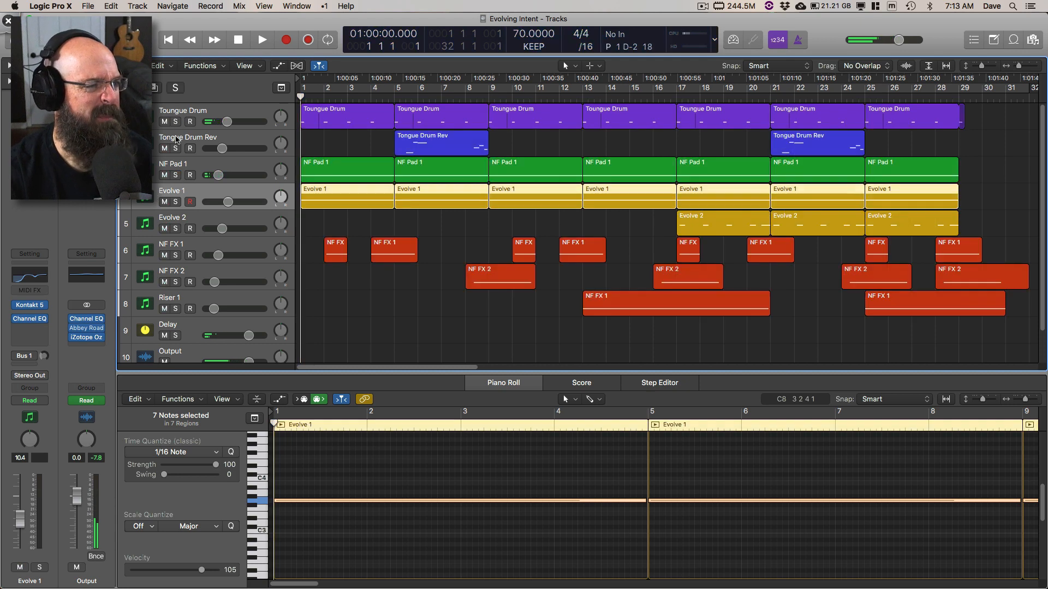
pyautogui.click(175, 202)
# Step: Open the fourth track's name for editing and re-enter it as Evolve 1
pyautogui.doubleClick(204, 189)
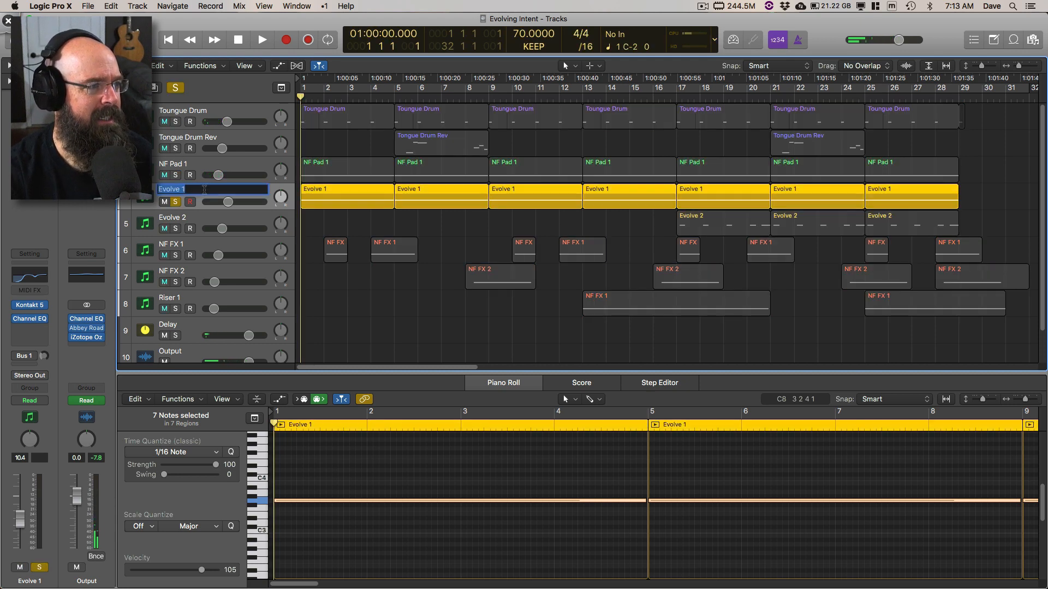
pyautogui.press('Return')
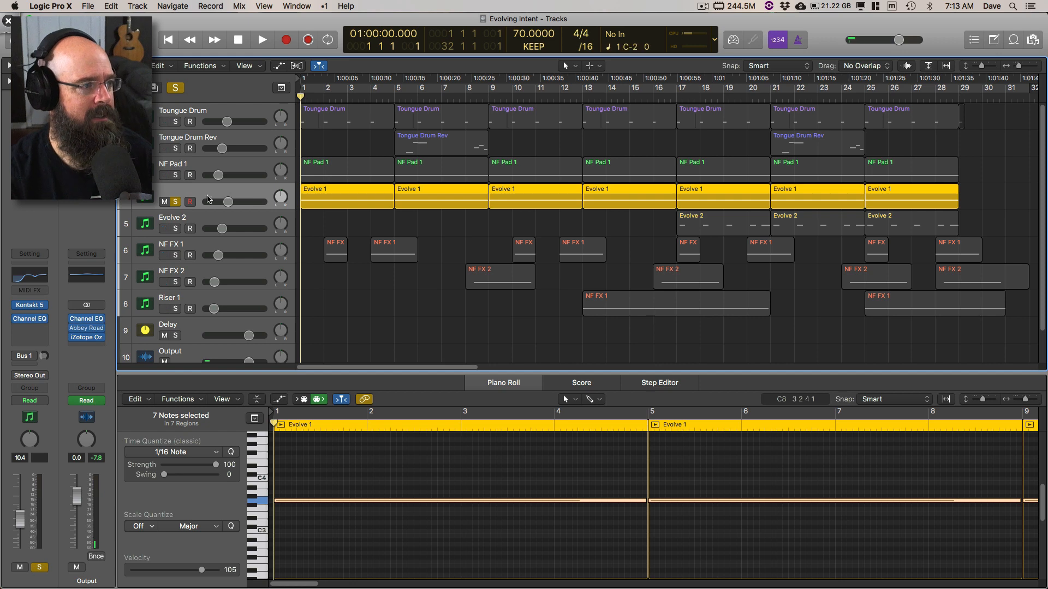
pyautogui.doubleClick(191, 191)
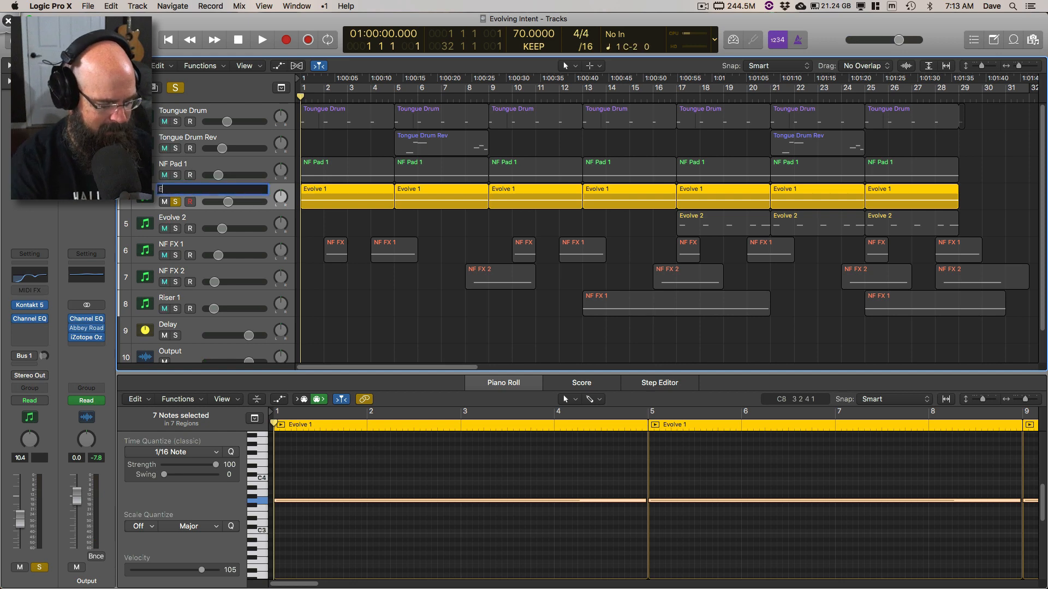
pyautogui.write('Evolve 1')
pyautogui.press('Return')
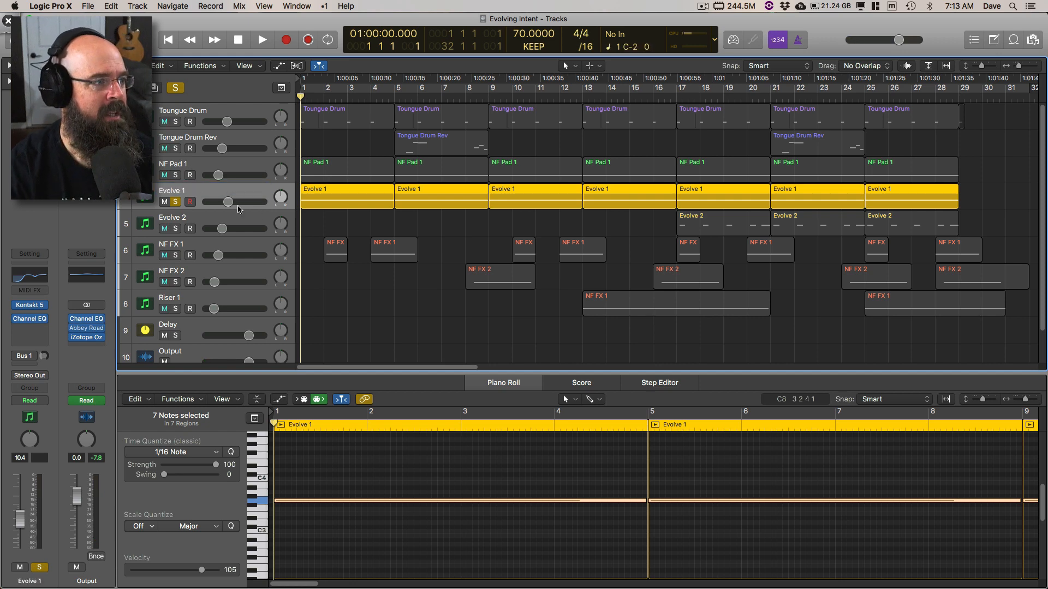
# Step: Audition the soloed Evolve 1 track, stop playback, and open its Kontakt instrument clear of the track list
pyautogui.press('space')
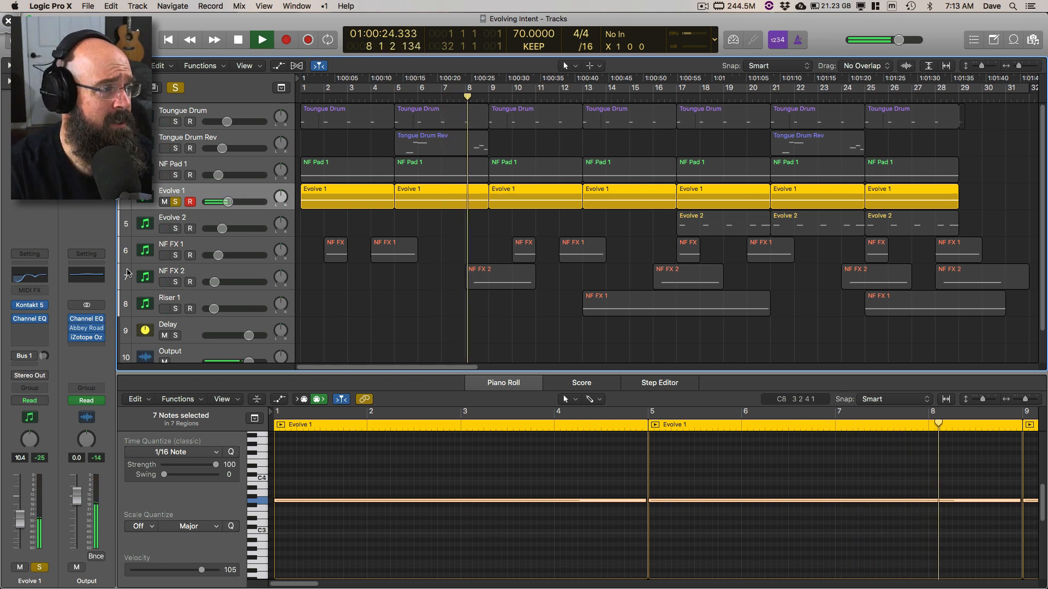
pyautogui.press('space')
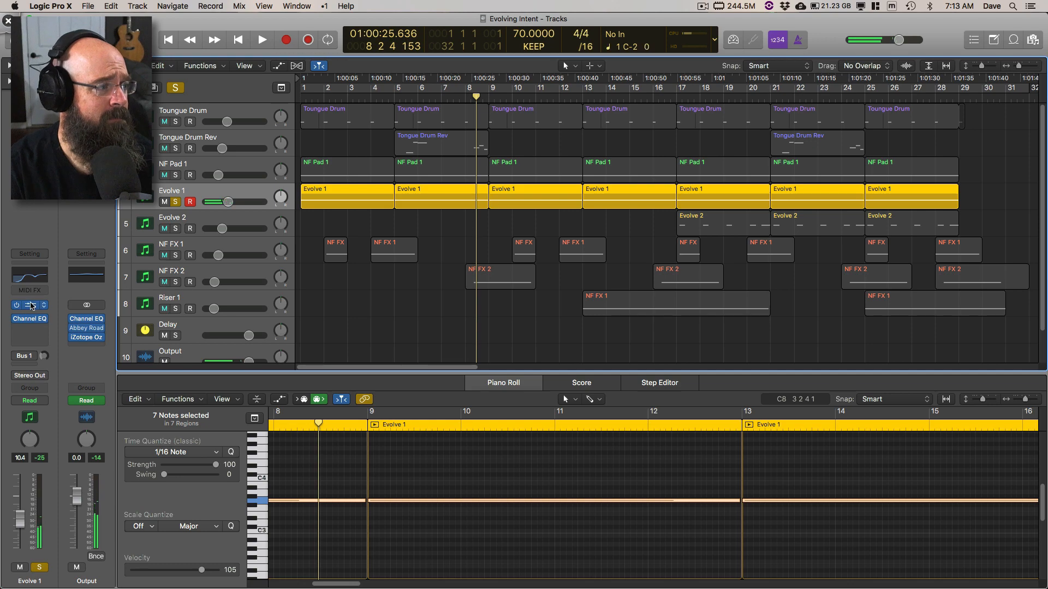
pyautogui.click(31, 305)
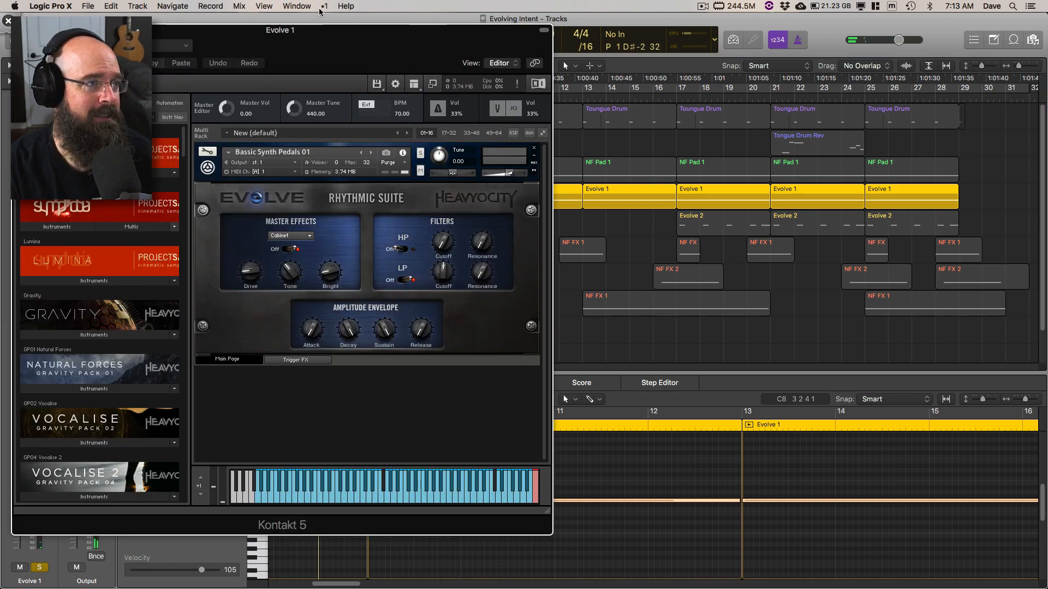
pyautogui.moveTo(307, 37); pyautogui.dragTo(563, 36)
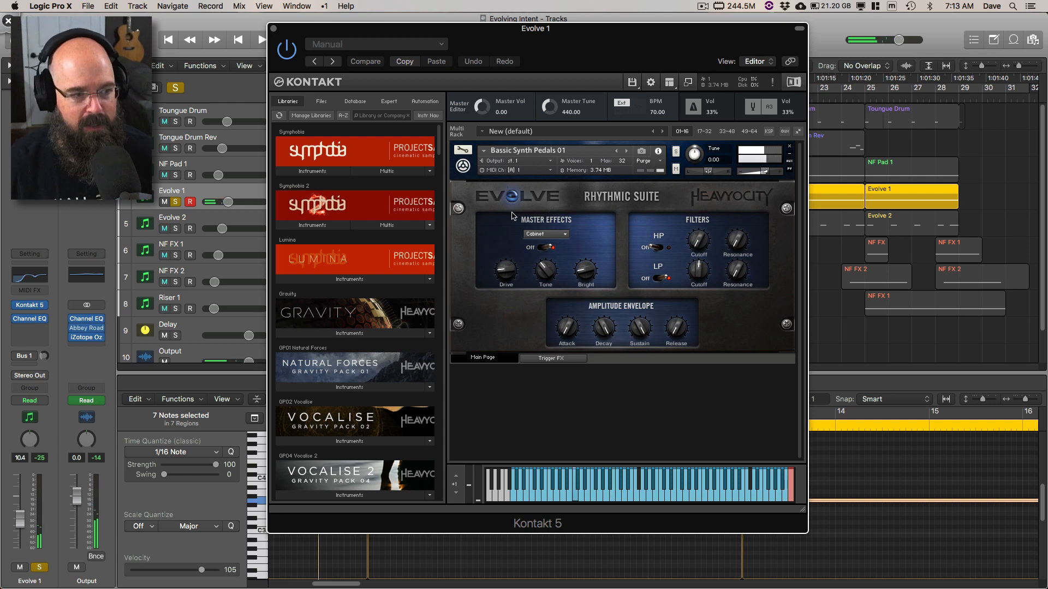
# Step: Find the Evolve R2 library in Kontakt and browse its instruments to the Bass folder under 4 Tonality and FX
pyautogui.scroll(-15, 363, 297)
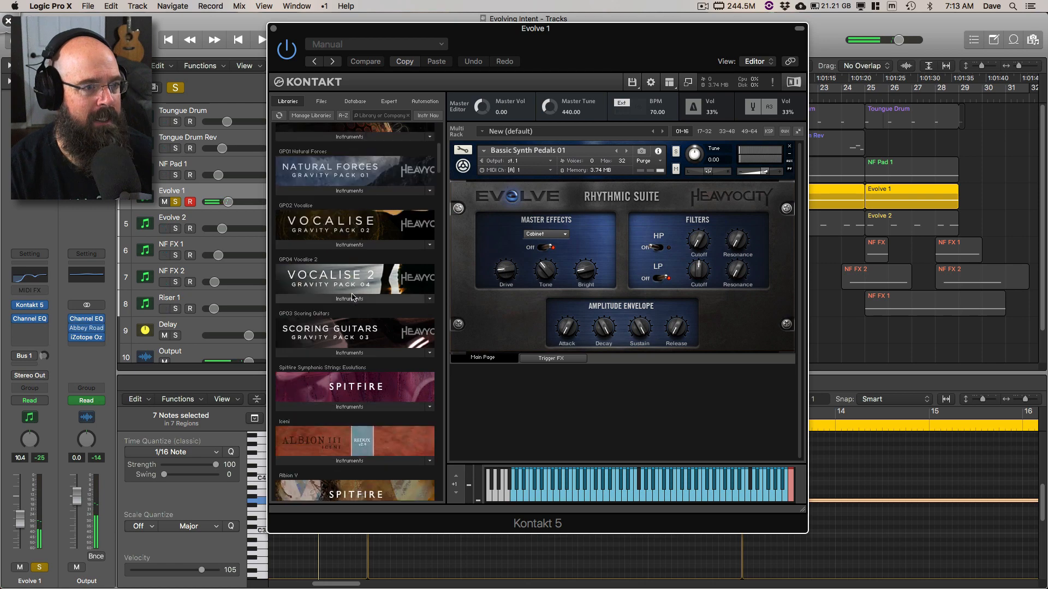
pyautogui.scroll(-20, 362, 298)
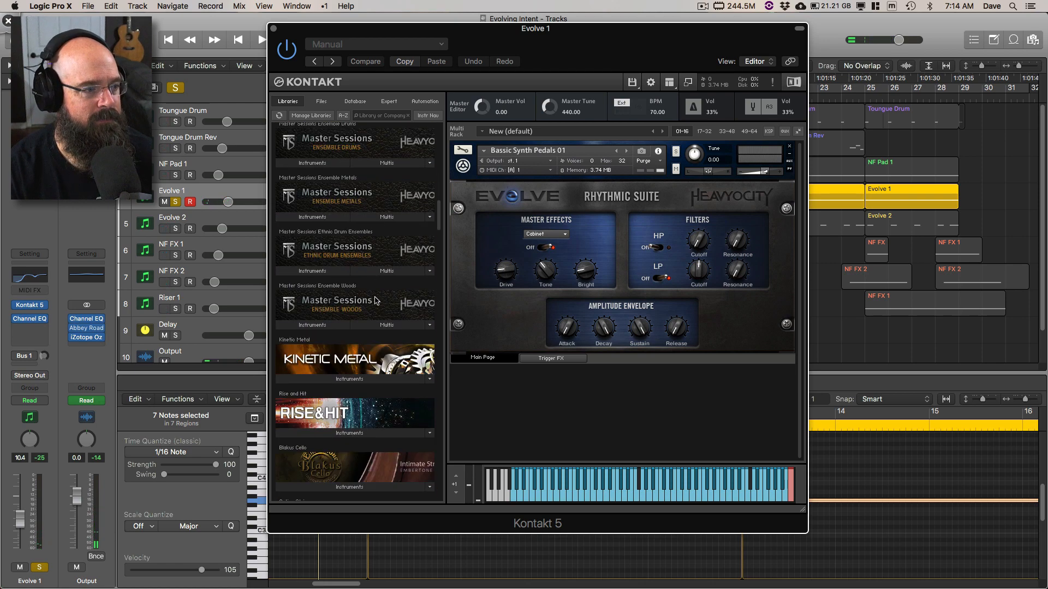
pyautogui.scroll(-10, 384, 304)
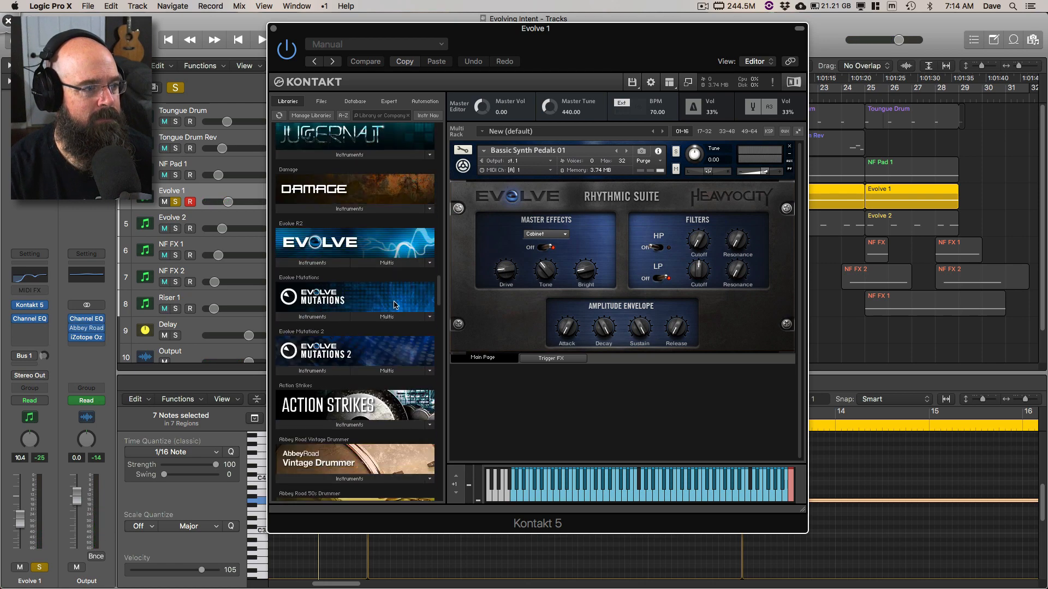
pyautogui.click(314, 263)
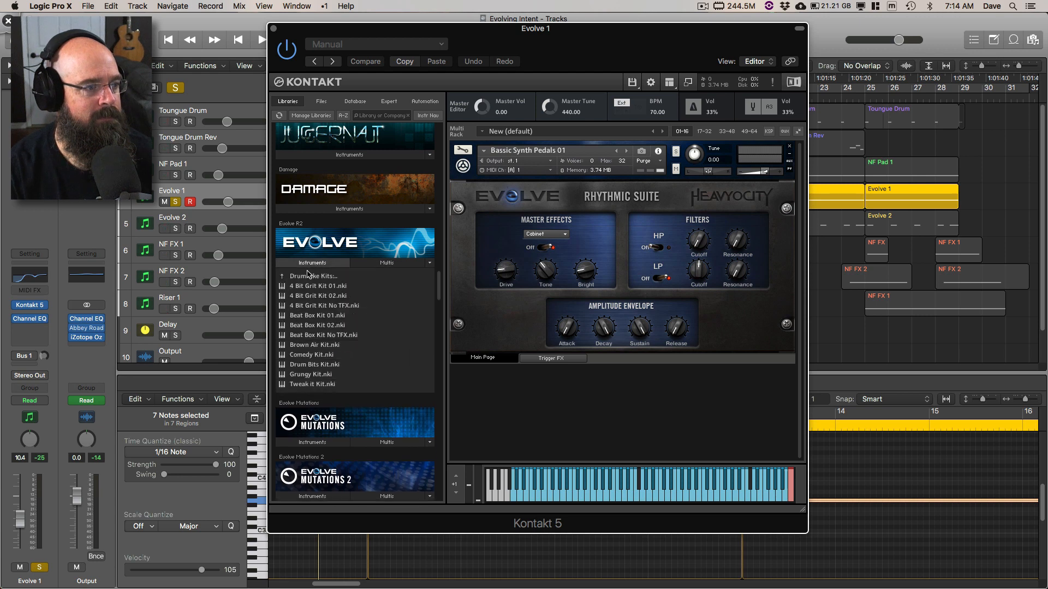
pyautogui.click(305, 276)
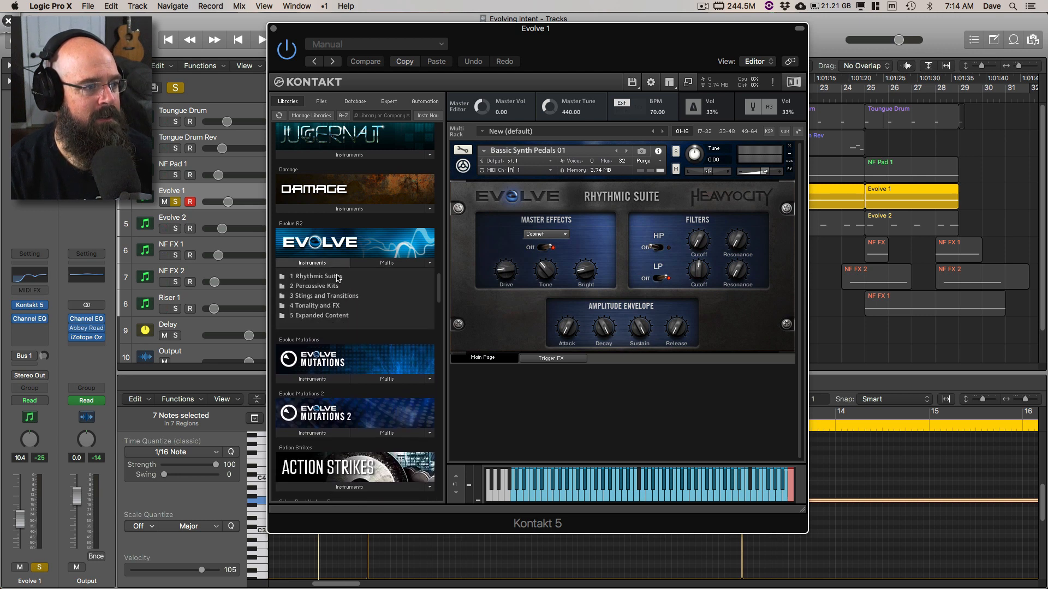
pyautogui.doubleClick(307, 307)
pyautogui.doubleClick(297, 287)
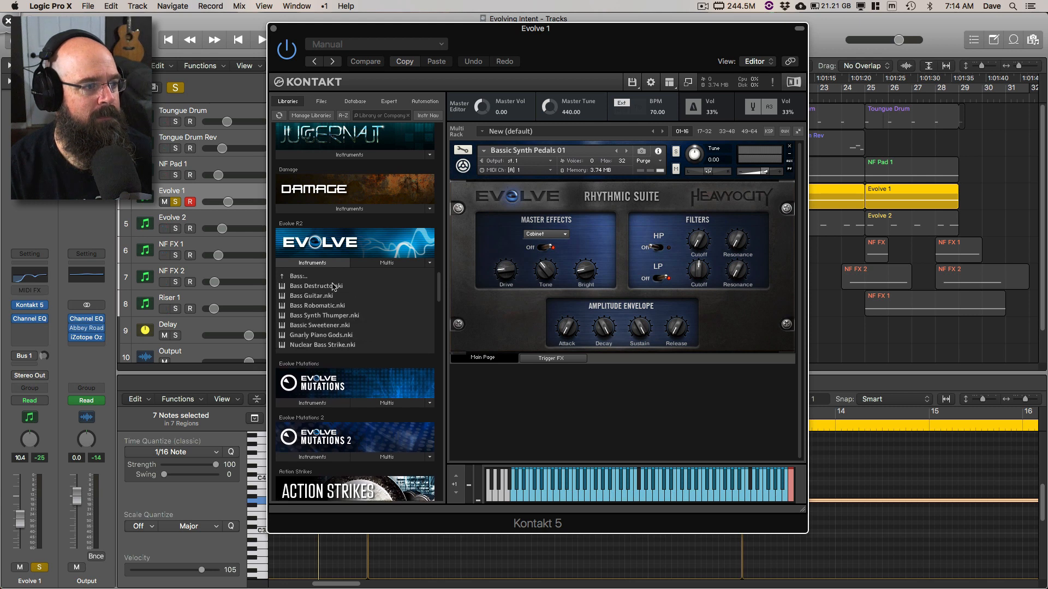
# Step: Back out to the Evolve R2 root and open the Looped Tonals folder inside 1 Rhythmic Suites
pyautogui.click(298, 277)
pyautogui.click(300, 277)
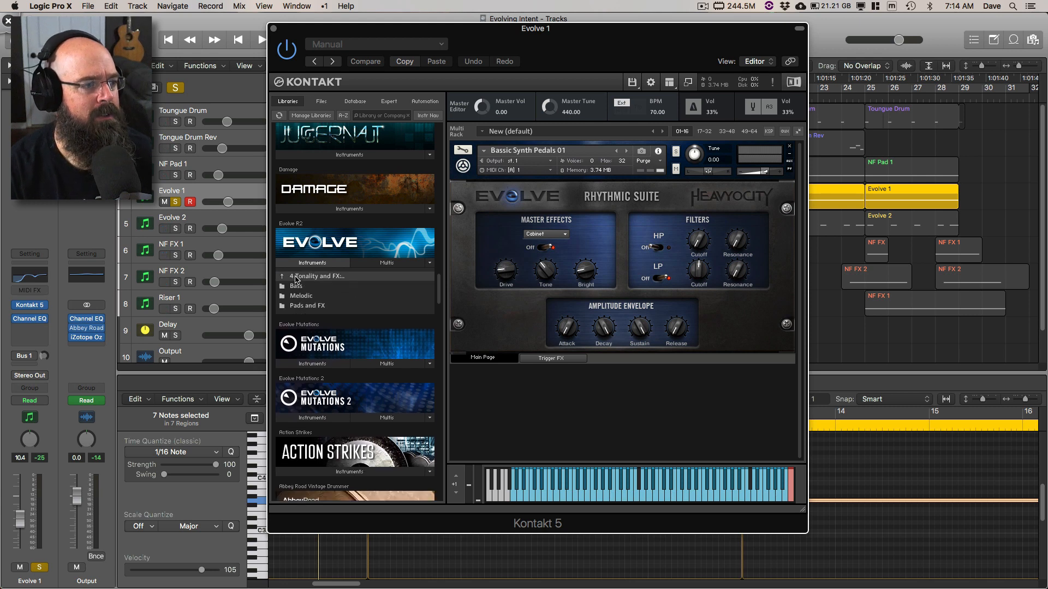
pyautogui.doubleClick(308, 277)
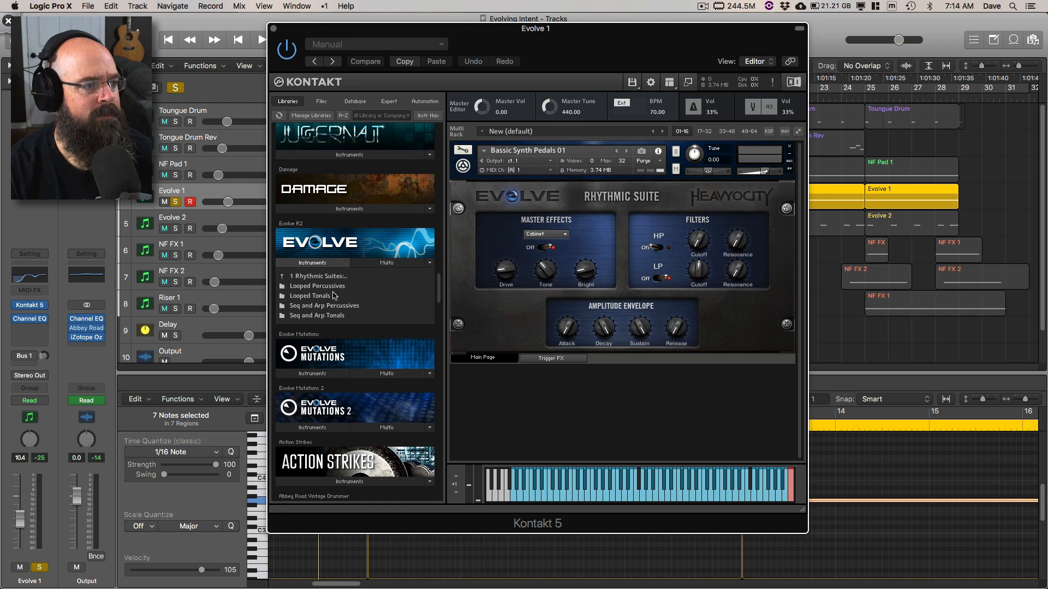
pyautogui.doubleClick(309, 296)
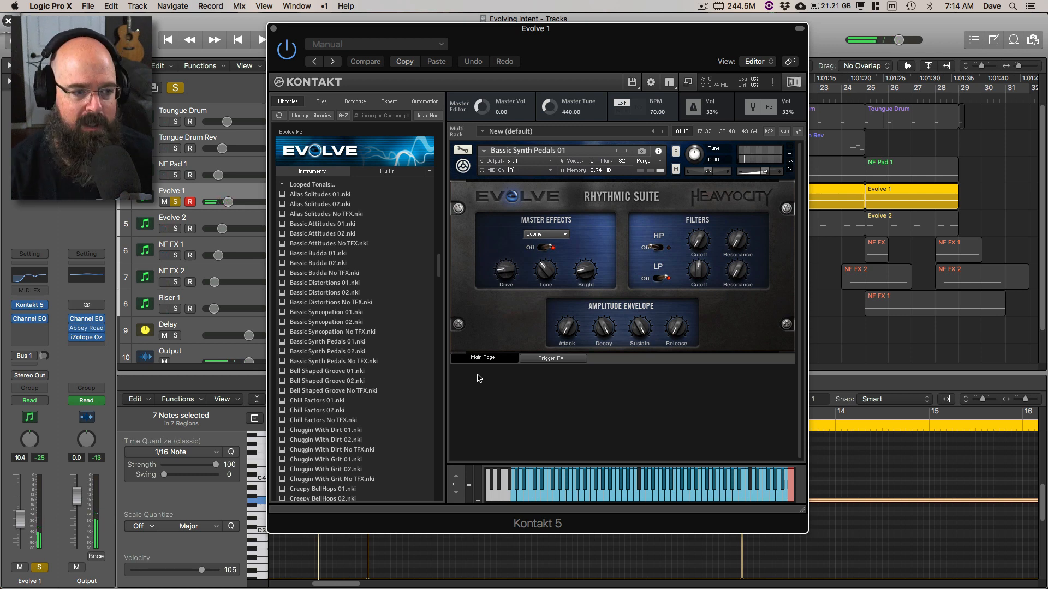
# Step: Switch to Deskscribble, mark two areas of the Kontakt keyboard, and erase the marks
pyautogui.press('super+shift+d')
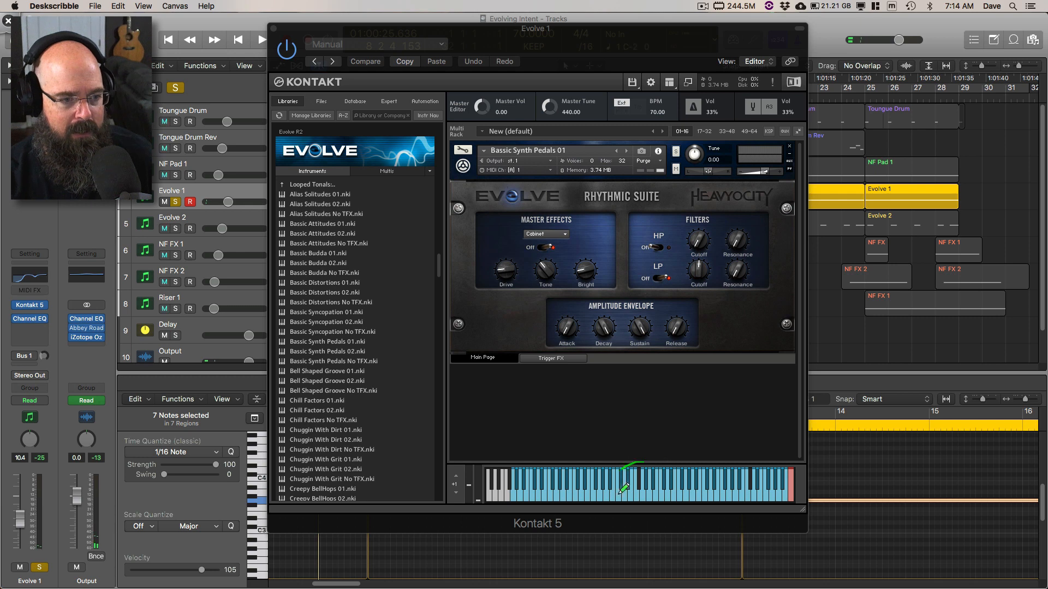
pyautogui.moveTo(620, 491); pyautogui.dragTo(649, 465)
pyautogui.moveTo(755, 462); pyautogui.dragTo(738, 472)
pyautogui.press('BackSpace')
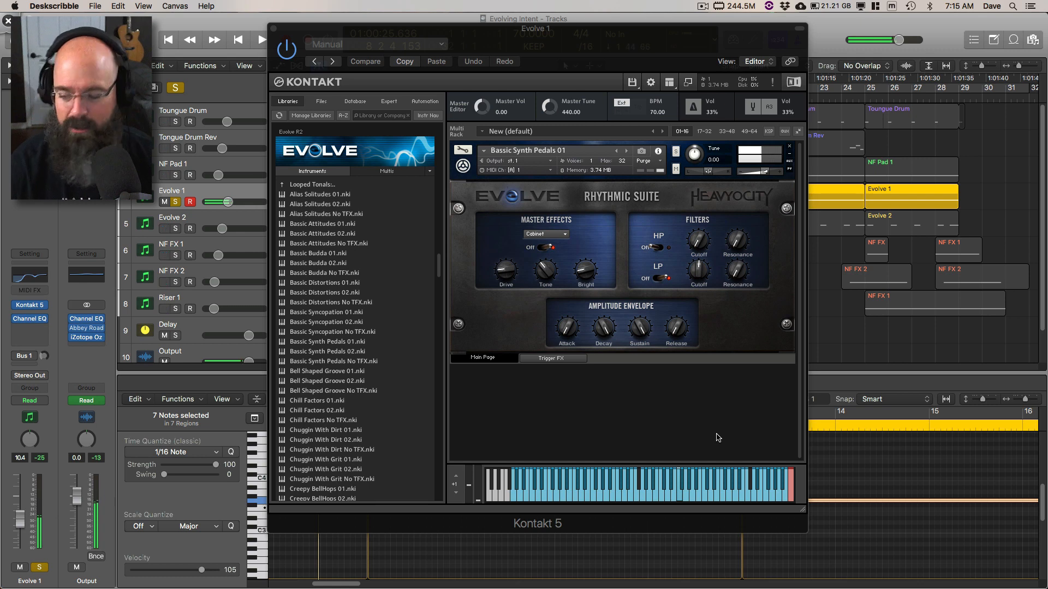
# Step: Back in Logic Pro X, flip the instrument's LP filter switch and return it, and close the Evolve 1 Kontakt window
pyautogui.click(658, 284)
pyautogui.click(659, 283)
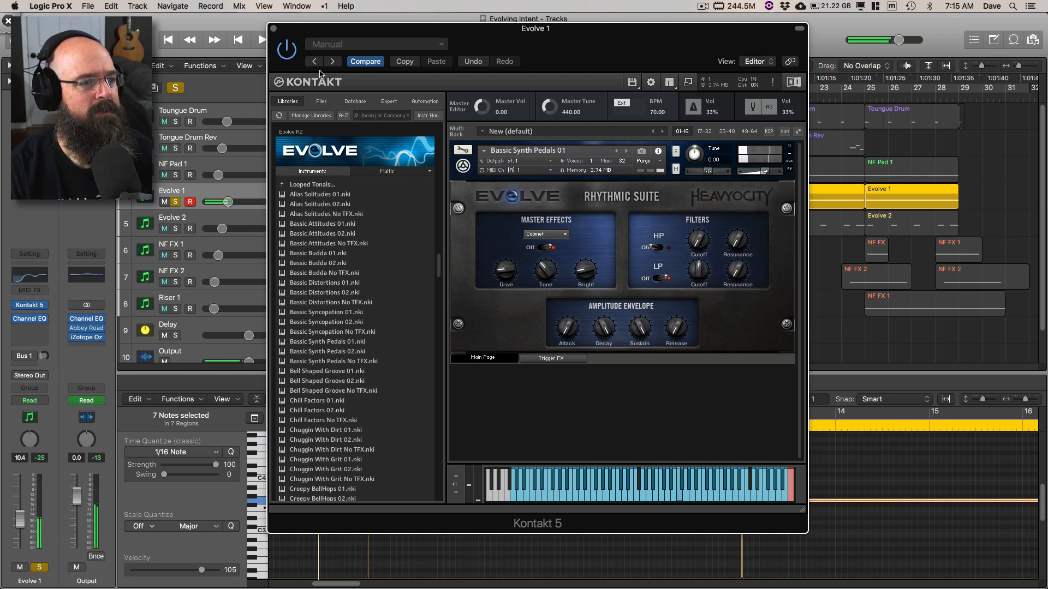
pyautogui.click(273, 29)
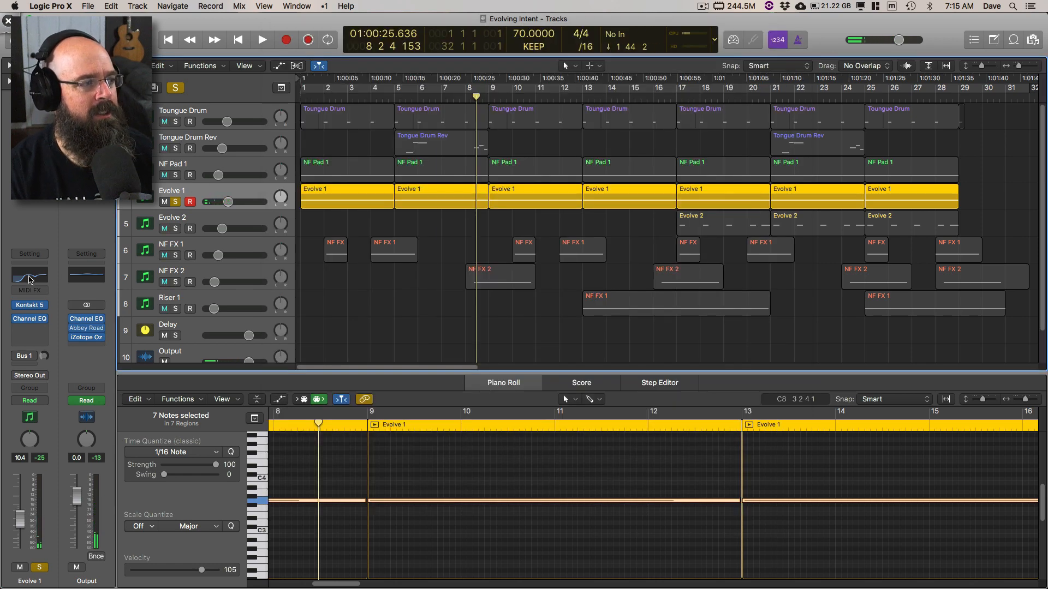
# Step: Open the Evolve 1 track's Channel EQ clear of the track list, examine its curve, and close it
pyautogui.click(29, 276)
pyautogui.moveTo(224, 36); pyautogui.dragTo(557, 48)
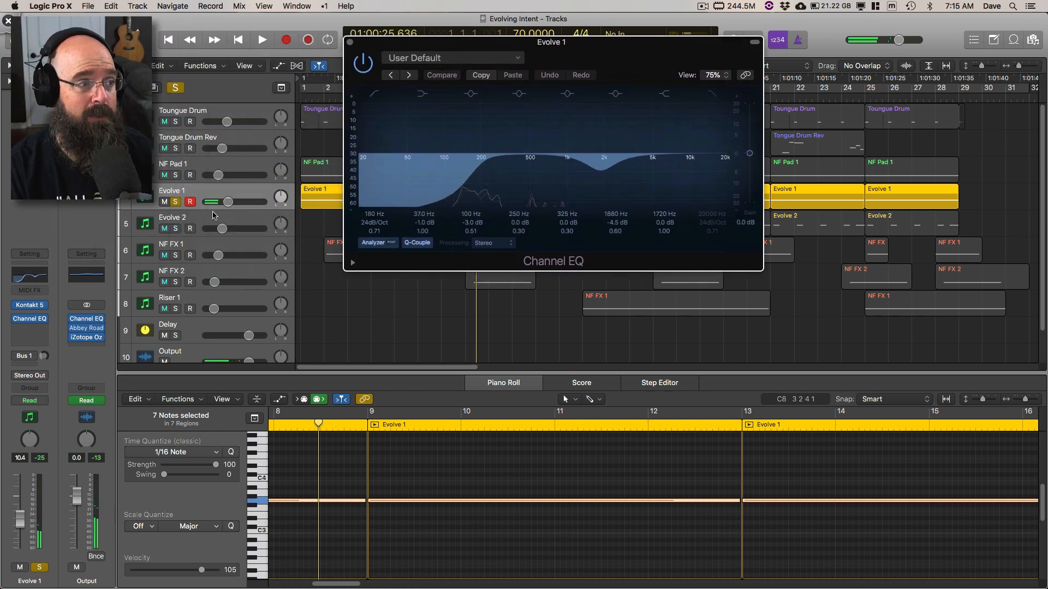
pyautogui.click(350, 43)
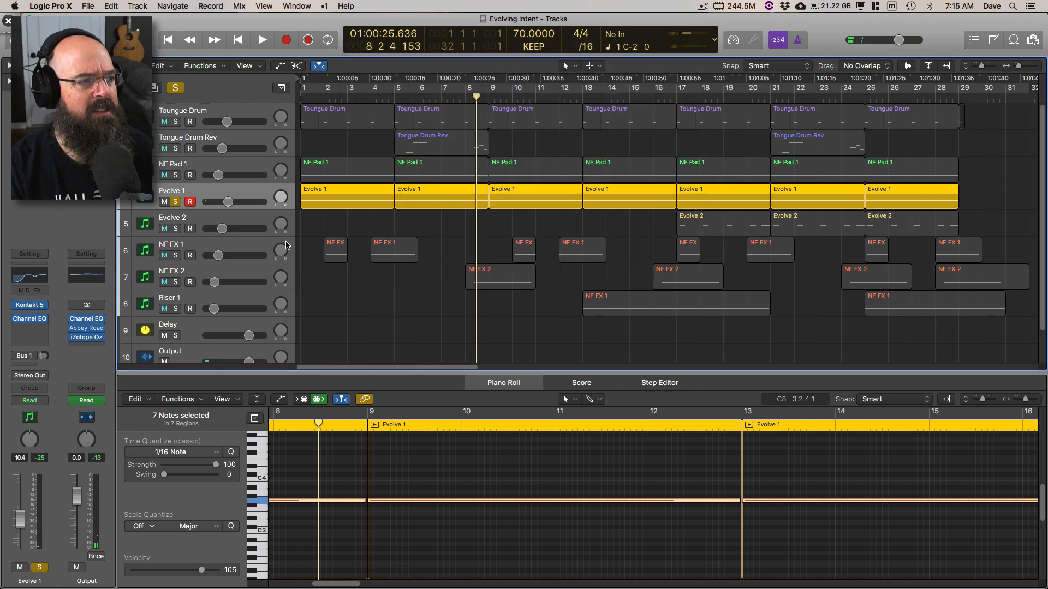
# Step: Solo NF Pad 1, Tongue Drum Rev and Toungue Drum along with Evolve 1 and play them from the beginning
pyautogui.click(176, 175)
pyautogui.click(176, 148)
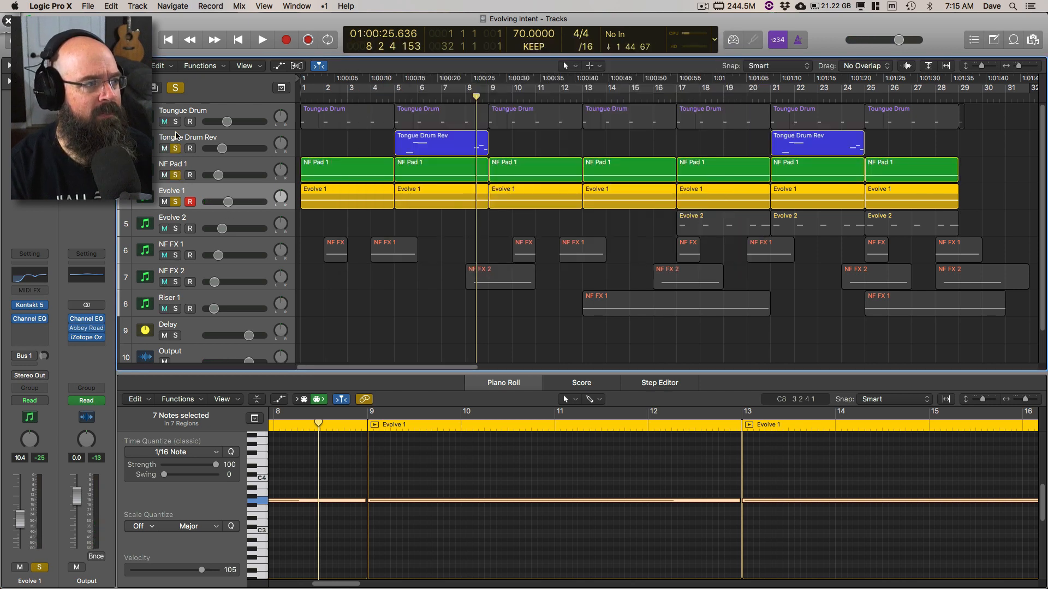
pyautogui.click(176, 121)
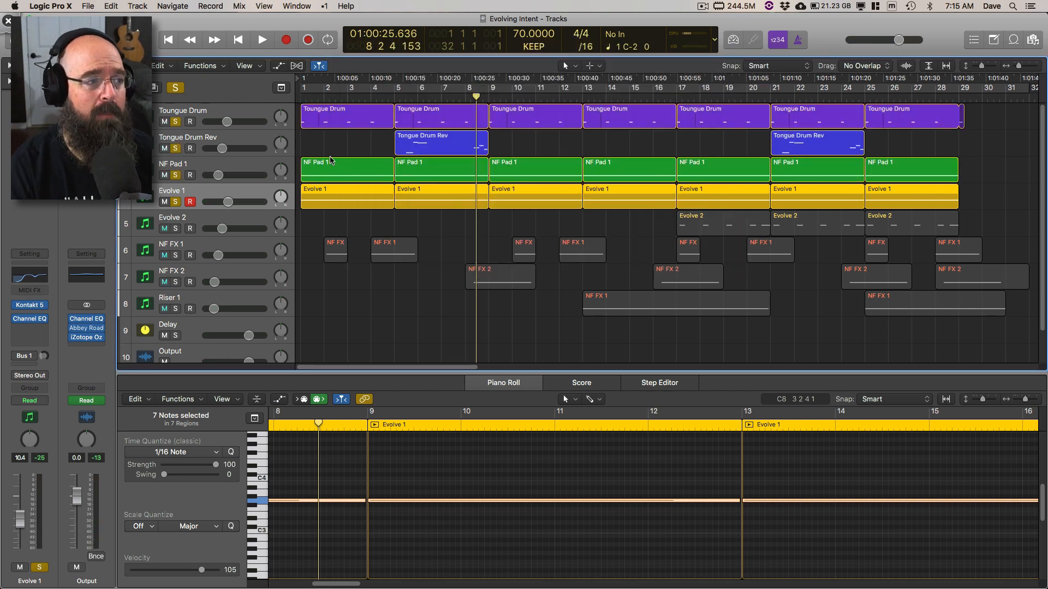
pyautogui.press('Return')
pyautogui.press('space')
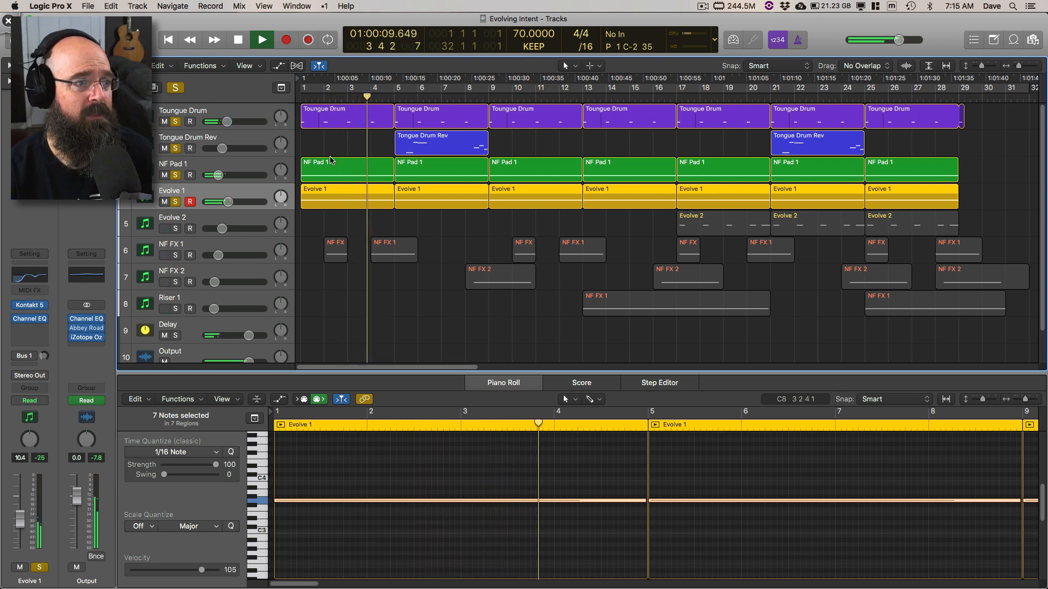
# Step: Switch to Deskscribble, circle both Tongue Drum Rev regions in the arrangement, and clear the annotations
pyautogui.hotkey('ctrl', 'shift', 'd')
pyautogui.moveTo(444, 116); pyautogui.dragTo(437, 132)
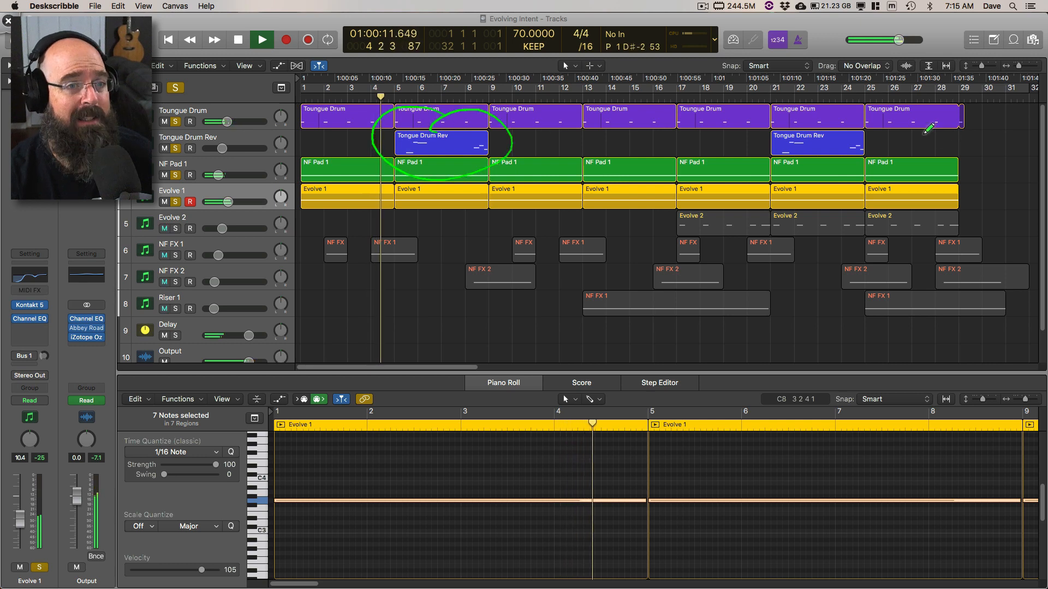
pyautogui.moveTo(848, 116); pyautogui.dragTo(864, 153)
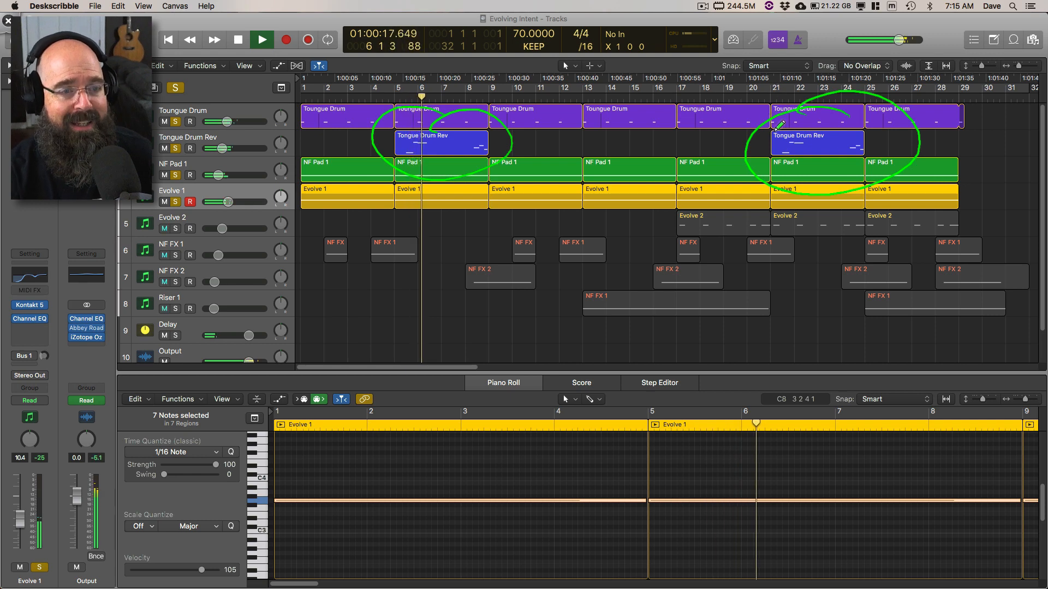
pyautogui.press('Escape')
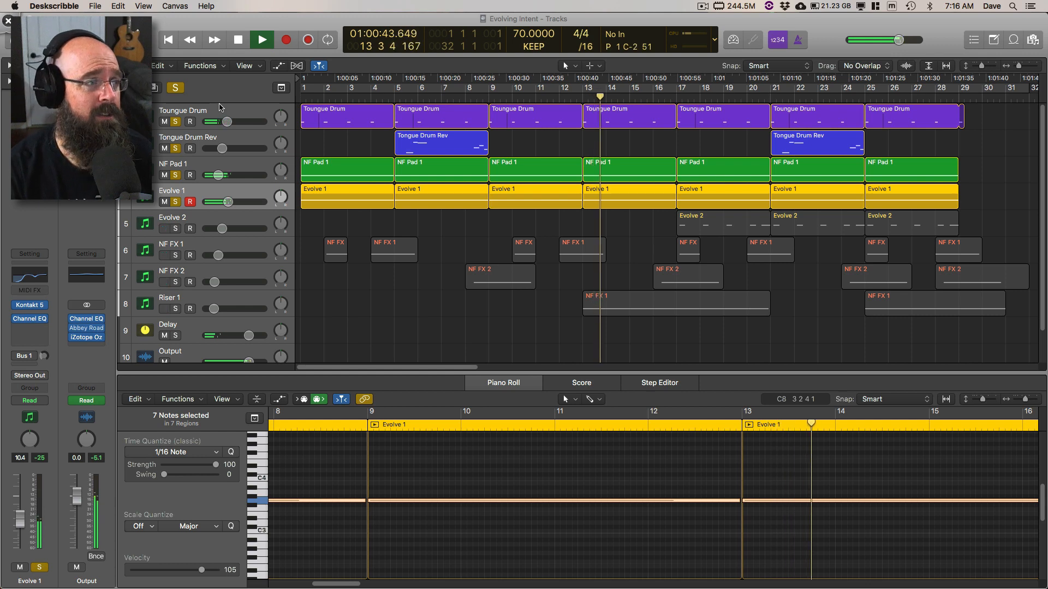
# Step: Back in Logic Pro X, clear all track solos, stop playback, deselect the regions, and return to the project start
pyautogui.click(175, 88)
pyautogui.press('space')
pyautogui.click(333, 221)
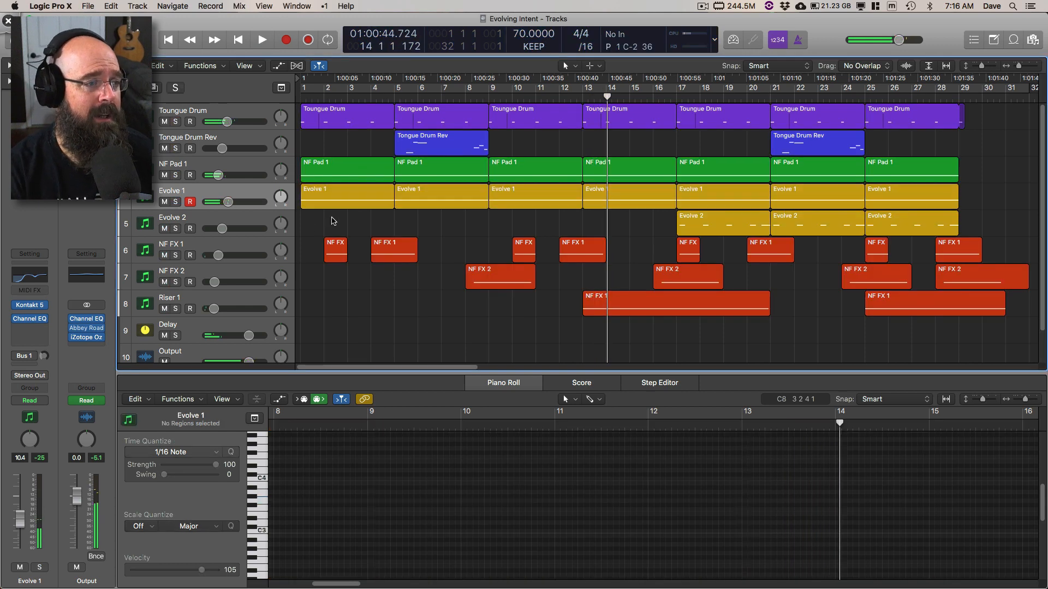
pyautogui.press('Return')
# Step: Play the NF FX 1 track soloed from the beginning and open its Kontakt instrument
pyautogui.click(230, 246)
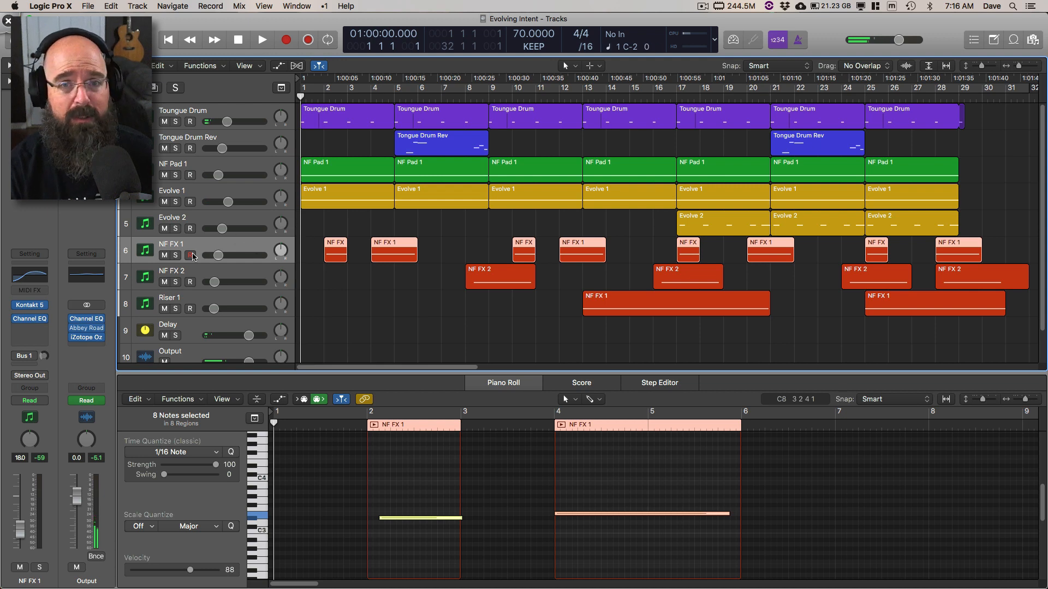
pyautogui.press('space')
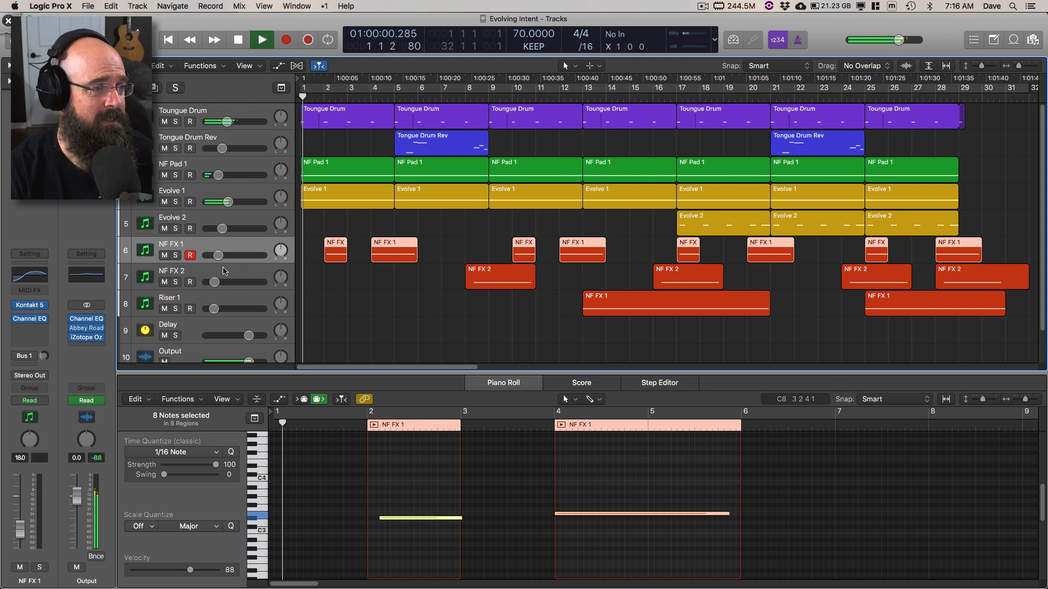
pyautogui.click(175, 255)
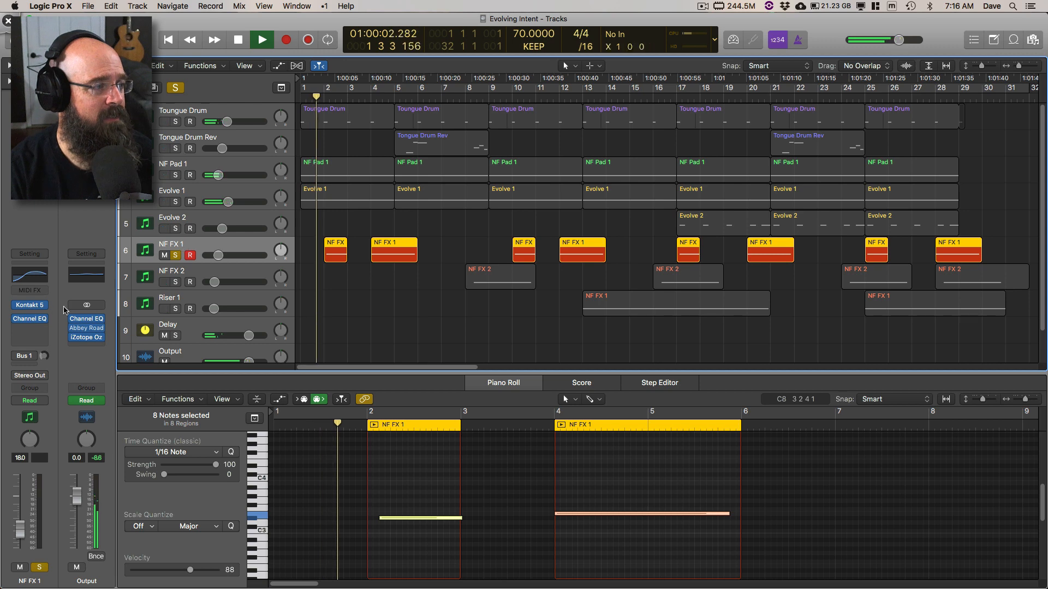
pyautogui.click(31, 306)
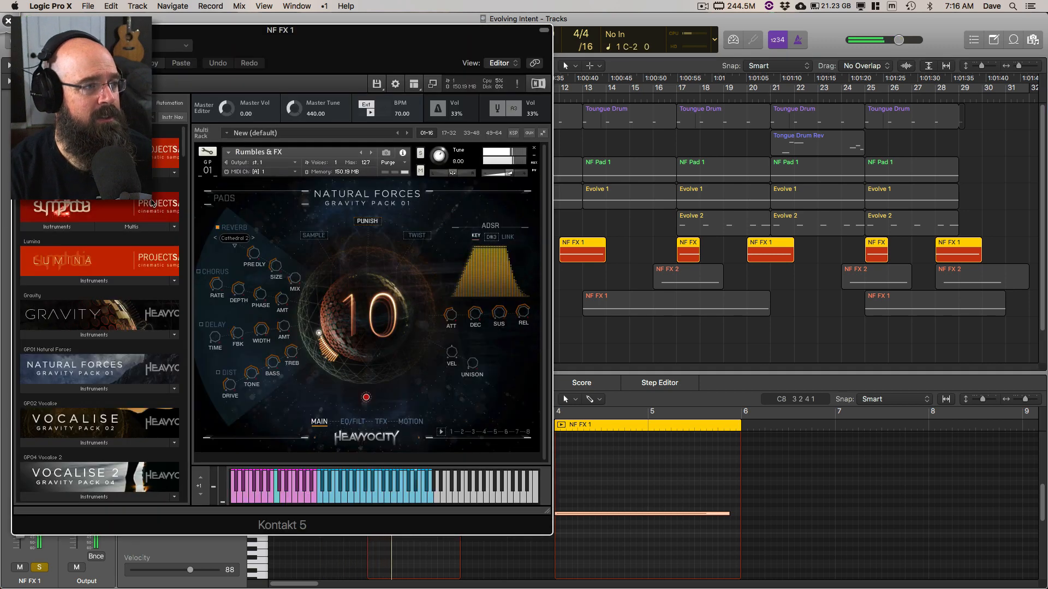
# Step: Move the NF FX 1 Kontakt window off the track headers and play the first region with a cycle range over bar 2
pyautogui.moveTo(217, 42); pyautogui.dragTo(509, 55)
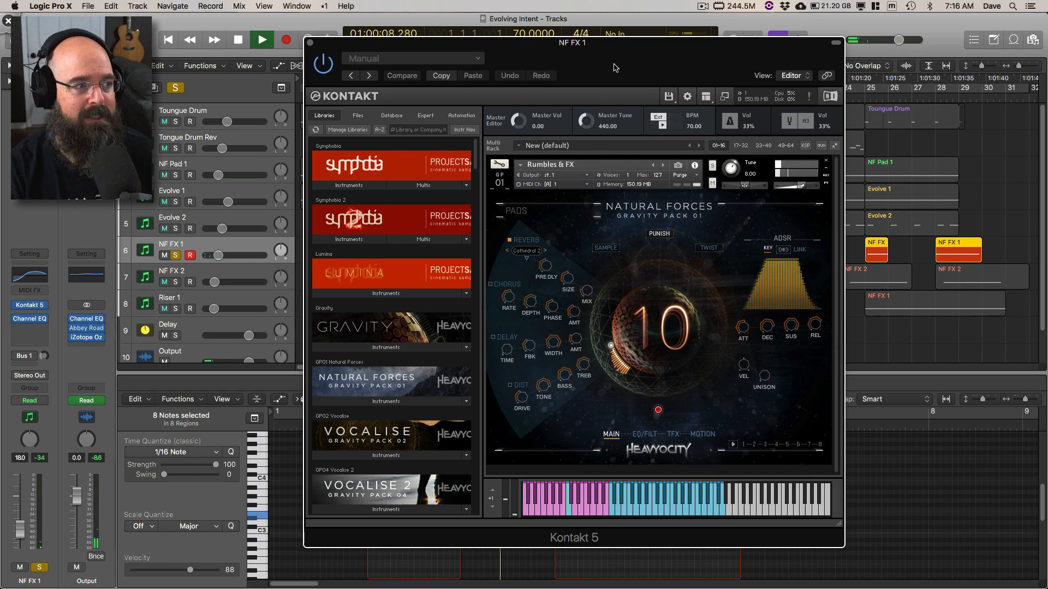
pyautogui.moveTo(621, 68); pyautogui.dragTo(760, 66)
pyautogui.press('space')
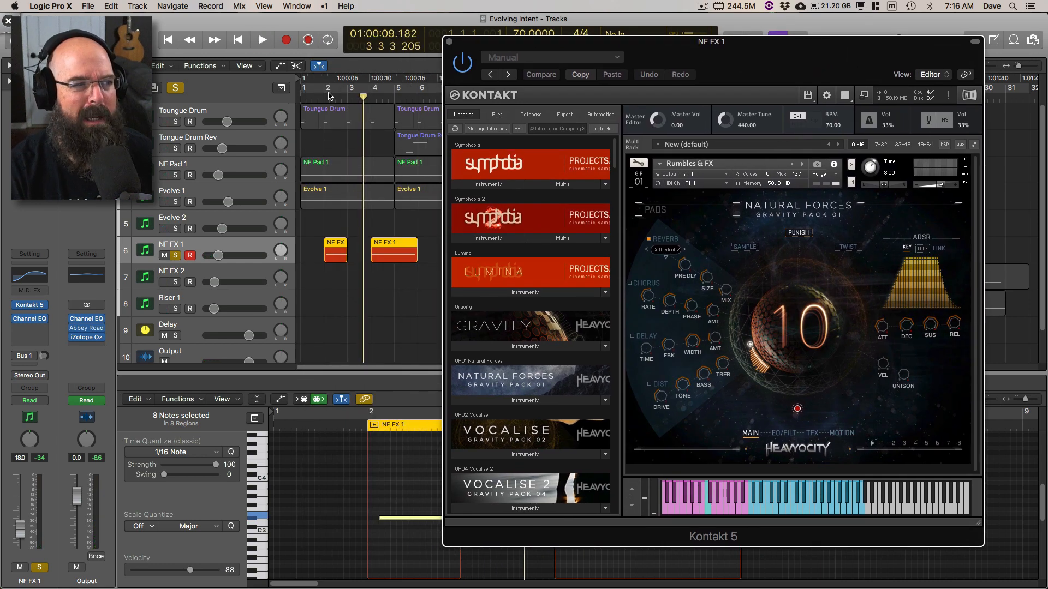
pyautogui.moveTo(328, 93); pyautogui.dragTo(348, 94)
pyautogui.press('space')
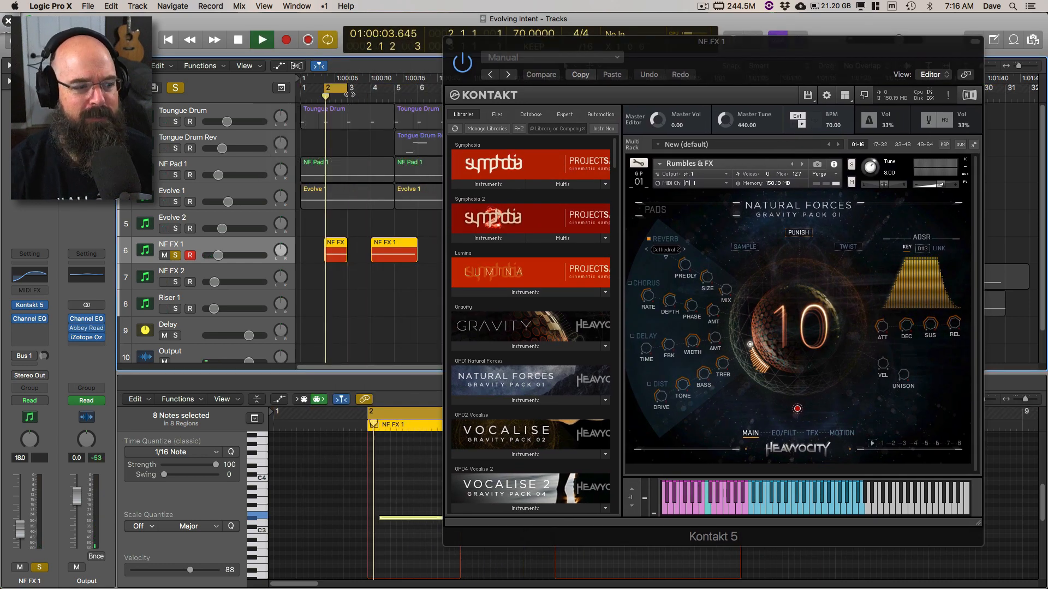
pyautogui.press('space')
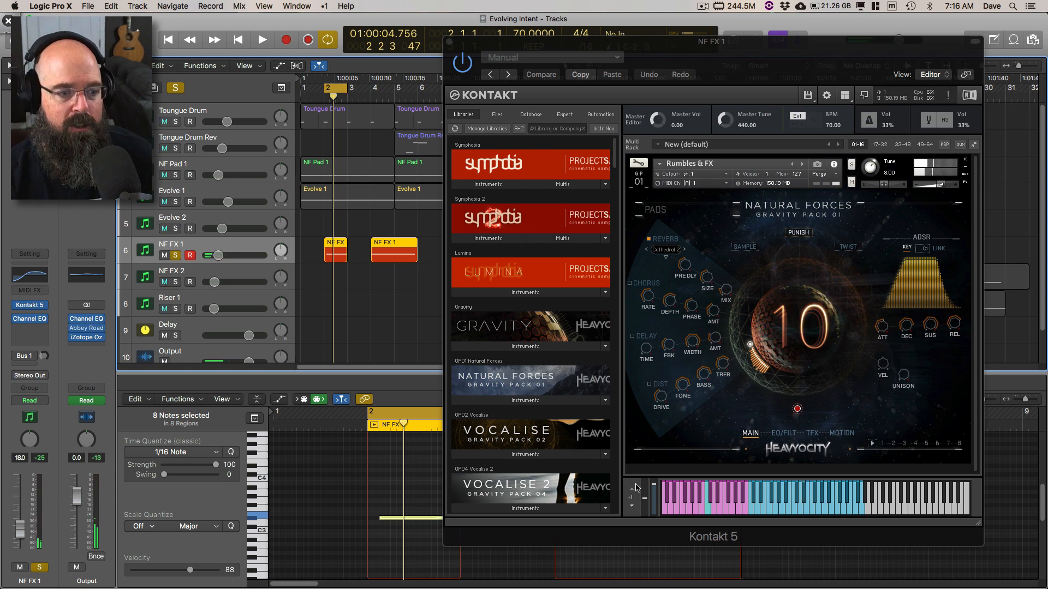
# Step: Switch to Deskscribble, circle the coloured key range on the Rumbles & FX keyboard, and clear the annotation
pyautogui.moveTo(733, 463)
pyautogui.mouseDown()
pyautogui.moveTo(794, 494)
pyautogui.moveTo(739, 475)
pyautogui.mouseUp()
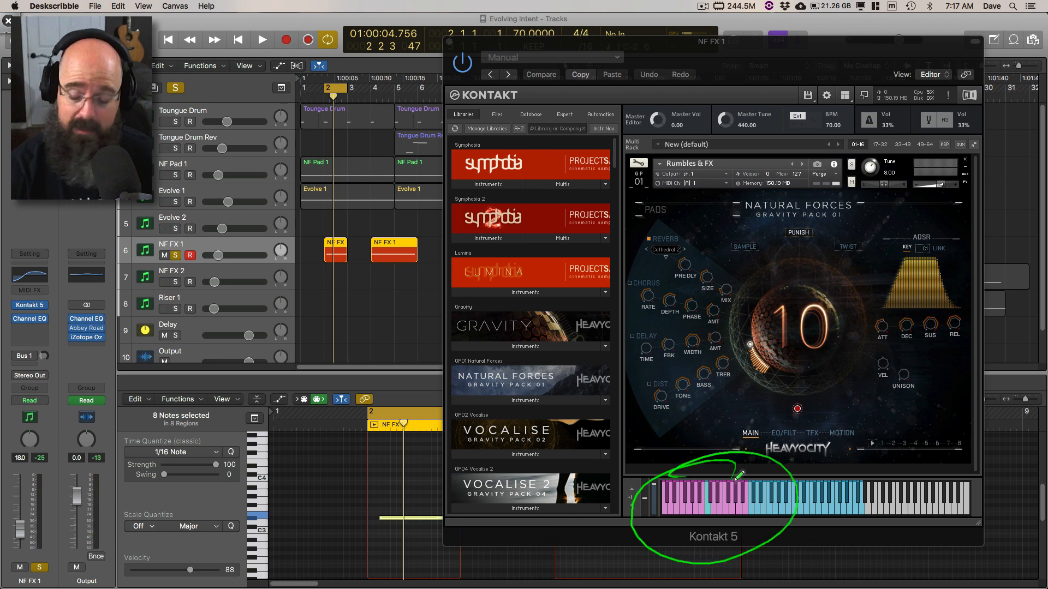
pyautogui.press('BackSpace')
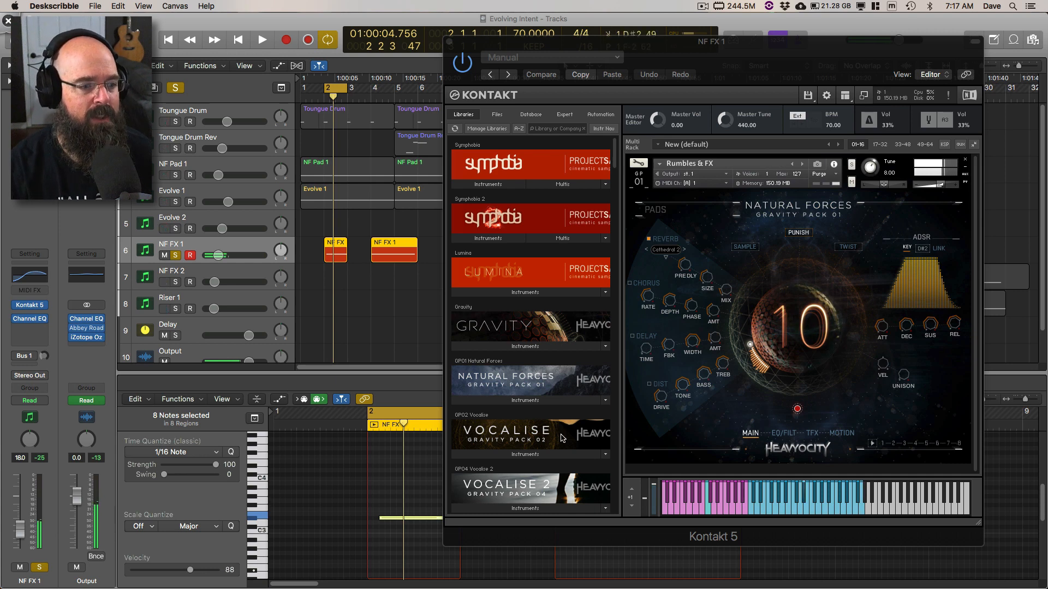
# Step: Move the Kontakt window off the arrangement and audition the NF FX 1 notes at bars 2 and 4 in the Piano Roll
pyautogui.moveTo(464, 41); pyautogui.dragTo(1047, 95)
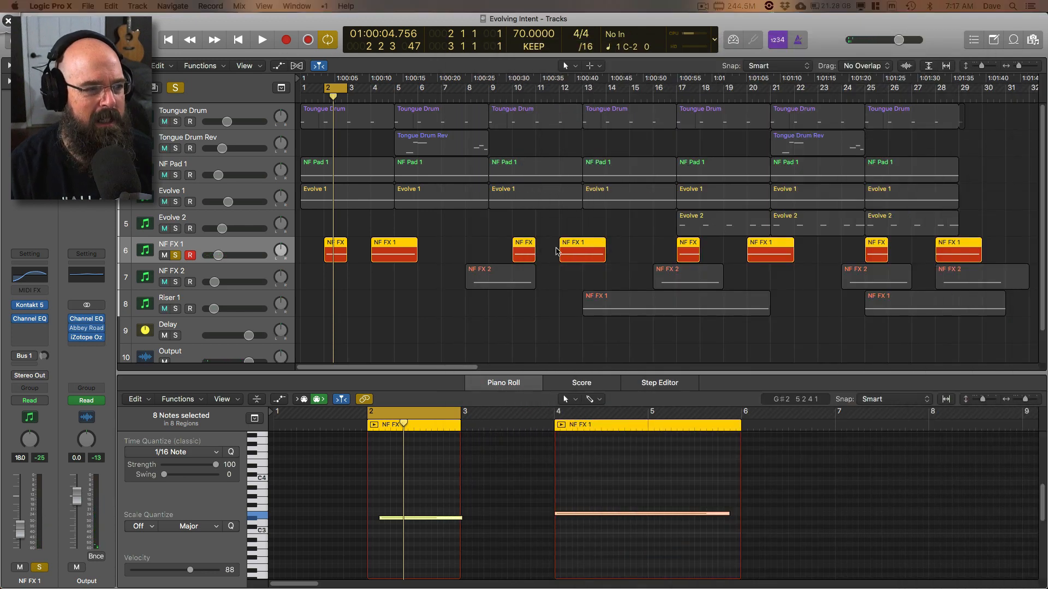
pyautogui.click(432, 518)
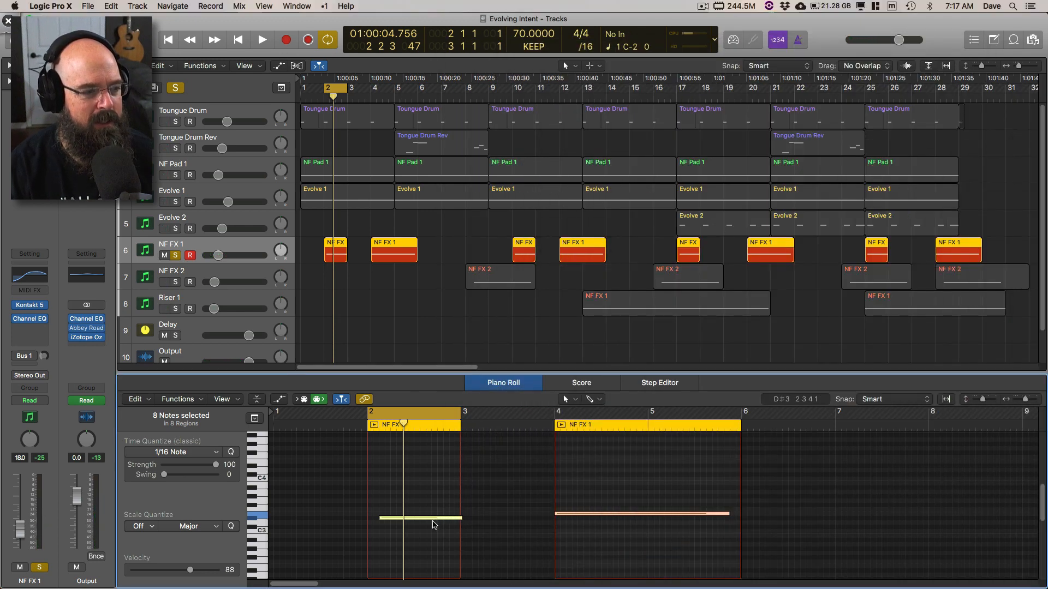
pyautogui.click(578, 514)
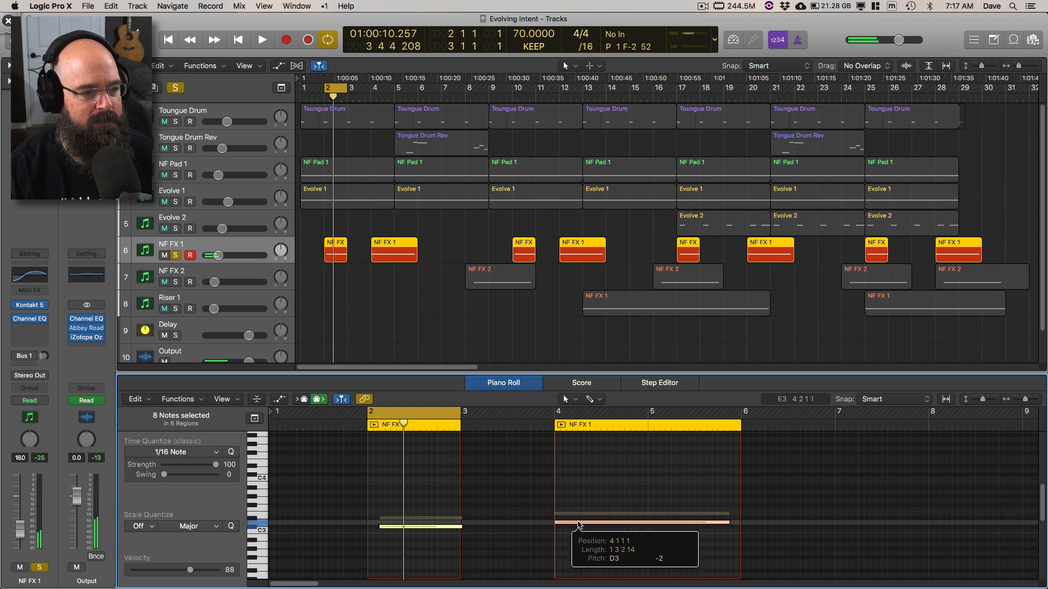
pyautogui.click(578, 508)
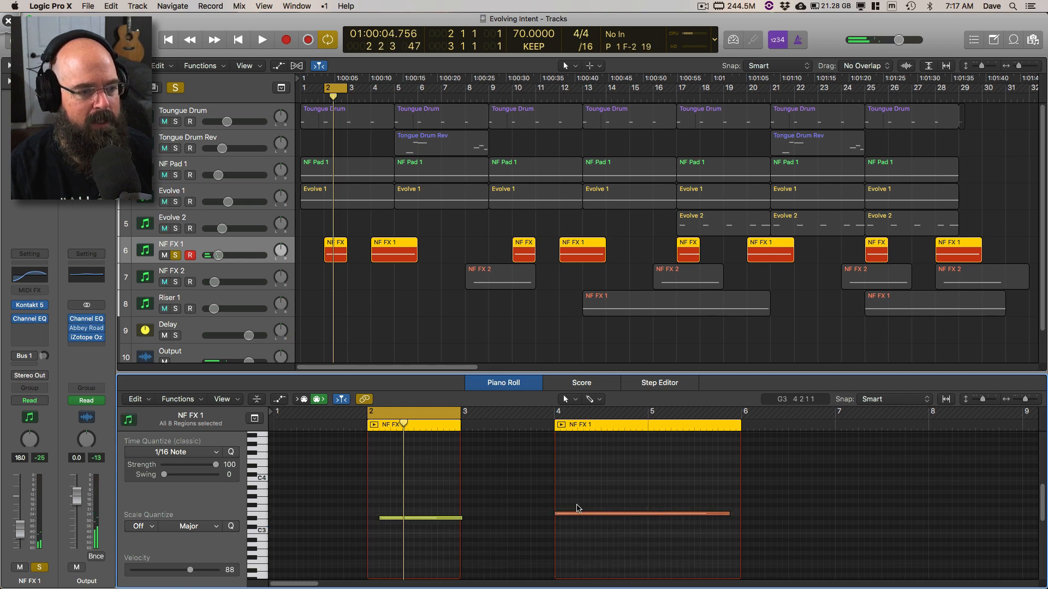
pyautogui.click(576, 514)
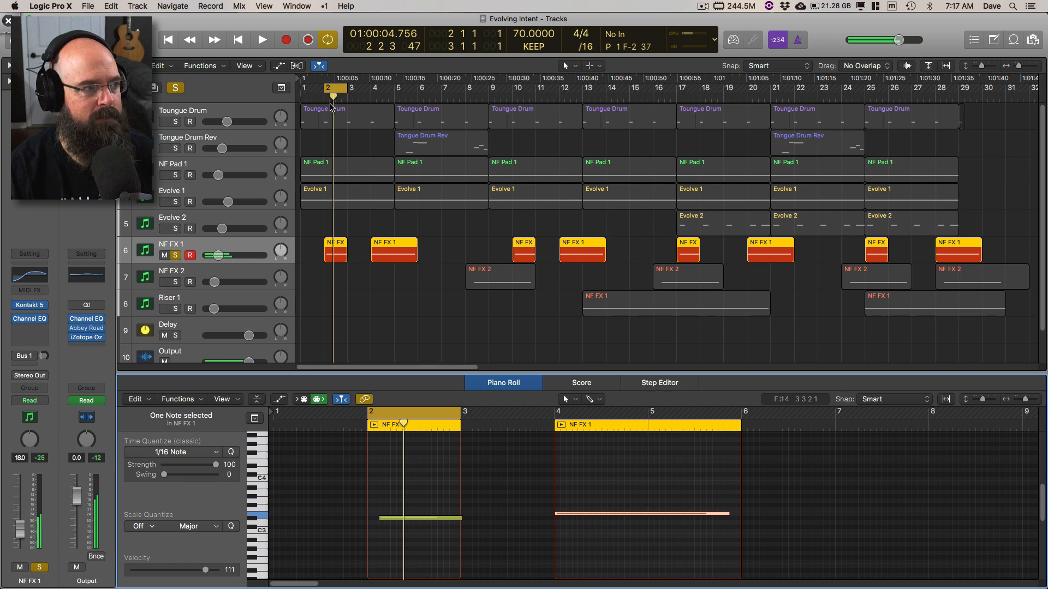
# Step: Clear the solo and cycle range, and play the full arrangement from the beginning to bar 9
pyautogui.click(182, 88)
pyautogui.click(337, 89)
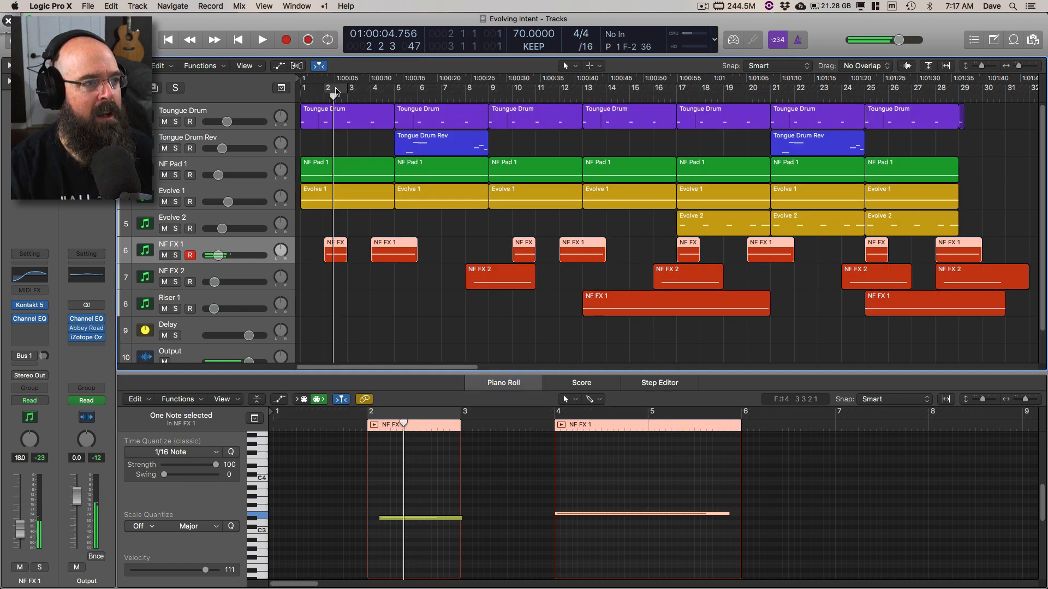
pyautogui.press('Return')
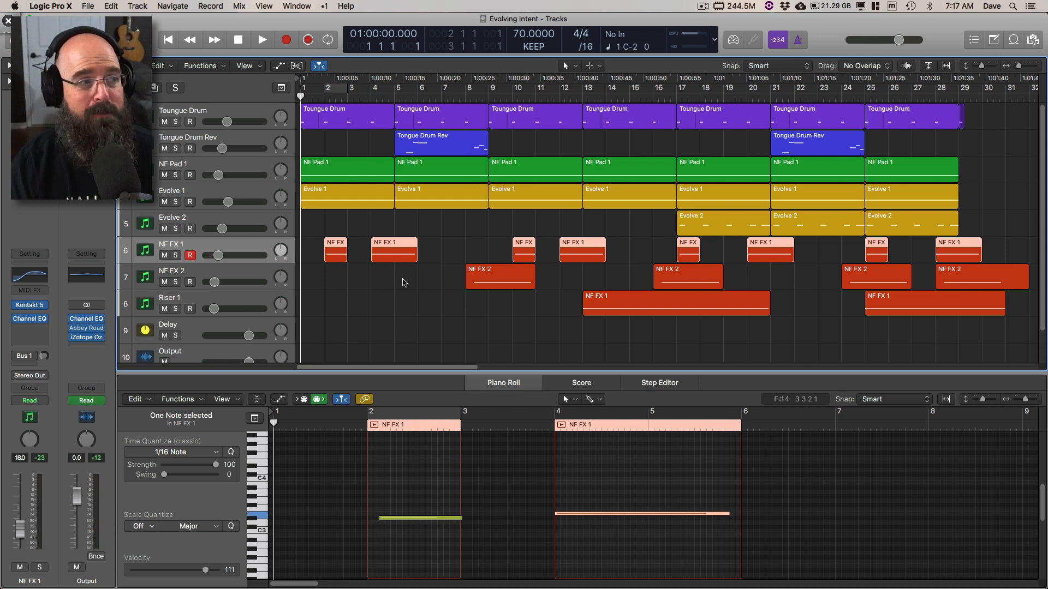
pyautogui.press('space')
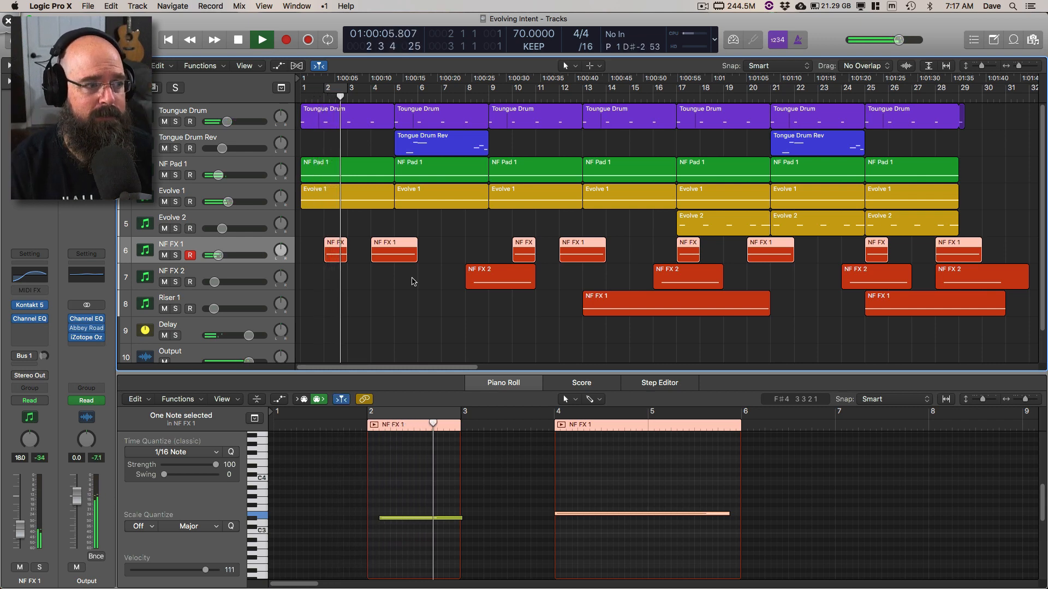
pyautogui.press('space')
pyautogui.press('space')
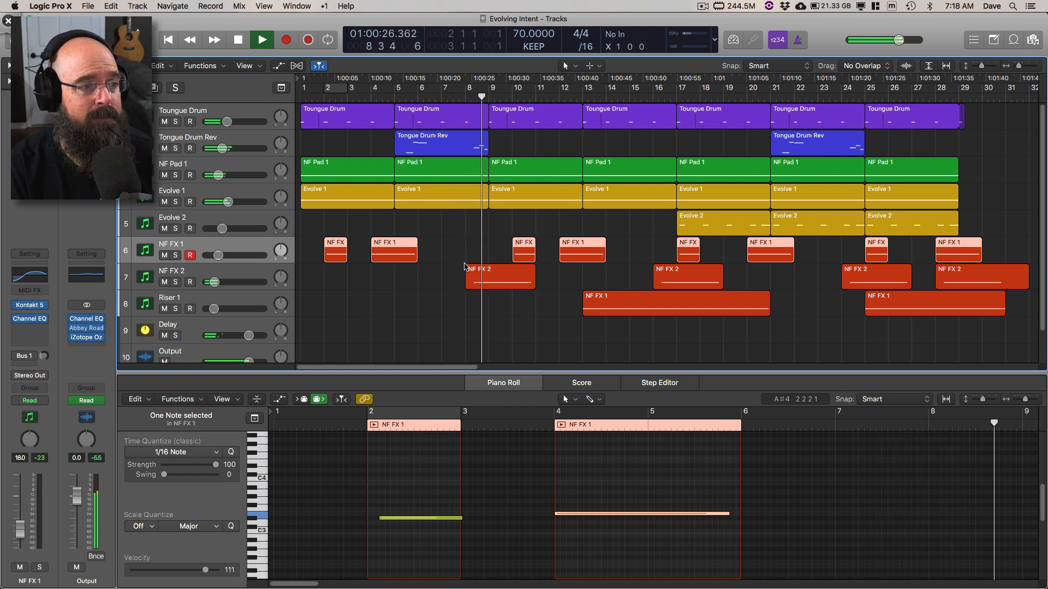
pyautogui.press('space')
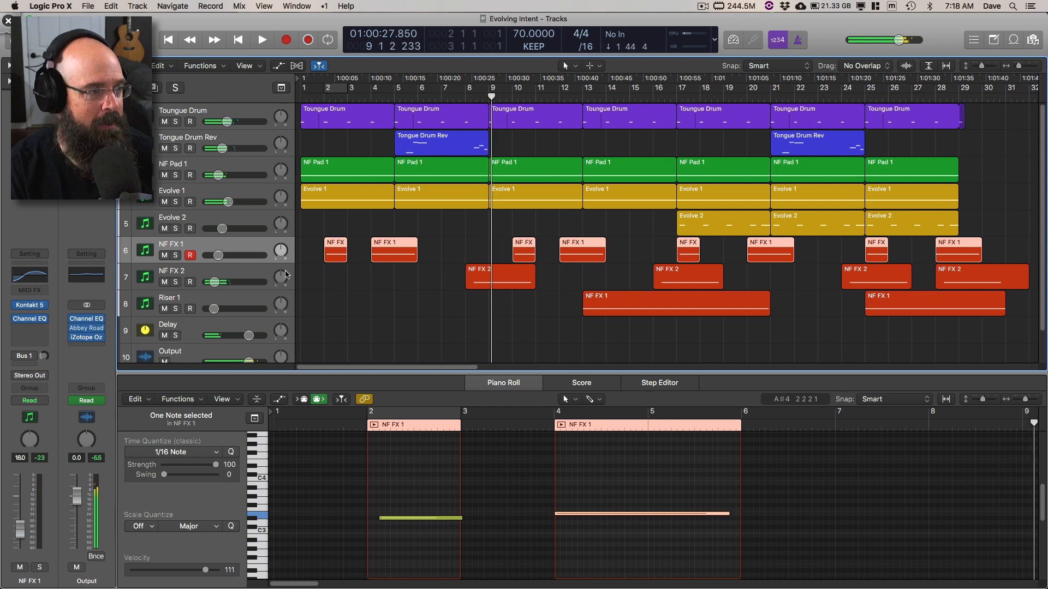
# Step: Open the Kontakt instrument on the NF FX 2 track and browse the Natural Forces library to the Disturbing Dumpster patches
pyautogui.click(233, 272)
pyautogui.click(31, 306)
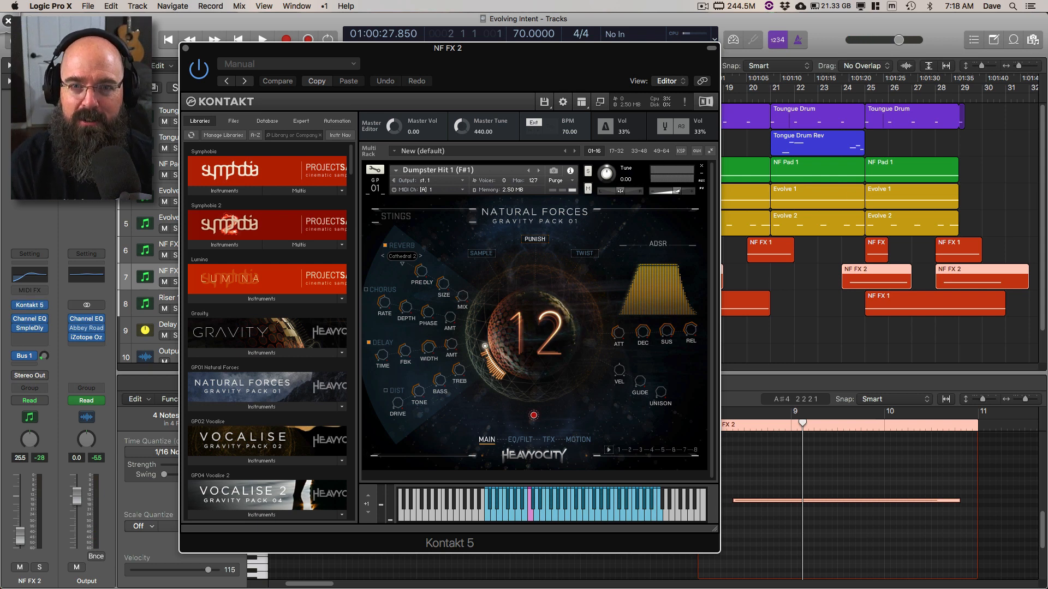
pyautogui.moveTo(460, 50); pyautogui.dragTo(408, 26)
pyautogui.click(197, 383)
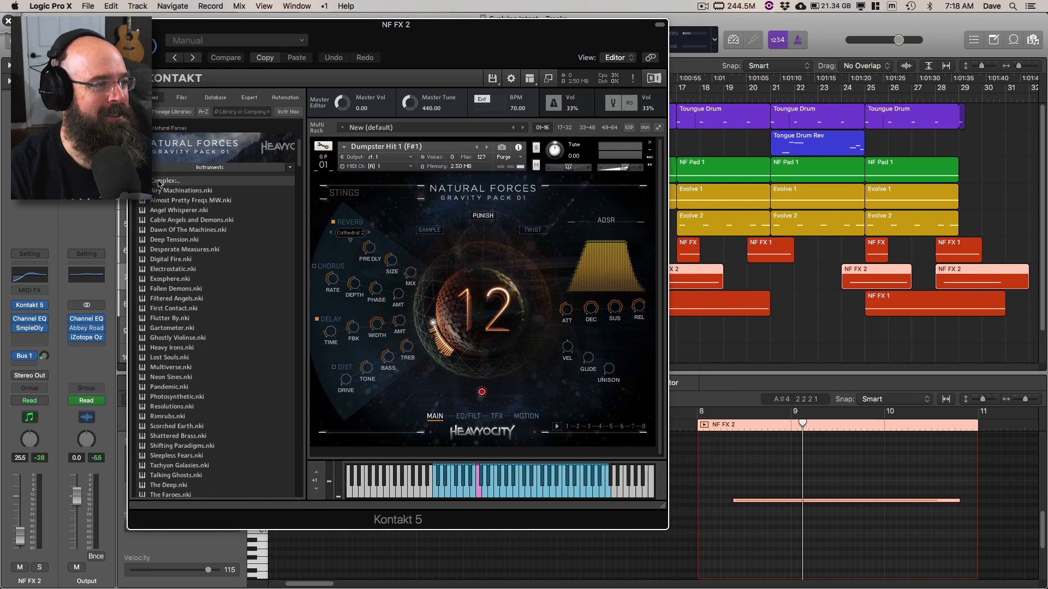
pyautogui.click(162, 185)
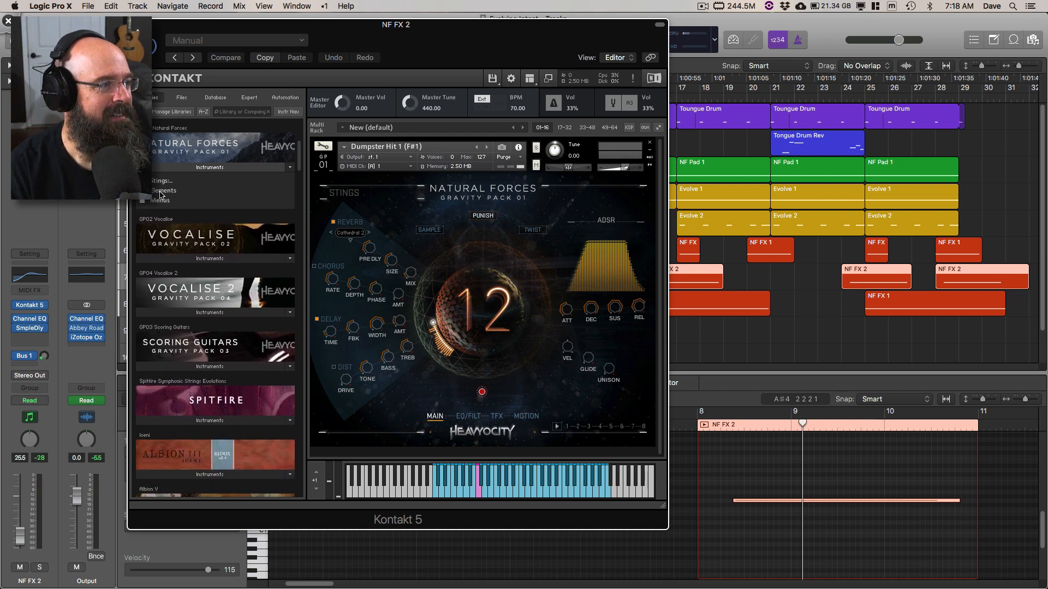
pyautogui.click(164, 191)
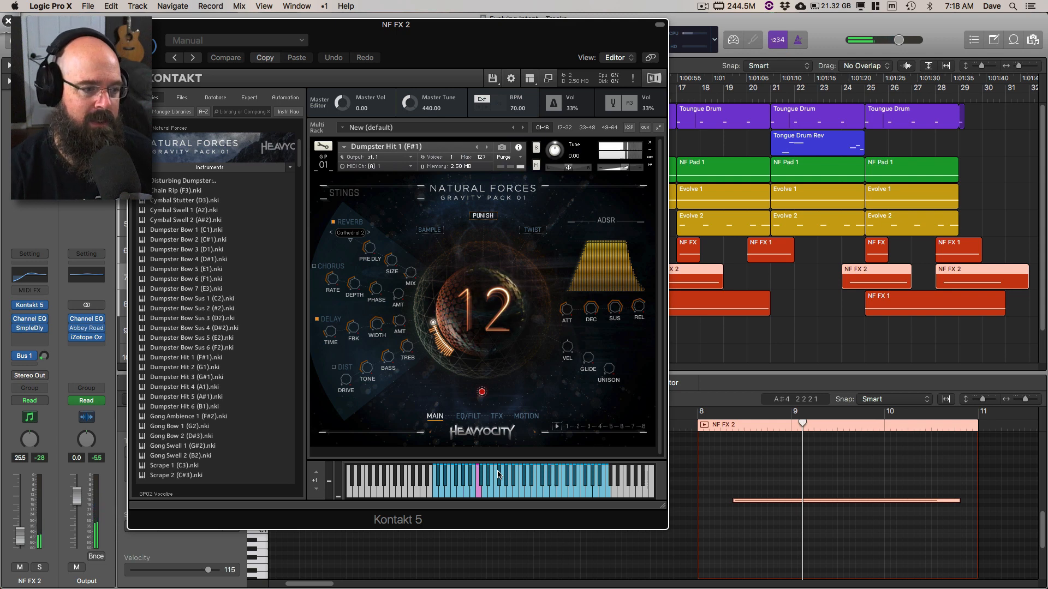
# Step: Switch to Deskscribble, circle the keys around the pink key on the Dumpster Hit 1 keyboard, and clear the annotation
pyautogui.press('shift+super+d')
pyautogui.moveTo(487, 468)
pyautogui.mouseDown()
pyautogui.moveTo(549, 461)
pyautogui.moveTo(470, 461)
pyautogui.mouseUp()
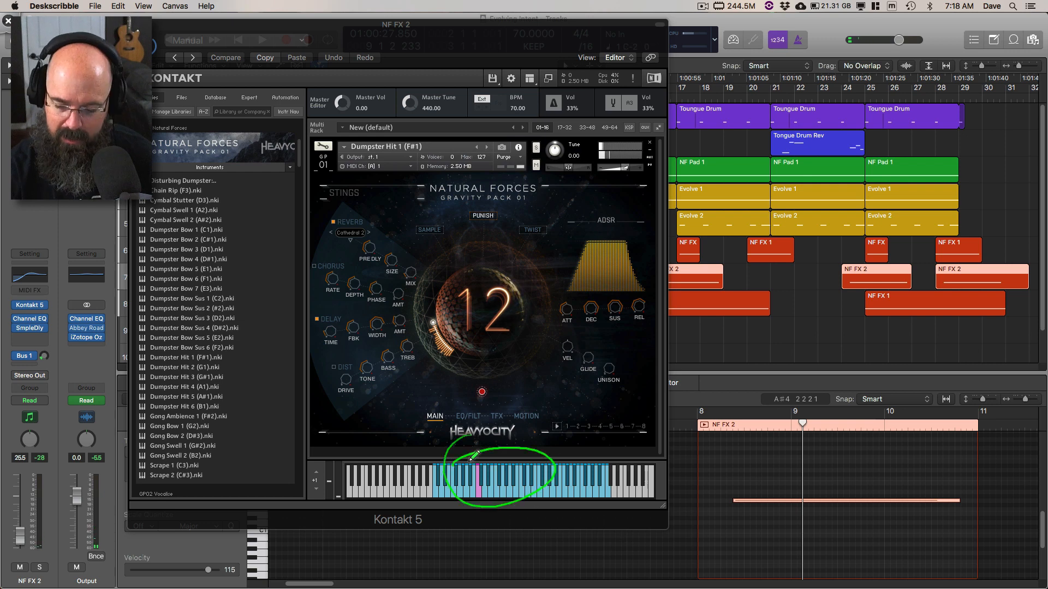
pyautogui.press('Escape')
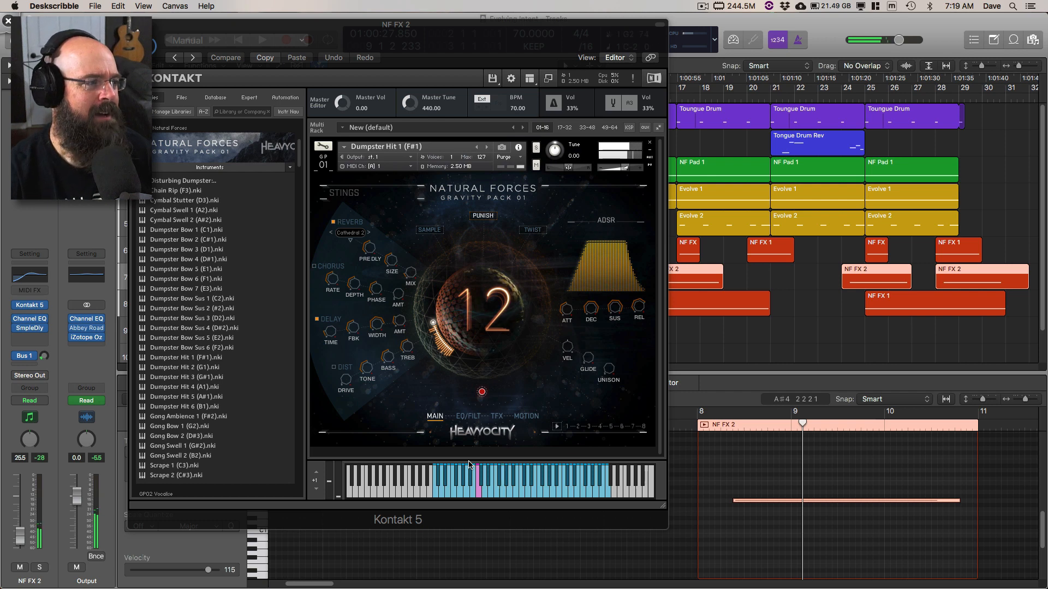
# Step: Open the Sample Delay plug-in on NF FX 2, reposition its window, and circle the left delay value with Deskscribble
pyautogui.click(29, 328)
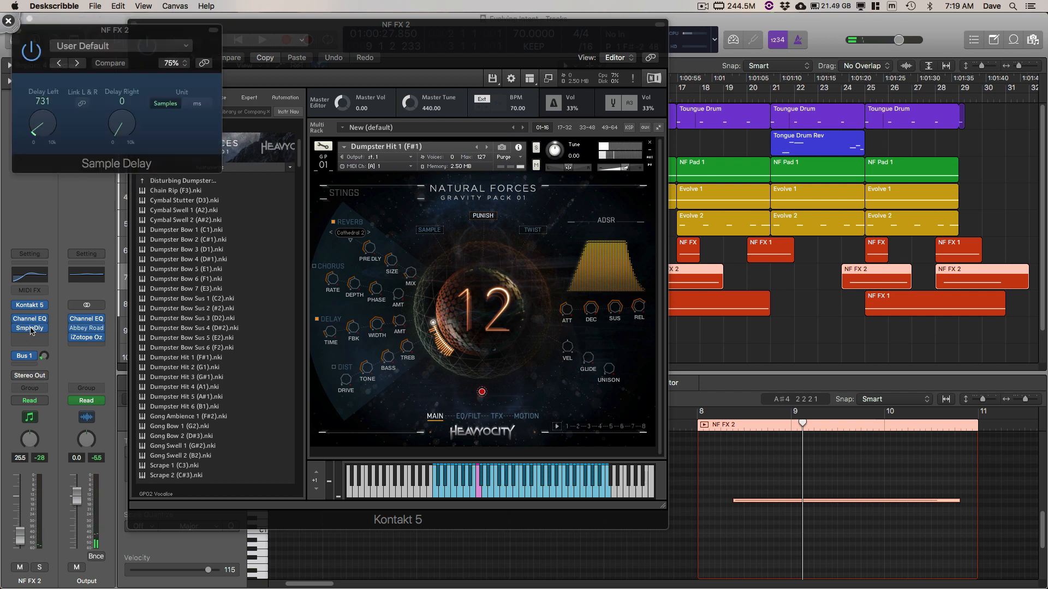
pyautogui.moveTo(119, 35); pyautogui.dragTo(223, 37)
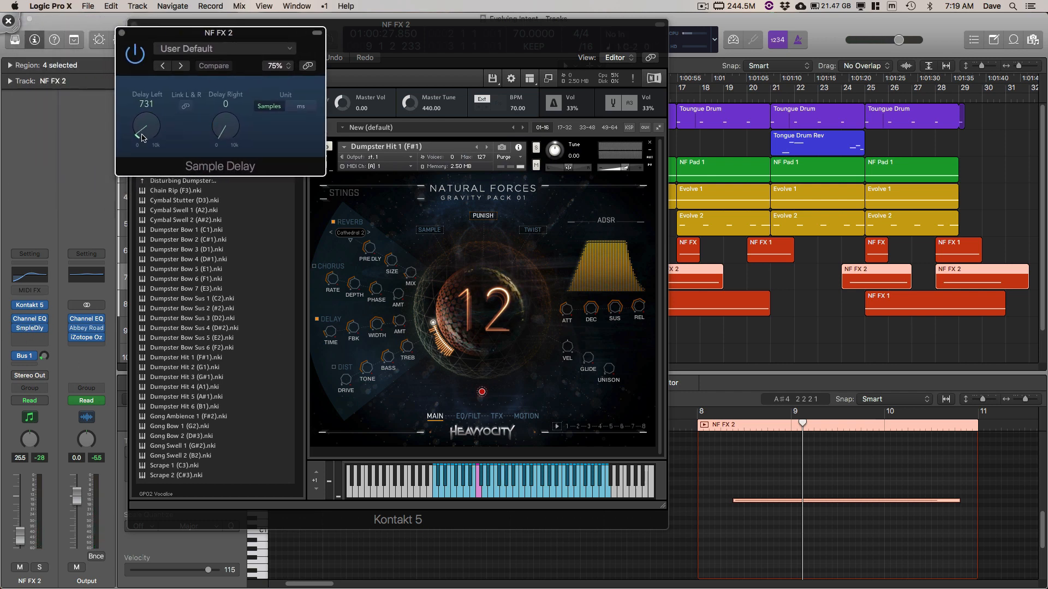
pyautogui.hotkey('alt', 'Tab')
pyautogui.moveTo(158, 84); pyautogui.dragTo(139, 85)
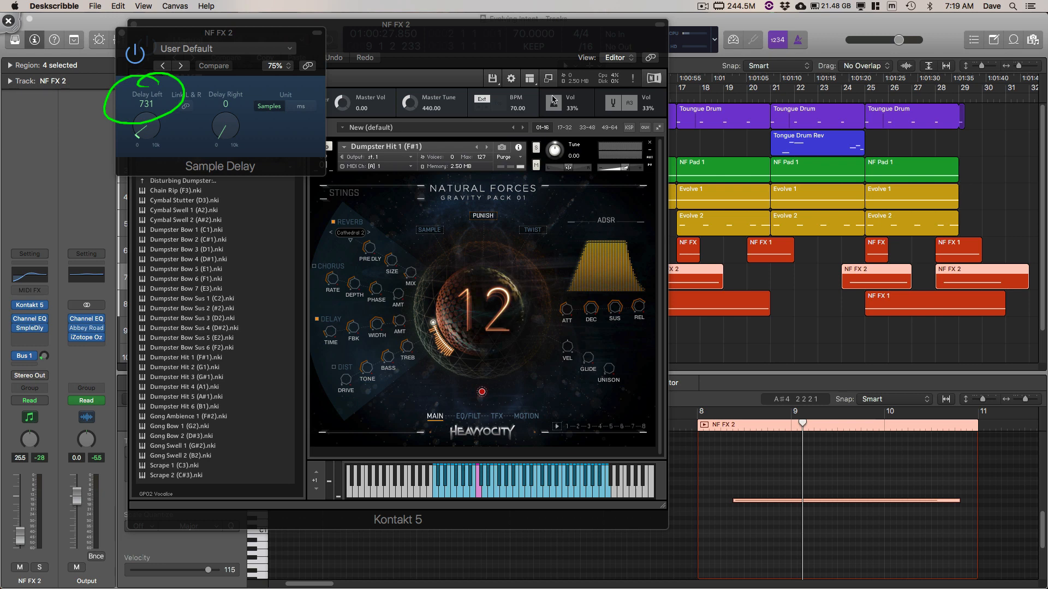
# Step: Toggle the Sample Delay unit between ms and Samples, leave it on Samples, and clear the annotation
pyautogui.click(305, 109)
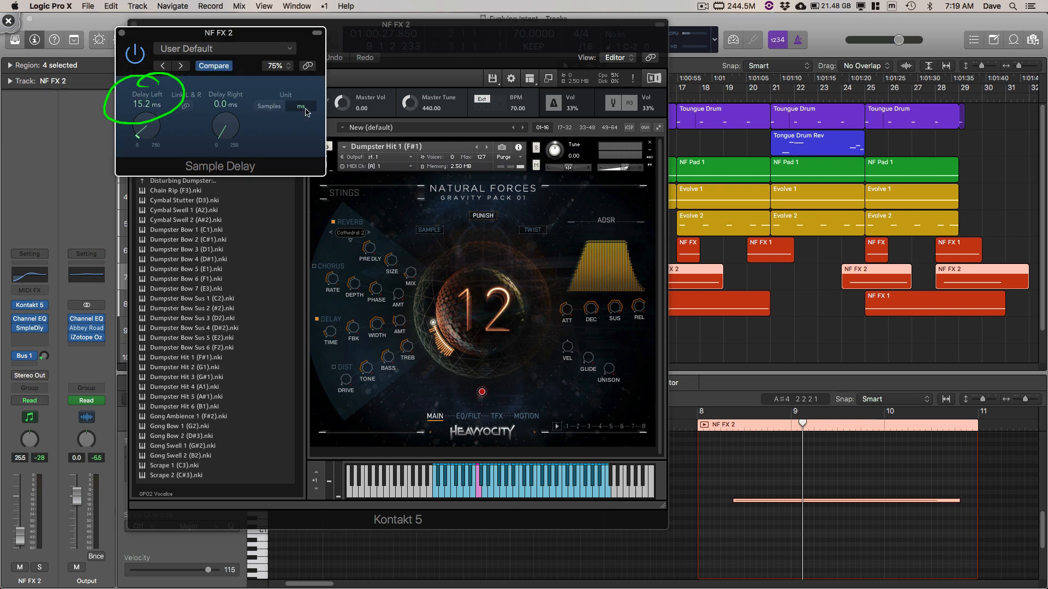
pyautogui.click(269, 107)
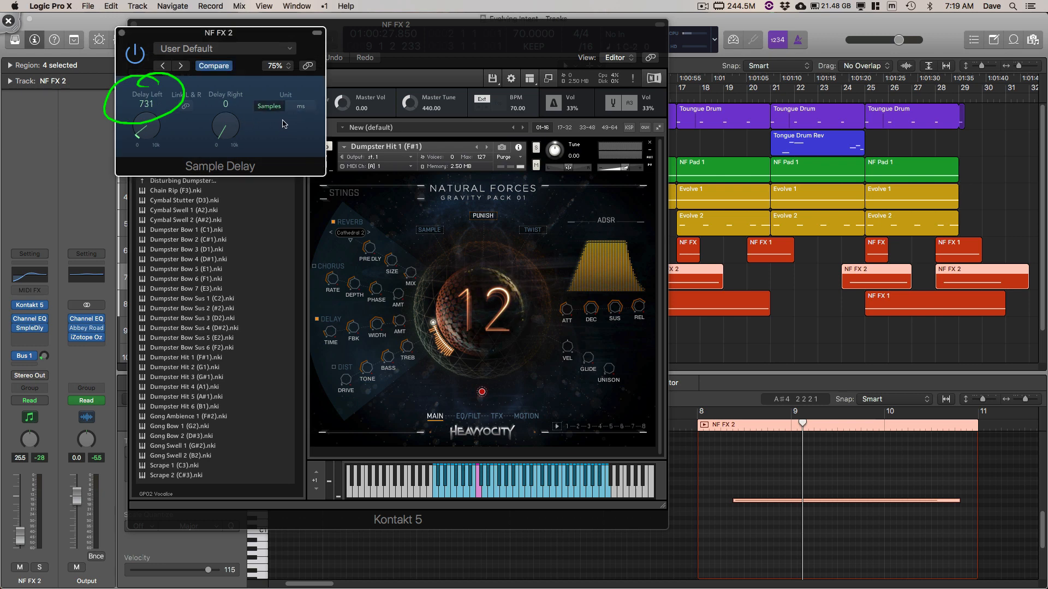
pyautogui.click(302, 108)
pyautogui.click(270, 106)
pyautogui.press('super+k')
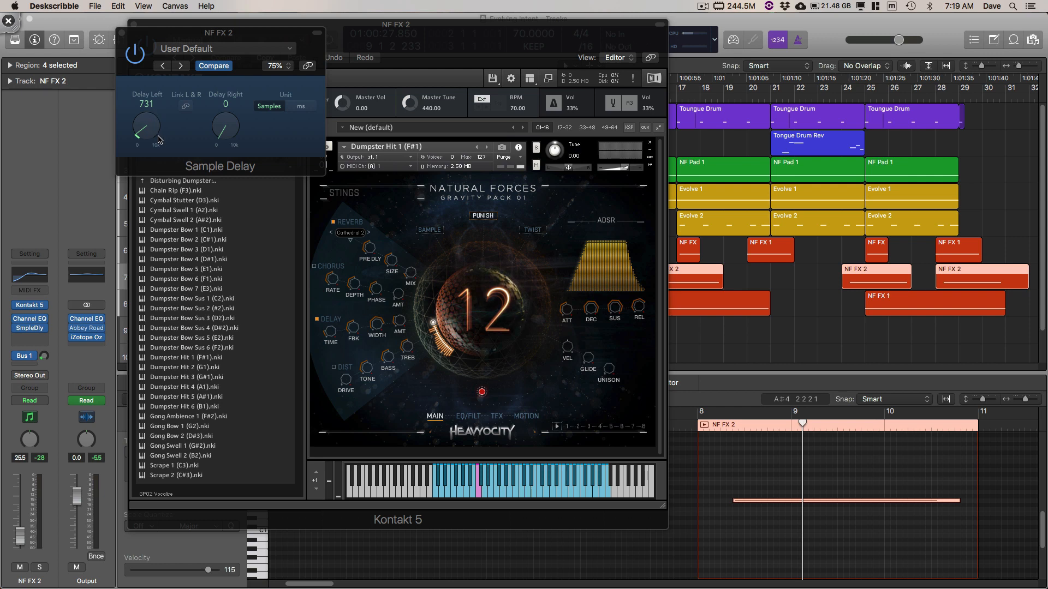
# Step: Compare the NF FX 2 sound with Sample Delay bypassed and re-enabled, and close the Sample Delay and Kontakt windows
pyautogui.click(139, 55)
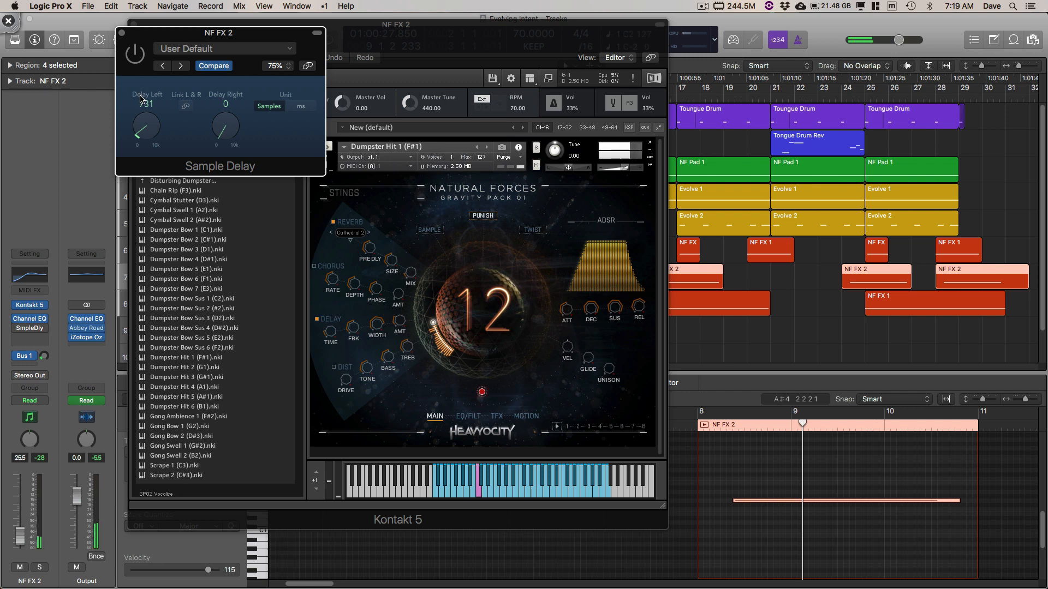
pyautogui.click(136, 57)
pyautogui.click(120, 34)
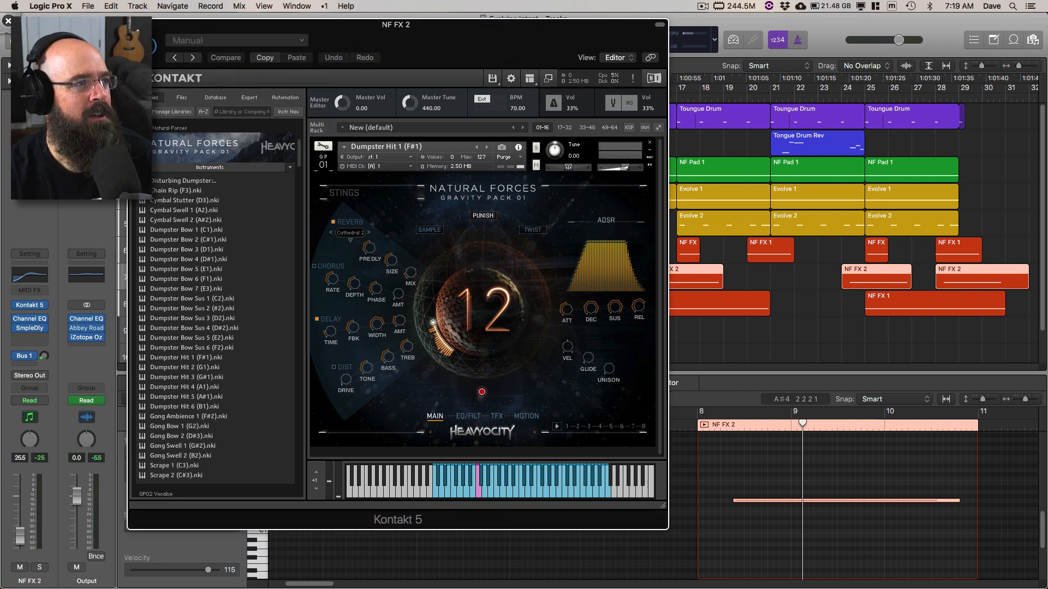
pyautogui.click(134, 24)
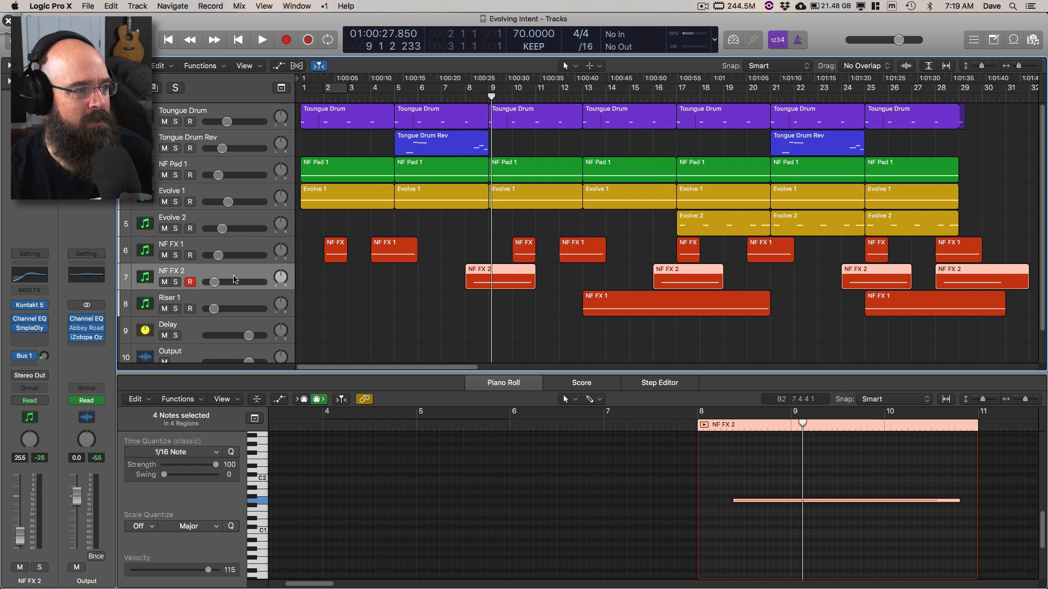
# Step: Open the Channel EQ on NF FX 2, move its window clear, and audition the bar 8 region with the EQ bypassed
pyautogui.click(30, 319)
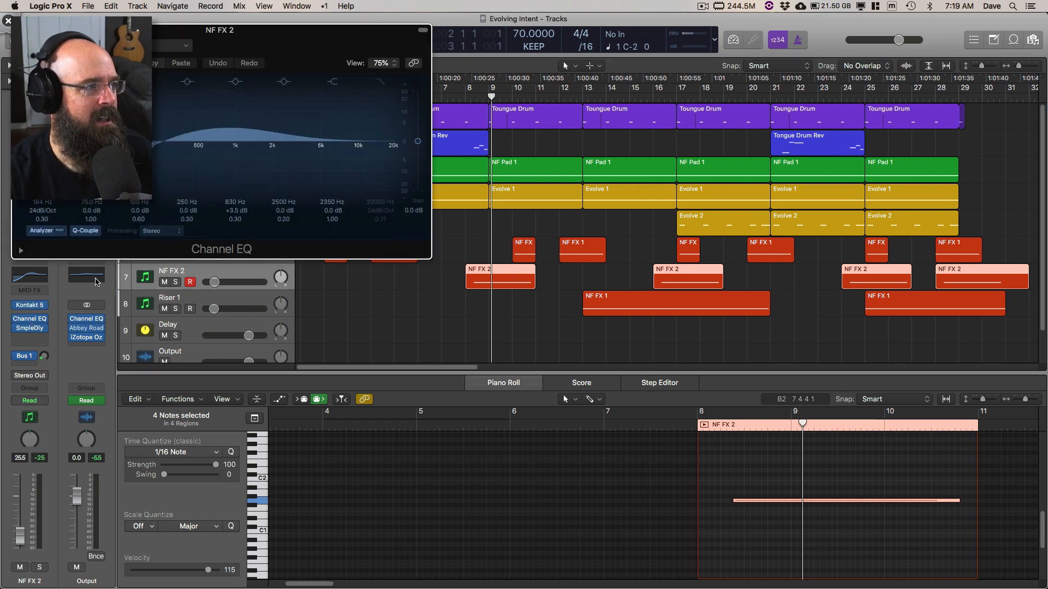
pyautogui.moveTo(229, 26); pyautogui.dragTo(730, 100)
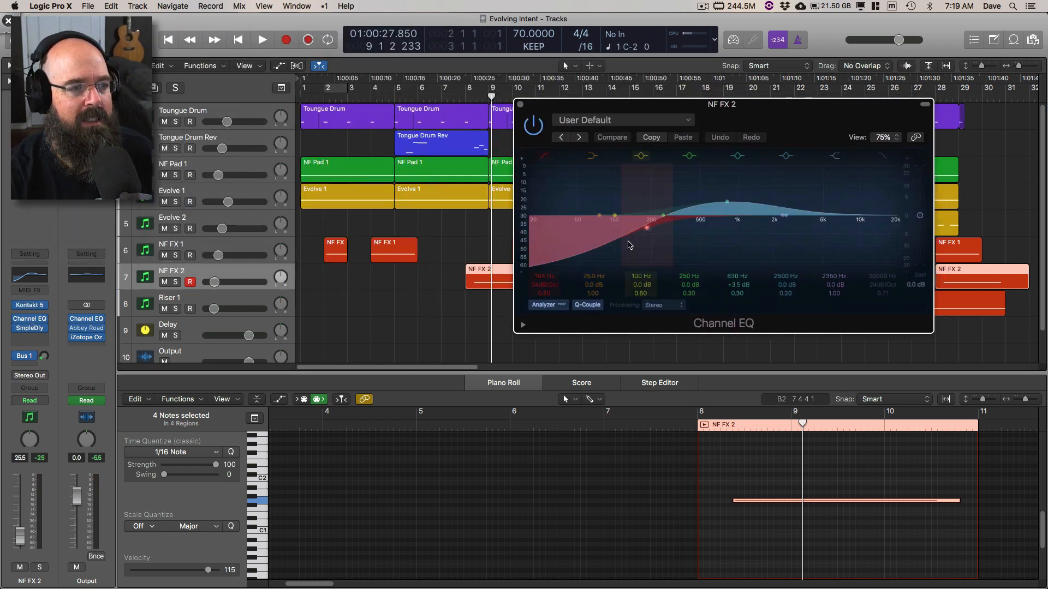
pyautogui.click(533, 125)
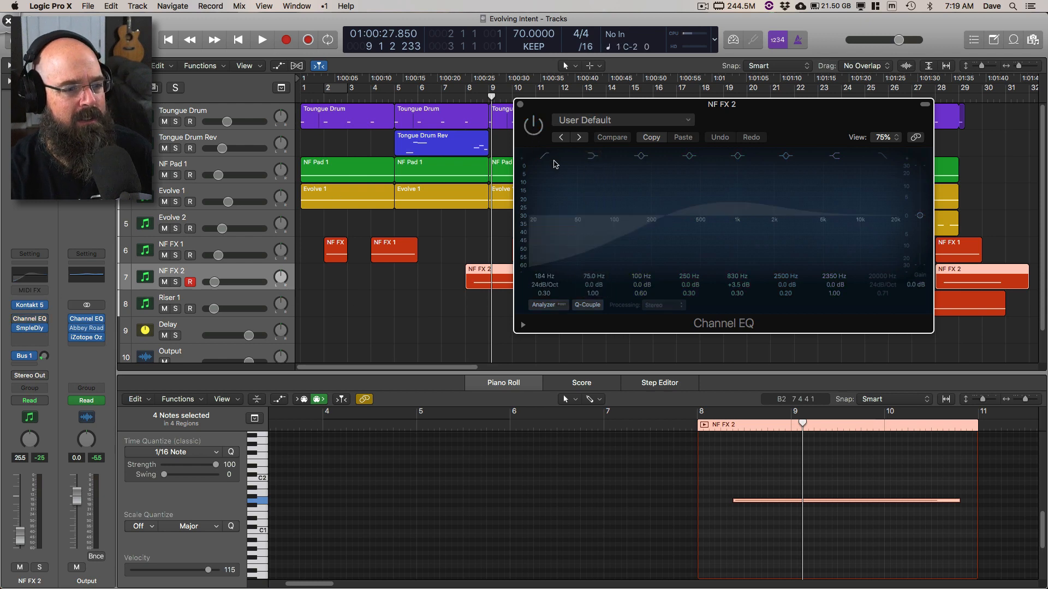
pyautogui.click(706, 424)
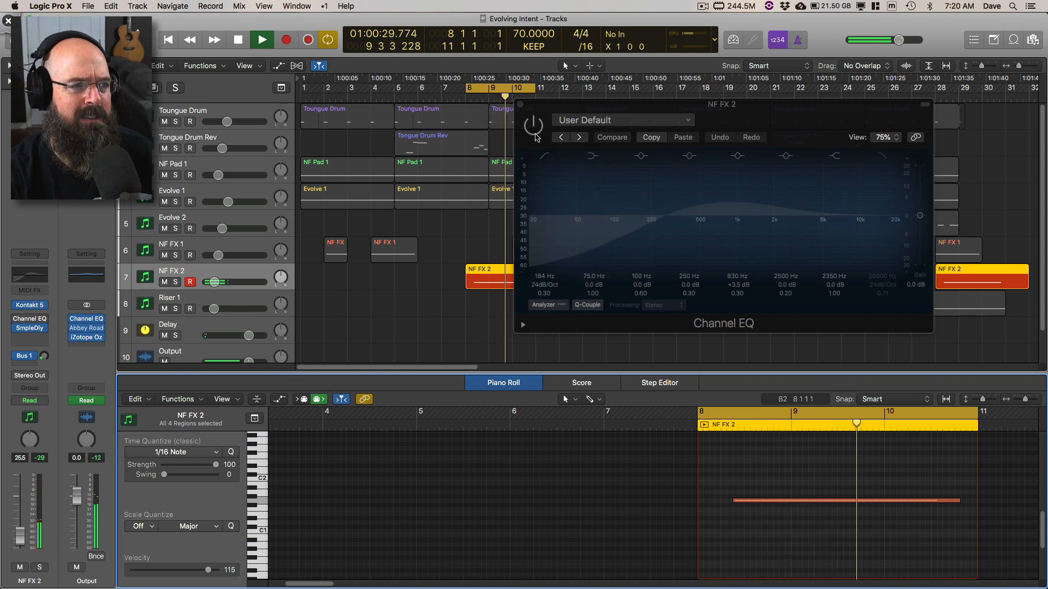
pyautogui.press('space')
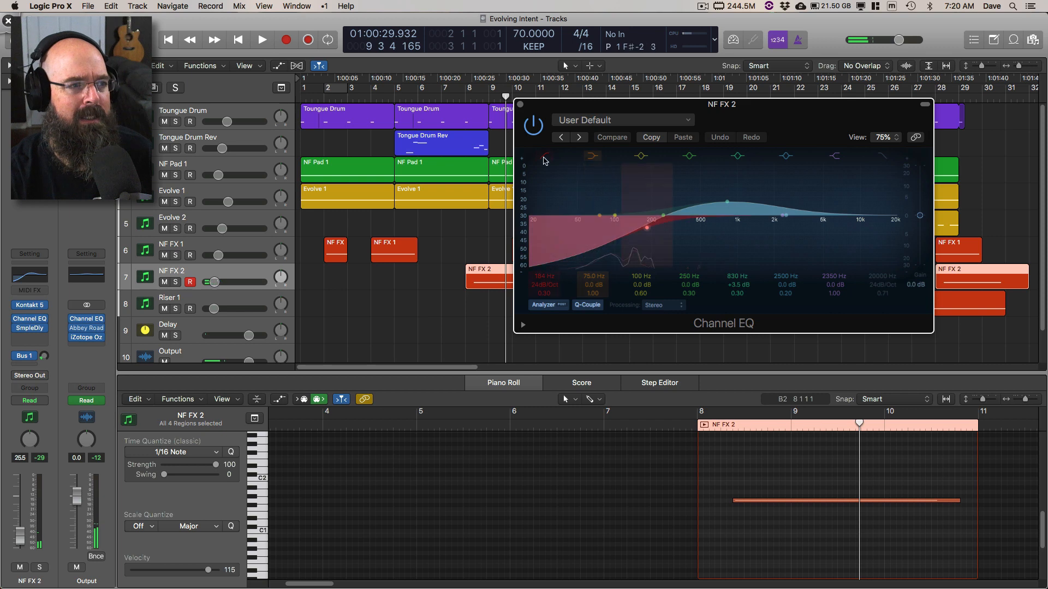
# Step: Turn off the low-cut band in the NF FX 2 Channel EQ and audition the bar 8 region soloed
pyautogui.click(544, 158)
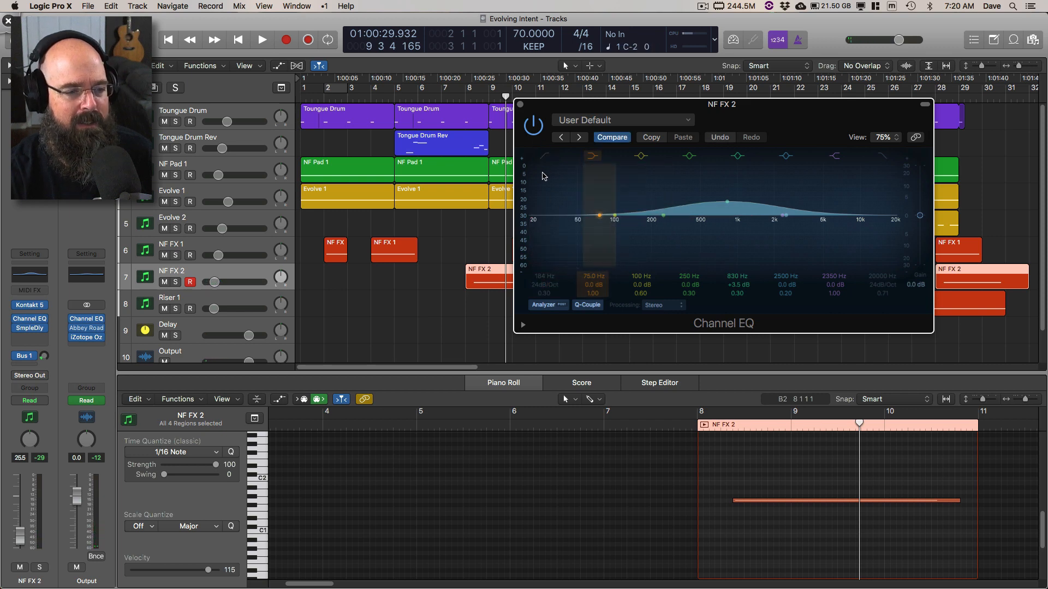
pyautogui.press('space')
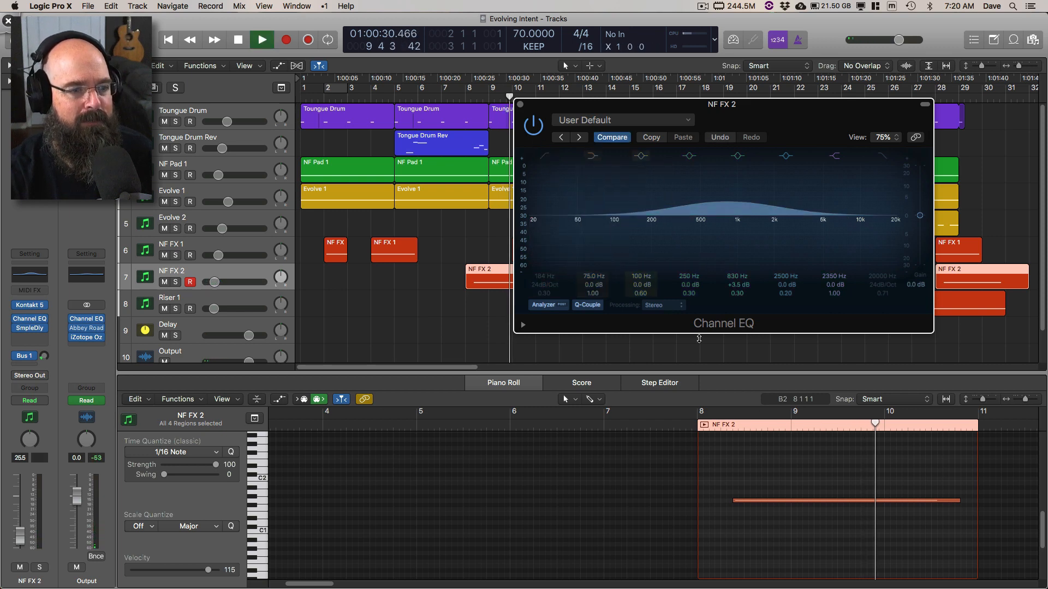
pyautogui.click(704, 425)
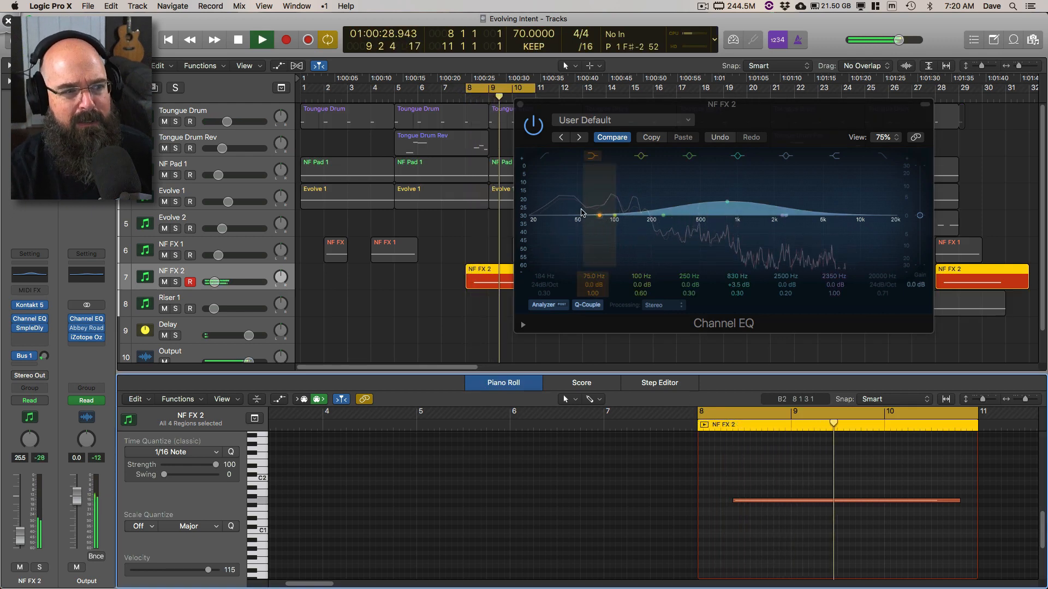
# Step: Switch to Deskscribble, circle the low frequencies in the EQ analyzer, clear the annotation, and return to Logic Pro X
pyautogui.hotkey('ctrl', 'Tab')
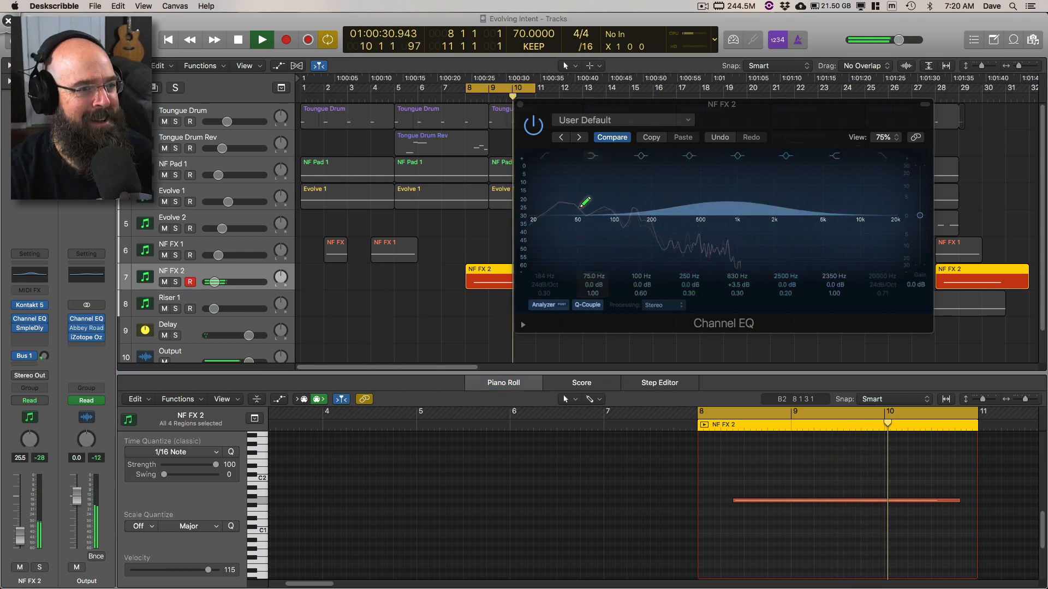
pyautogui.moveTo(587, 195)
pyautogui.mouseDown()
pyautogui.moveTo(541, 197)
pyautogui.moveTo(561, 198)
pyautogui.mouseUp()
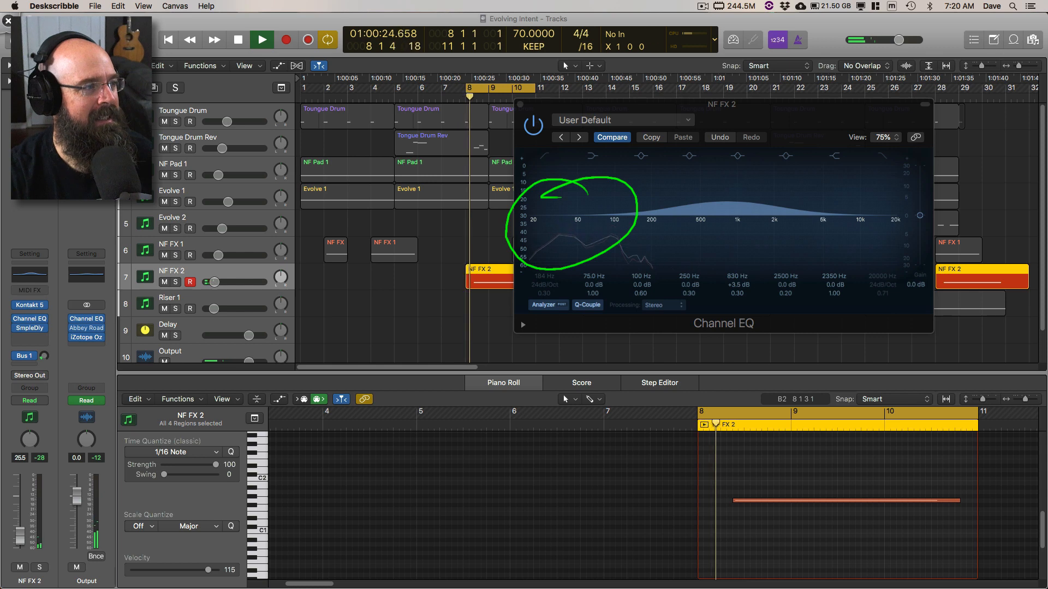
pyautogui.press('BackSpace')
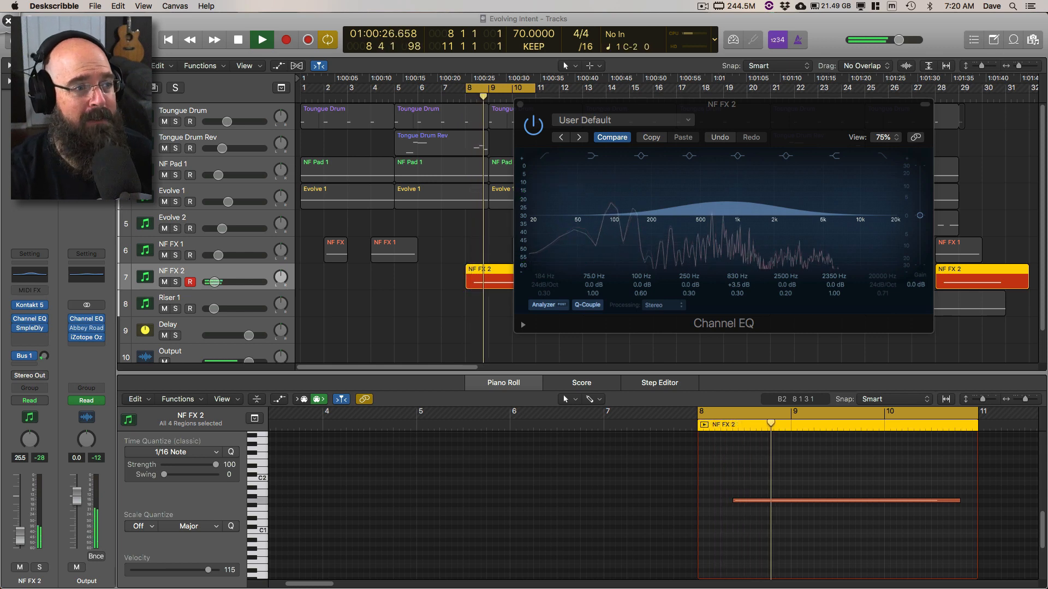
pyautogui.hotkey('ctrl', 'Tab')
# Step: Turn the 184 Hz low-cut band back on while the NF FX 2 region plays, listen, and stop playback
pyautogui.click(544, 156)
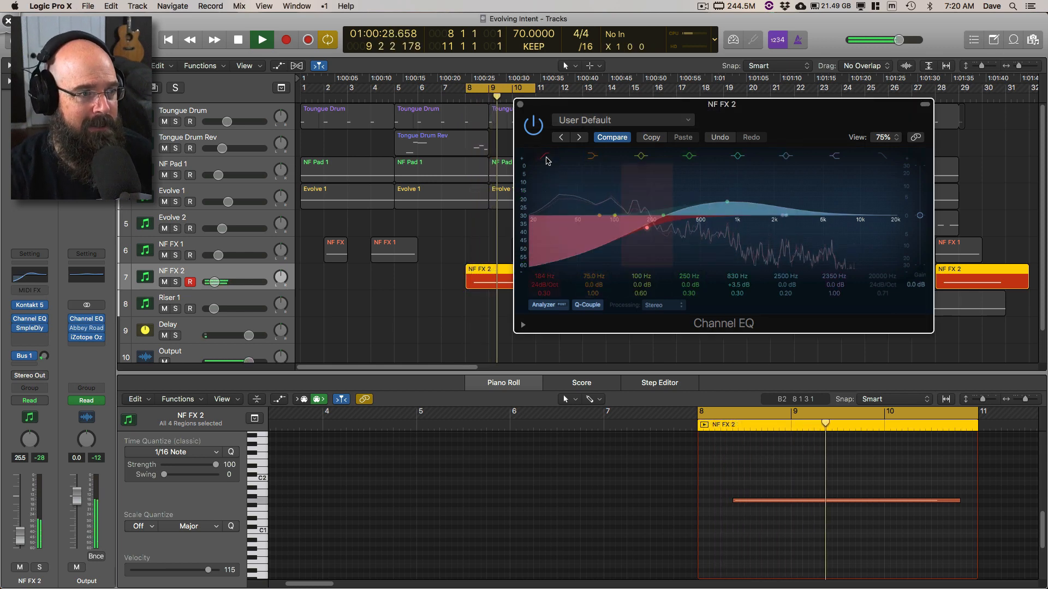
pyautogui.press('space')
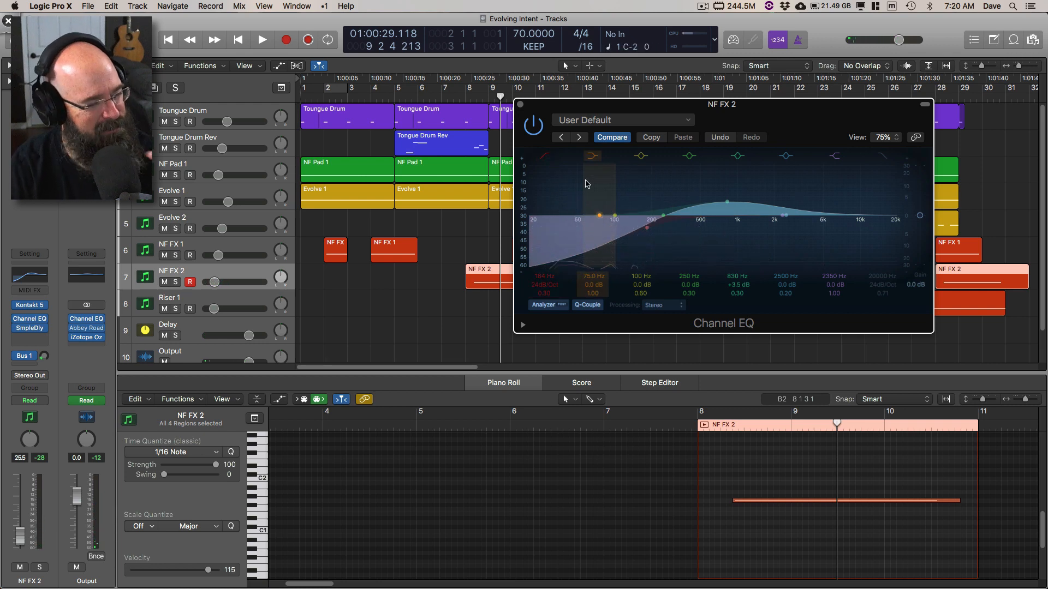
pyautogui.press('space')
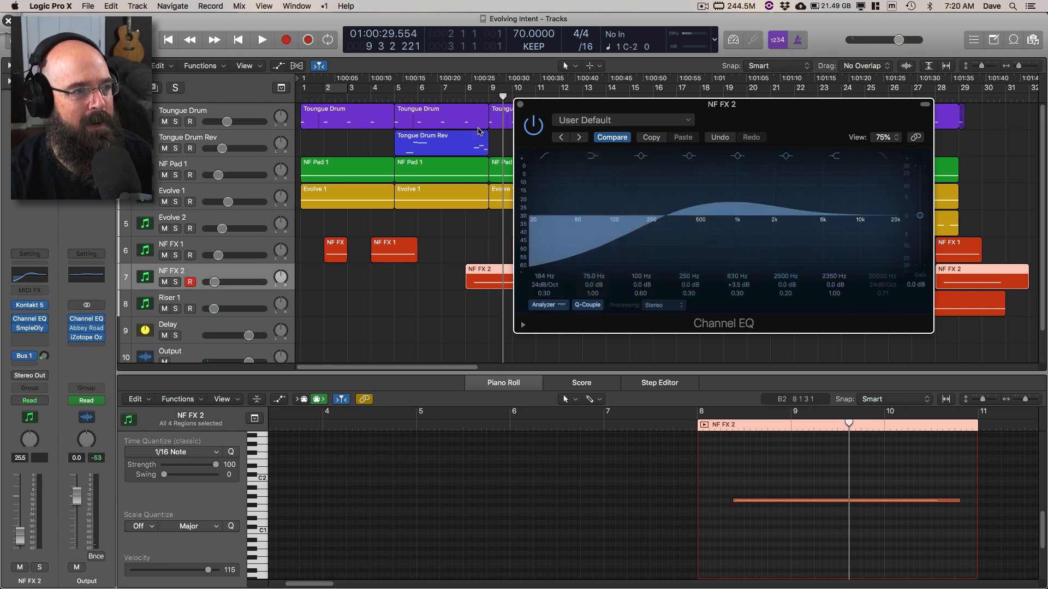
# Step: Start playback from just after bar 7, close the NF FX 2 Channel EQ window, and stop playback
pyautogui.press('space')
pyautogui.click(454, 99)
pyautogui.press('space')
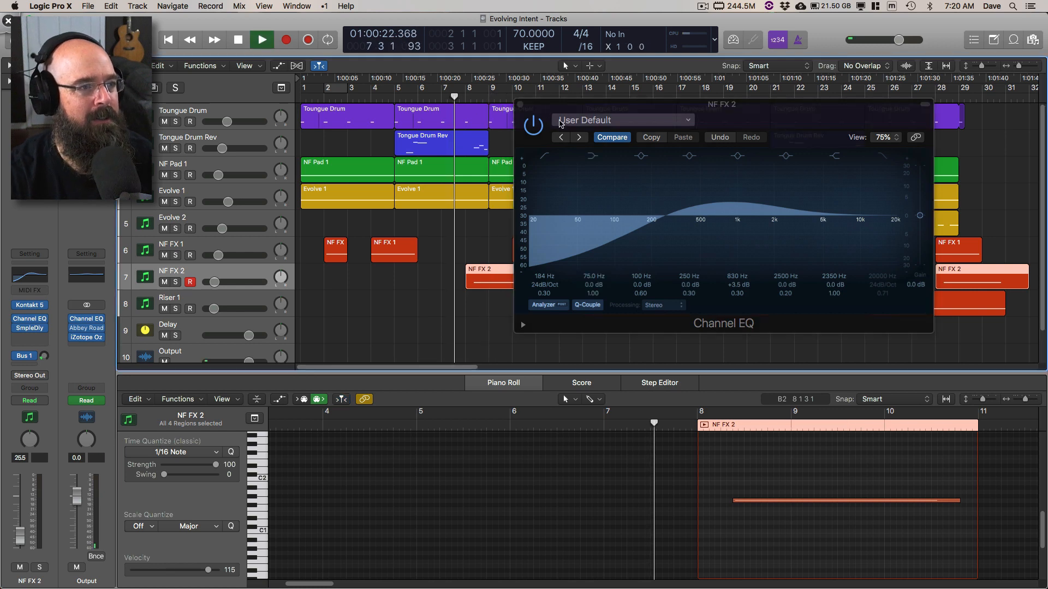
pyautogui.click(520, 104)
pyautogui.press('space')
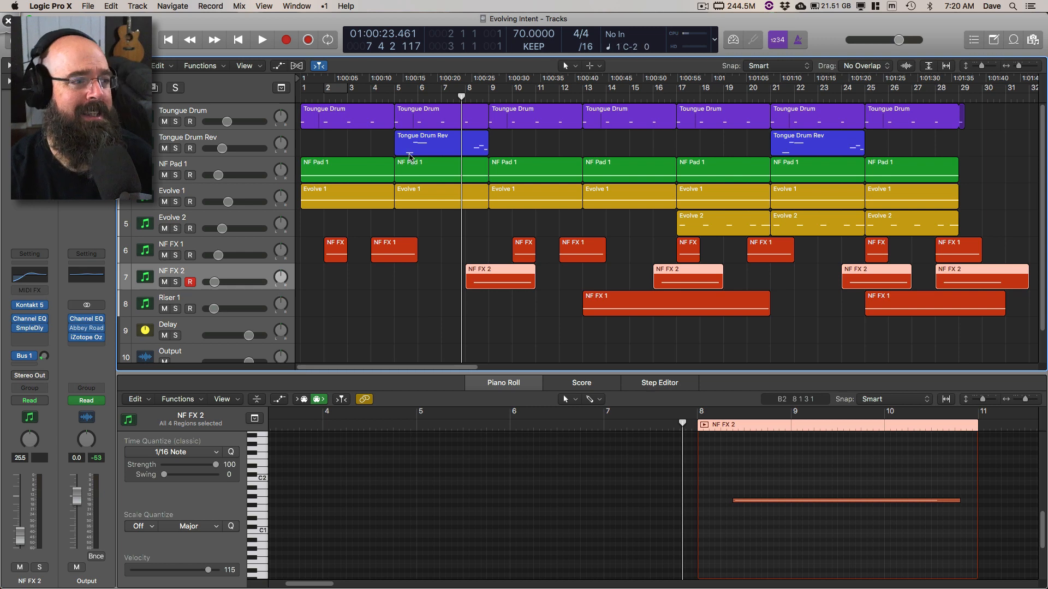
# Step: Switch to Deskscribble, circle the first two NF FX 1 regions in the arrangement, and clear the annotation
pyautogui.hotkey('ctrl', 'Tab')
pyautogui.moveTo(421, 240); pyautogui.dragTo(452, 224)
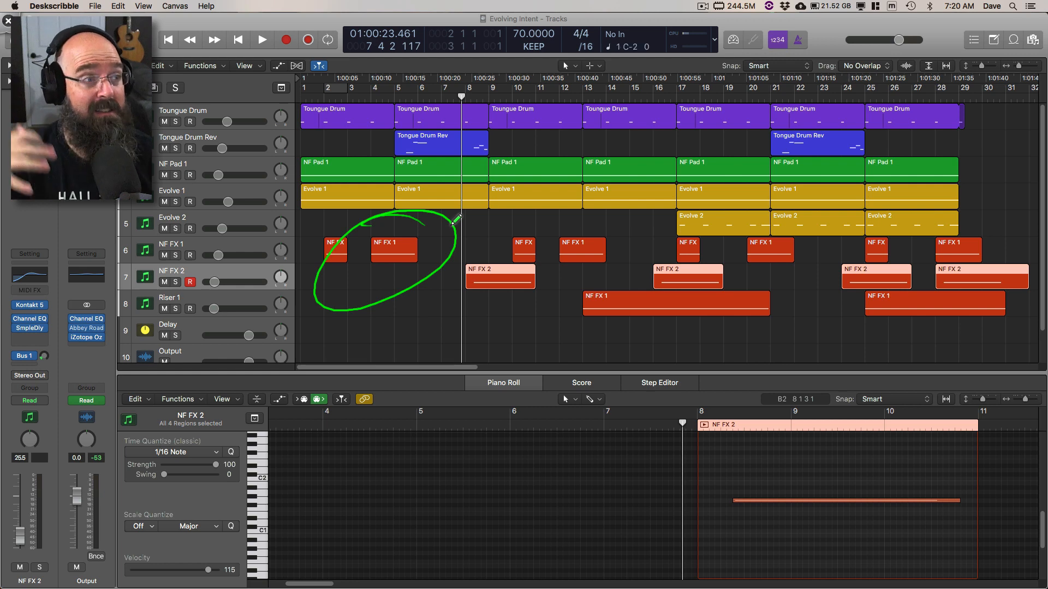
pyautogui.press('super+n')
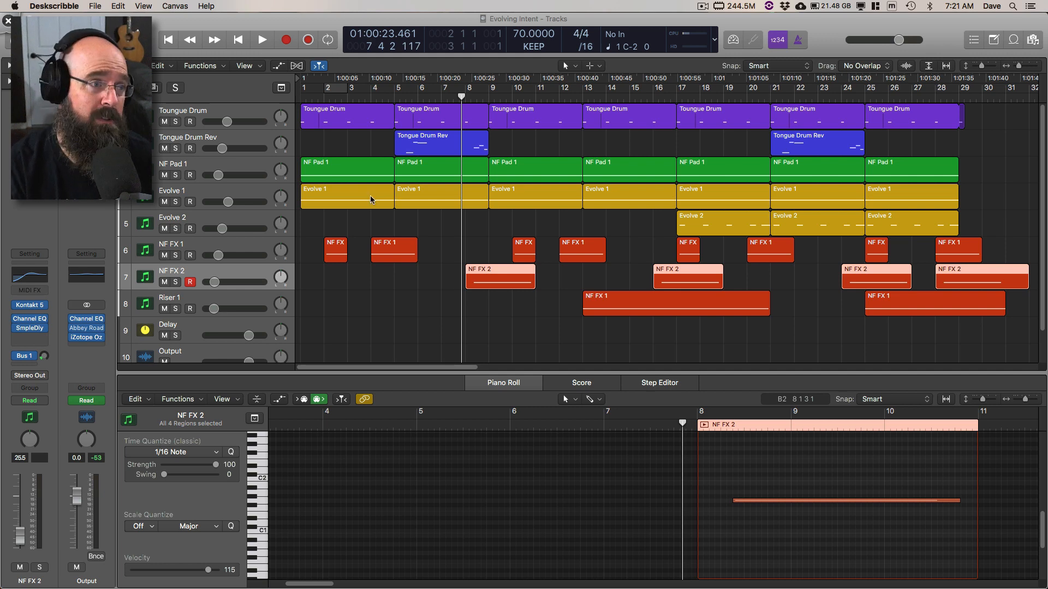
# Step: Return to Logic Pro X, play the full arrangement from bar 5, and stop at about bar 14
pyautogui.click(394, 97)
pyautogui.press('space')
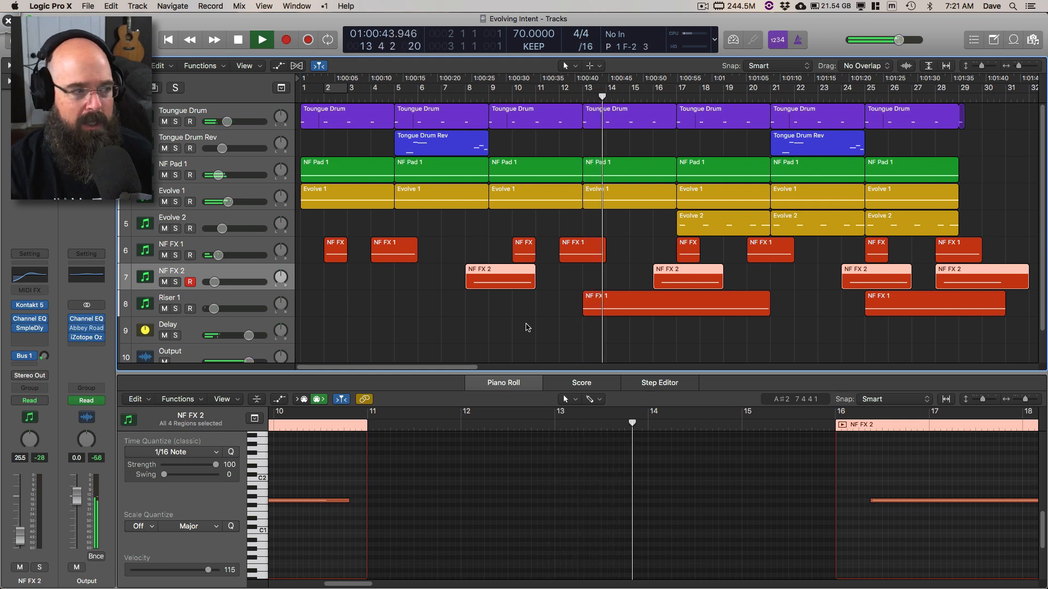
pyautogui.press('space')
# Step: Select and solo the Riser 1 track, open its Kontakt 5 instrument, and reposition the window clear of the track list
pyautogui.click(188, 300)
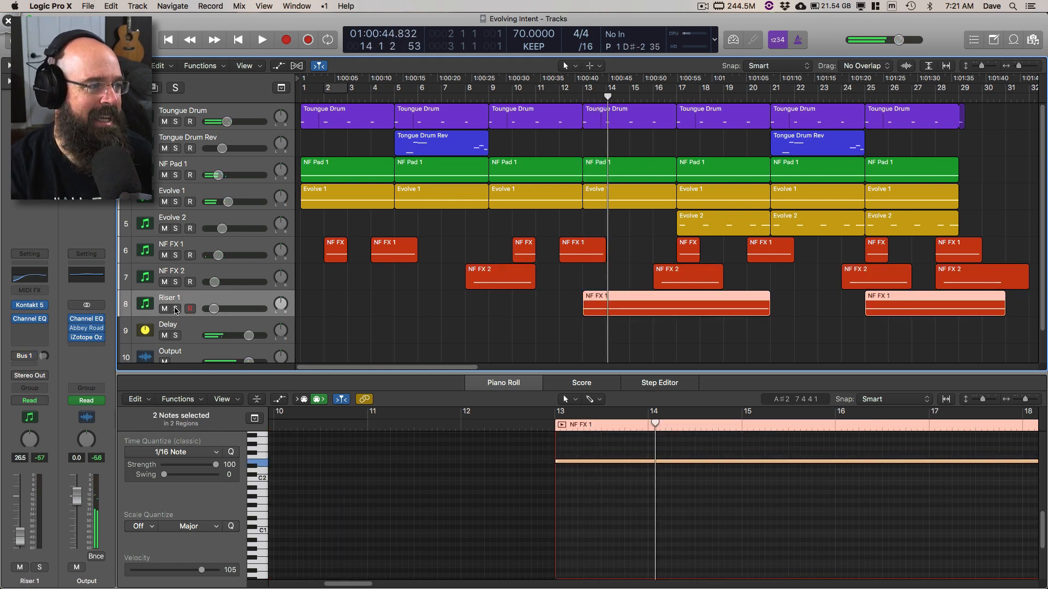
pyautogui.click(175, 309)
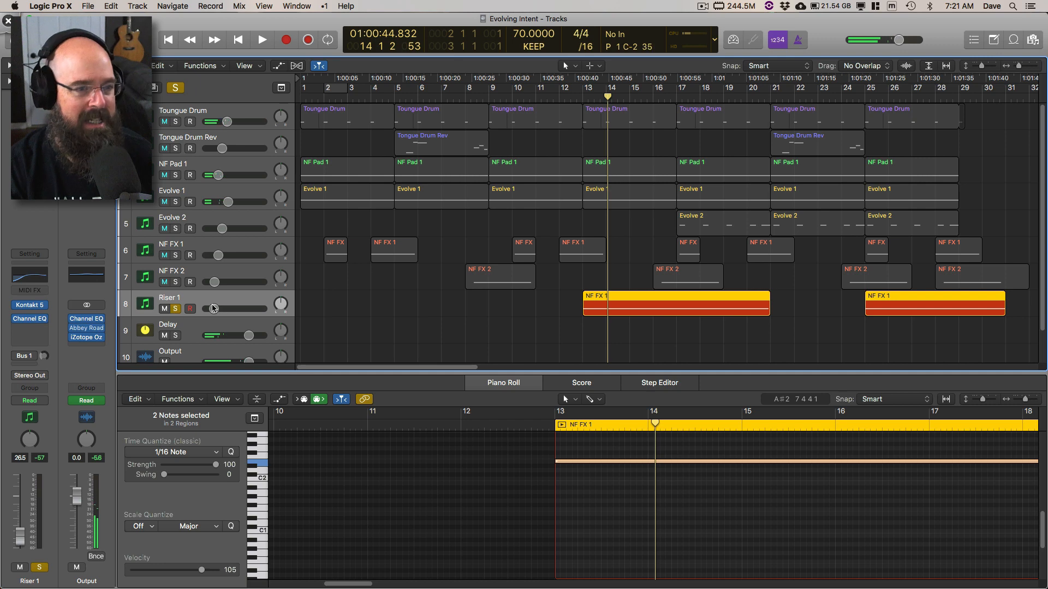
pyautogui.click(31, 306)
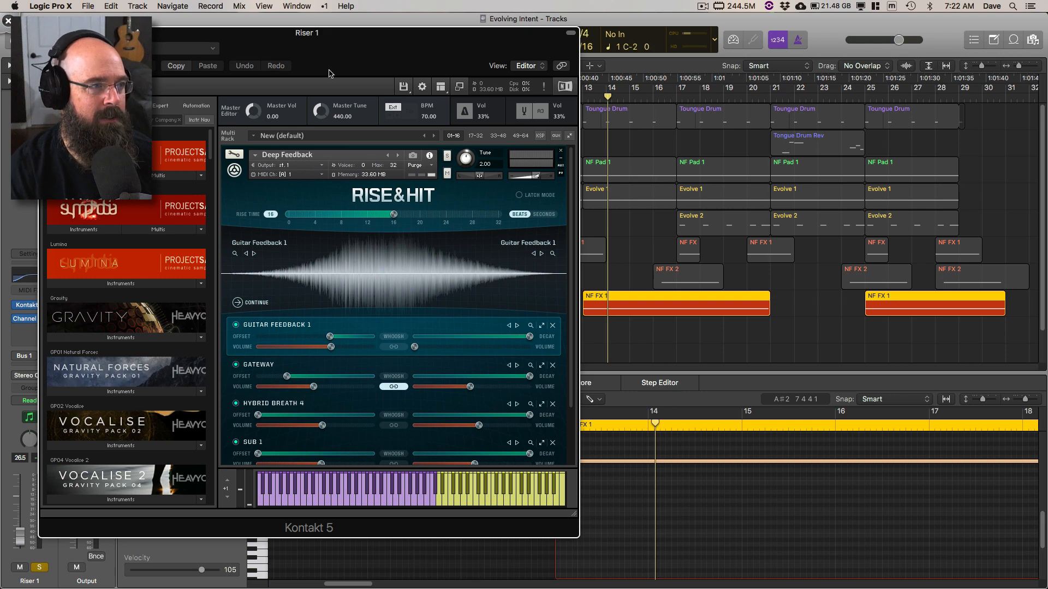
pyautogui.moveTo(328, 33); pyautogui.dragTo(532, 71)
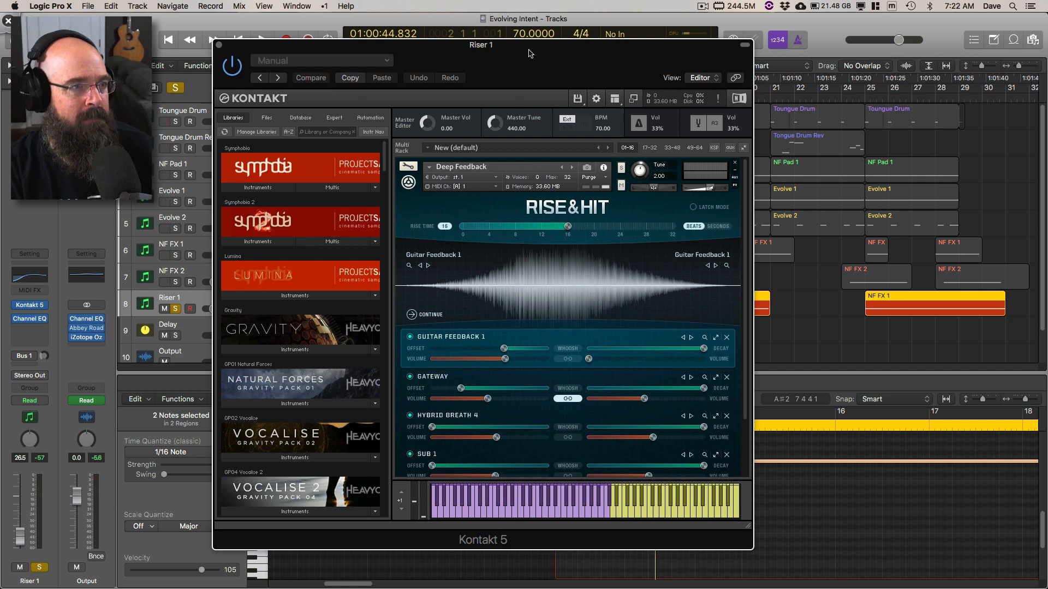
pyautogui.moveTo(528, 52); pyautogui.dragTo(493, 45)
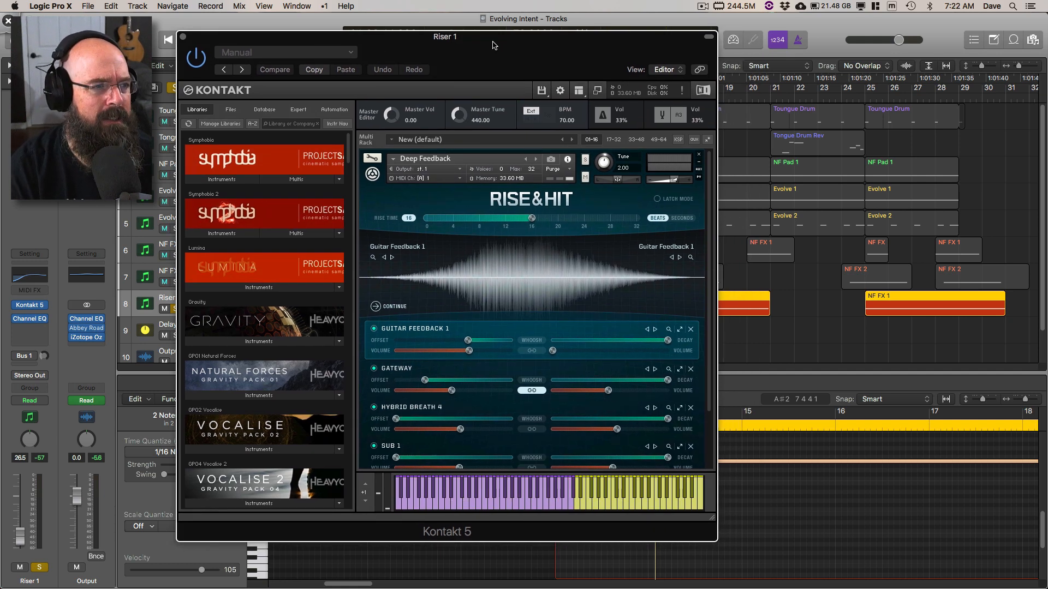
pyautogui.moveTo(490, 37); pyautogui.dragTo(614, 39)
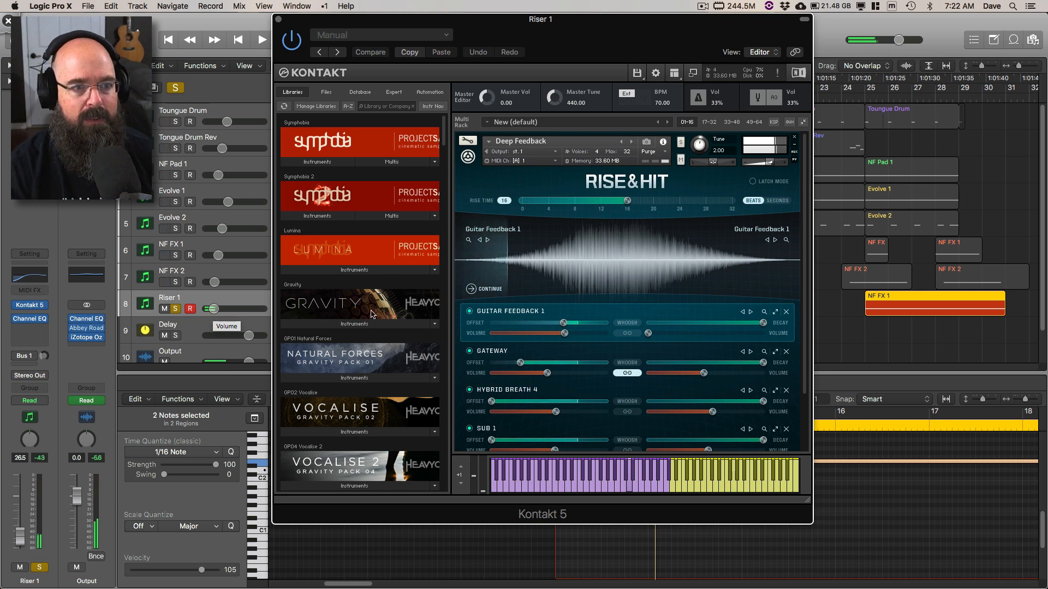
# Step: Reveal all the Rise & Hit layers and circle the rise time slider with Deskscribble
pyautogui.scroll(-3, 806, 185)
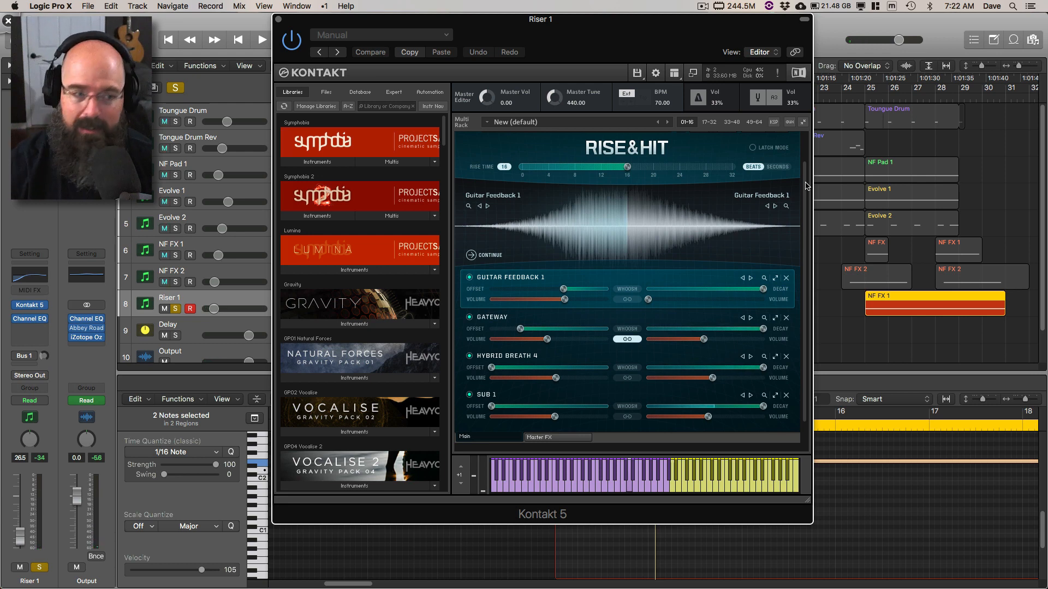
pyautogui.press('super+shift+d')
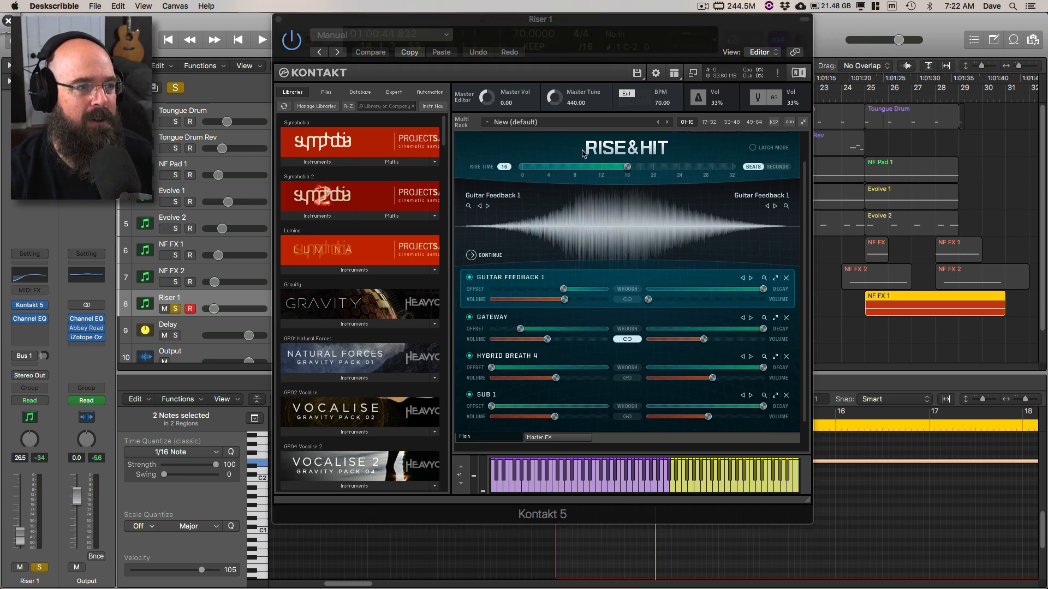
pyautogui.moveTo(622, 134); pyautogui.dragTo(583, 138)
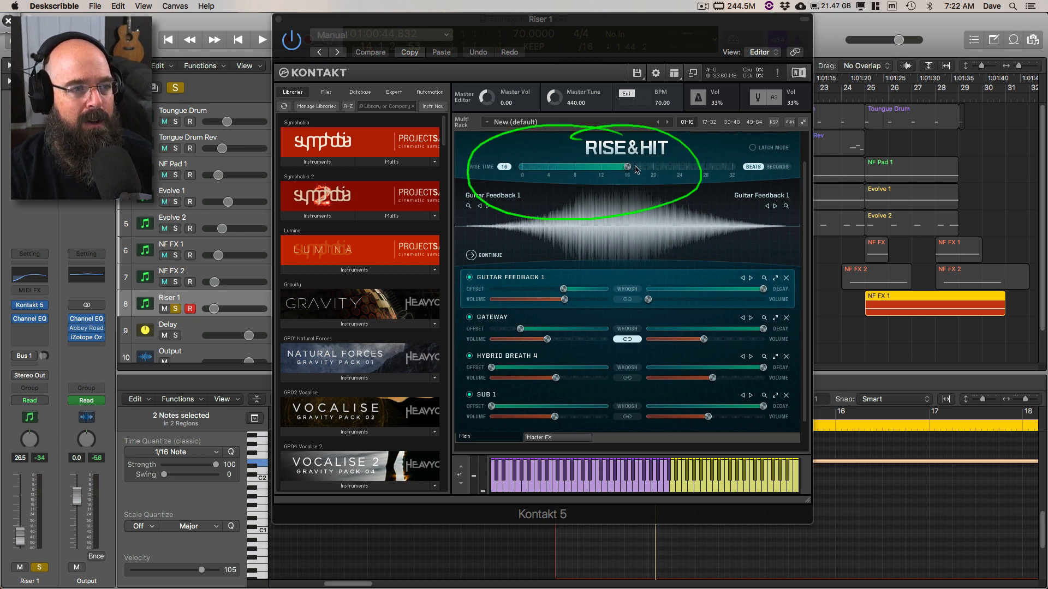
# Step: Audition the riser with rise times of 4 and 8 beats, and set the rise time back to 16
pyautogui.press('super+shift+d')
pyautogui.moveTo(628, 170); pyautogui.dragTo(550, 171)
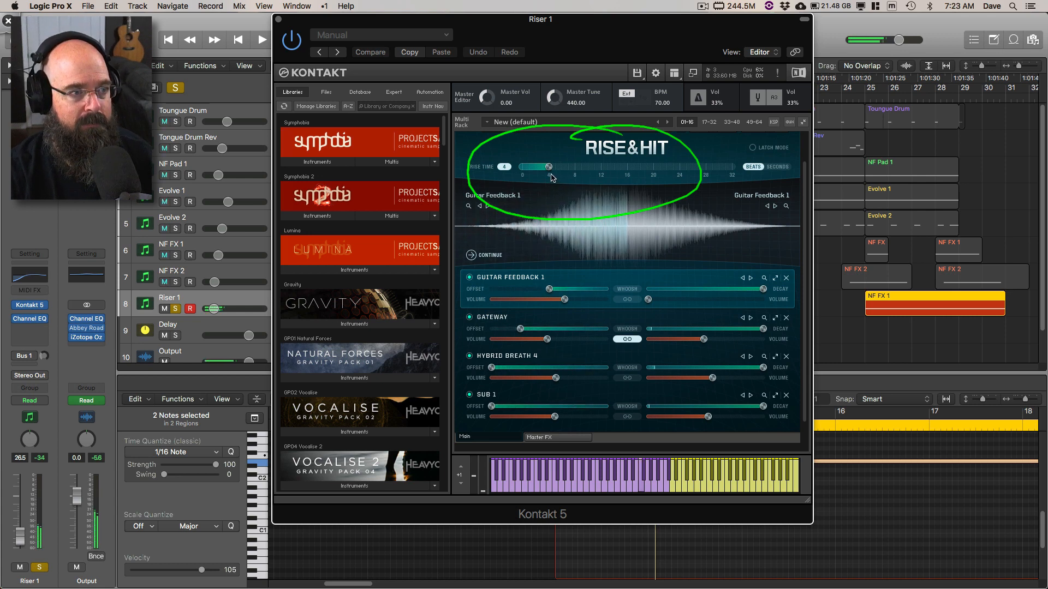
pyautogui.moveTo(548, 172); pyautogui.dragTo(579, 174)
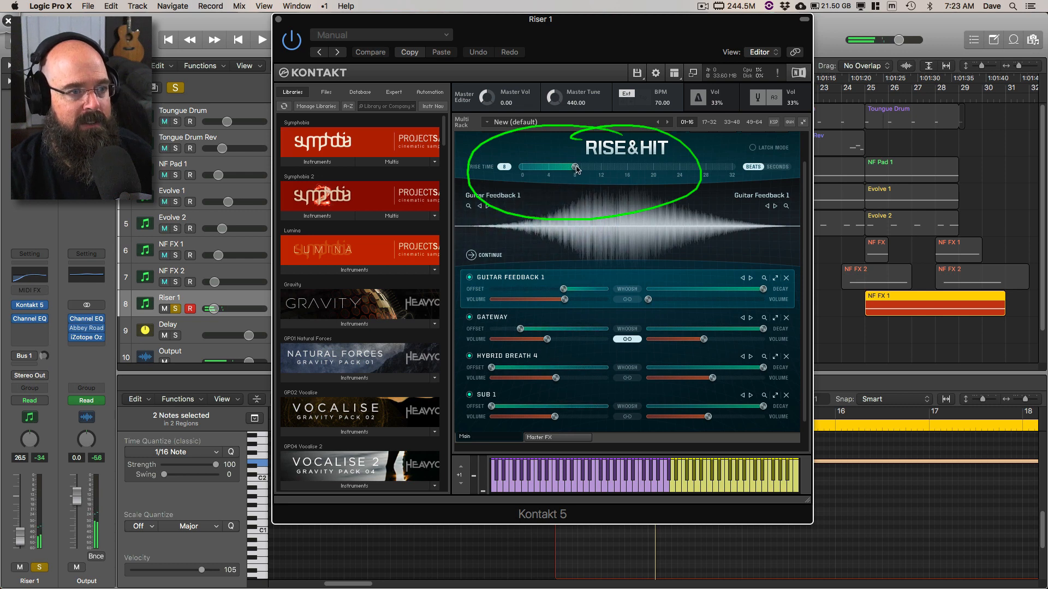
pyautogui.moveTo(575, 167); pyautogui.dragTo(636, 176)
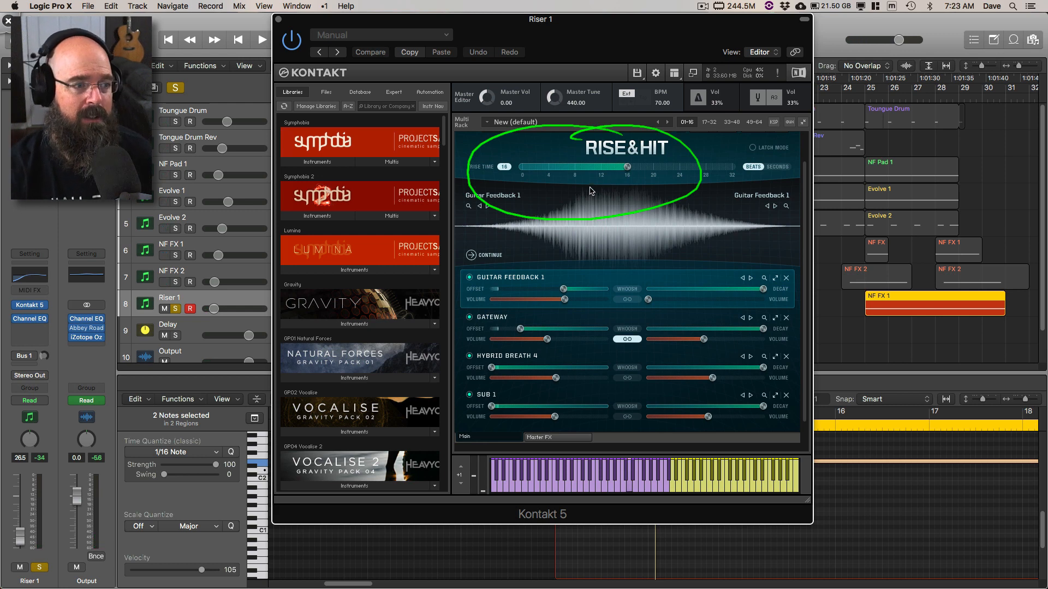
# Step: Draw Deskscribble arrows on both sides of the Rise & Hit waveform towards the Guitar Feedback 1 layer, and clear all annotations
pyautogui.moveTo(516, 199)
pyautogui.mouseDown()
pyautogui.moveTo(515, 276)
pyautogui.moveTo(545, 251)
pyautogui.mouseUp()
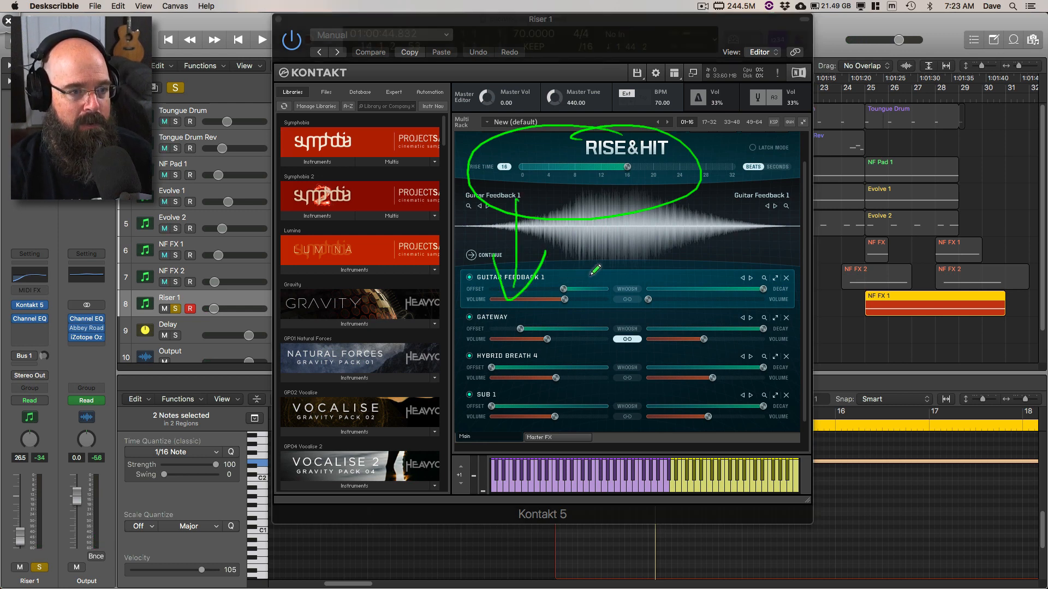
pyautogui.moveTo(715, 206); pyautogui.dragTo(763, 240)
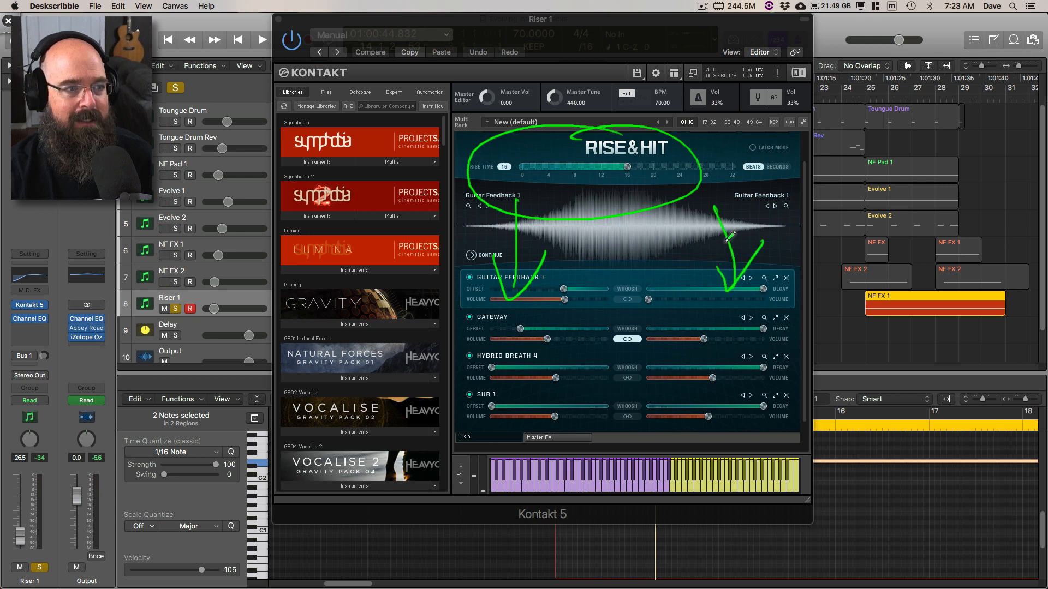
pyautogui.moveTo(600, 146)
pyautogui.mouseDown()
pyautogui.moveTo(562, 208)
pyautogui.moveTo(595, 203)
pyautogui.mouseUp()
pyautogui.moveTo(680, 172); pyautogui.dragTo(683, 187)
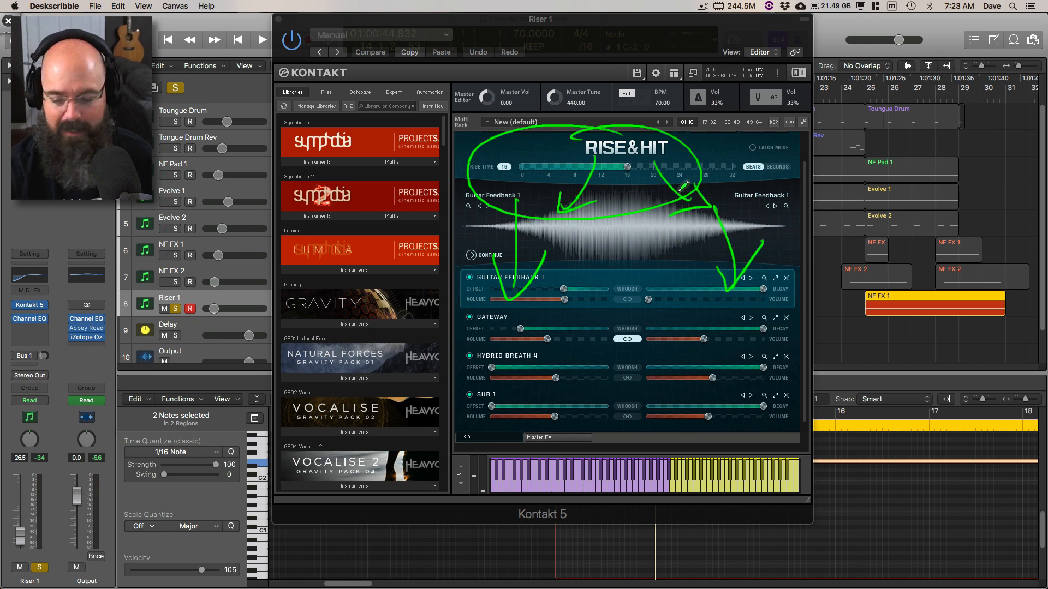
pyautogui.press('BackSpace')
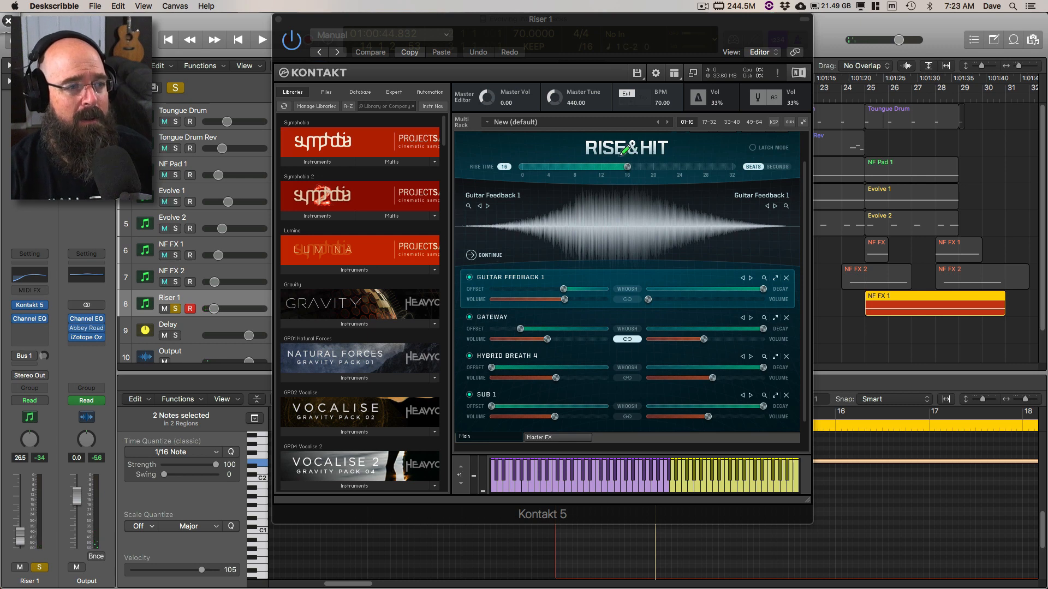
# Step: Circle the rise time slider with Deskscribble and draw arrows down to the purple and yellow key ranges on the keyboard
pyautogui.moveTo(579, 131); pyautogui.dragTo(594, 127)
pyautogui.moveTo(718, 387)
pyautogui.mouseDown()
pyautogui.moveTo(725, 449)
pyautogui.moveTo(732, 431)
pyautogui.mouseUp()
pyautogui.moveTo(637, 409); pyautogui.dragTo(626, 454)
pyautogui.moveTo(617, 429); pyautogui.dragTo(648, 437)
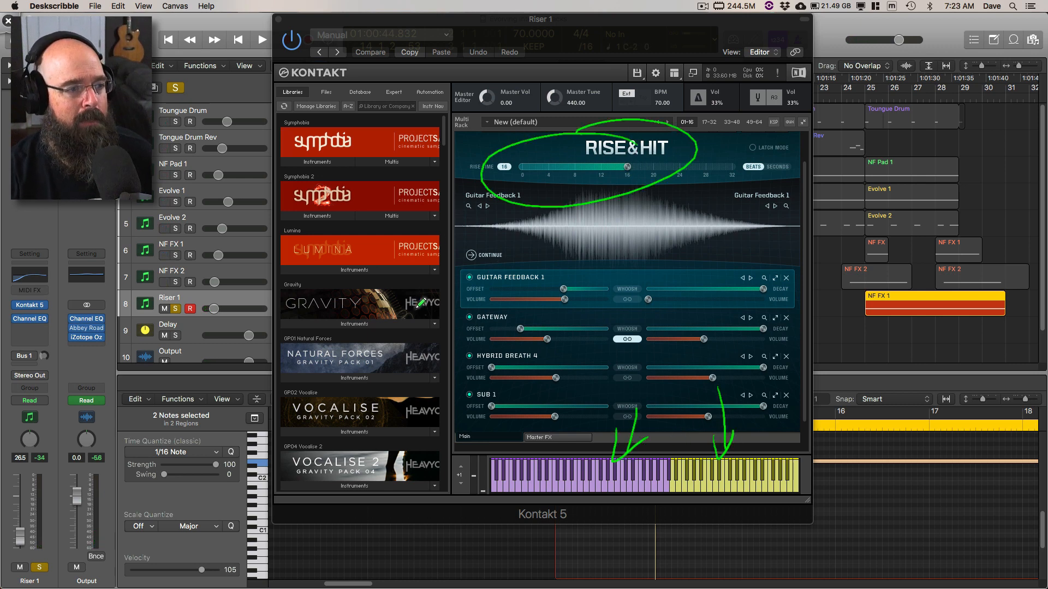
# Step: Draw an arrow towards each of the four Rise & Hit layers, circle Guitar Feedback 1's decay and volume controls, and clear all annotations
pyautogui.moveTo(405, 318)
pyautogui.mouseDown()
pyautogui.moveTo(445, 300)
pyautogui.moveTo(440, 323)
pyautogui.mouseUp()
pyautogui.moveTo(415, 358); pyautogui.dragTo(458, 338)
pyautogui.moveTo(457, 339); pyautogui.dragTo(449, 358)
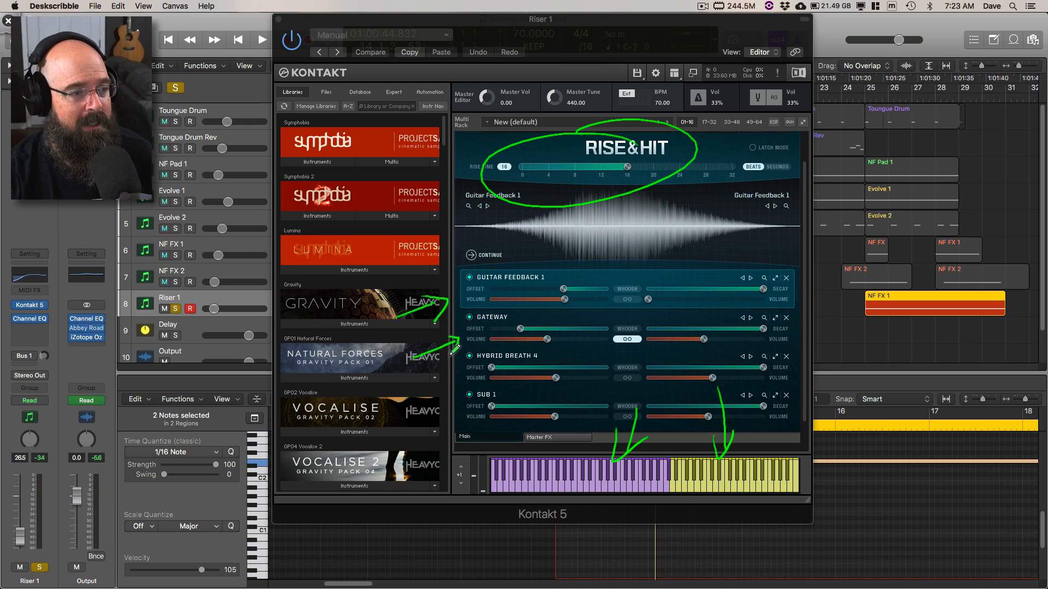
pyautogui.moveTo(410, 398); pyautogui.dragTo(450, 377)
pyautogui.moveTo(441, 370)
pyautogui.mouseDown()
pyautogui.moveTo(451, 372)
pyautogui.moveTo(445, 388)
pyautogui.mouseUp()
pyautogui.moveTo(411, 449); pyautogui.dragTo(456, 417)
pyautogui.moveTo(456, 417); pyautogui.dragTo(453, 439)
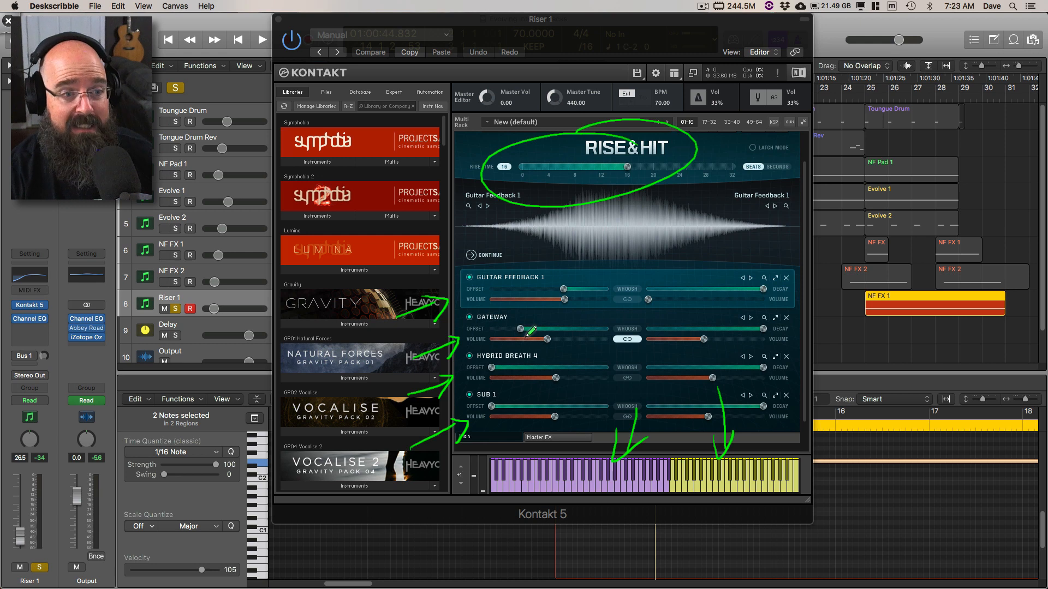
pyautogui.moveTo(774, 267); pyautogui.dragTo(802, 294)
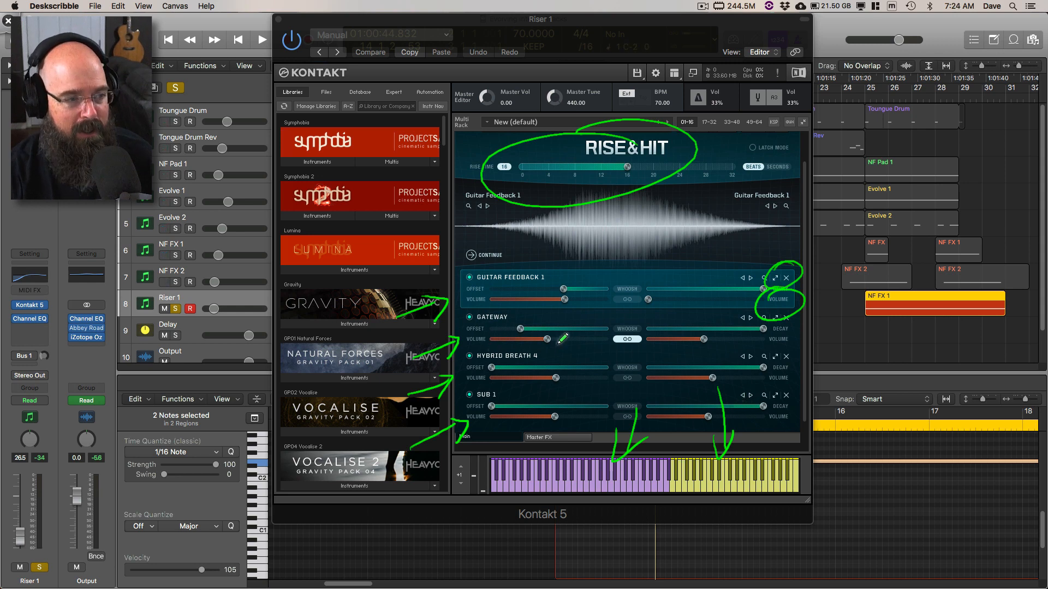
pyautogui.press('Escape')
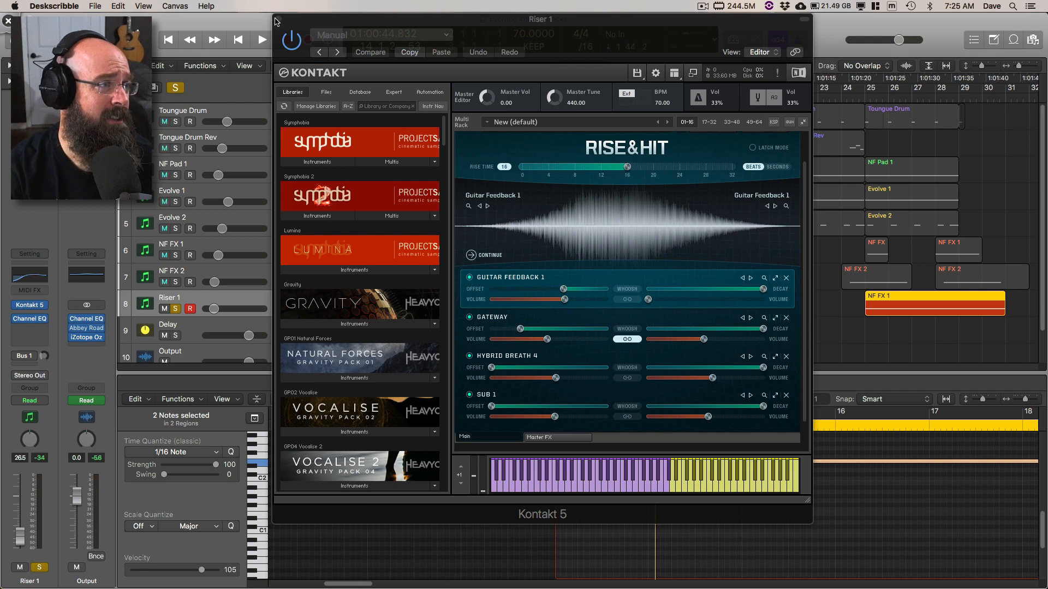
# Step: Close the Riser 1 instrument window and place the playhead at bar 13
pyautogui.click(278, 21)
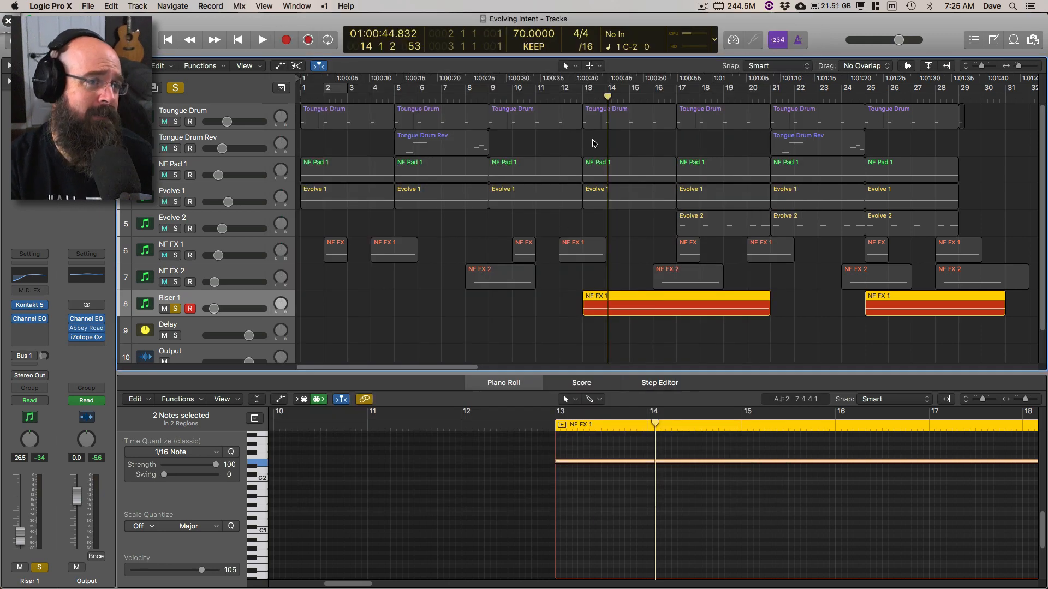
pyautogui.click(577, 101)
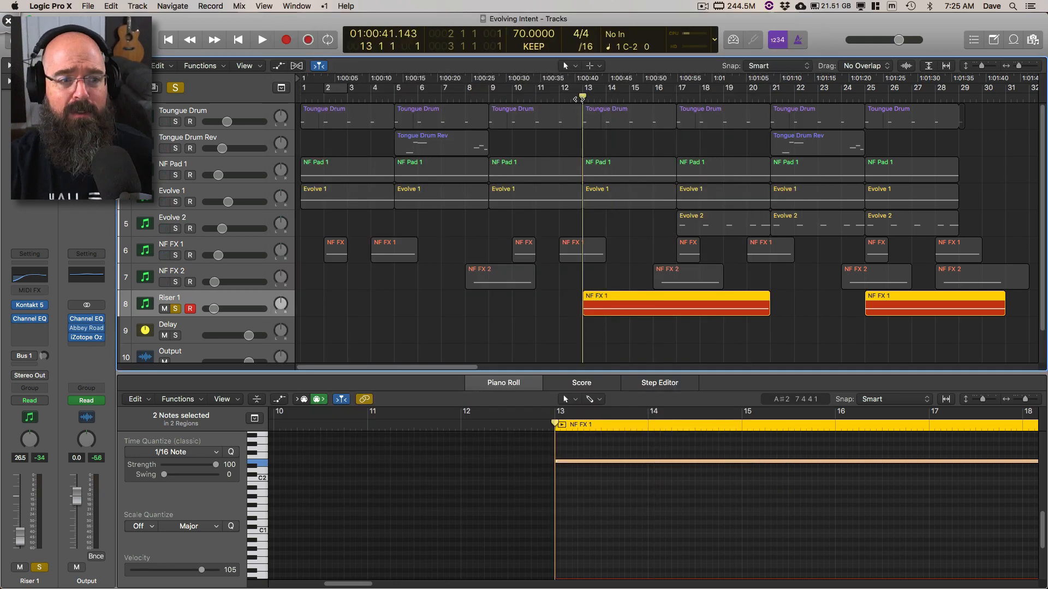
# Step: Draw short vertical Deskscribble marks beneath the first four Tongue Drum regions, one for each region
pyautogui.hotkey('ctrl', 'shift', 'd')
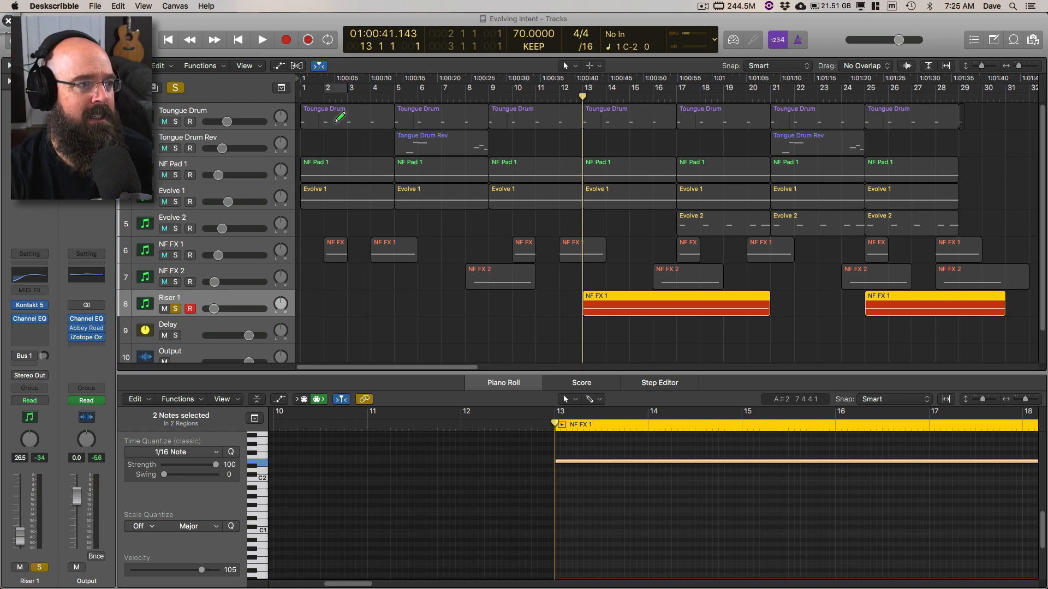
pyautogui.moveTo(335, 123); pyautogui.dragTo(335, 151)
pyautogui.moveTo(431, 131); pyautogui.dragTo(431, 156)
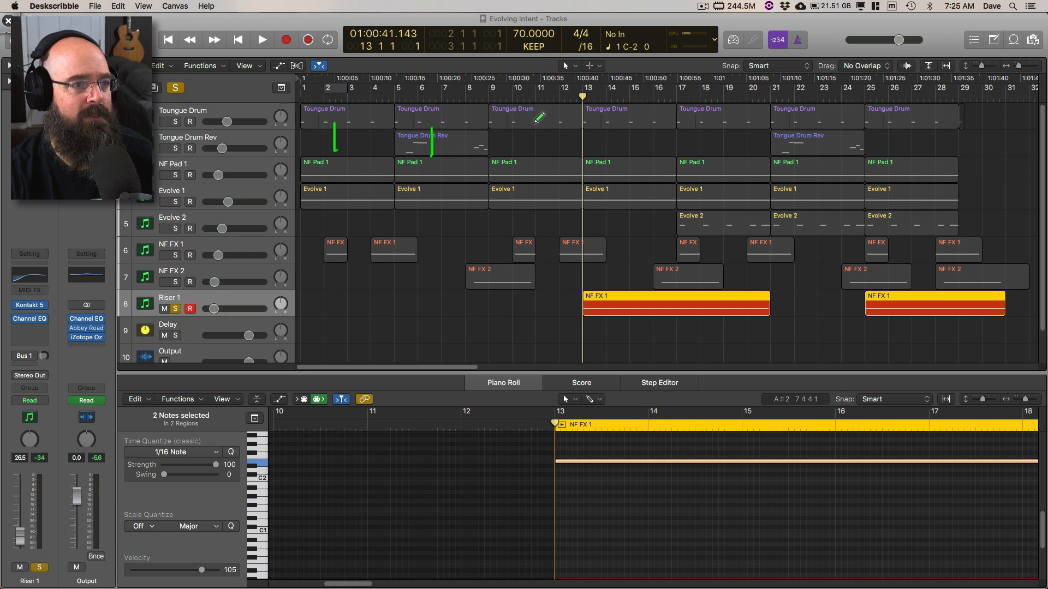
pyautogui.moveTo(534, 120); pyautogui.dragTo(535, 146)
pyautogui.moveTo(639, 119); pyautogui.dragTo(637, 146)
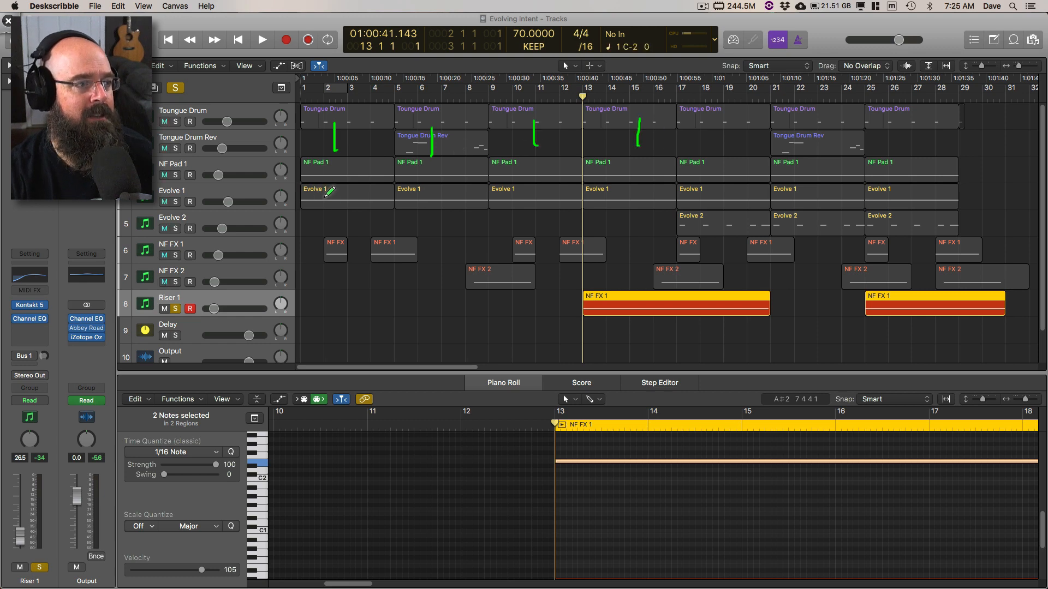
# Step: Draw bracketed span lines over the first Evolve 1 region, along the Evolve 2 row up to bar 12, and across NF FX 1 to bar 17
pyautogui.moveTo(308, 193)
pyautogui.mouseDown()
pyautogui.moveTo(386, 173)
pyautogui.moveTo(301, 216)
pyautogui.moveTo(474, 224)
pyautogui.moveTo(474, 237)
pyautogui.mouseUp()
pyautogui.moveTo(316, 216); pyautogui.dragTo(310, 243)
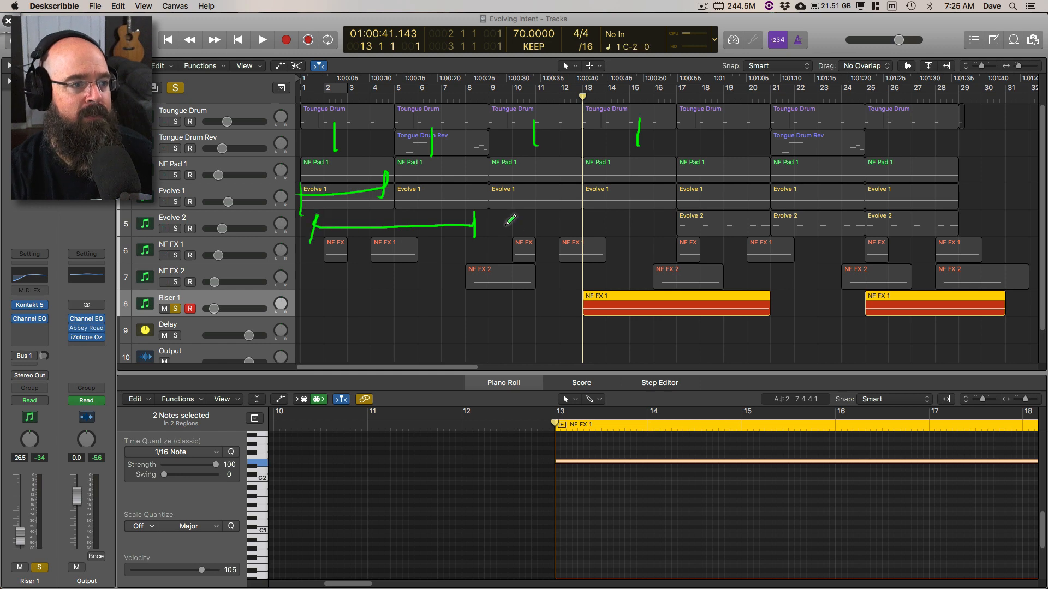
pyautogui.moveTo(494, 215); pyautogui.dragTo(493, 232)
pyautogui.moveTo(508, 224)
pyautogui.mouseDown()
pyautogui.moveTo(571, 220)
pyautogui.moveTo(572, 231)
pyautogui.mouseUp()
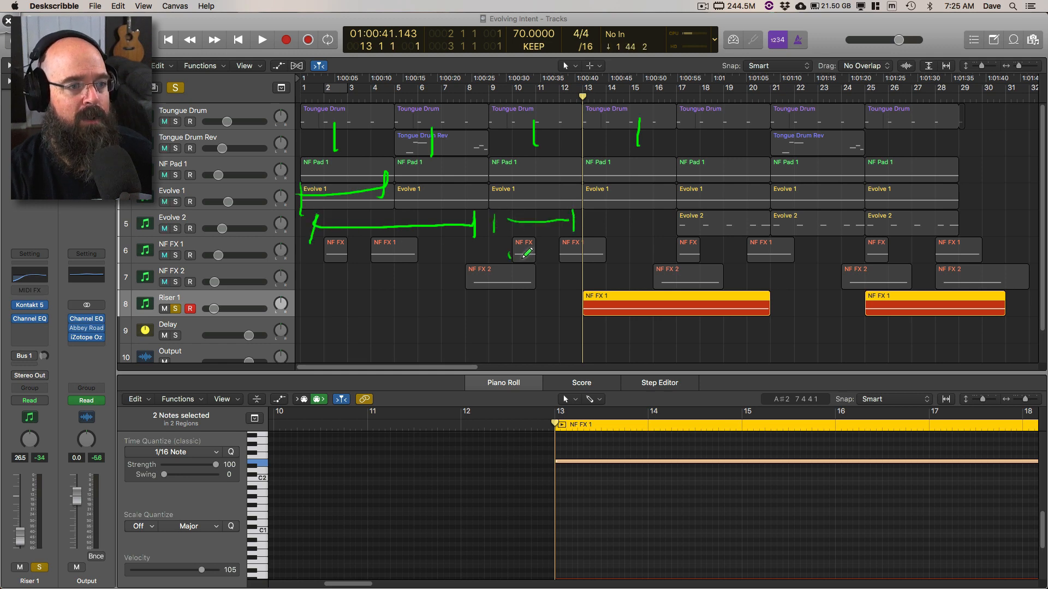
pyautogui.moveTo(510, 252); pyautogui.dragTo(675, 250)
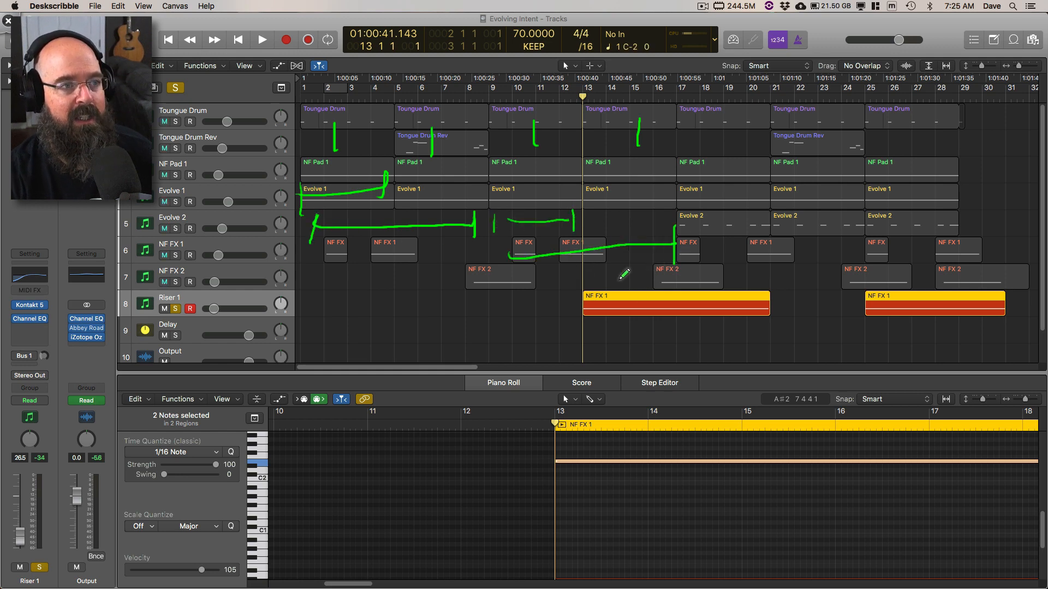
# Step: Draw an arrow rising along the first Riser 1 region and another down at bar 17, and clear all annotations
pyautogui.moveTo(588, 341); pyautogui.dragTo(793, 286)
pyautogui.moveTo(774, 275); pyautogui.dragTo(775, 305)
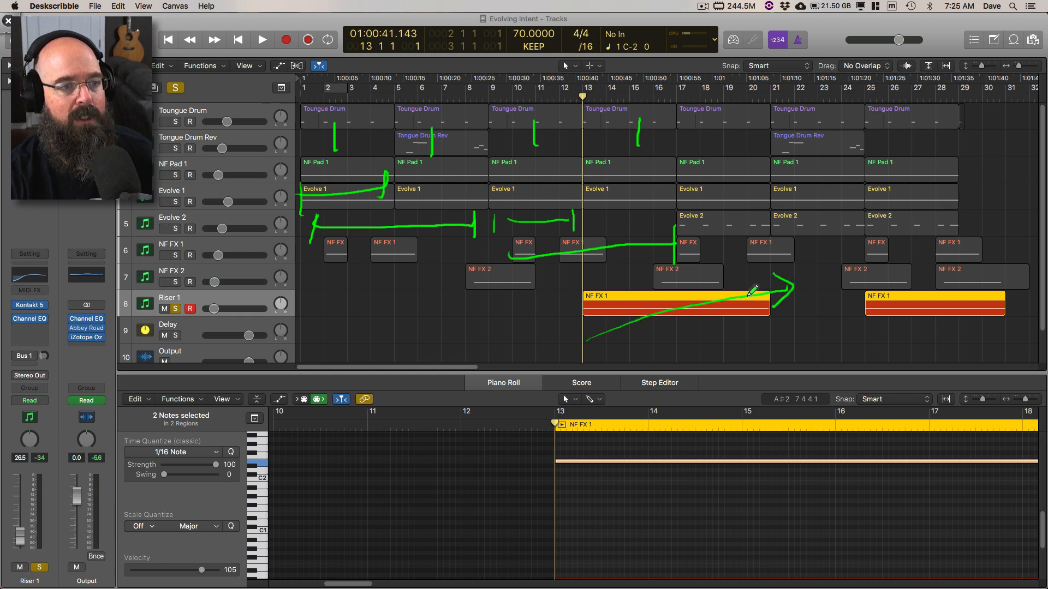
pyautogui.moveTo(677, 174)
pyautogui.mouseDown()
pyautogui.moveTo(677, 250)
pyautogui.moveTo(702, 218)
pyautogui.mouseUp()
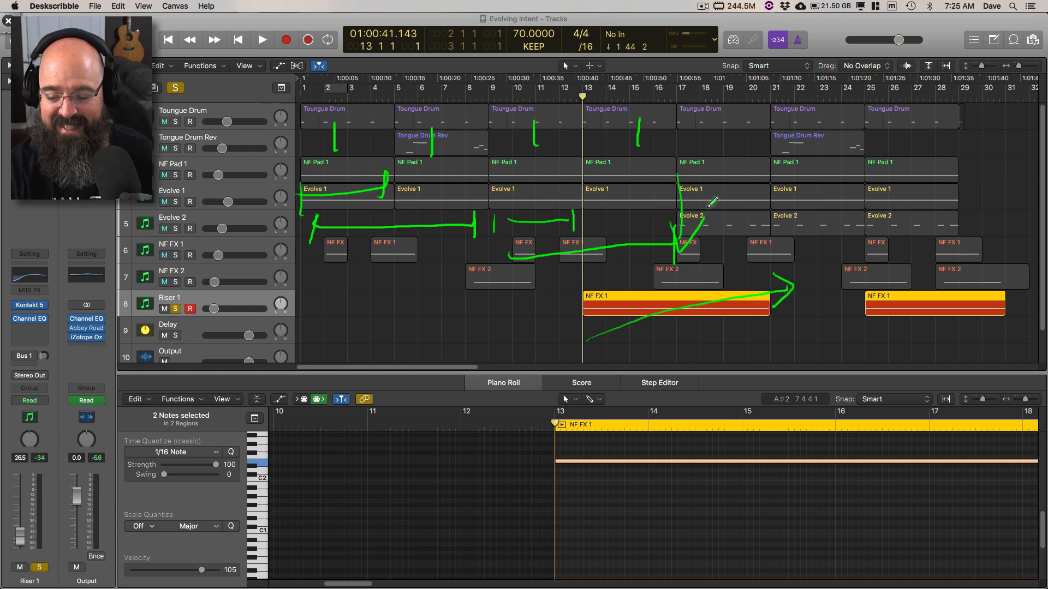
pyautogui.press('Delete')
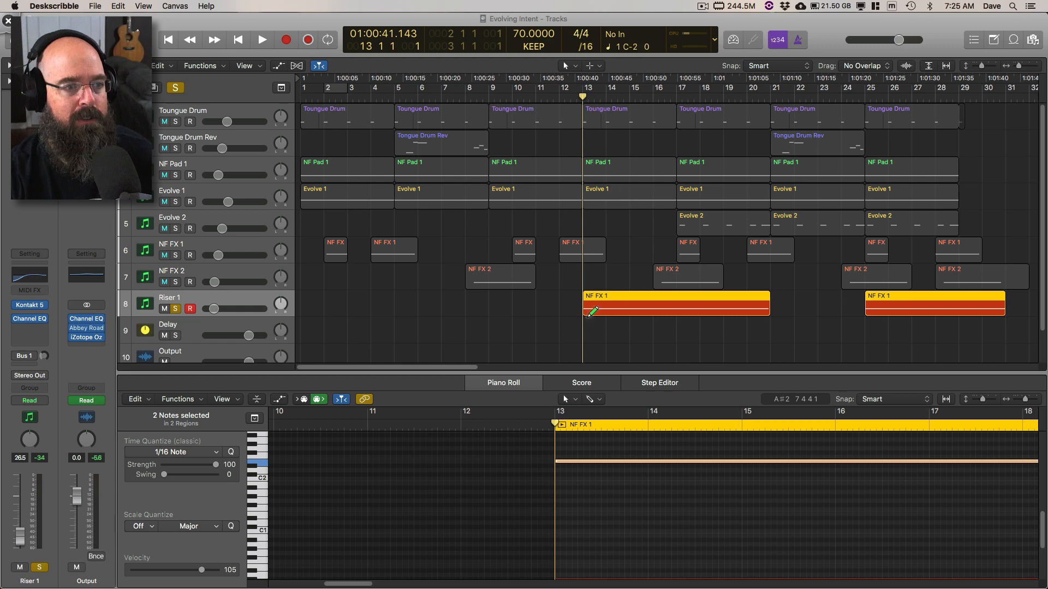
# Step: Draw arrows down bar 17 to the riser region, mark the span back to bar 1 across the Tongue Drum tracks, and clear the annotations
pyautogui.moveTo(685, 218); pyautogui.dragTo(700, 250)
pyautogui.moveTo(671, 82); pyautogui.dragTo(674, 178)
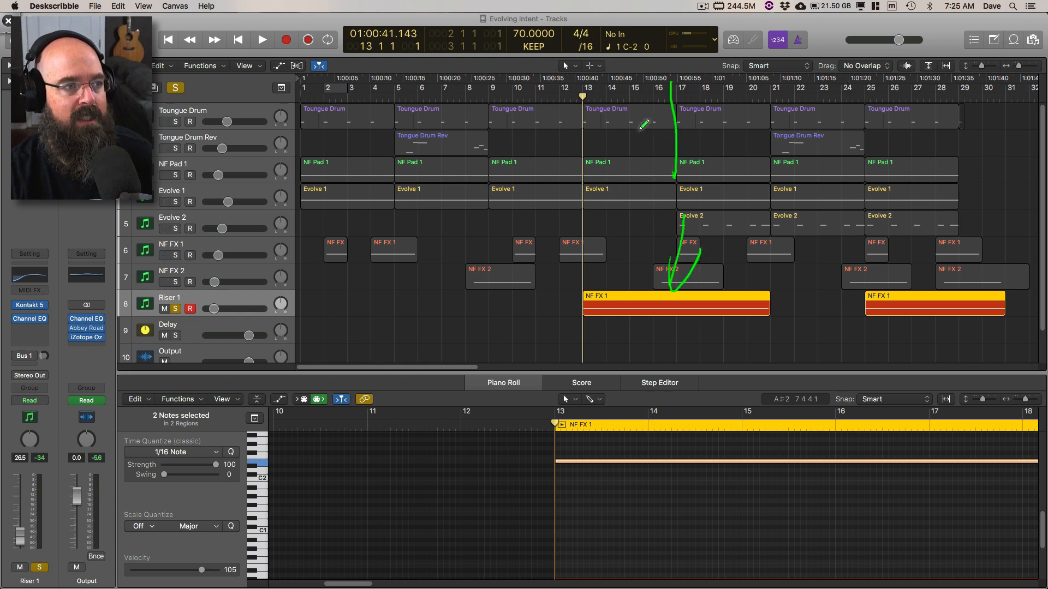
pyautogui.moveTo(660, 132); pyautogui.dragTo(283, 133)
pyautogui.moveTo(309, 112); pyautogui.dragTo(312, 169)
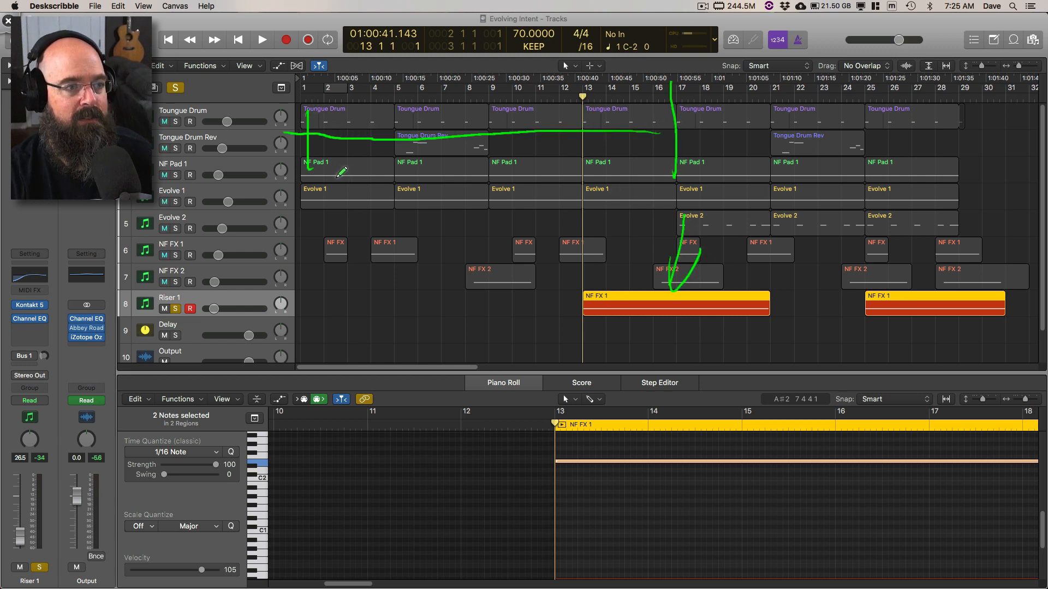
pyautogui.press('Escape')
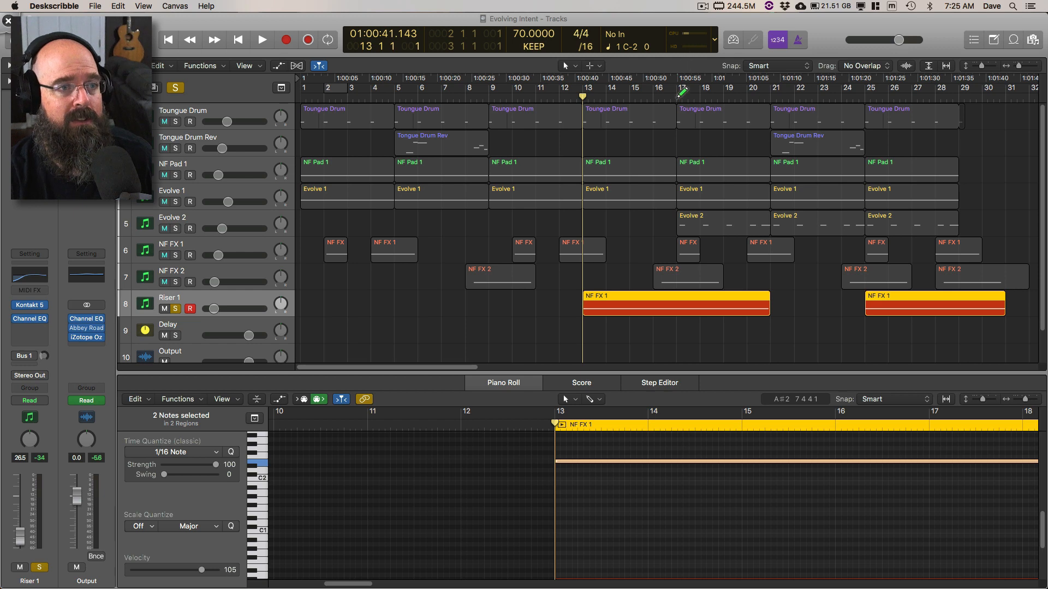
# Step: Draw a single downward arrow at bar 17 of the arrangement, clear it, and leave drawing mode
pyautogui.moveTo(676, 74); pyautogui.dragTo(676, 127)
pyautogui.moveTo(664, 134); pyautogui.dragTo(696, 132)
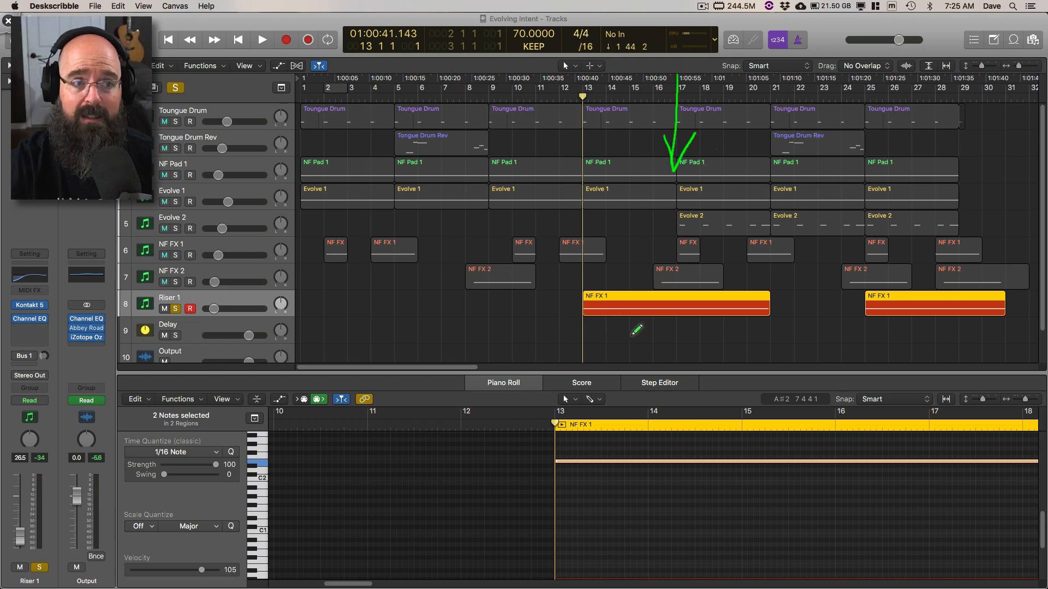
pyautogui.press('Escape')
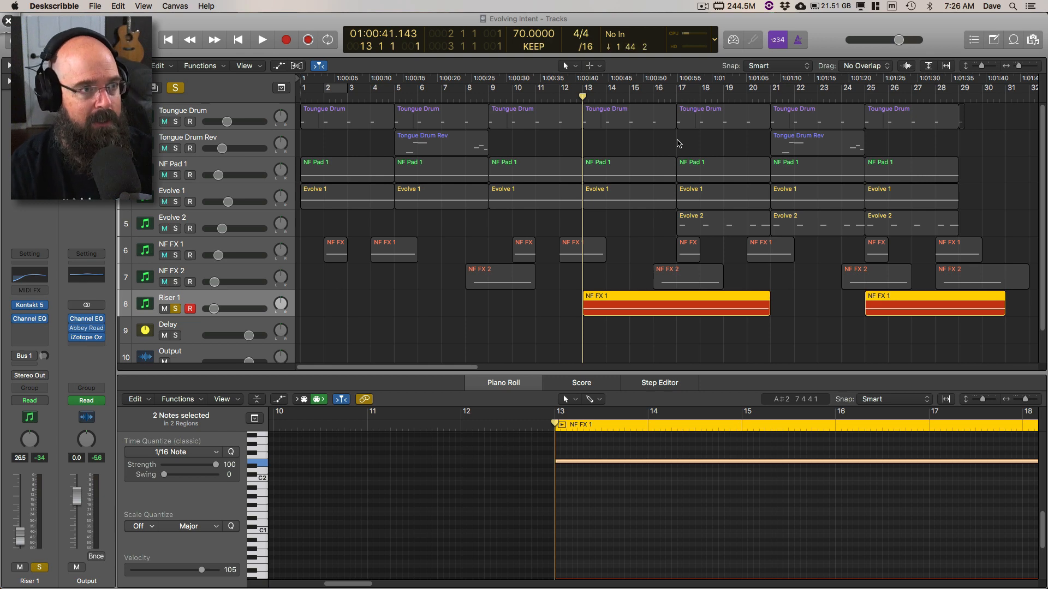
# Step: Mark bars 5, 9 and 17 on the timeline with Deskscribble, circle the ruler around bar 9, and clear the annotations
pyautogui.moveTo(548, 16); pyautogui.dragTo(533, 17)
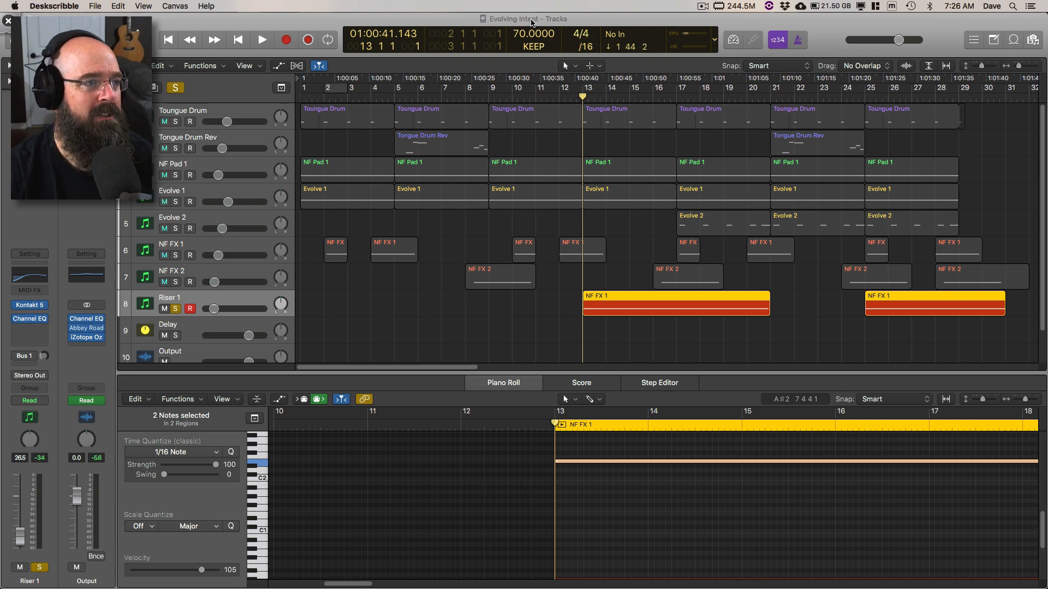
pyautogui.moveTo(390, 72)
pyautogui.mouseDown()
pyautogui.moveTo(392, 111)
pyautogui.moveTo(403, 92)
pyautogui.mouseUp()
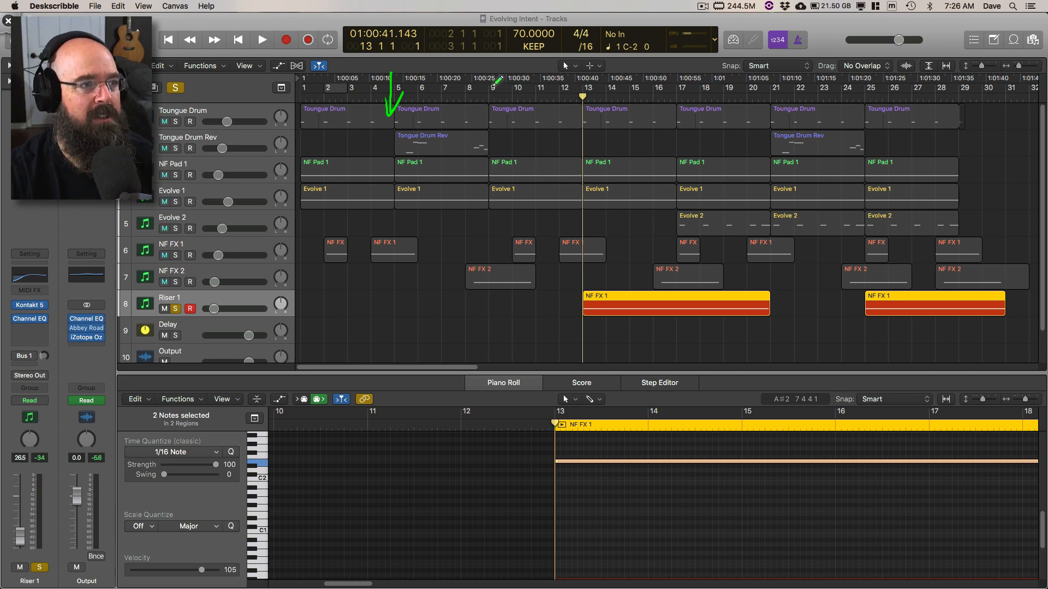
pyautogui.moveTo(493, 76); pyautogui.dragTo(490, 113)
pyautogui.moveTo(526, 74)
pyautogui.mouseDown()
pyautogui.moveTo(493, 59)
pyautogui.moveTo(536, 73)
pyautogui.moveTo(526, 87)
pyautogui.mouseUp()
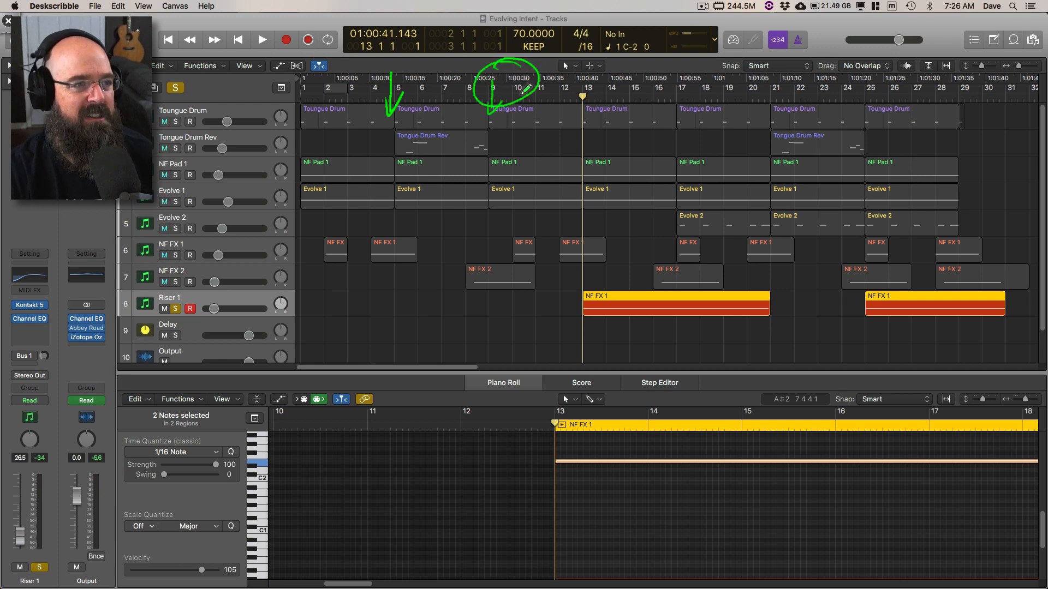
pyautogui.moveTo(676, 73); pyautogui.dragTo(679, 117)
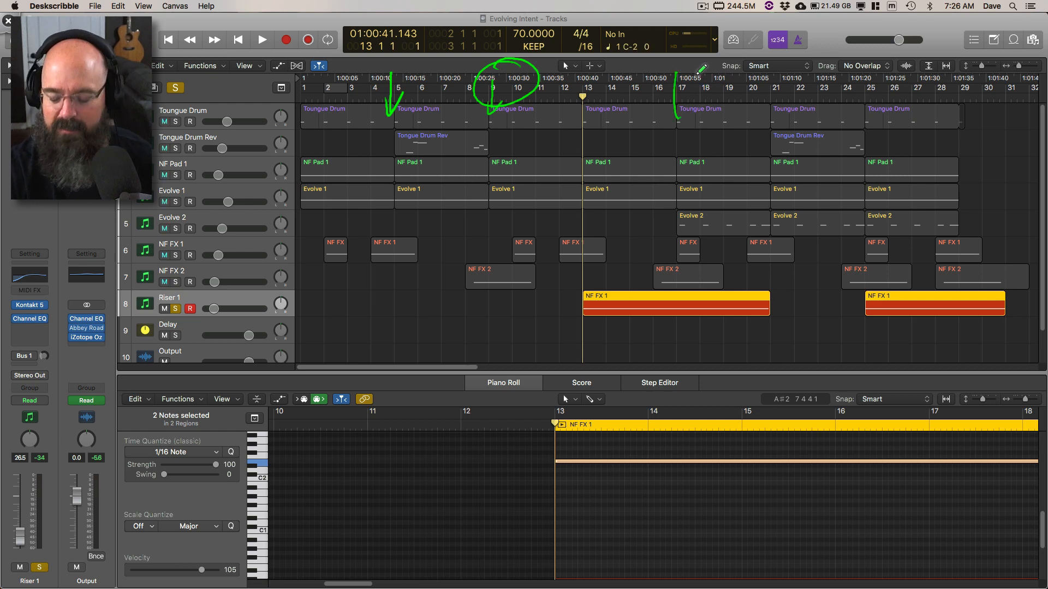
pyautogui.press('Escape')
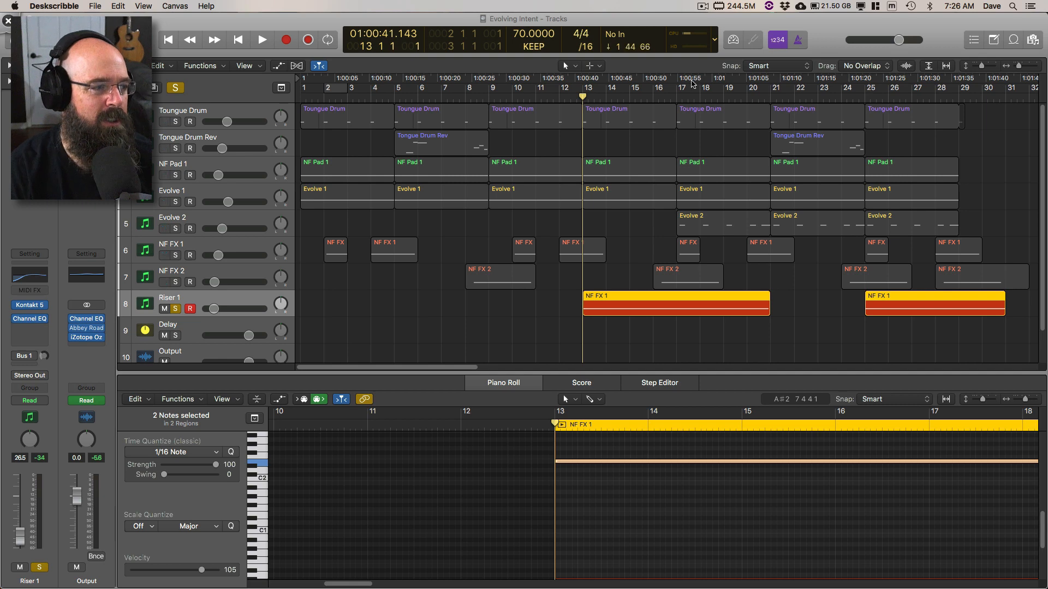
# Step: Play the soloed riser from bar 13 and rename its two regions after the track, Riser 1
pyautogui.click(262, 293)
pyautogui.press('space')
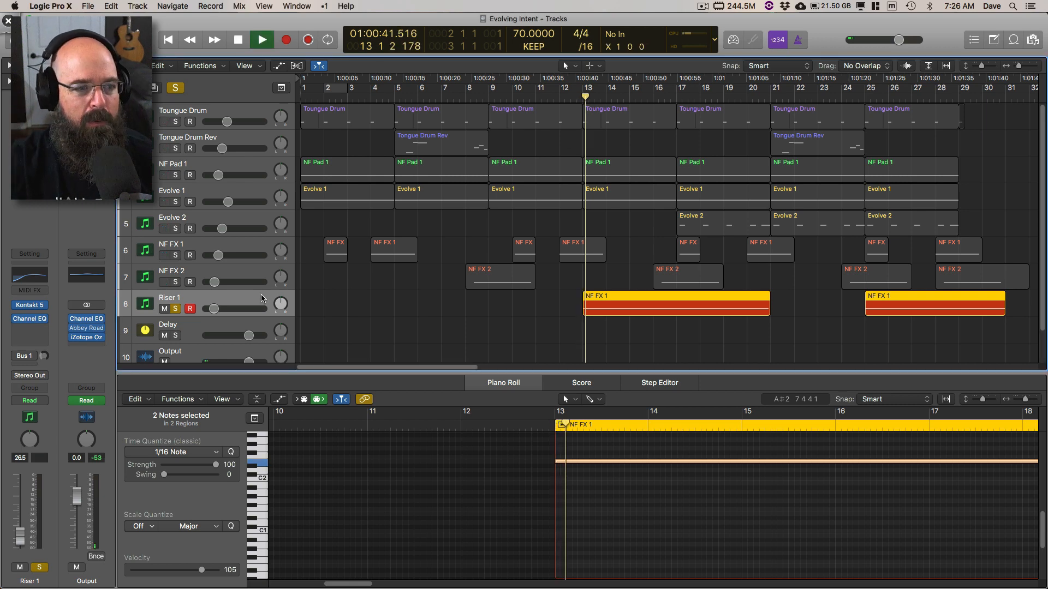
pyautogui.hotkey('alt', 'shift', 'n')
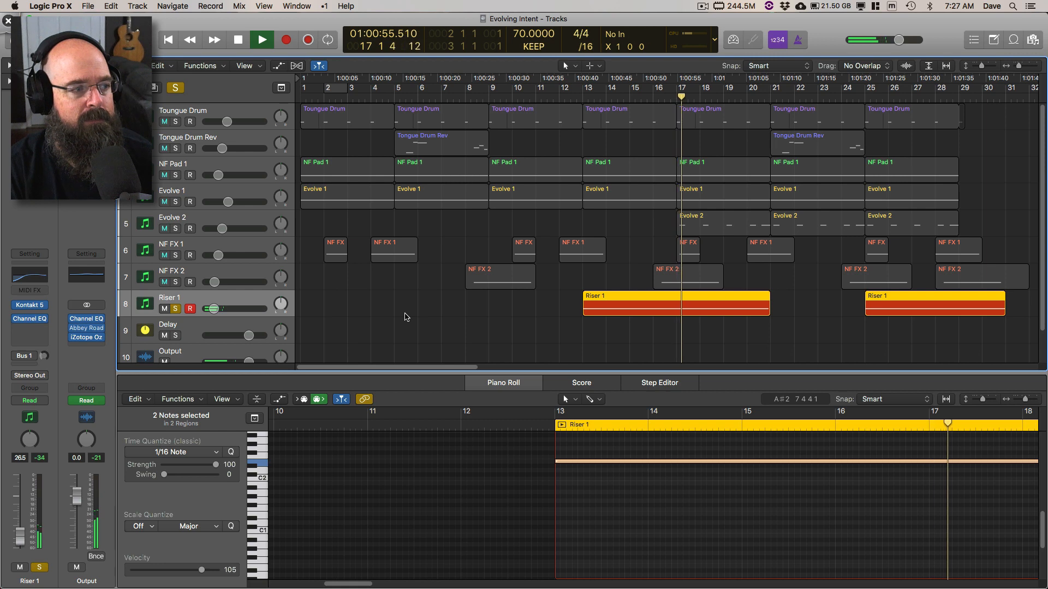
# Step: Turn off all track solos and play the full mix from bar 13
pyautogui.click(178, 88)
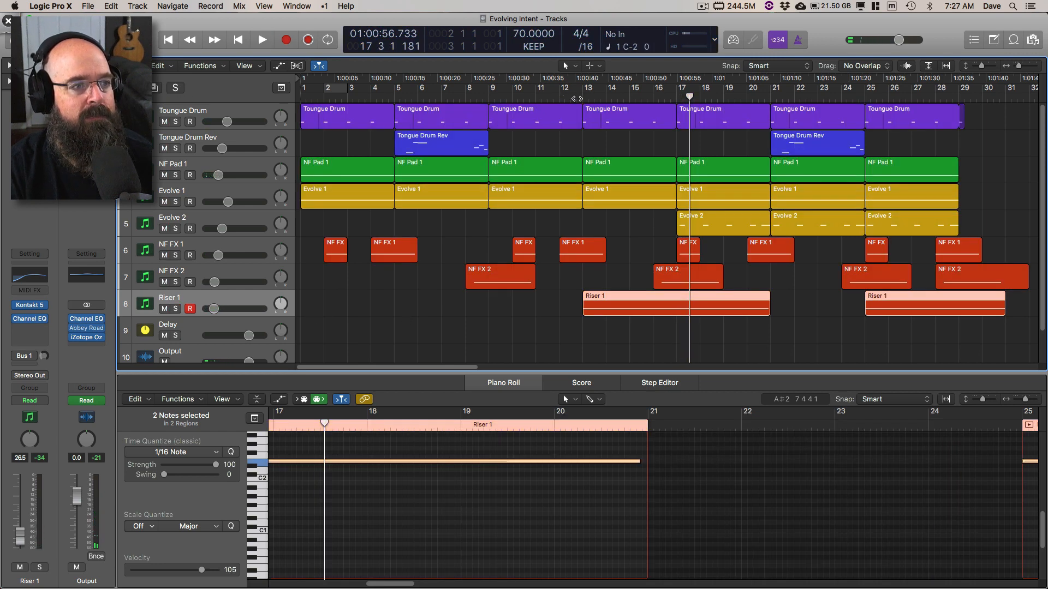
pyautogui.click(579, 98)
pyautogui.press('space')
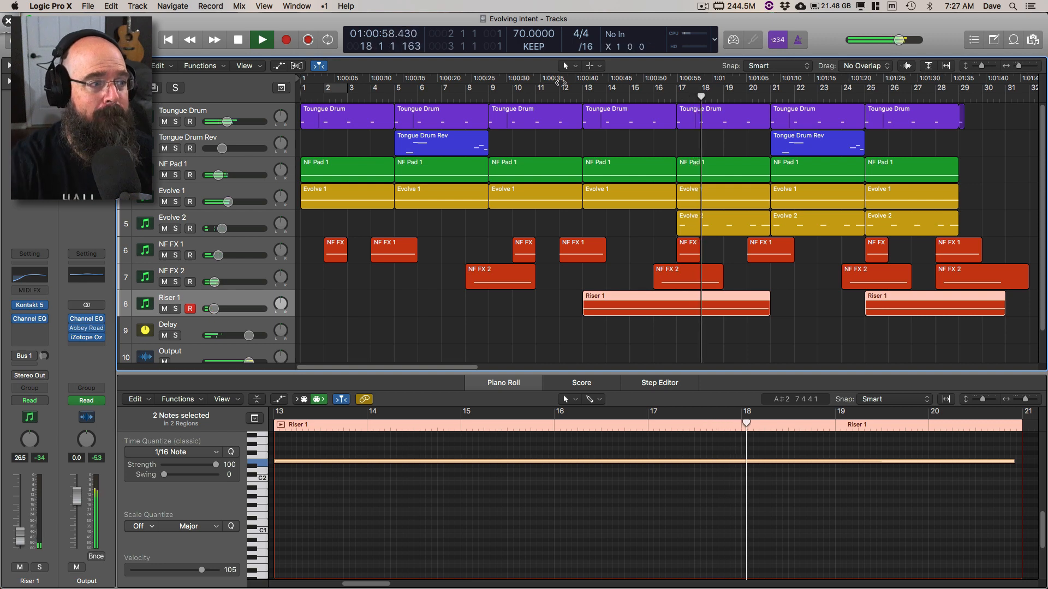
# Step: Stop playback, select and solo the Evolve 2 track, and play it from bar 17
pyautogui.click(248, 225)
pyautogui.press('space')
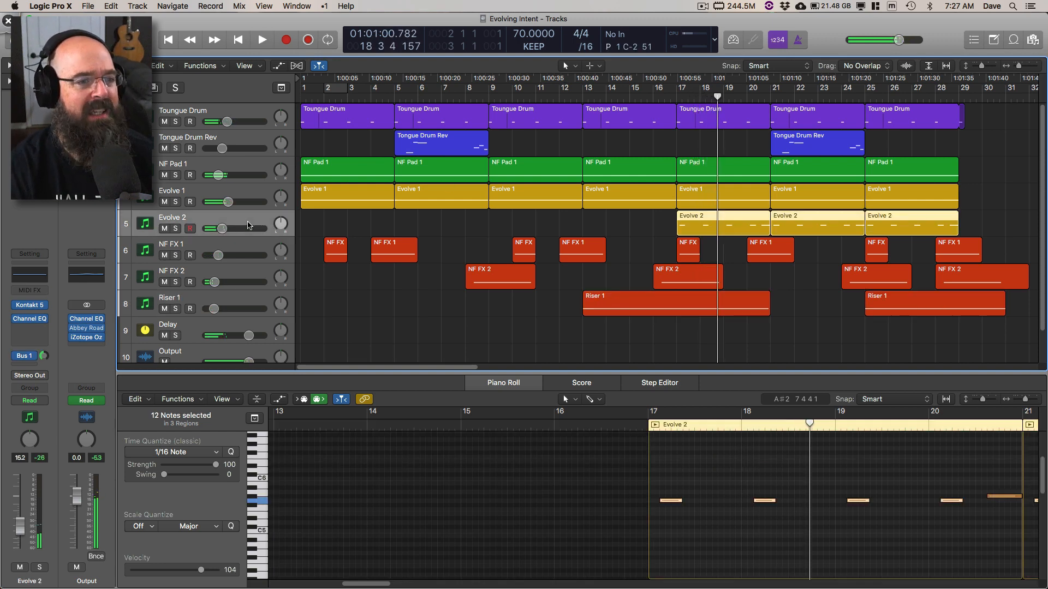
pyautogui.click(175, 229)
pyautogui.click(672, 100)
pyautogui.press('space')
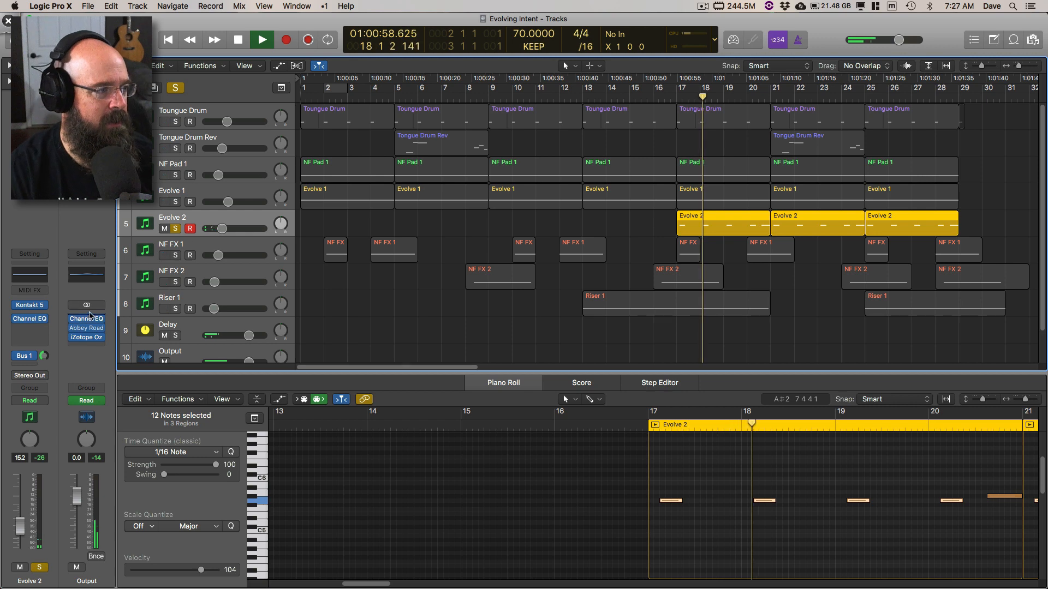
# Step: Open Evolve 2's Kontakt 5 instrument, move its window clear of the webcam to view the patch, and close it
pyautogui.click(29, 306)
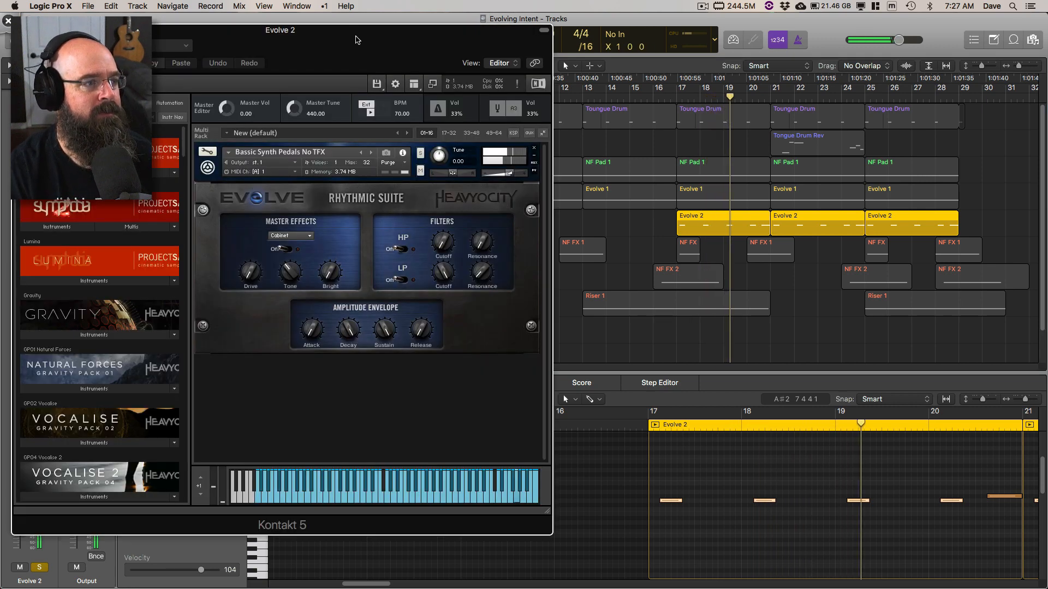
pyautogui.moveTo(350, 34); pyautogui.dragTo(421, 42)
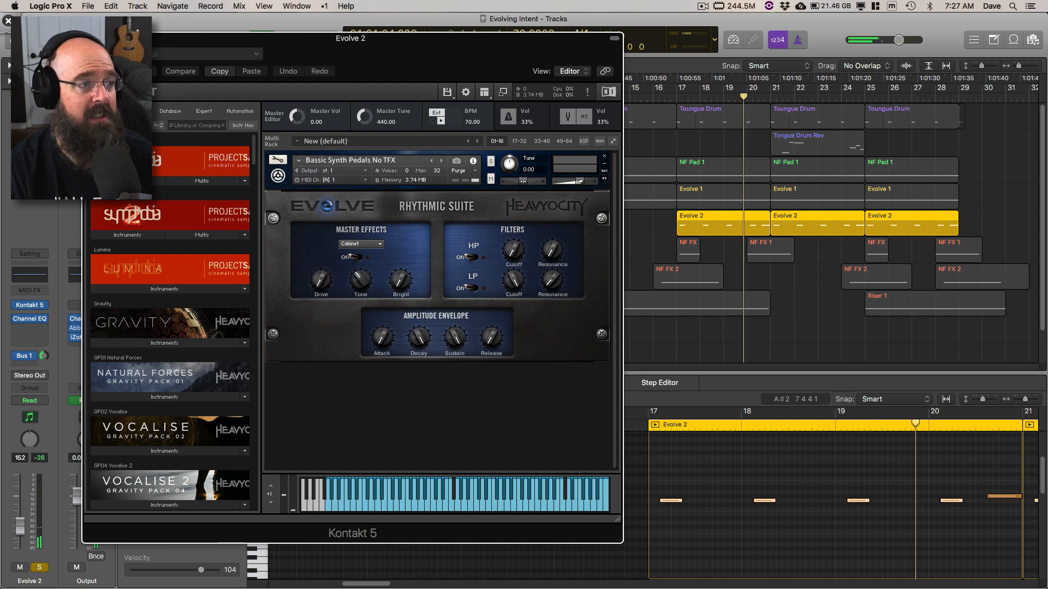
pyautogui.click(90, 39)
# Step: Open the Kontakt 5 instruments of Evolve 1 and Evolve 2 and reposition their windows to compare the two patches
pyautogui.click(144, 203)
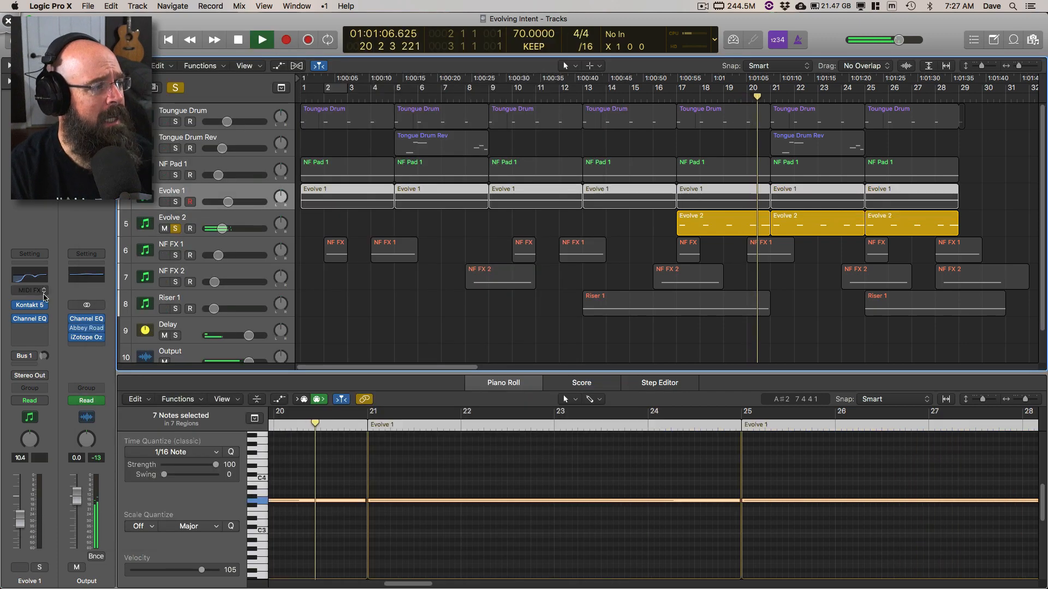
pyautogui.click(30, 307)
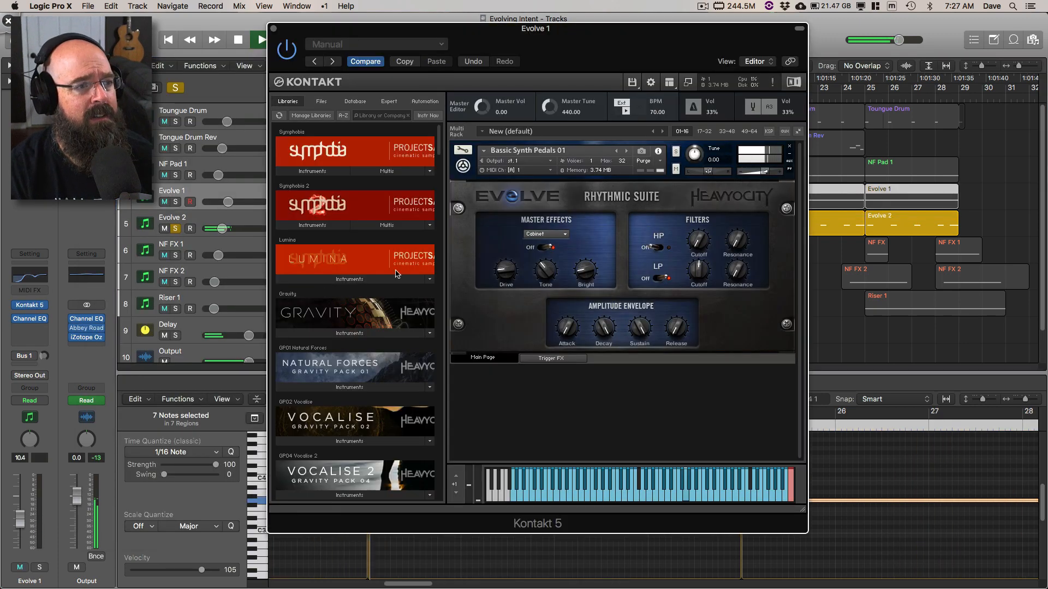
pyautogui.moveTo(424, 32); pyautogui.dragTo(461, 30)
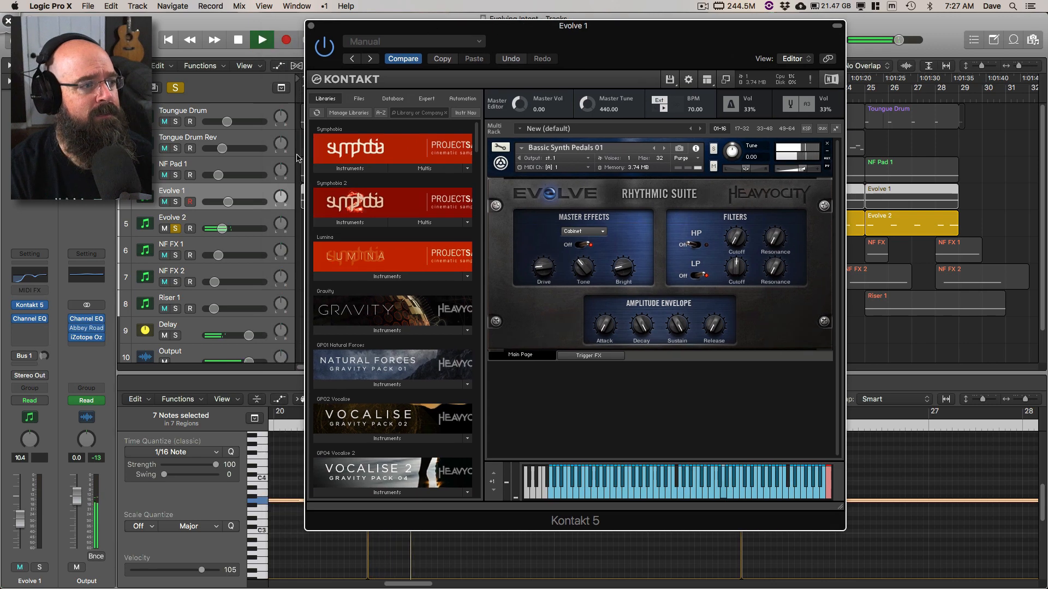
pyautogui.click(196, 221)
pyautogui.click(30, 306)
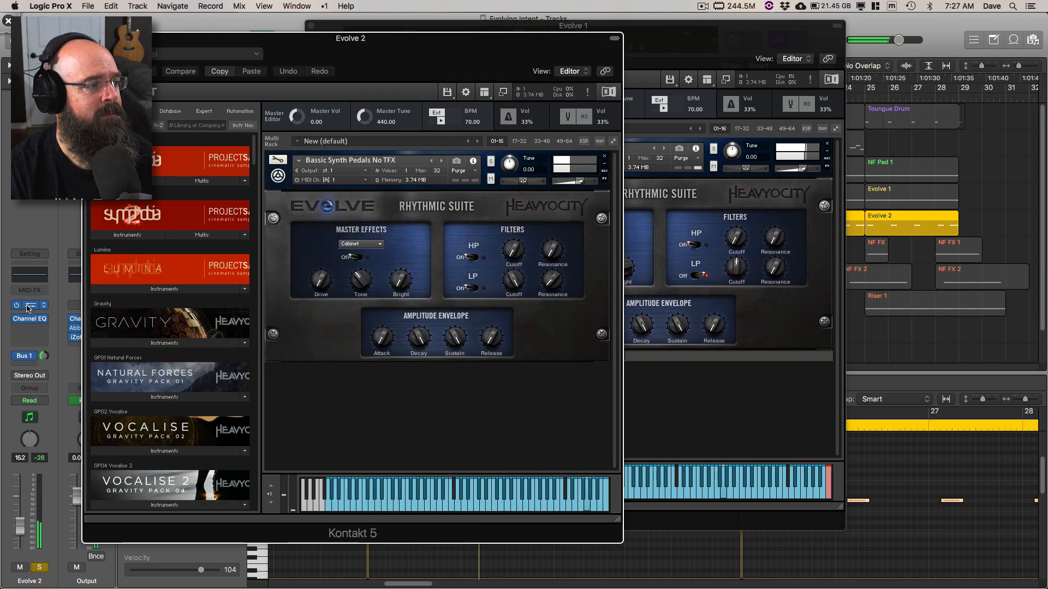
pyautogui.moveTo(372, 44); pyautogui.dragTo(361, 81)
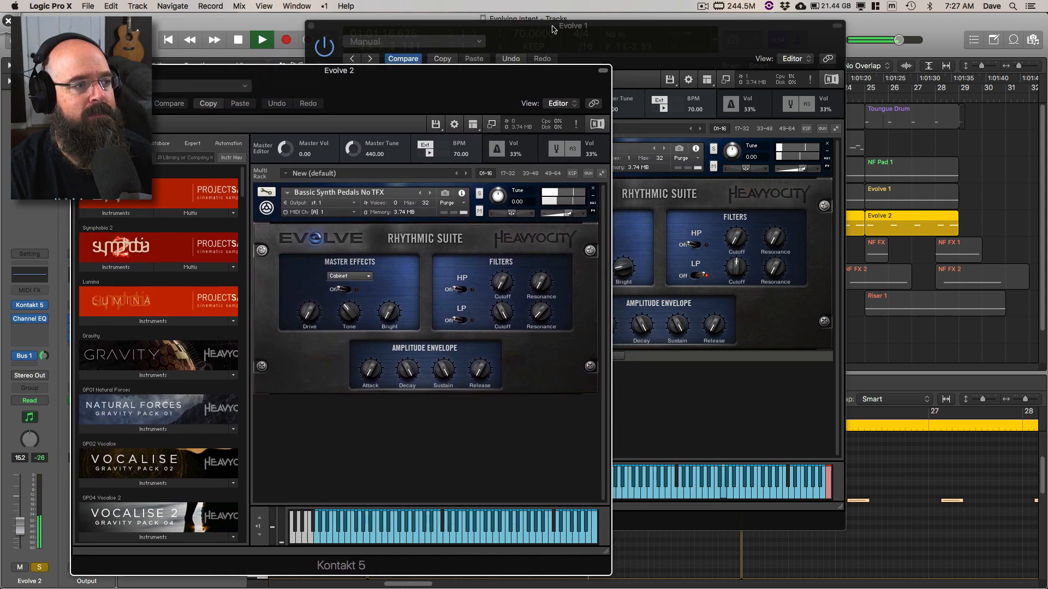
pyautogui.moveTo(554, 25); pyautogui.dragTo(595, 19)
pyautogui.moveTo(289, 74); pyautogui.dragTo(304, 88)
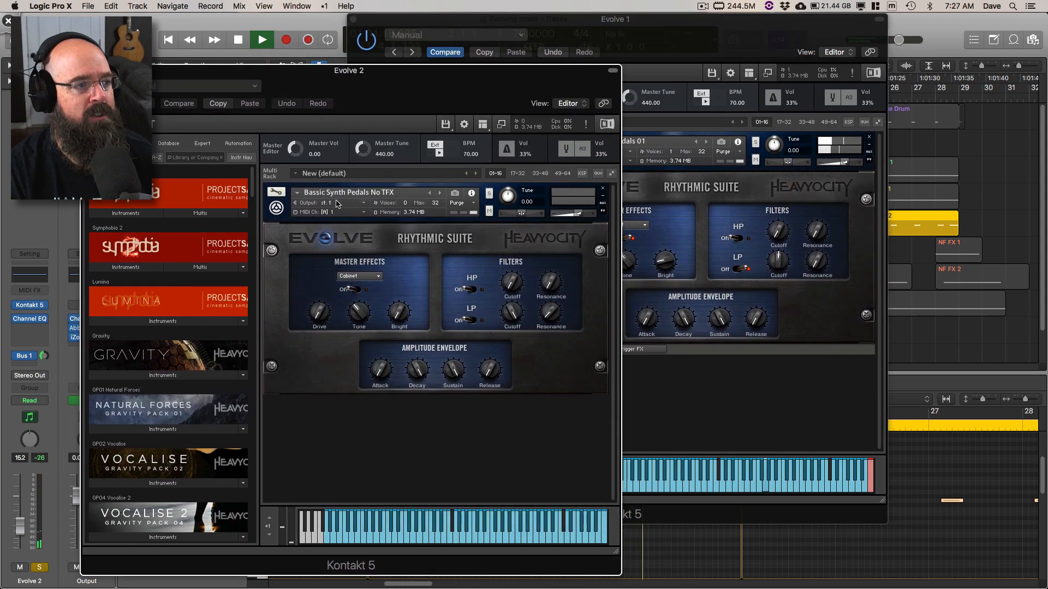
# Step: Close both Kontakt 5 windows and stop playback
pyautogui.click(87, 71)
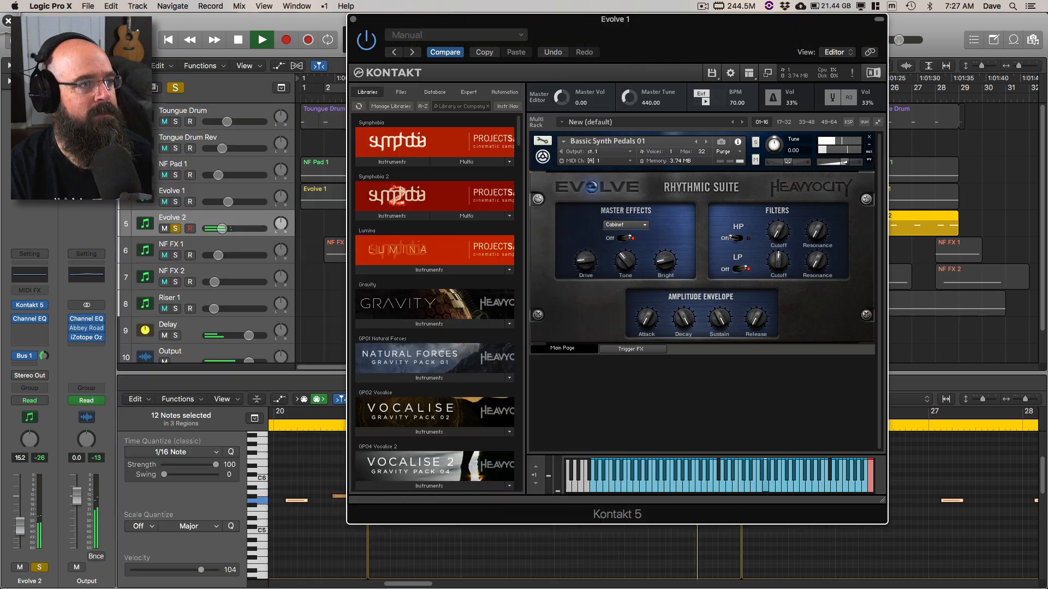
pyautogui.click(354, 21)
pyautogui.press('space')
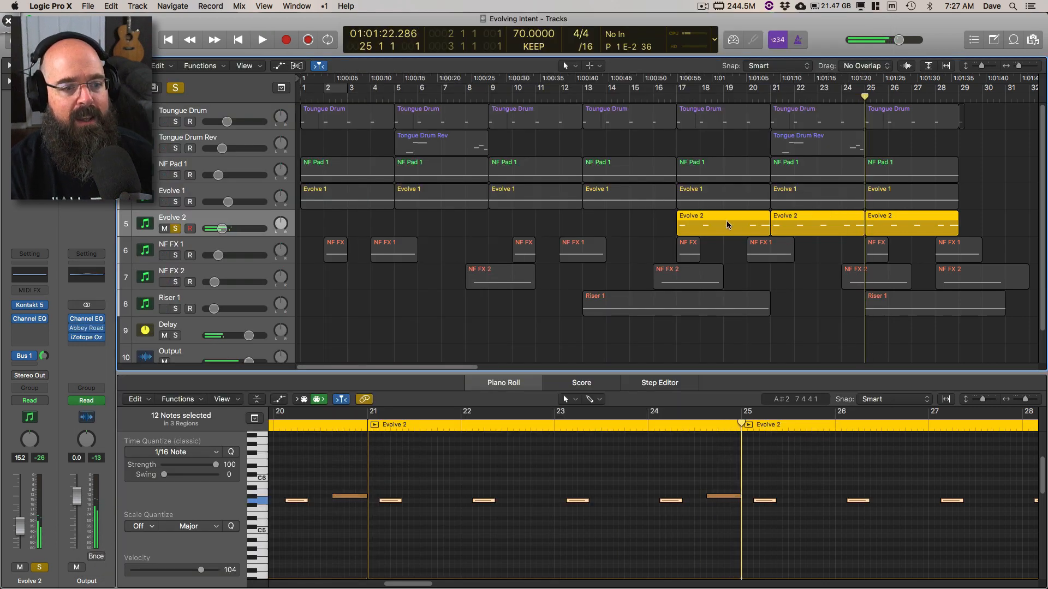
# Step: Show all three Evolve 2 regions in the Piano Roll and audition the first note at bar 17
pyautogui.scroll(-3, 675, 472)
pyautogui.hscroll(-6, 646, 501)
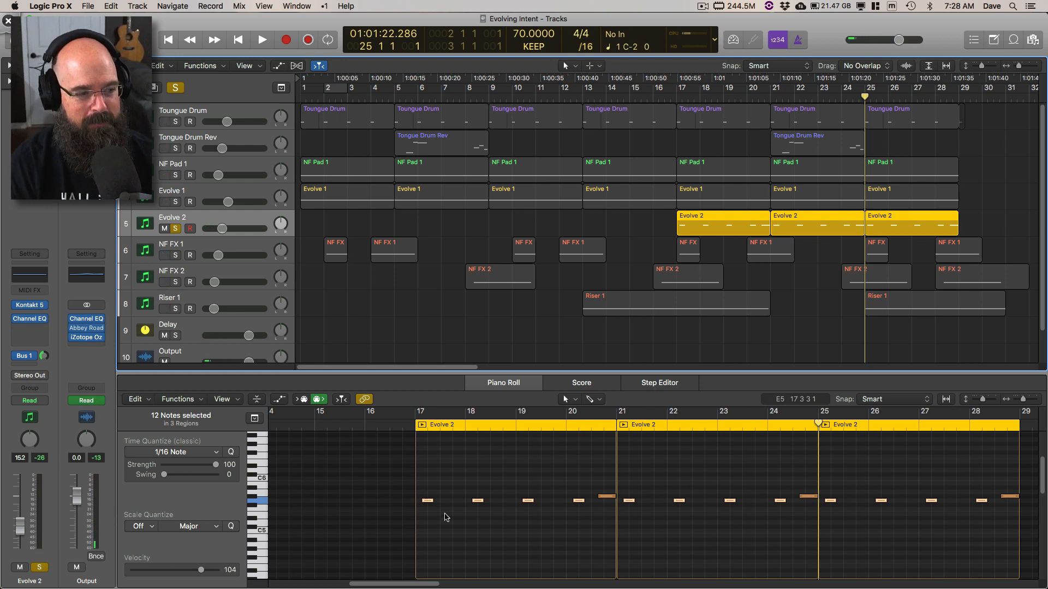
pyautogui.click(425, 500)
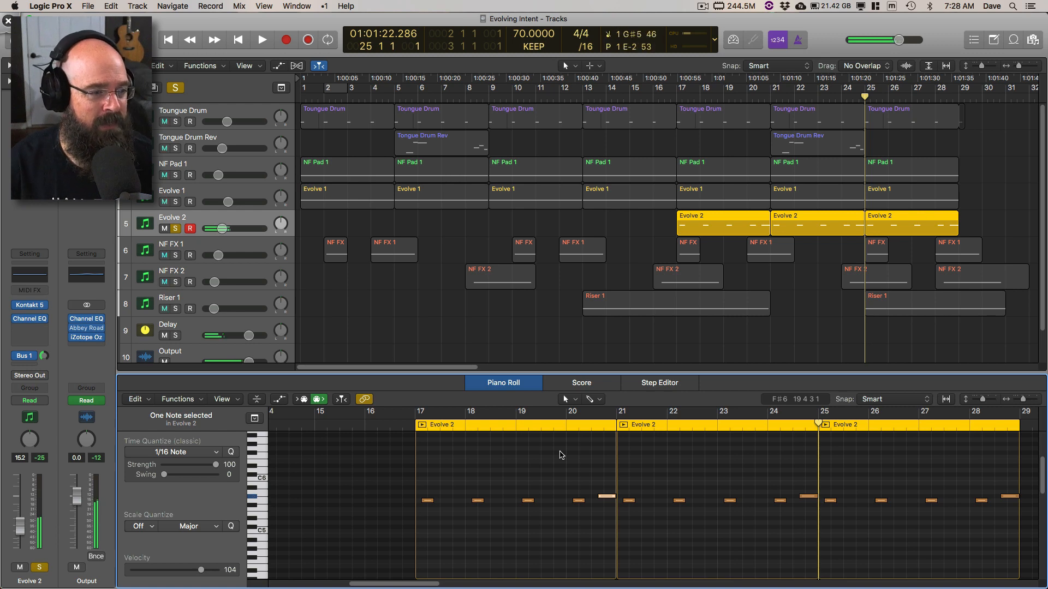
# Step: Set the playhead to bar 17 and turn off all track solos
pyautogui.click(412, 426)
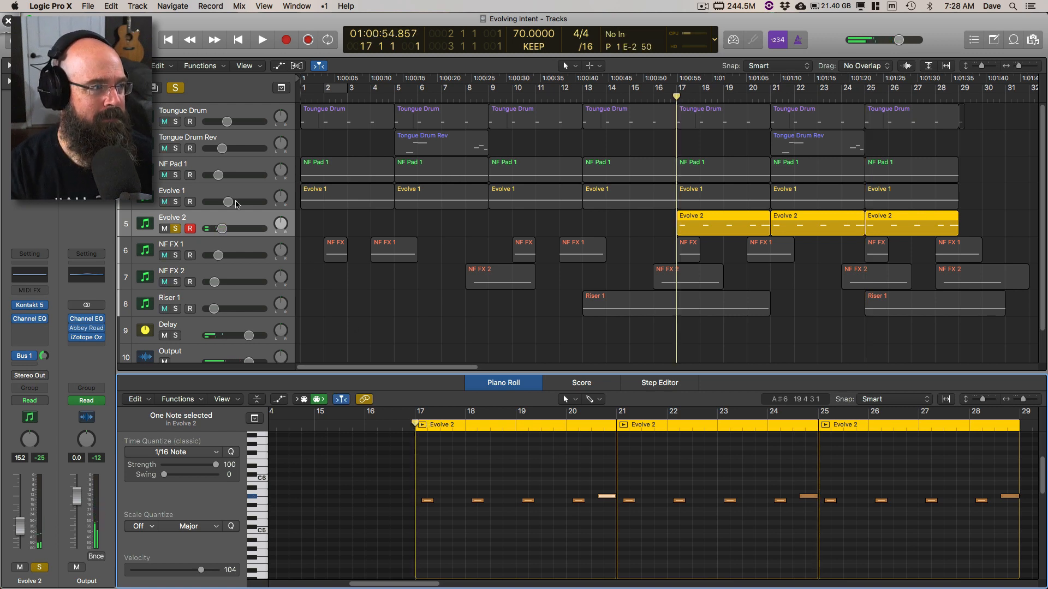
pyautogui.click(182, 90)
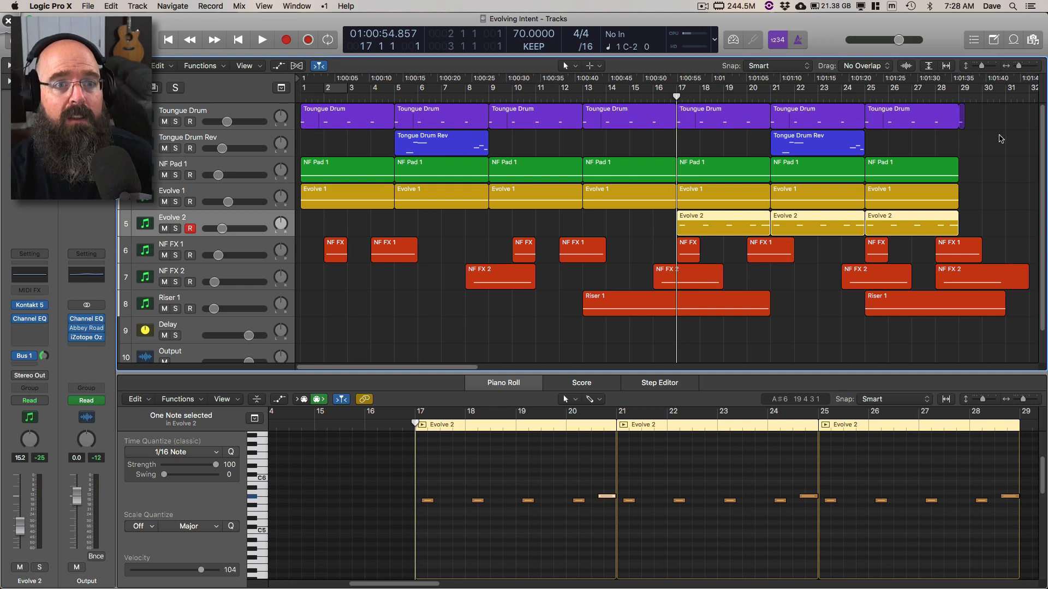
# Step: Switch to Deskscribble, draw arrows fanning out from the first Evolve 1 region across the arrangement, and clear the drawing
pyautogui.press('super+Tab')
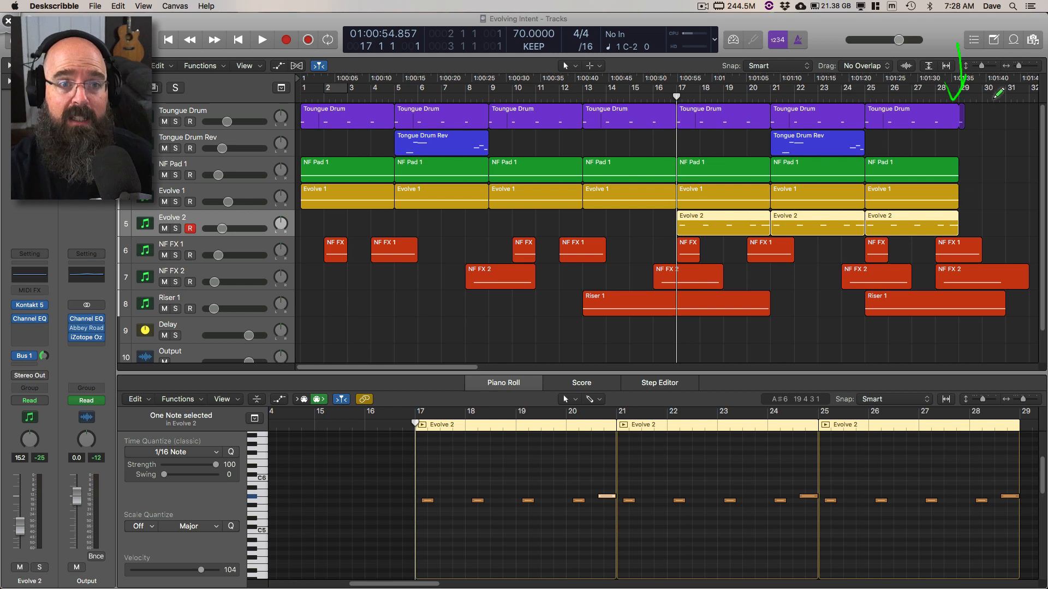
pyautogui.moveTo(332, 183); pyautogui.dragTo(866, 115)
pyautogui.moveTo(342, 187); pyautogui.dragTo(891, 259)
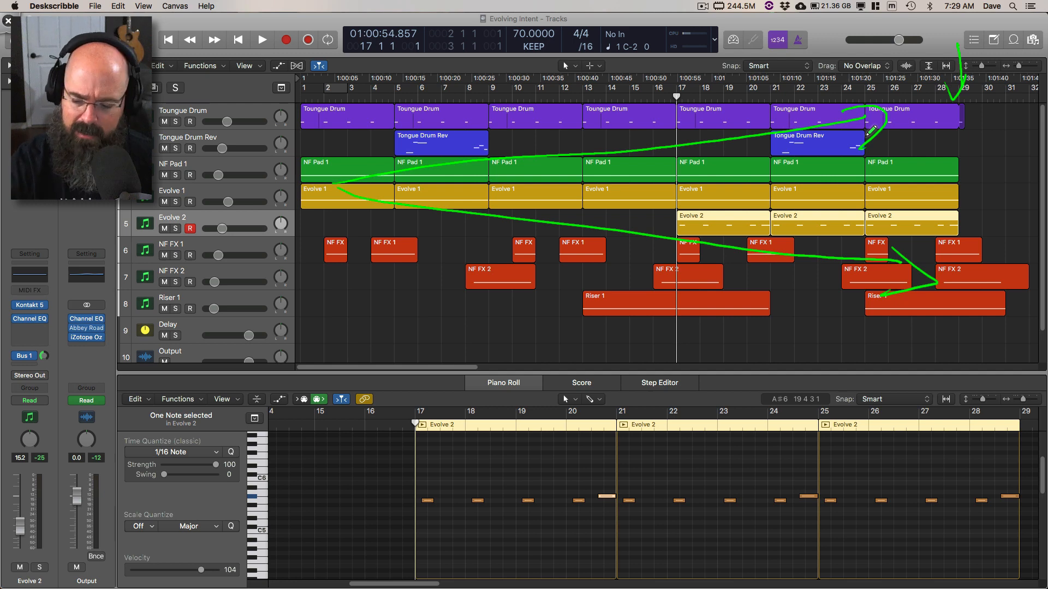
pyautogui.press('Escape')
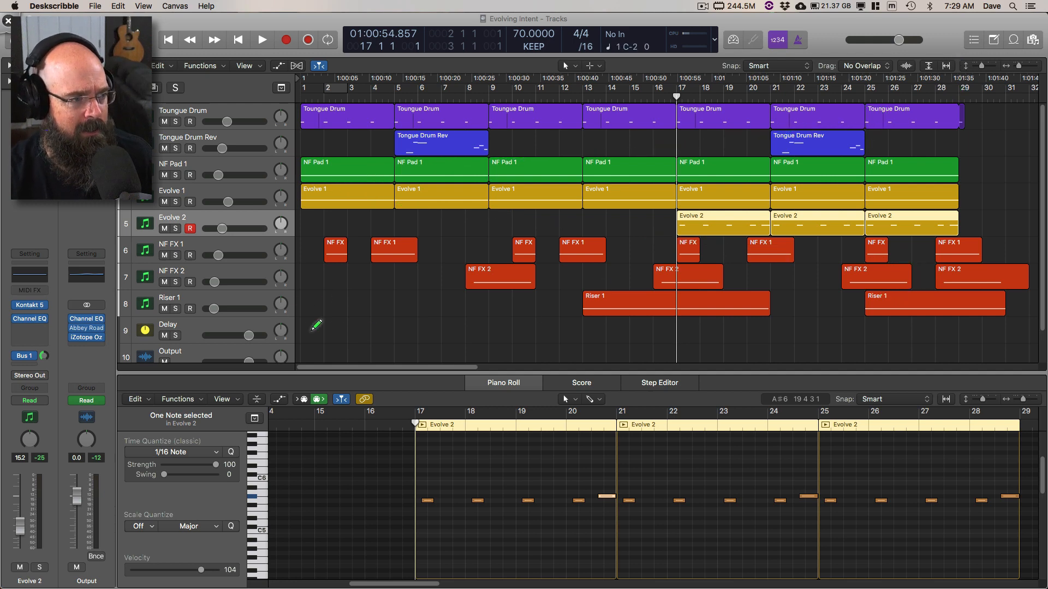
# Step: Draw a stepped rising line over the arrangement from bar 1 to about bar 24, then clear it
pyautogui.moveTo(383, 337); pyautogui.dragTo(495, 247)
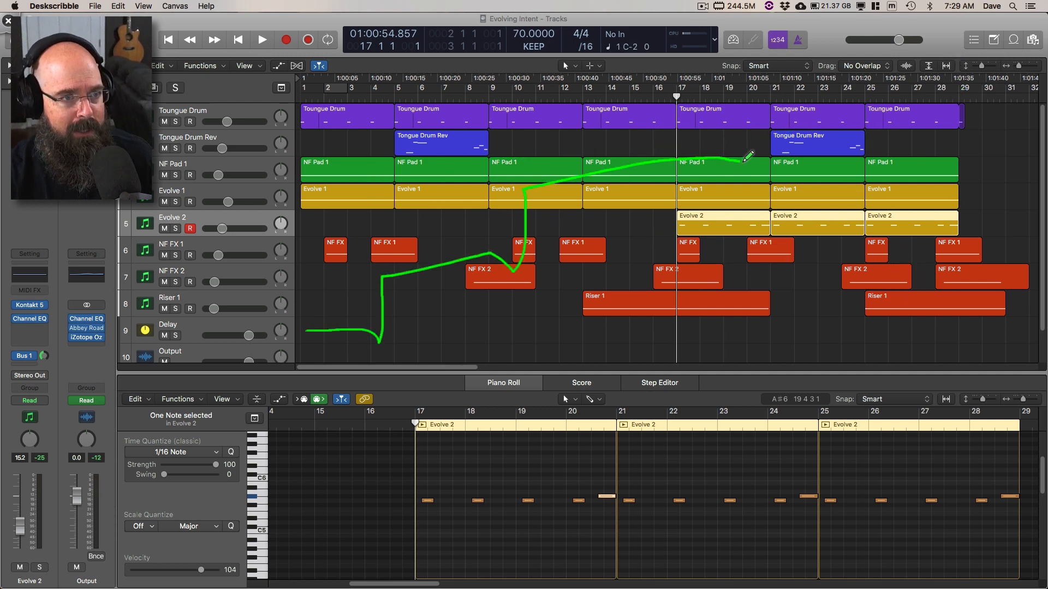
pyautogui.moveTo(743, 161); pyautogui.dragTo(842, 49)
pyautogui.press('Escape')
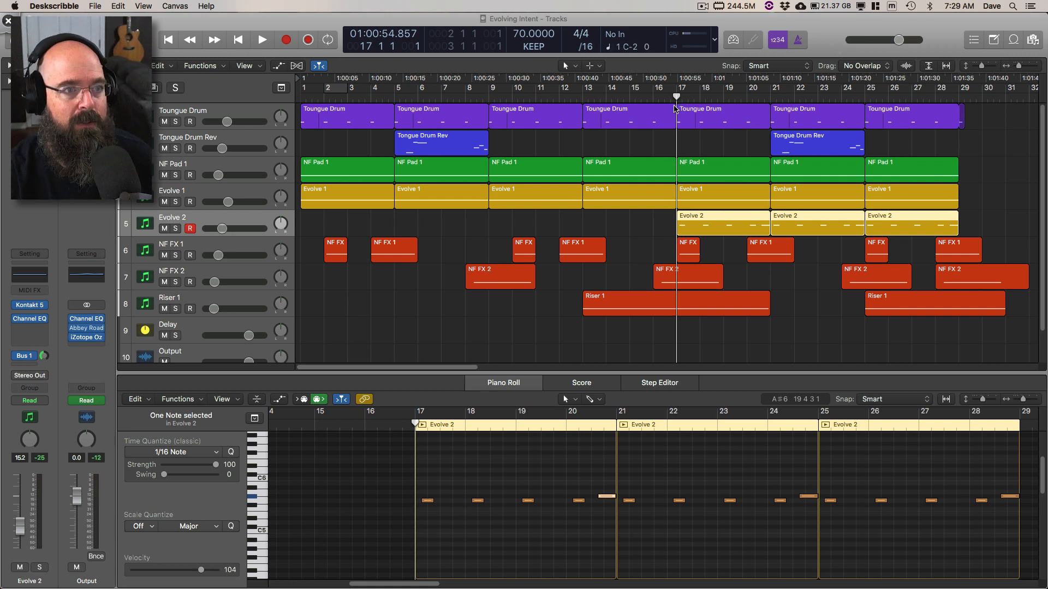
# Step: Switch back to Logic Pro X and play the full mix from bar 17 to about bar 21
pyautogui.click(854, 16)
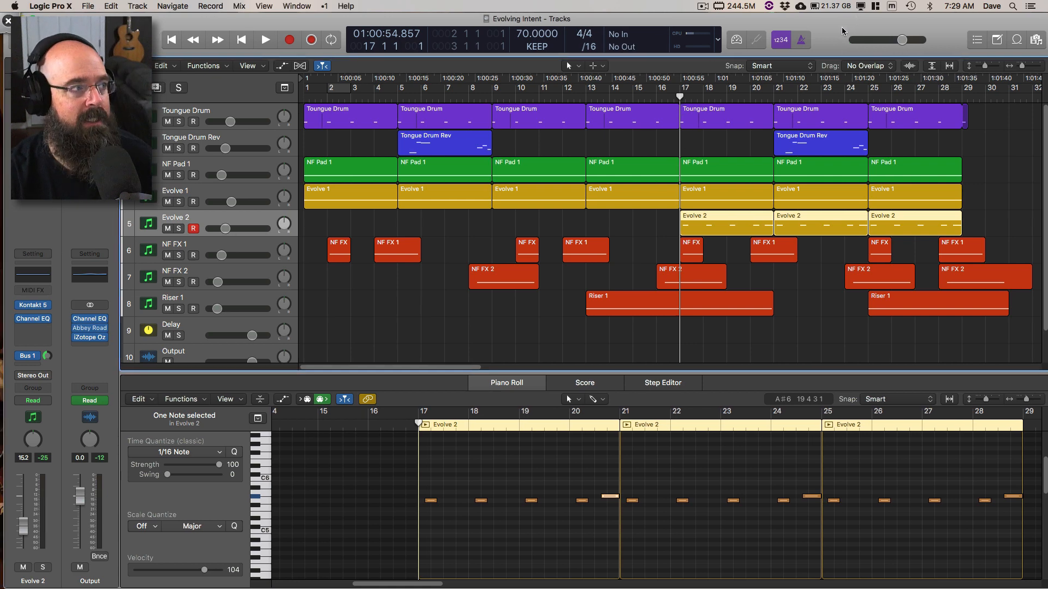
pyautogui.press('space')
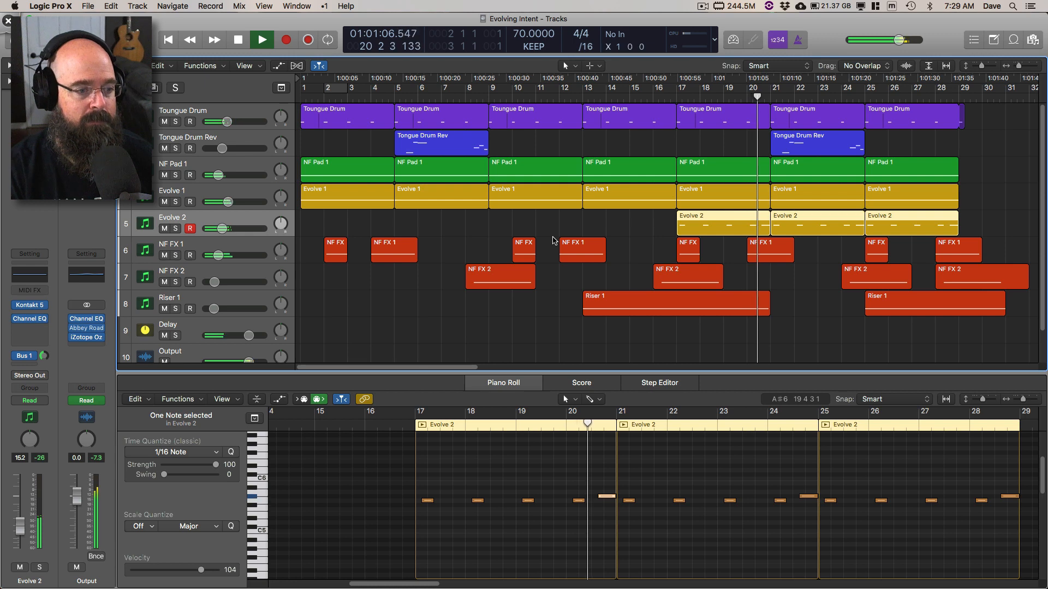
pyautogui.press('space')
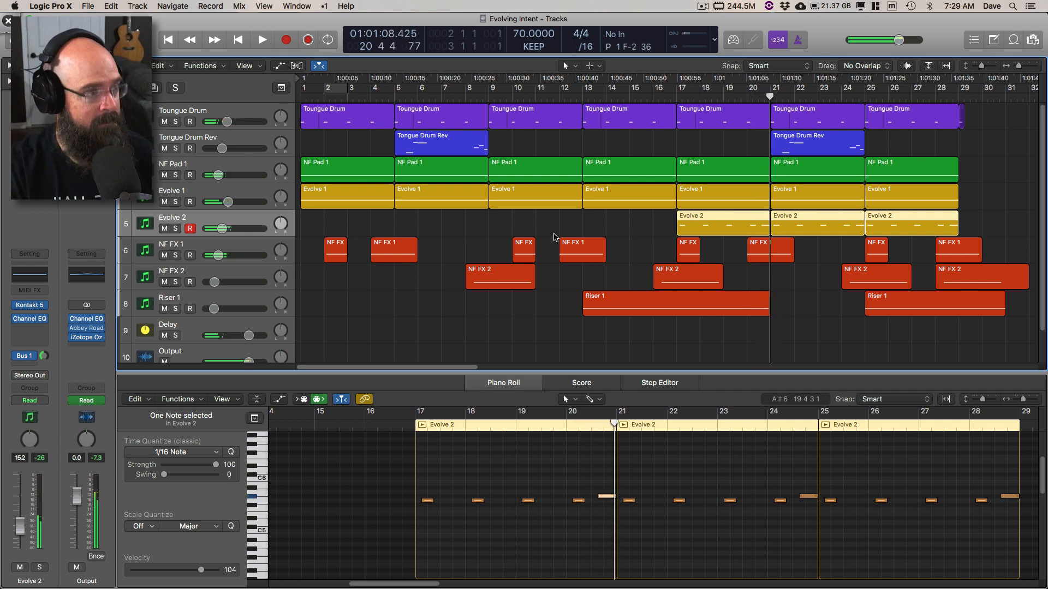
# Step: Solo the Evolve 2 and Toungue Drum tracks and set the cycle range from bar 17 to bar 21
pyautogui.click(176, 228)
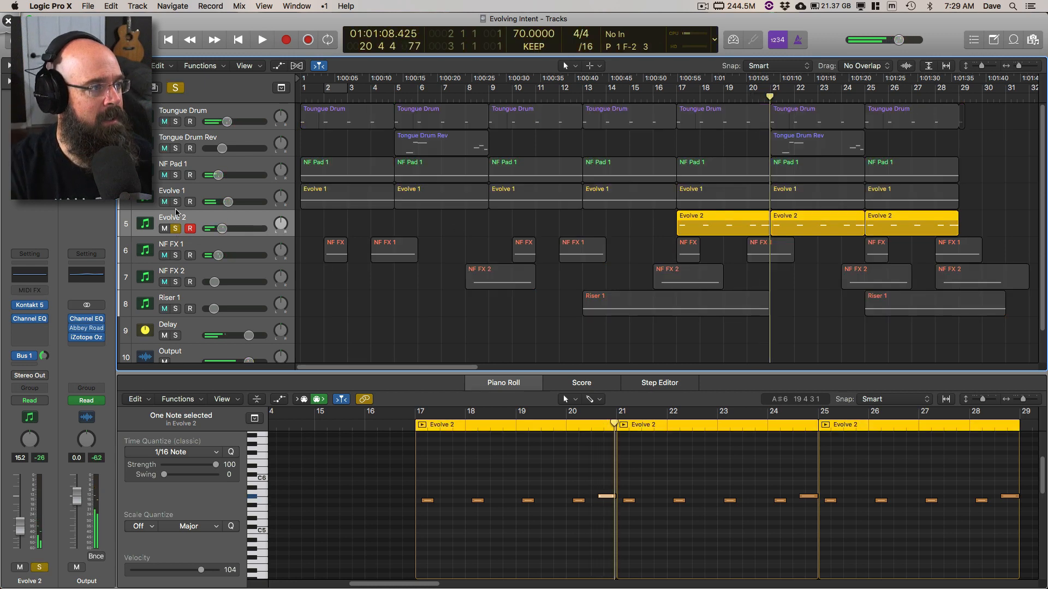
pyautogui.click(176, 121)
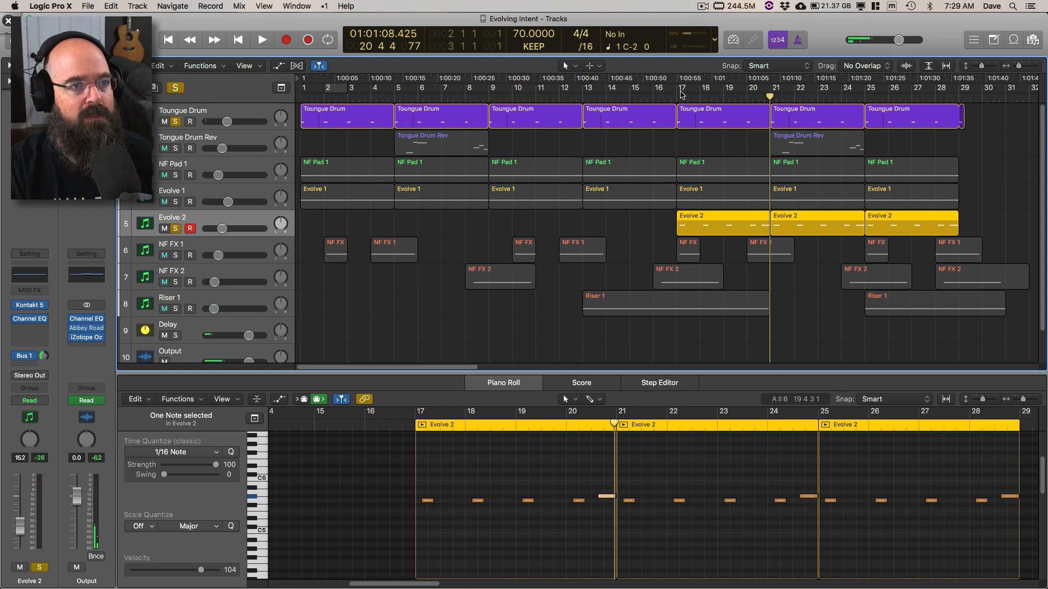
pyautogui.moveTo(681, 94); pyautogui.dragTo(769, 97)
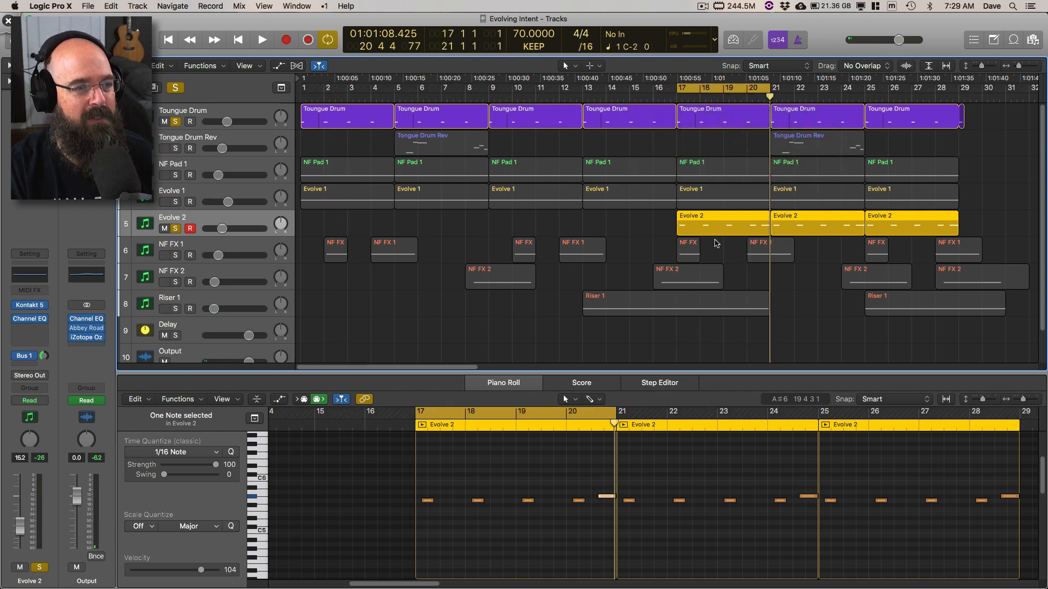
# Step: Play the soloed Toungue Drum and Evolve 2 tracks together within the cycle range
pyautogui.press('space')
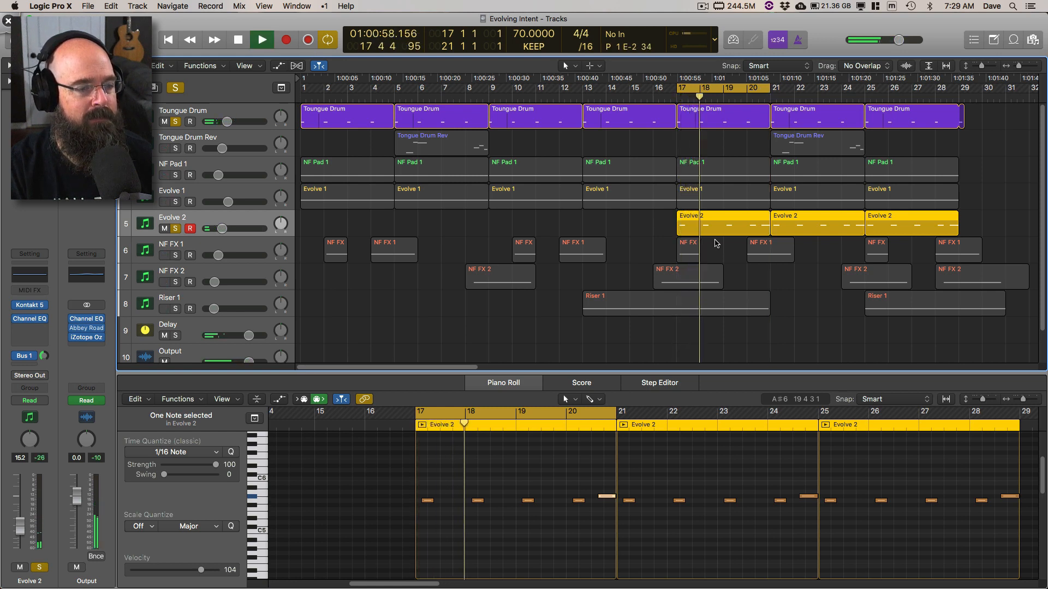
pyautogui.press('space')
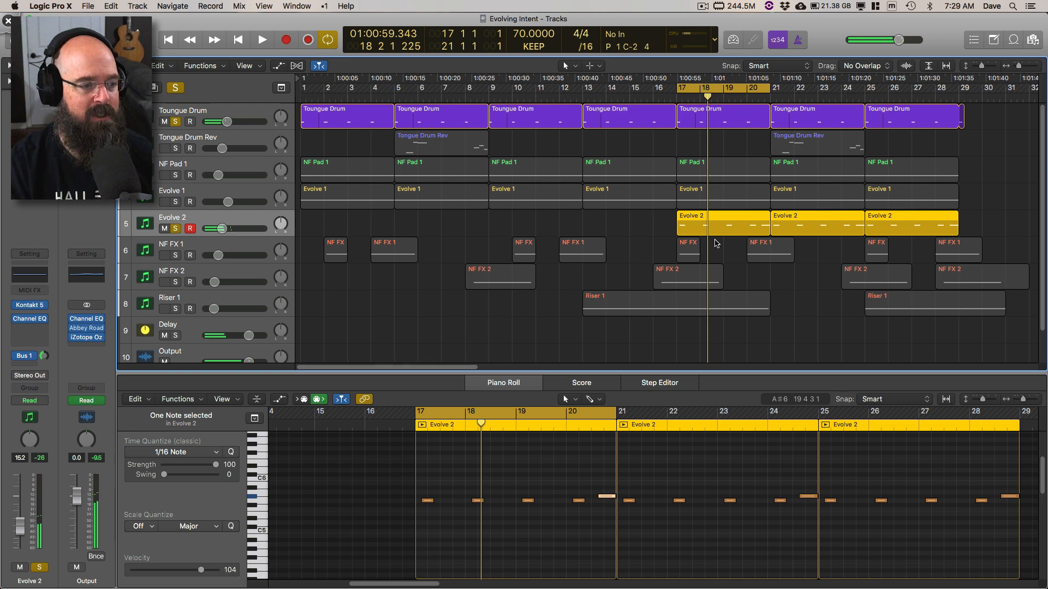
pyautogui.press('space')
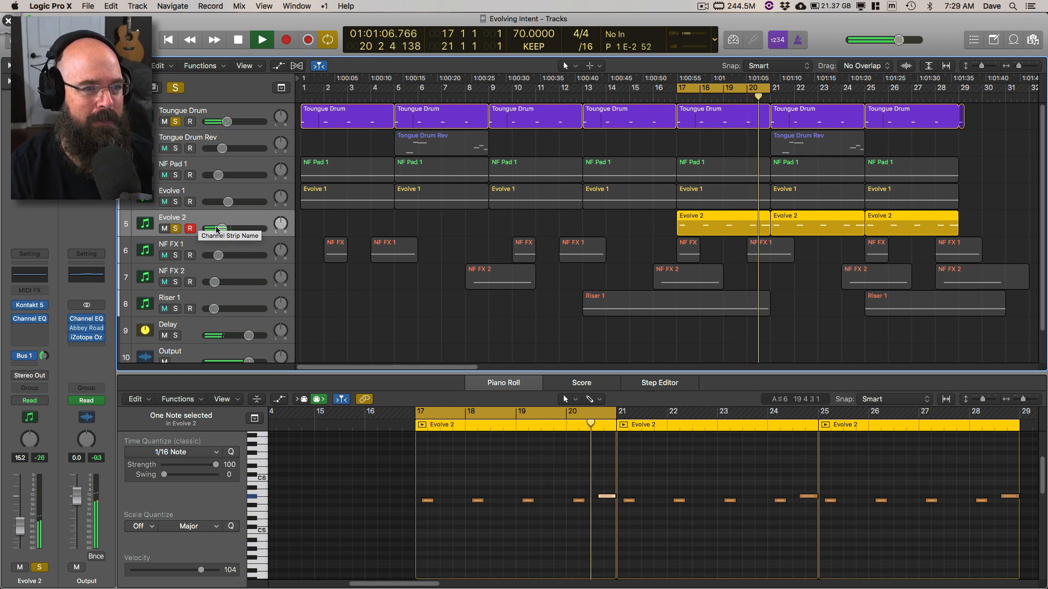
pyautogui.press('space')
# Step: Unsolo Toungue Drum, select and solo Evolve 1 alongside Evolve 2, and play the pair from bar 17
pyautogui.click(176, 122)
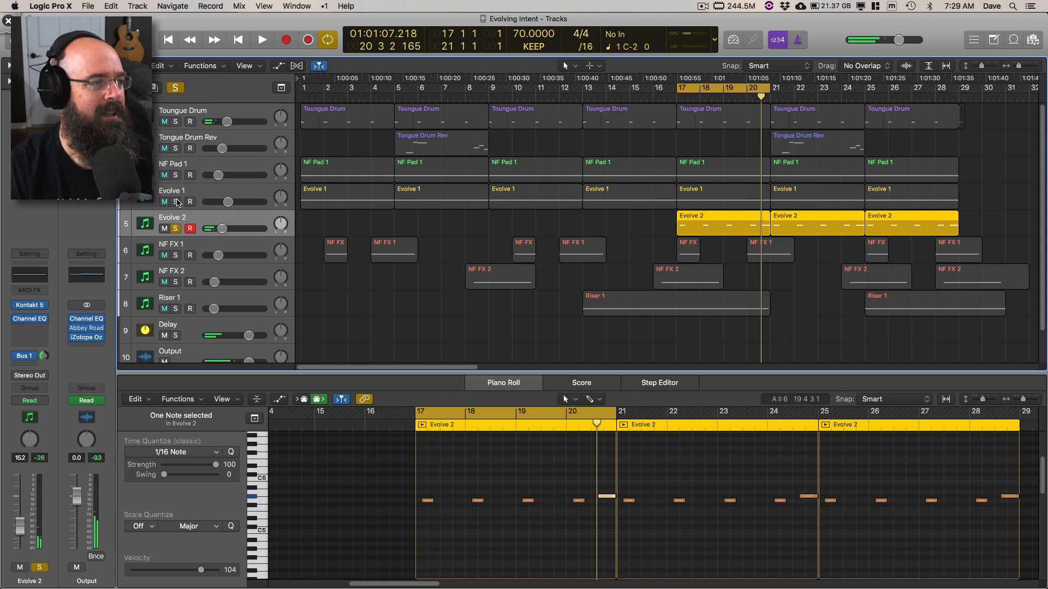
pyautogui.click(175, 202)
pyautogui.click(205, 190)
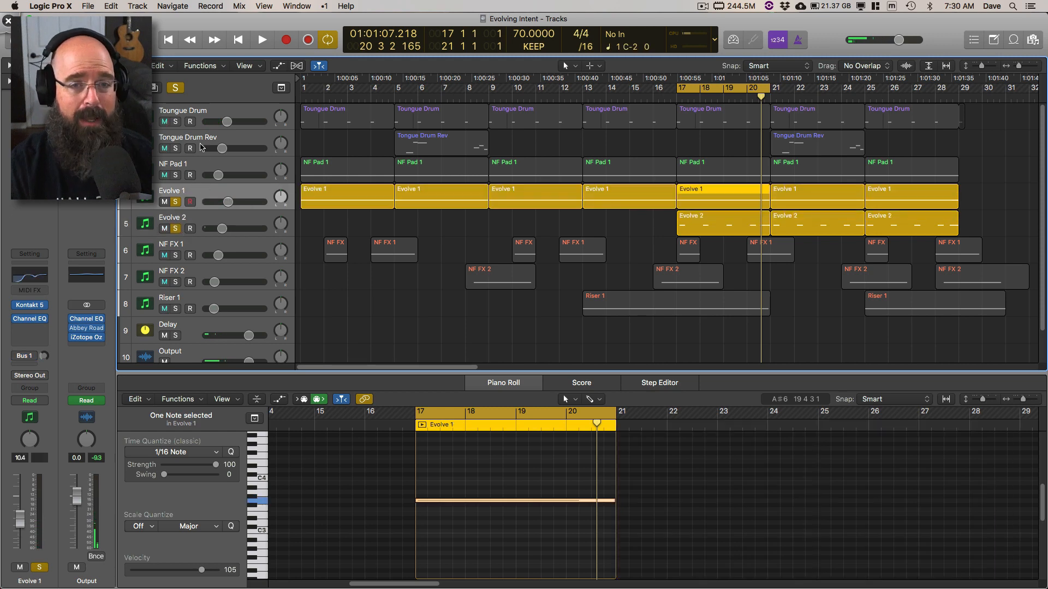
pyautogui.press('space')
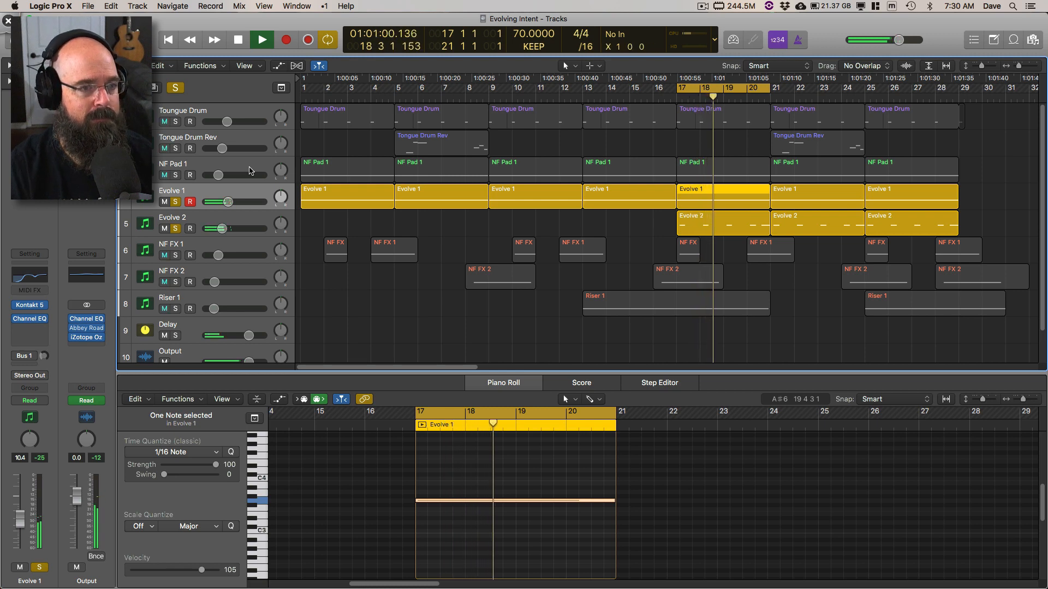
pyautogui.press('space')
# Step: Unsolo Evolve 2 and play Evolve 1 alone from bar 17 twice
pyautogui.click(175, 228)
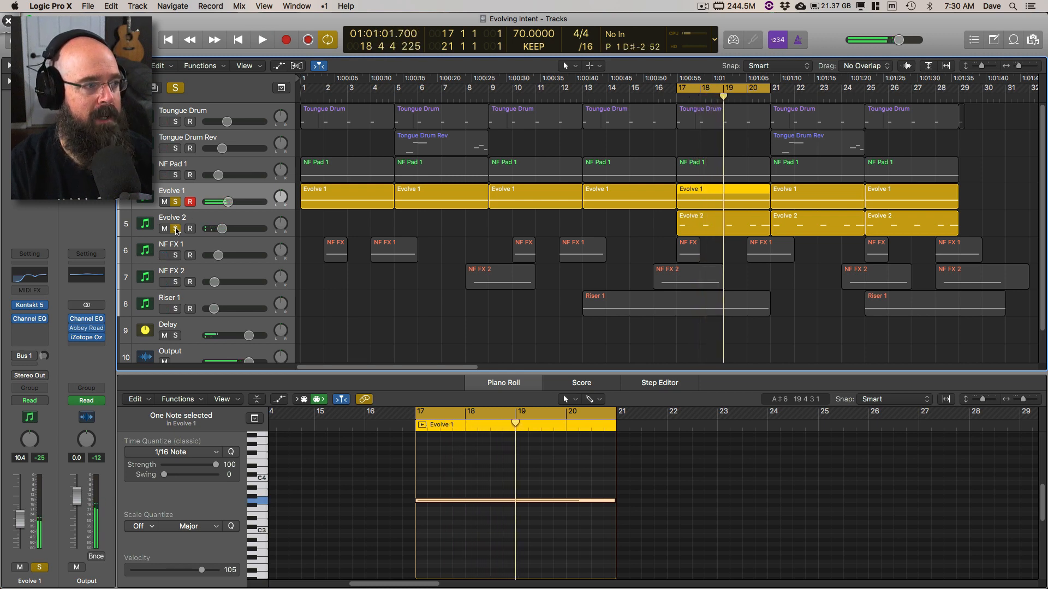
pyautogui.click(203, 219)
pyautogui.click(194, 198)
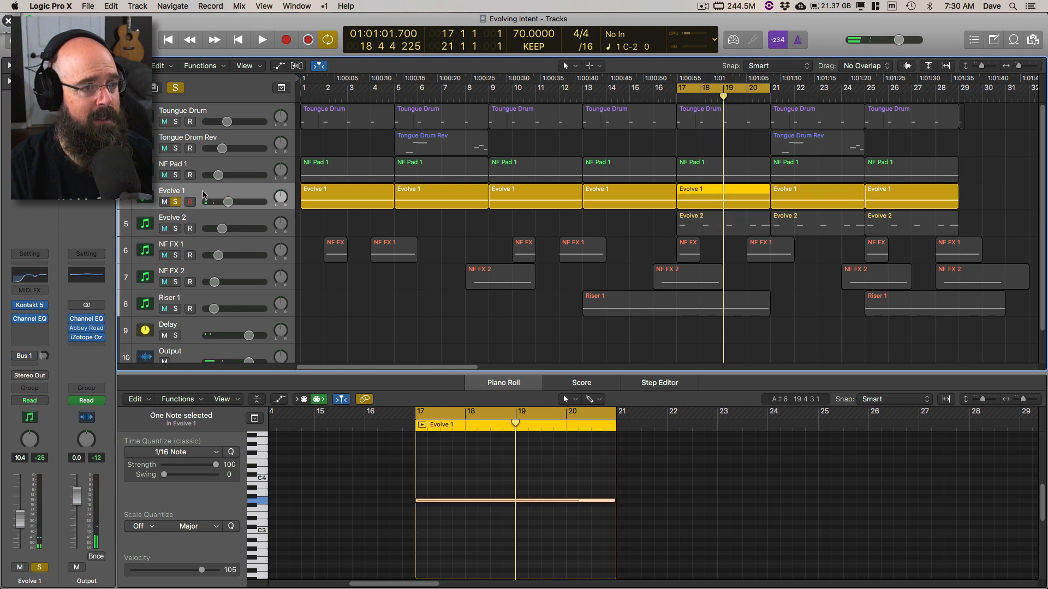
pyautogui.press('space')
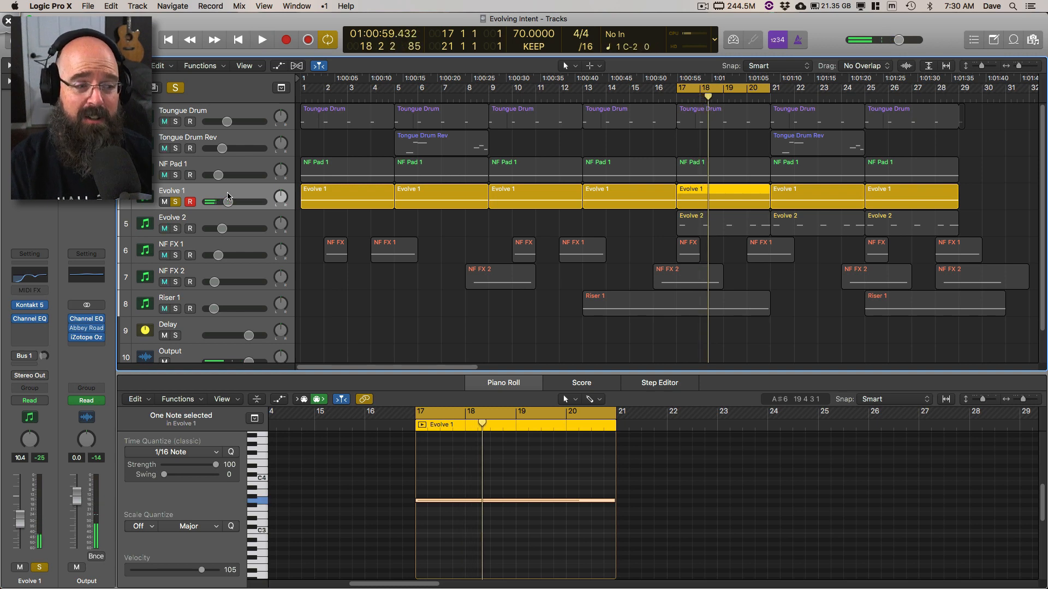
pyautogui.press('space')
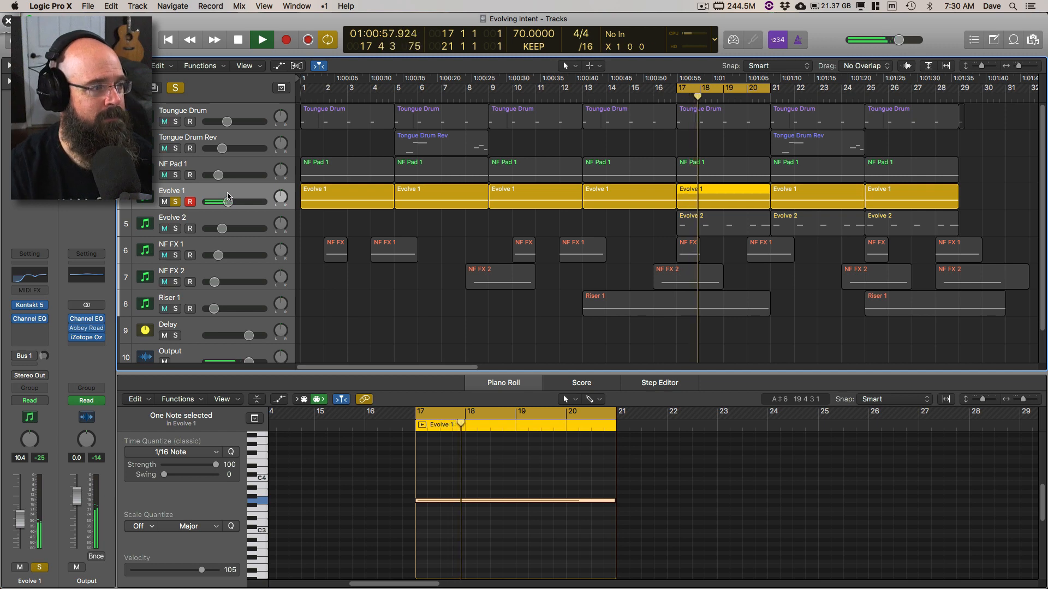
pyautogui.press('space')
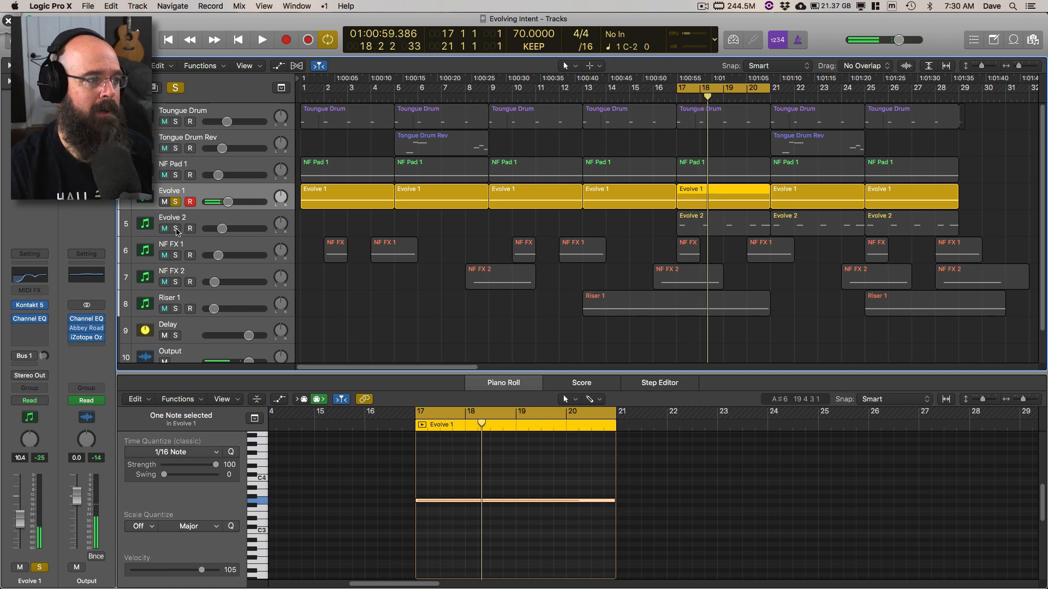
# Step: Solo Evolve 2 again and play it with Evolve 1 from bar 17
pyautogui.click(176, 228)
pyautogui.press('space')
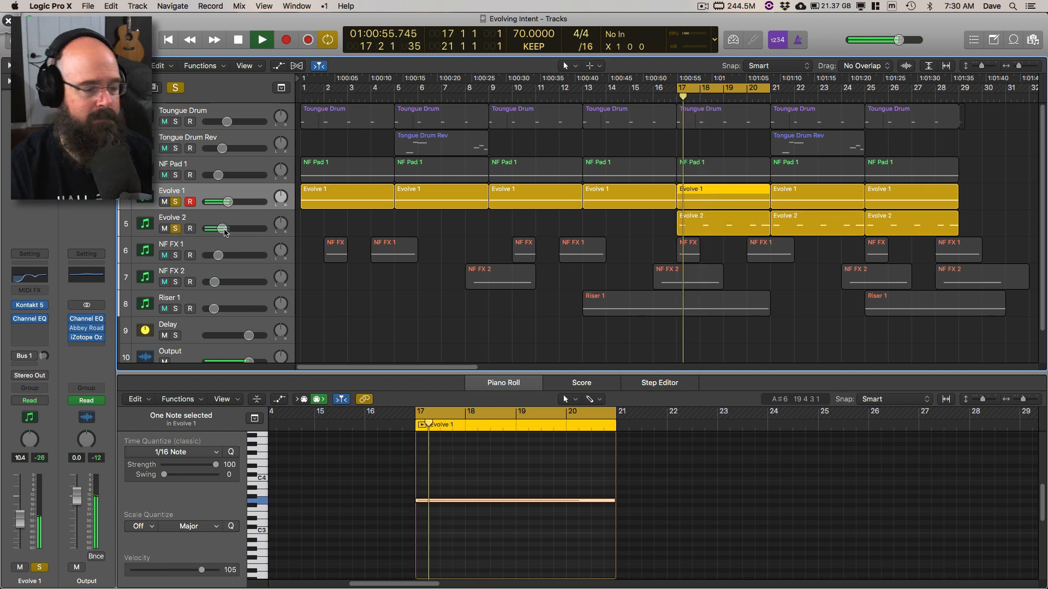
# Step: Replay the soloed Evolve 1 and Evolve 2 tracks from bar 17 and select the Evolve 2 track
pyautogui.press('space')
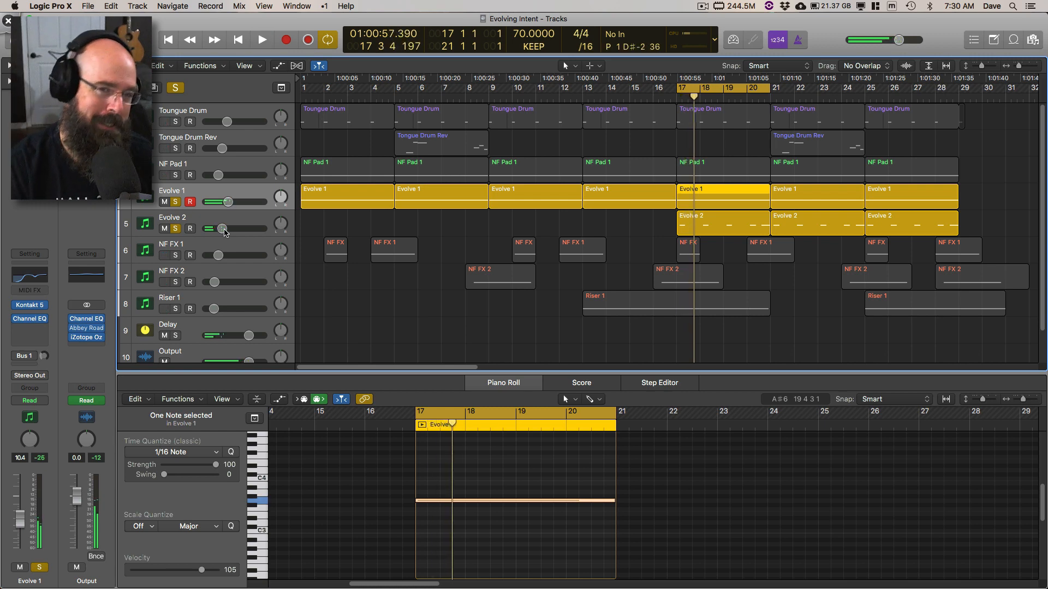
pyautogui.press('space')
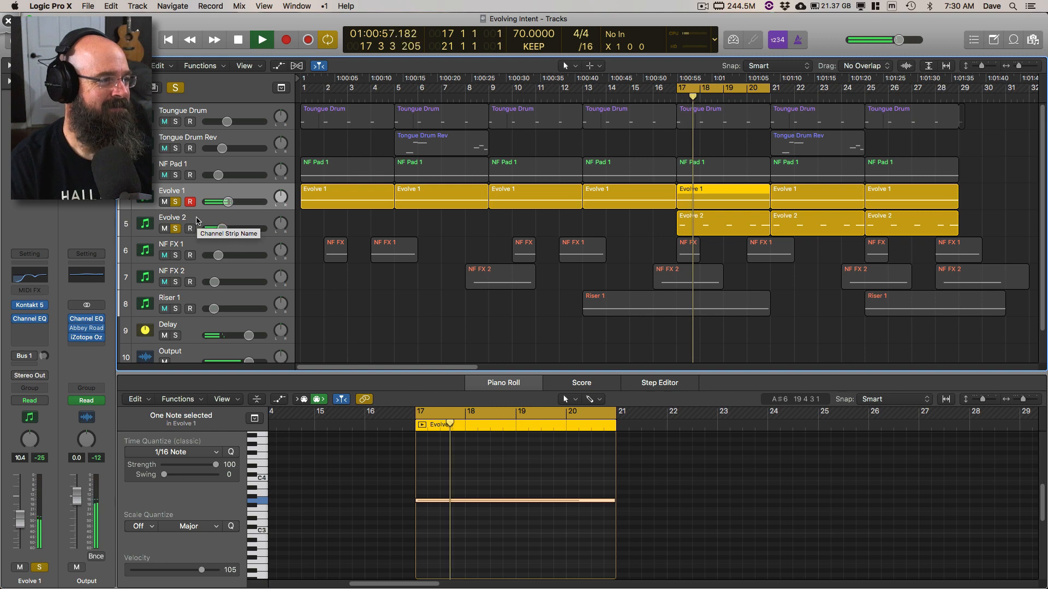
pyautogui.click(196, 220)
pyautogui.press('space')
# Step: Examine the Evolve 2 channel in the Mixer, close it, and play the soloed Evolve pair again
pyautogui.press('super+2')
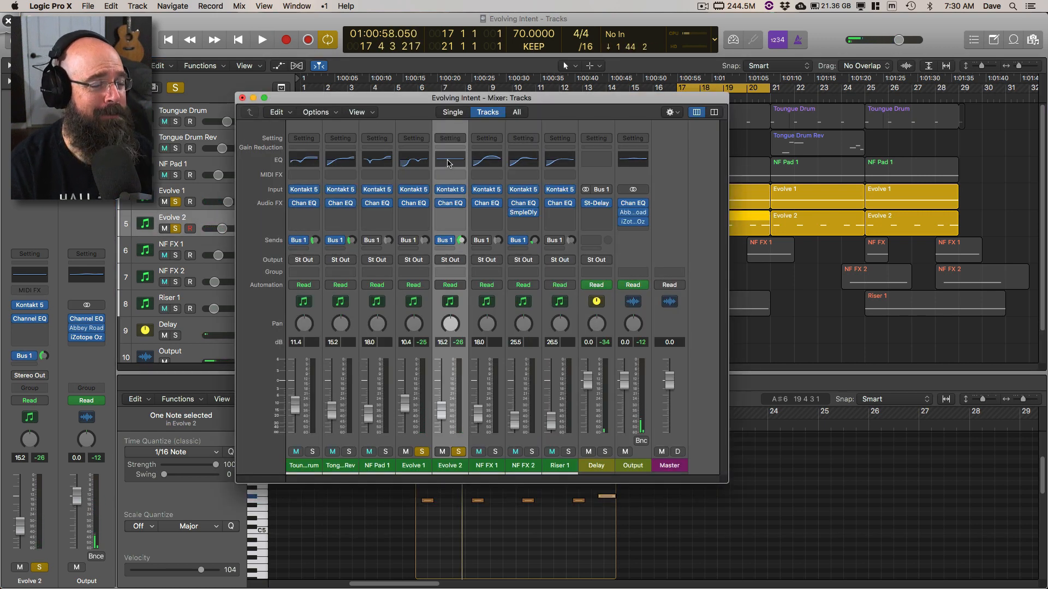
pyautogui.click(242, 98)
pyautogui.press('space')
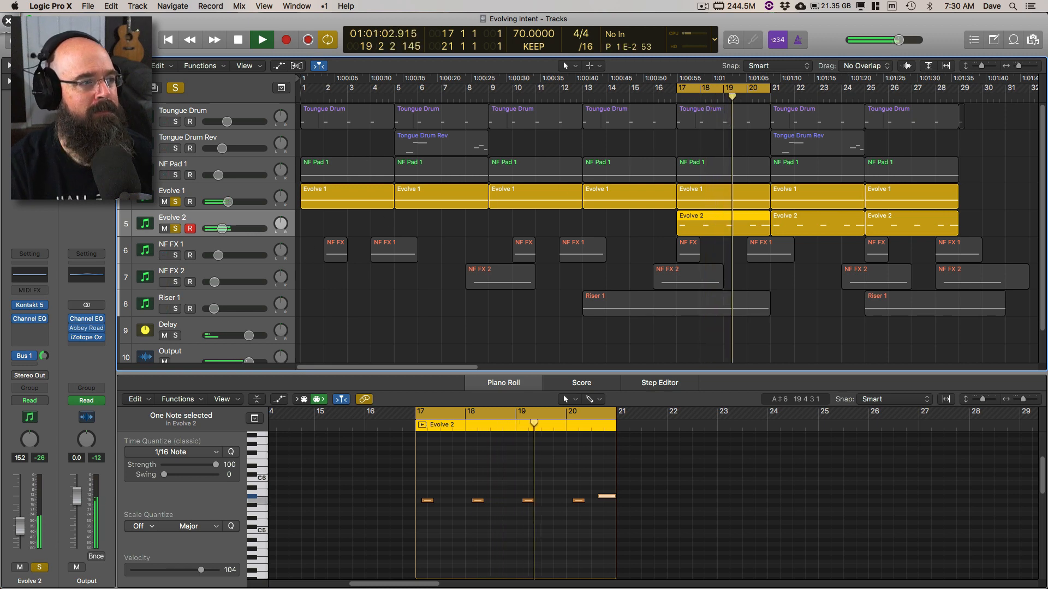
# Step: Clear all track solos and play the full arrangement from bar 17
pyautogui.press('space')
pyautogui.click(175, 88)
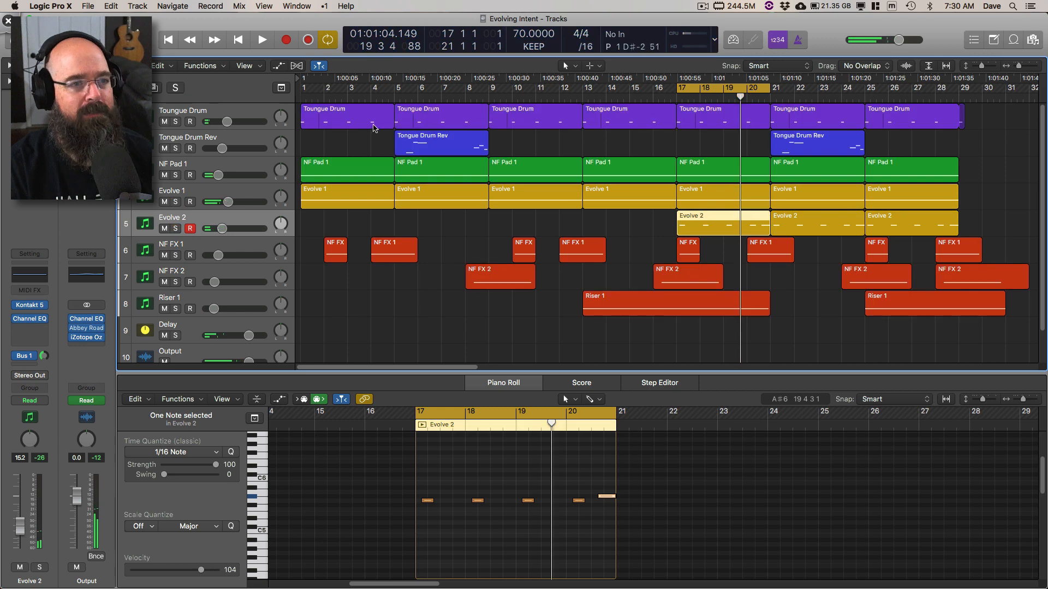
pyautogui.press('space')
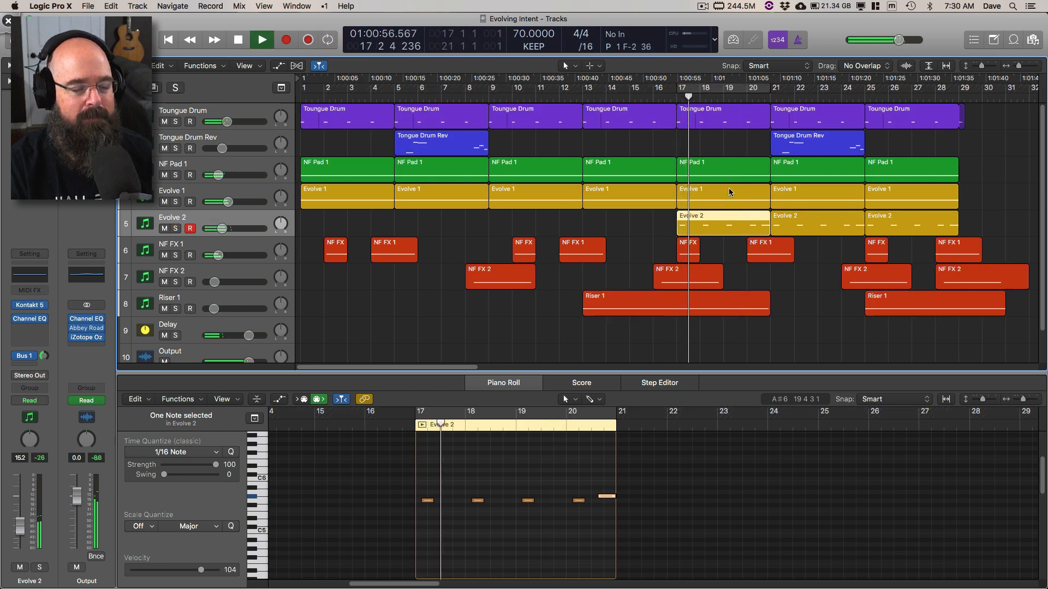
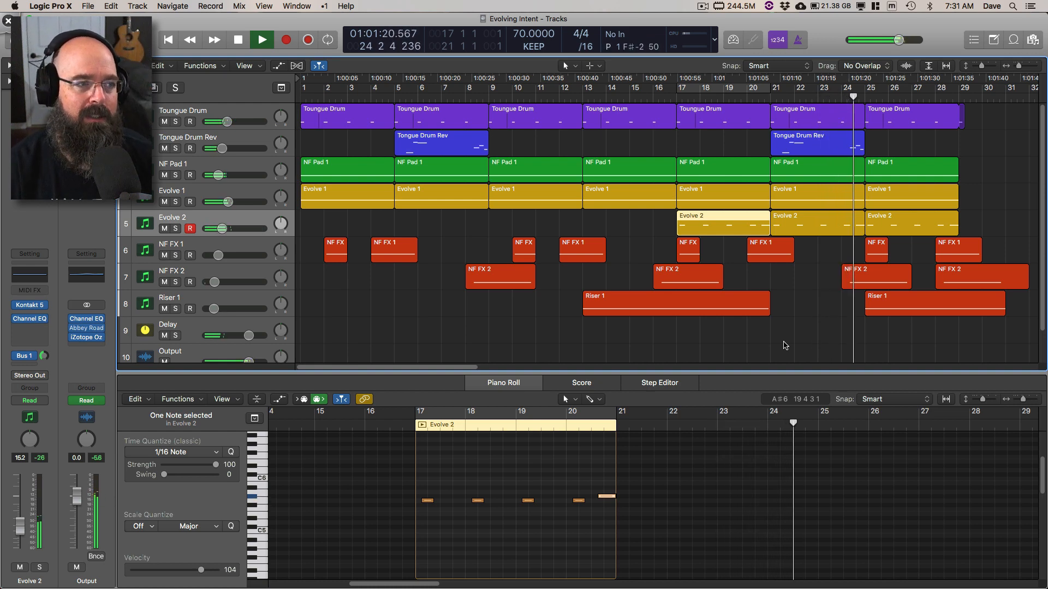
# Step: Switch to Deskscribble, circle the first Tongue Drum Rev region, mark across to the second one, and erase the annotations
pyautogui.press('super+shift+d')
pyautogui.moveTo(474, 115)
pyautogui.mouseDown()
pyautogui.moveTo(458, 178)
pyautogui.moveTo(449, 135)
pyautogui.mouseUp()
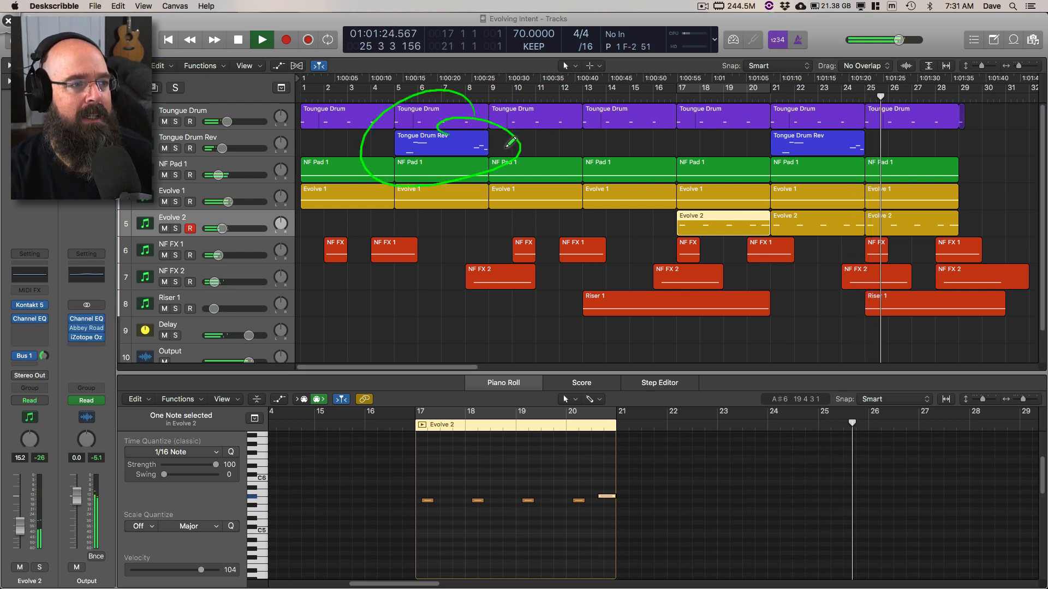
pyautogui.moveTo(503, 148)
pyautogui.mouseDown()
pyautogui.moveTo(773, 133)
pyautogui.moveTo(760, 149)
pyautogui.mouseUp()
pyautogui.press('Delete')
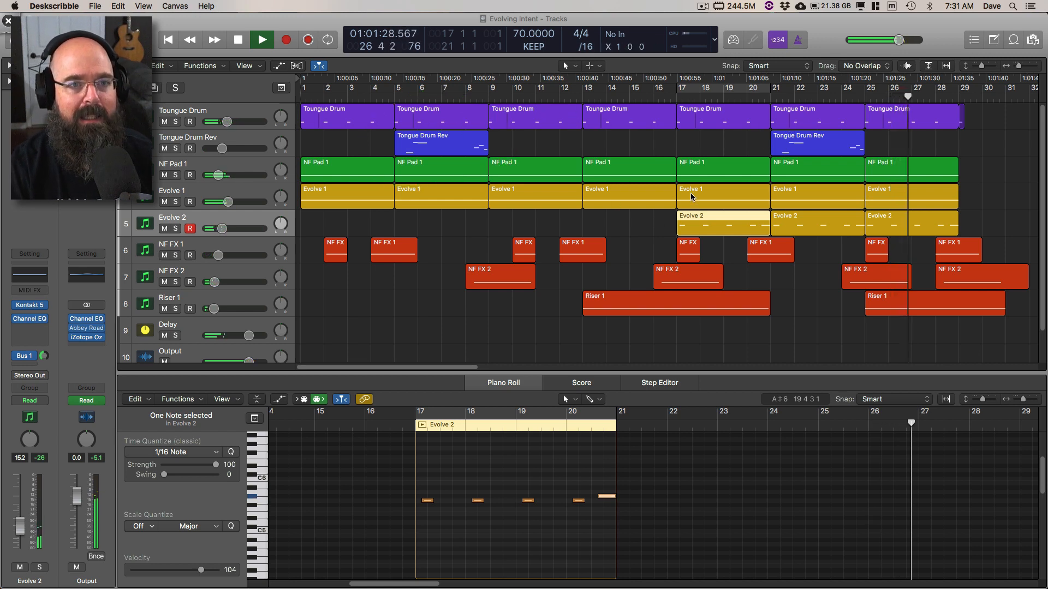
# Step: Follow the arrangement's playback through its closing bars and stop it just after bar 31
pyautogui.hscroll(15, 689, 191)
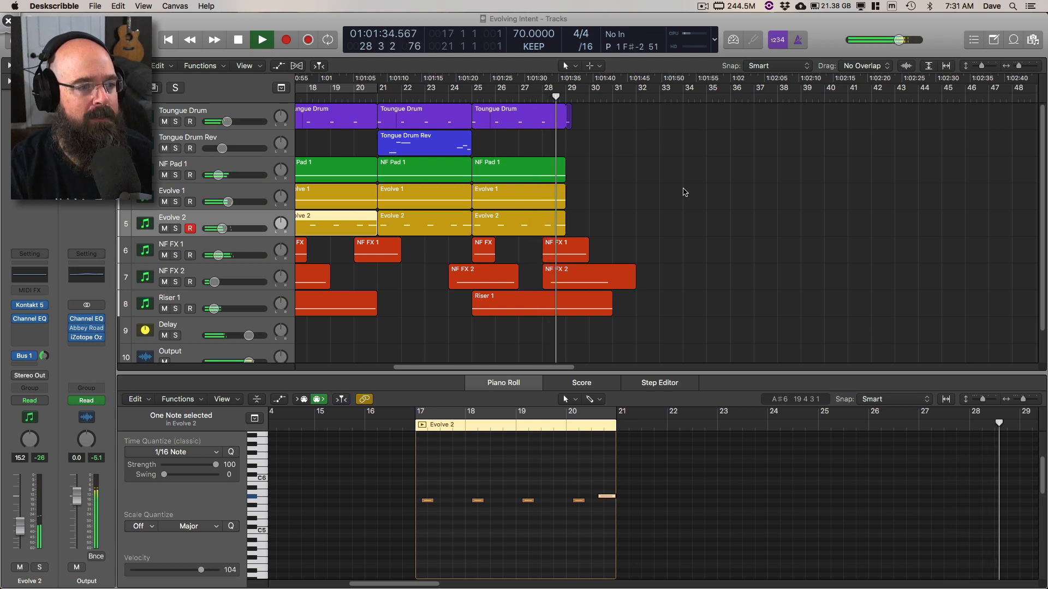
pyautogui.hscroll(-2, 685, 196)
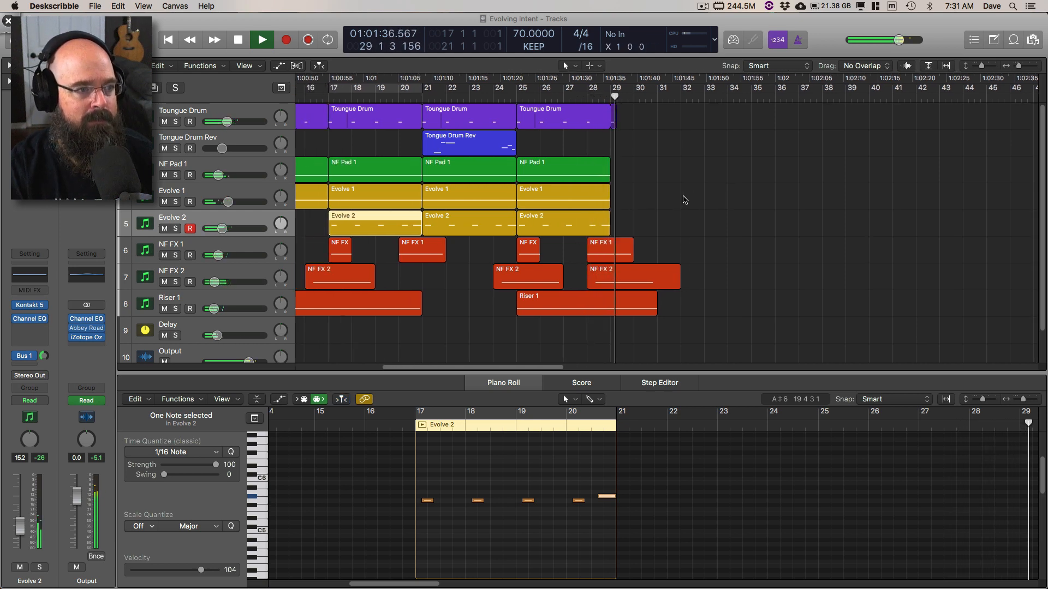
pyautogui.hscroll(-10, 685, 200)
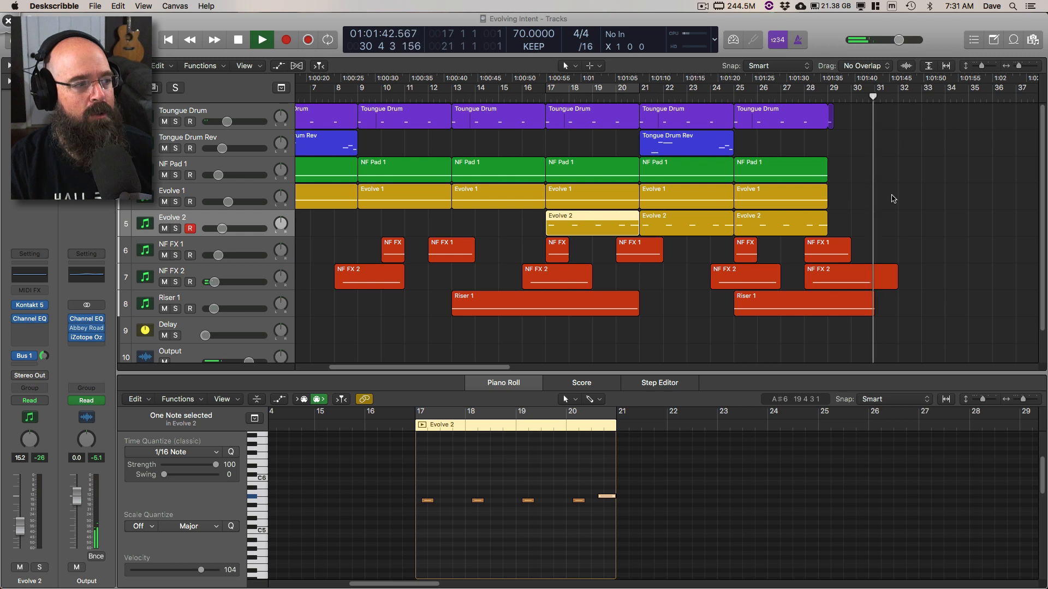
pyautogui.click(877, 200)
pyautogui.press('space')
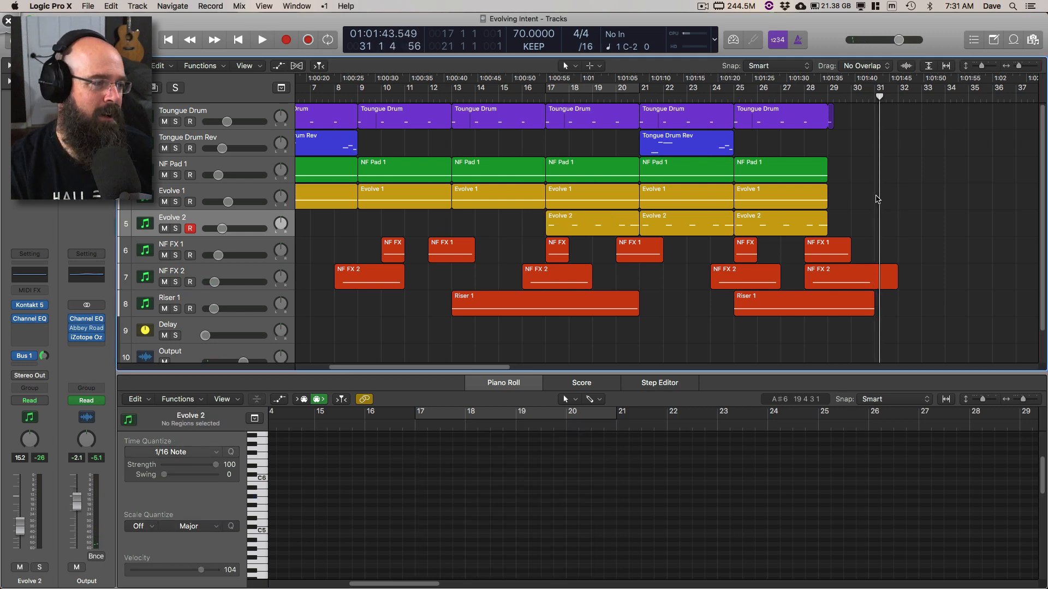
# Step: Fit all regions of the arrangement in the tracks area and clear the region selection
pyautogui.scroll(-2, 881, 182)
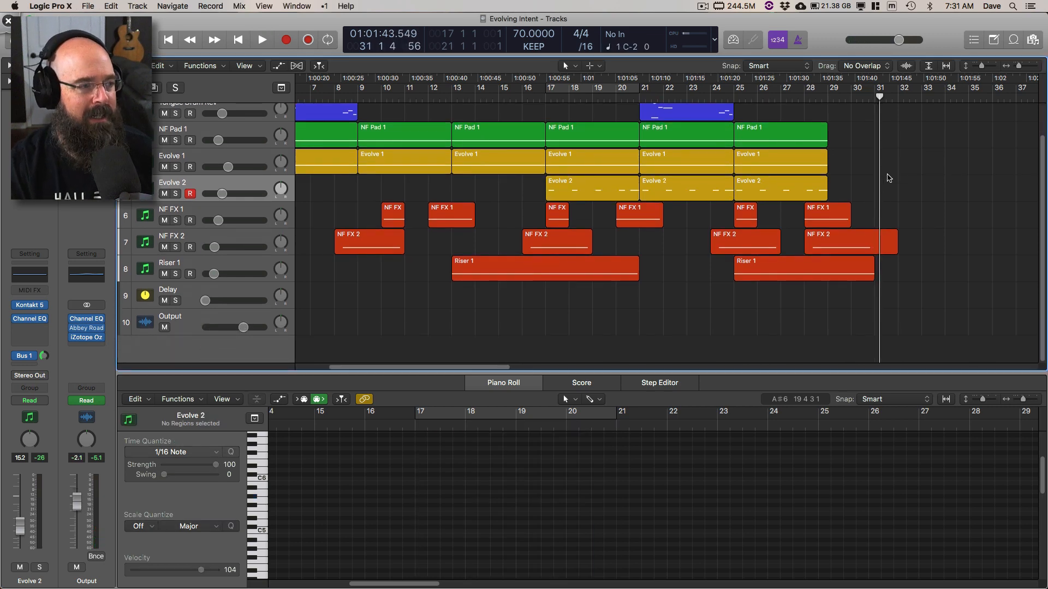
pyautogui.scroll(2, 887, 179)
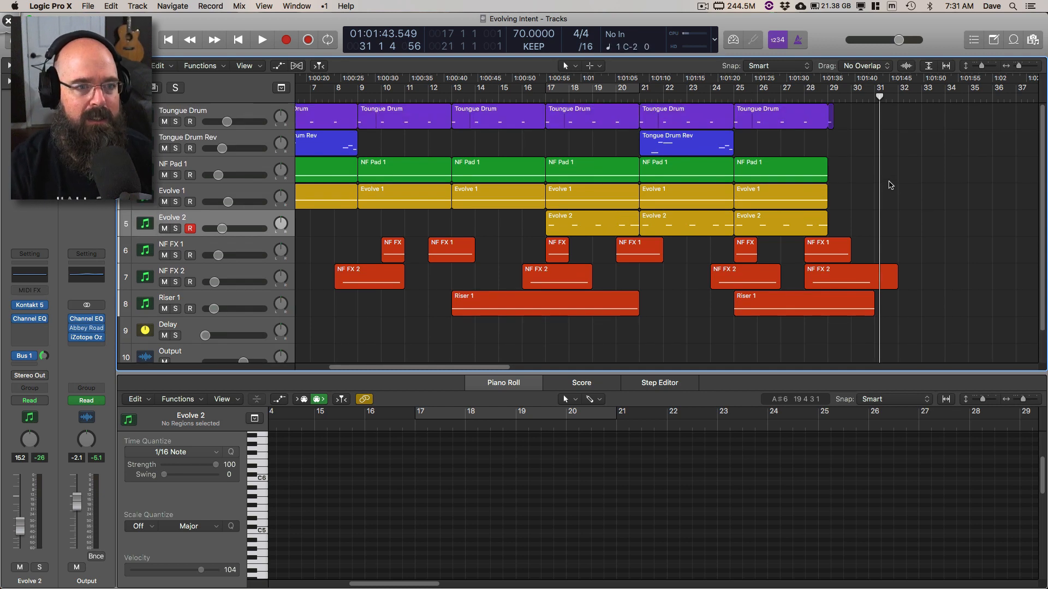
pyautogui.press('super+a')
pyautogui.press('z')
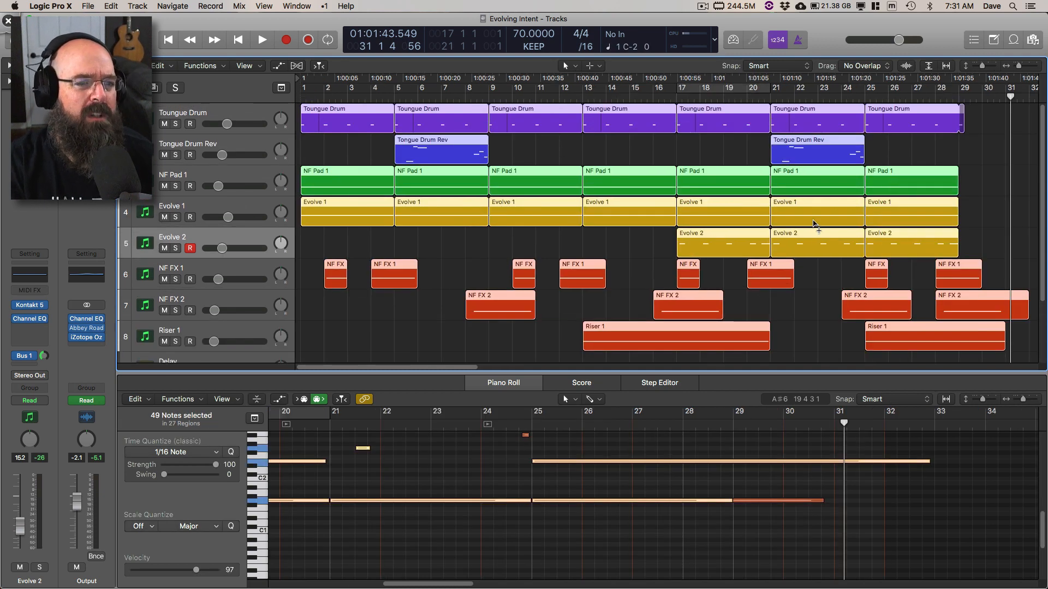
pyautogui.press('z')
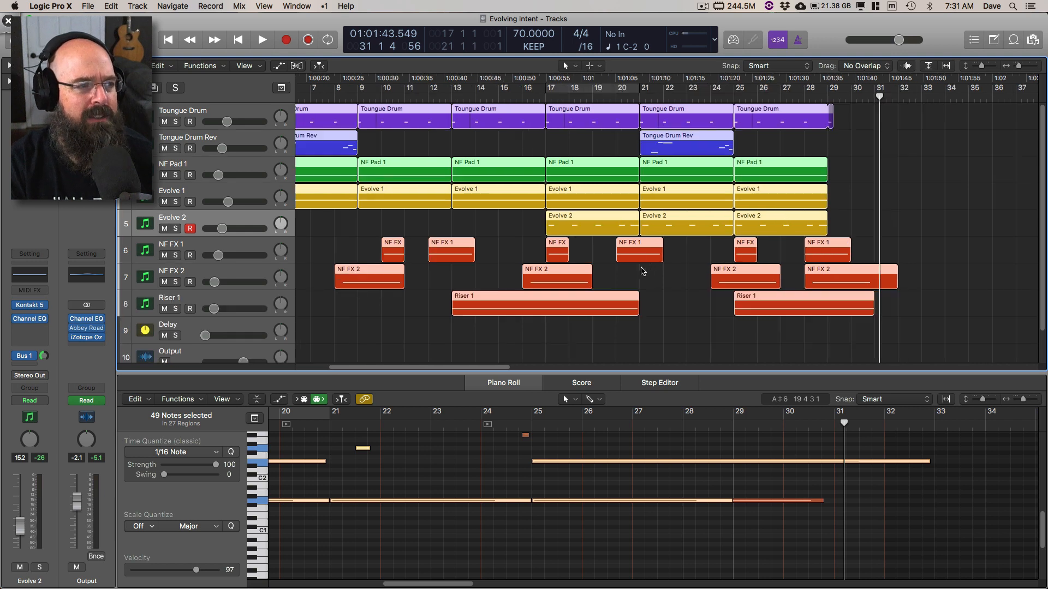
pyautogui.press('z')
pyautogui.click(523, 250)
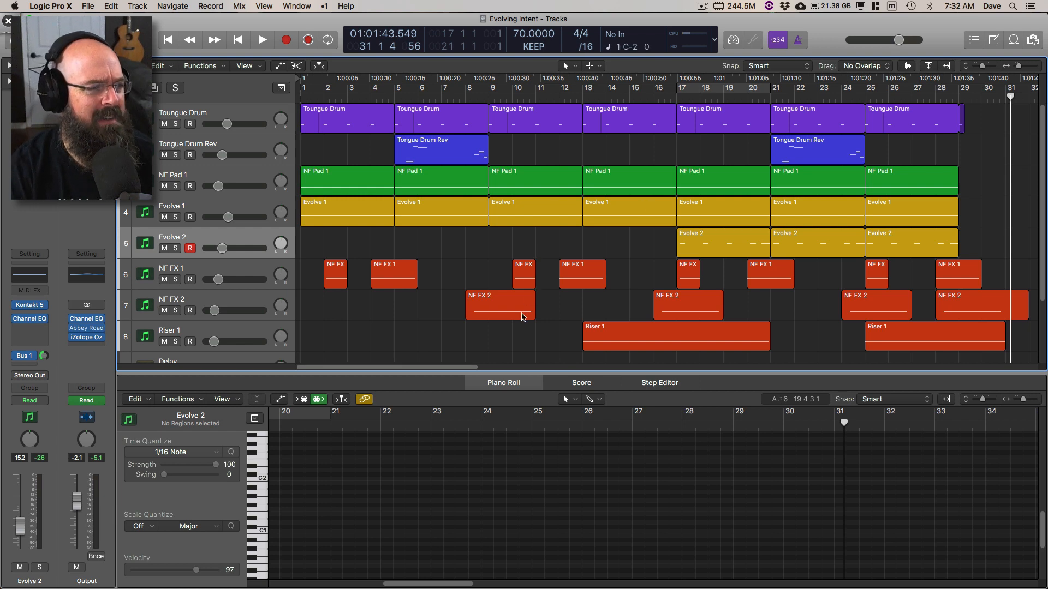
# Step: Select the Delay track and play the arrangement briefly from bar 25
pyautogui.scroll(-5, 529, 319)
pyautogui.click(242, 287)
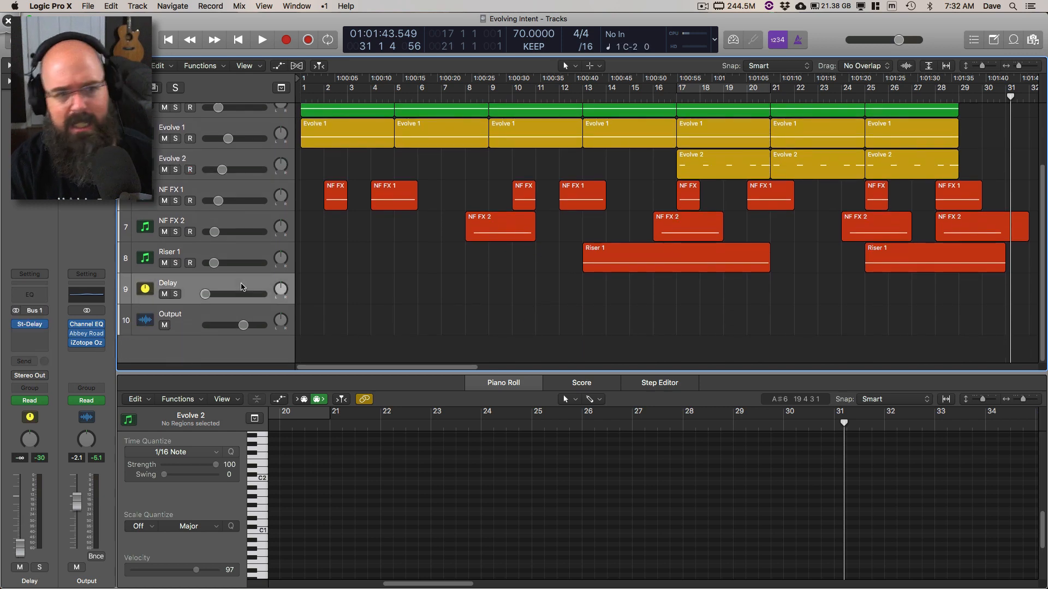
pyautogui.click(865, 98)
pyautogui.press('space')
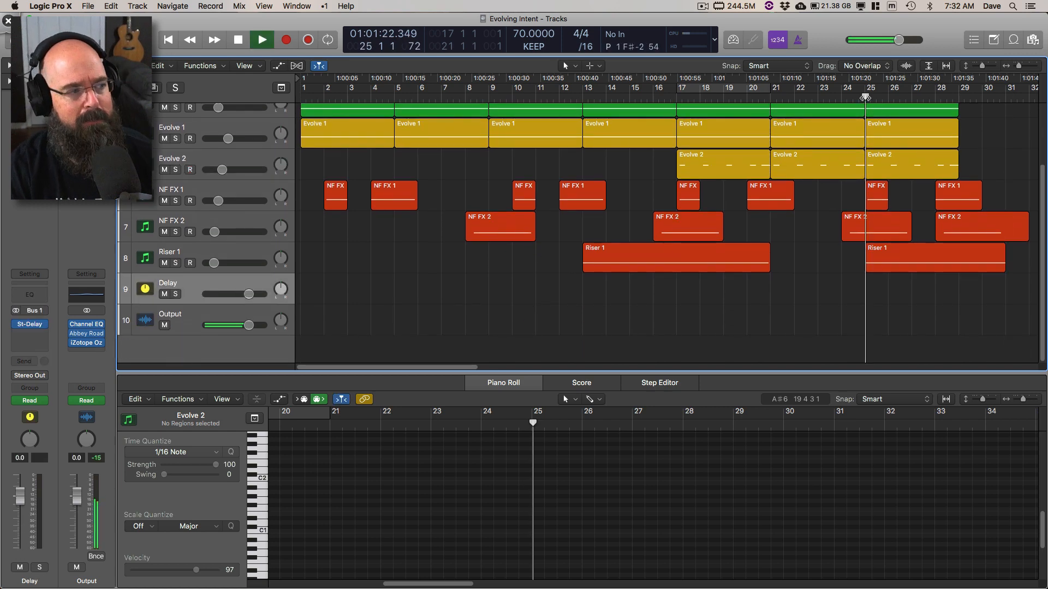
pyautogui.press('space')
# Step: Show the track automation and play a cycle range set from bar 29 to bar 36
pyautogui.press('a')
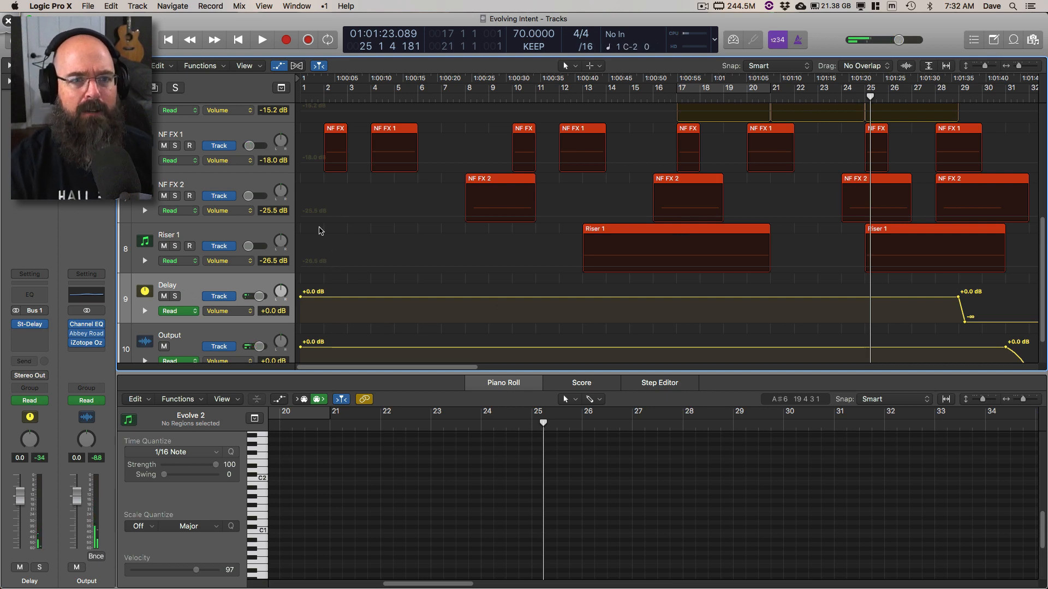
pyautogui.click(955, 100)
pyautogui.hscroll(10, 965, 164)
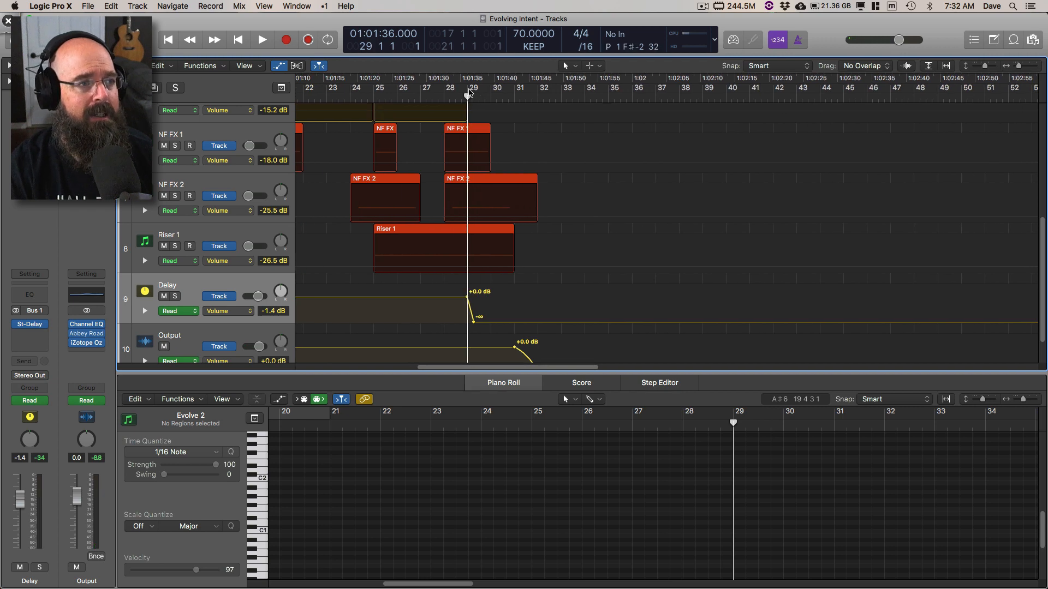
pyautogui.click(575, 93)
pyautogui.moveTo(469, 90); pyautogui.dragTo(633, 98)
pyautogui.press('space')
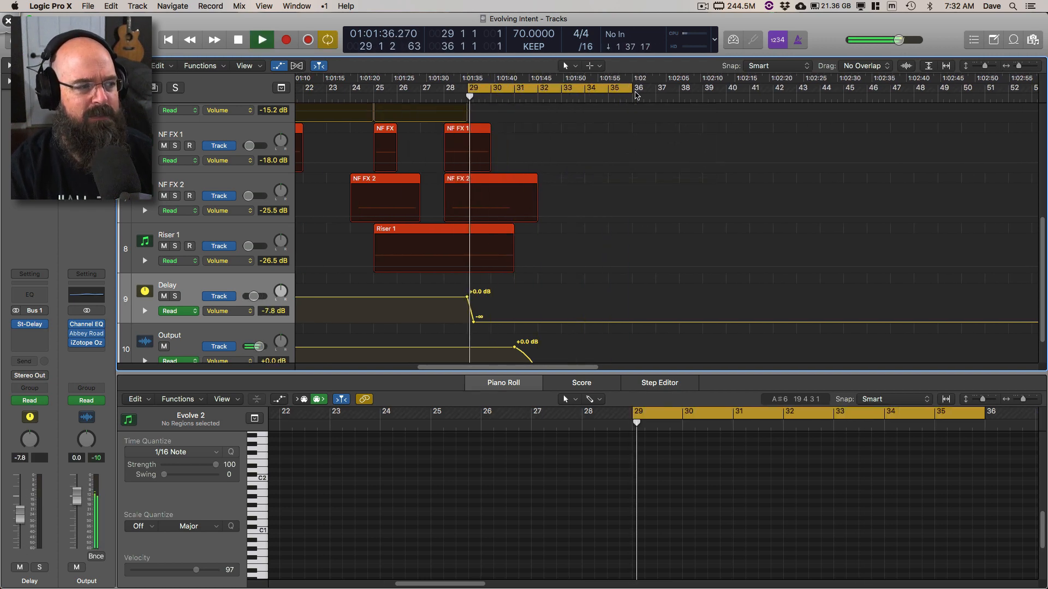
pyautogui.press('space')
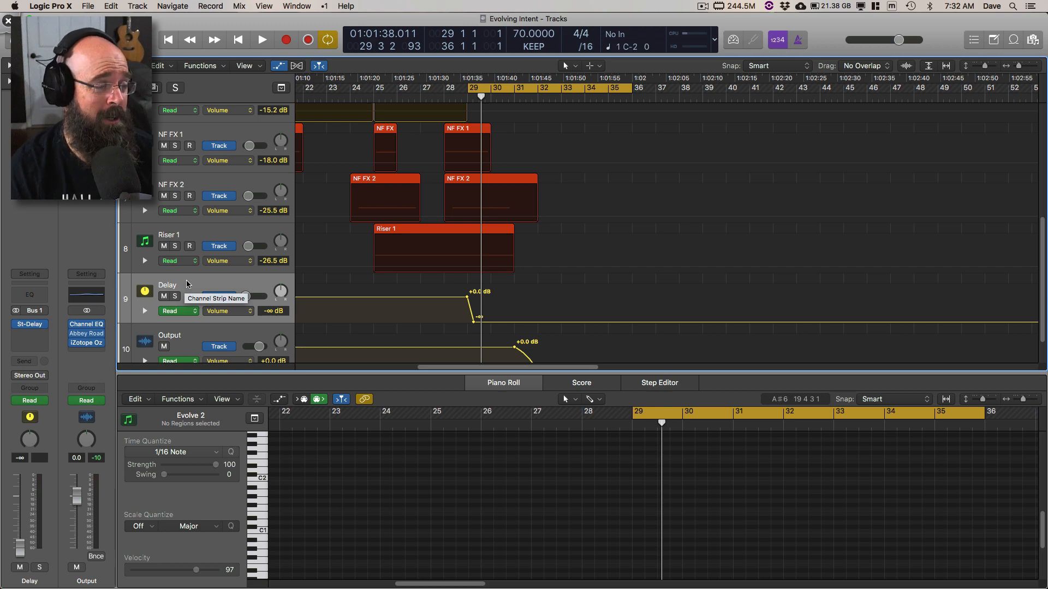
# Step: Compare the channel strip options offered for the Delay and Output channels, dismissing each without a choice
pyautogui.rightClick(33, 582)
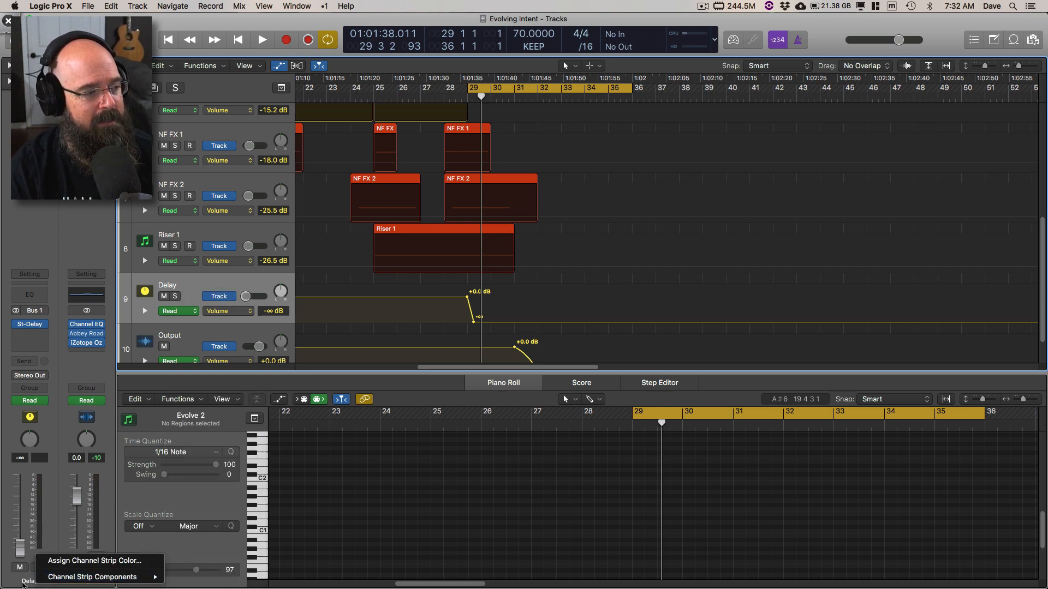
pyautogui.click(35, 582)
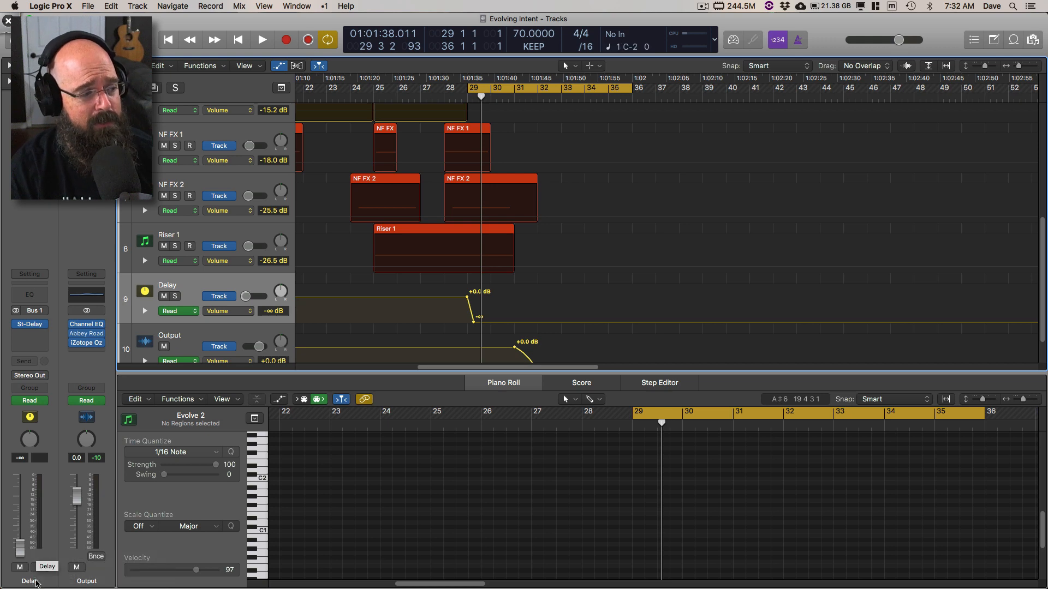
pyautogui.rightClick(81, 582)
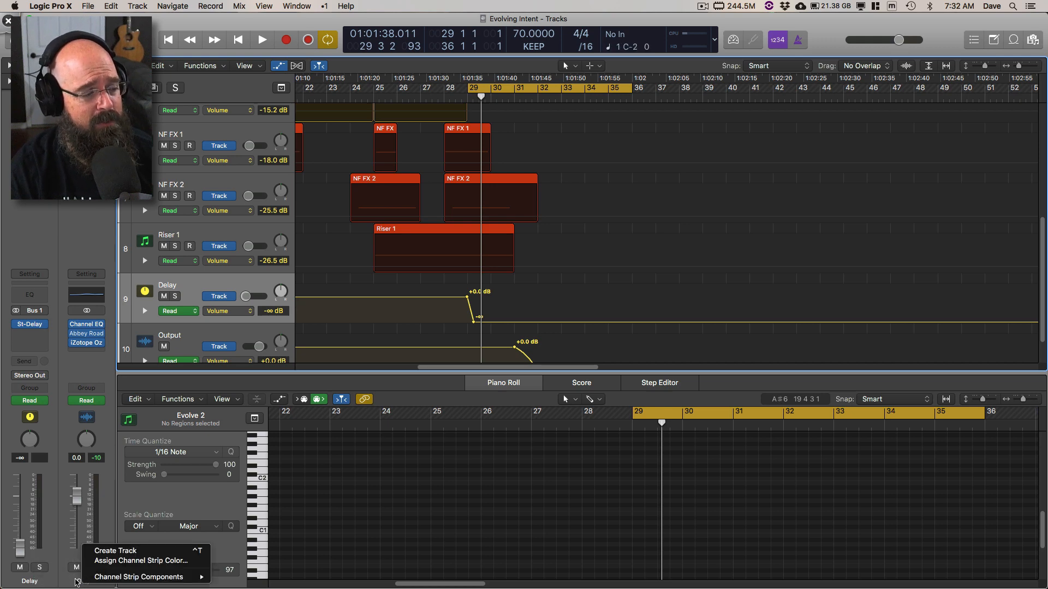
pyautogui.click(74, 579)
# Step: Examine the Delay and Output volume fades up close while playing the passage around bars 28 and 29
pyautogui.scroll(-3, 221, 323)
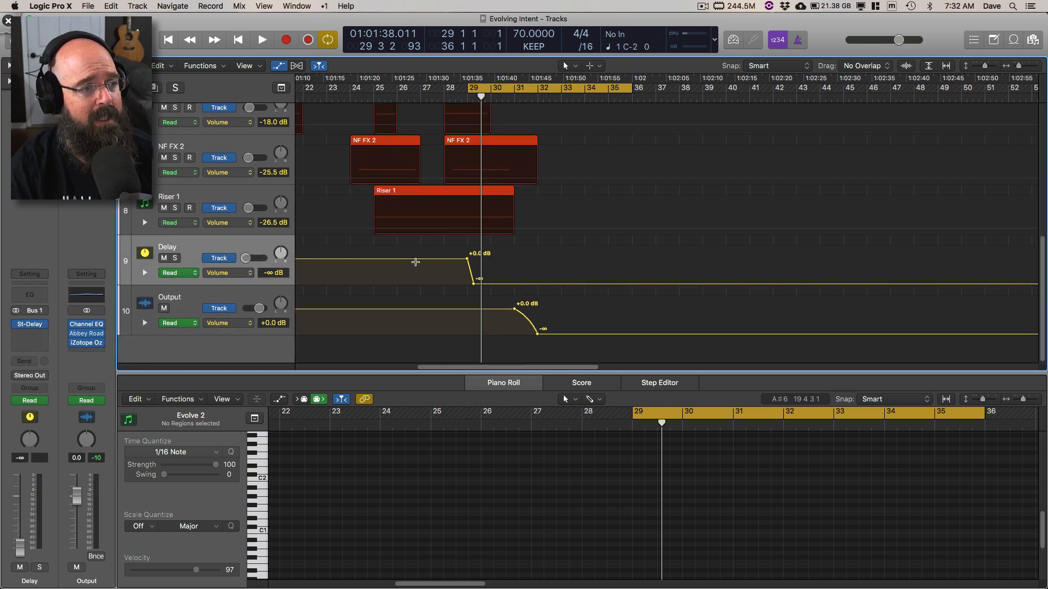
pyautogui.press('super+Right')
pyautogui.press('super+Right')
pyautogui.press('super+Right')
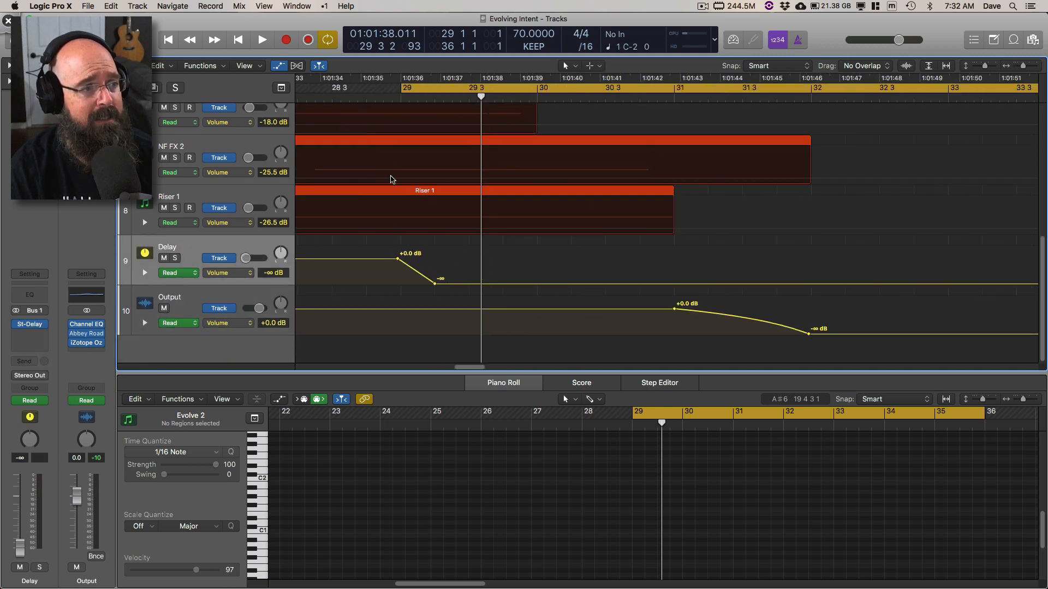
pyautogui.press('space')
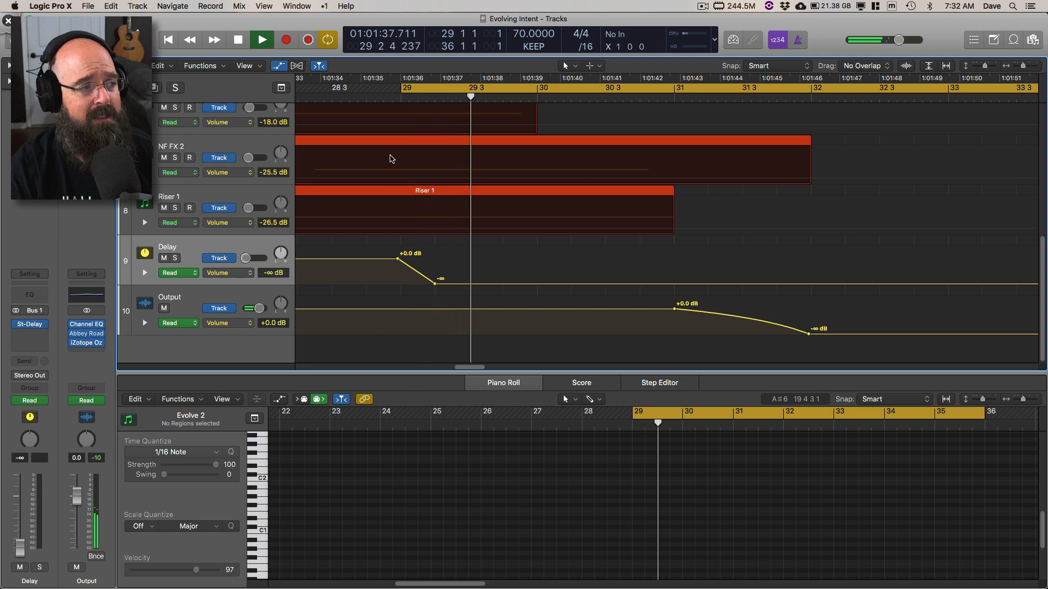
pyautogui.press('space')
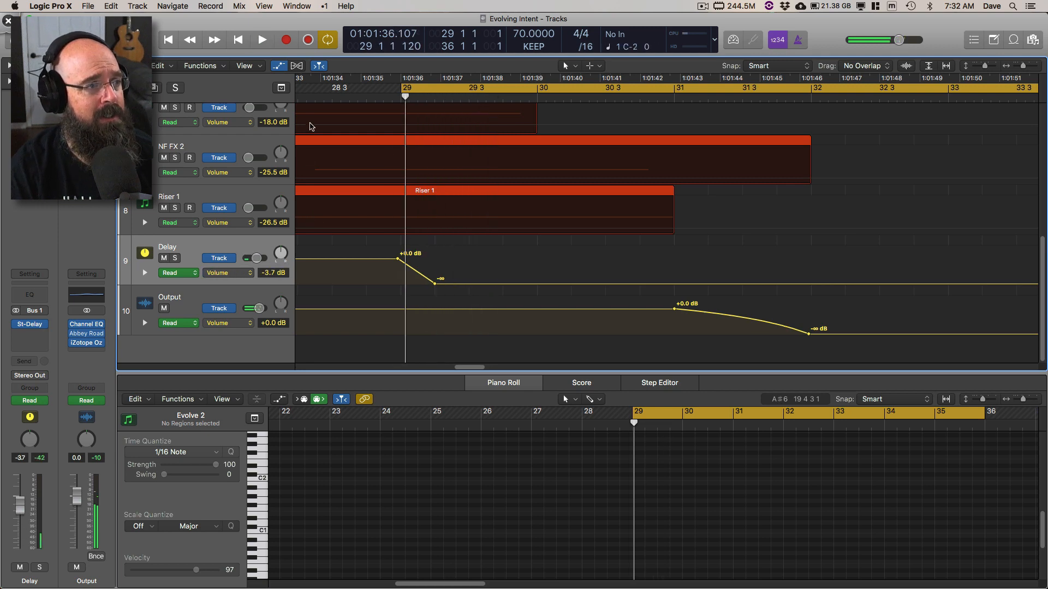
pyautogui.doubleClick(311, 98)
pyautogui.press('space')
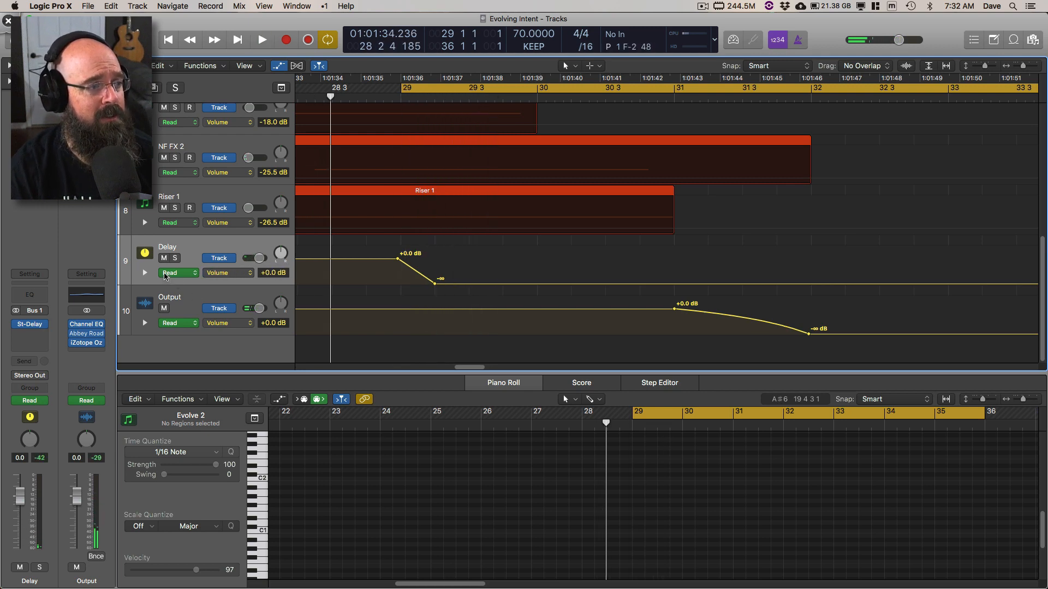
# Step: Turn off Read automation on the Delay channel and play the ending past bar 29
pyautogui.click(165, 274)
pyautogui.click(139, 270)
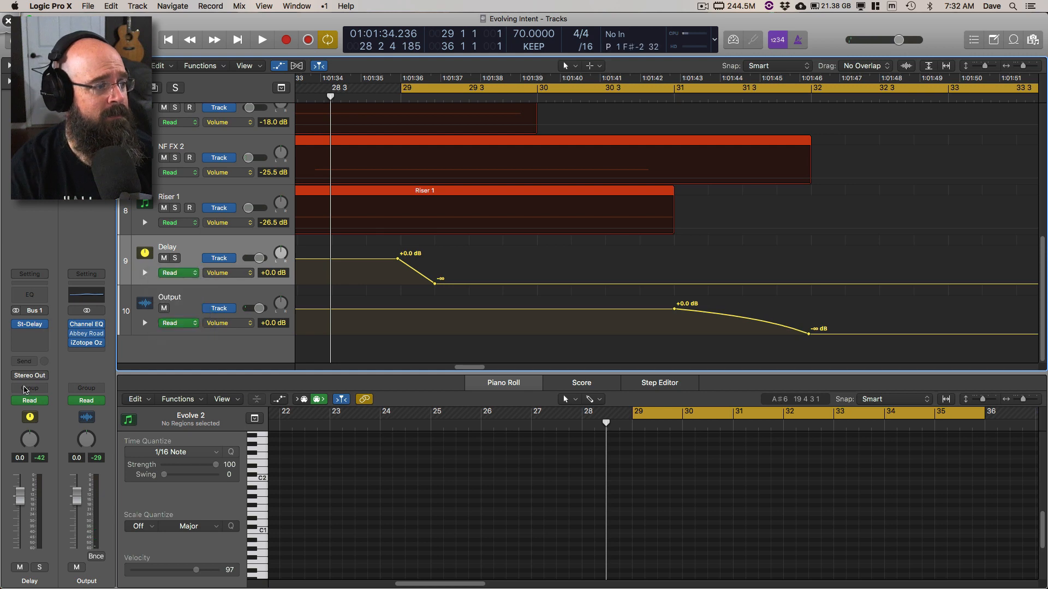
pyautogui.click(18, 402)
pyautogui.press('space')
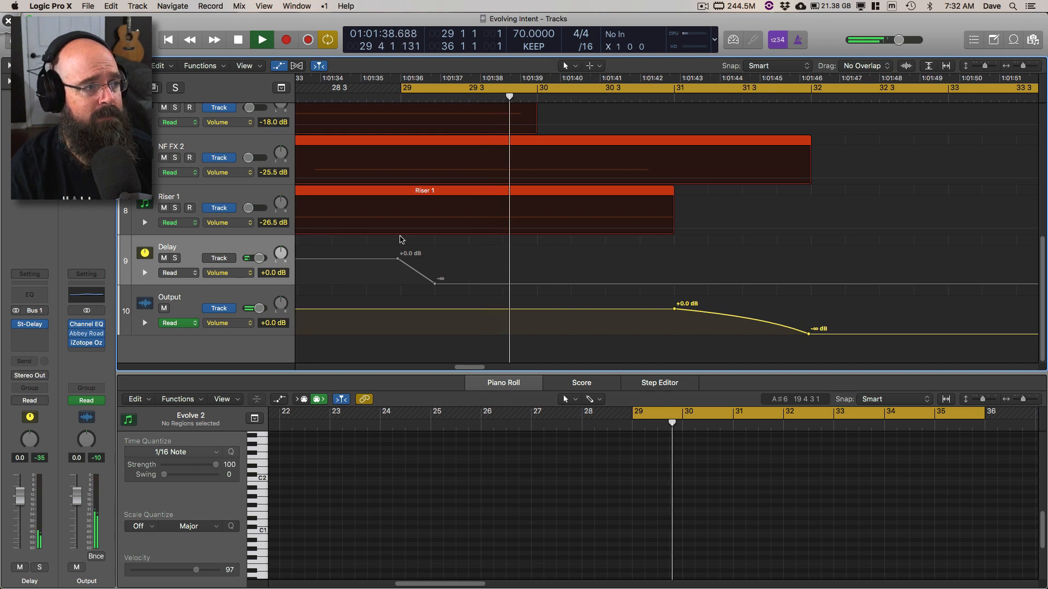
pyautogui.press('space')
# Step: Play the ending from bar 28 with the Delay automation switched off, stopping before bar 31
pyautogui.scroll(2, 472, 227)
pyautogui.hscroll(-5, 472, 227)
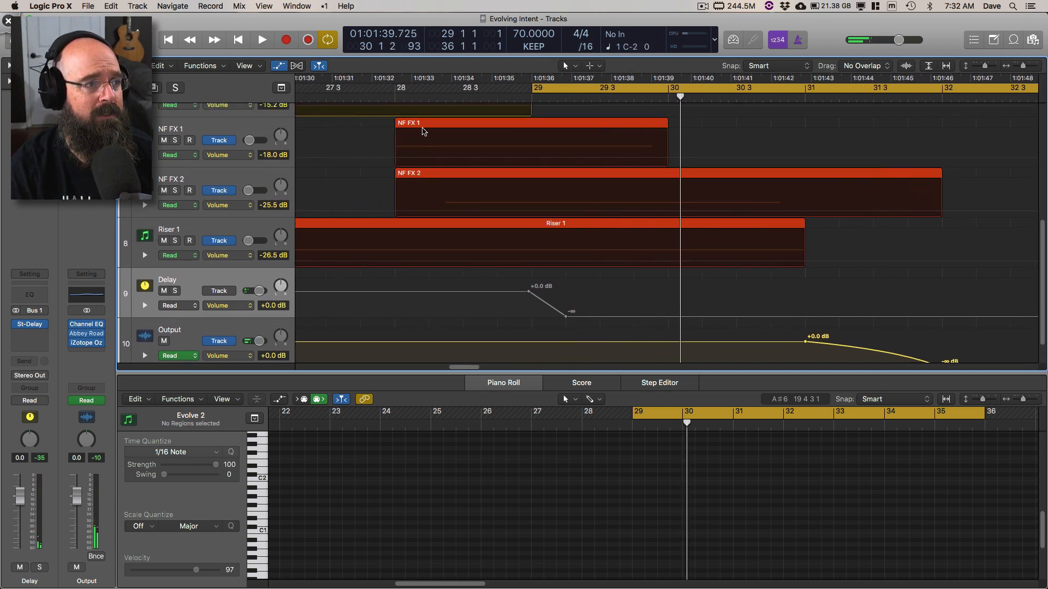
pyautogui.click(391, 97)
pyautogui.press('space')
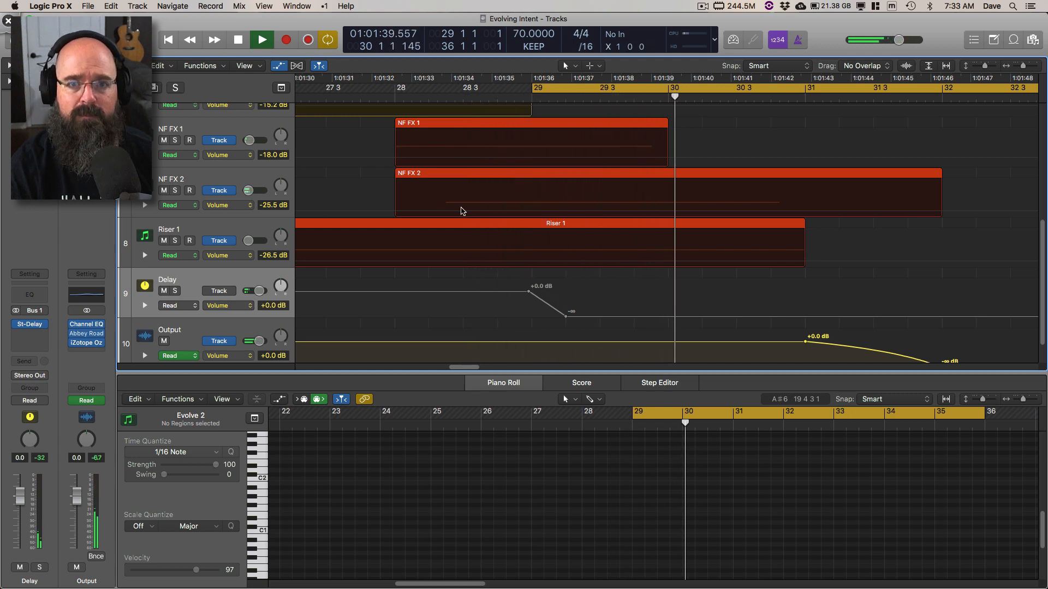
pyautogui.press('space')
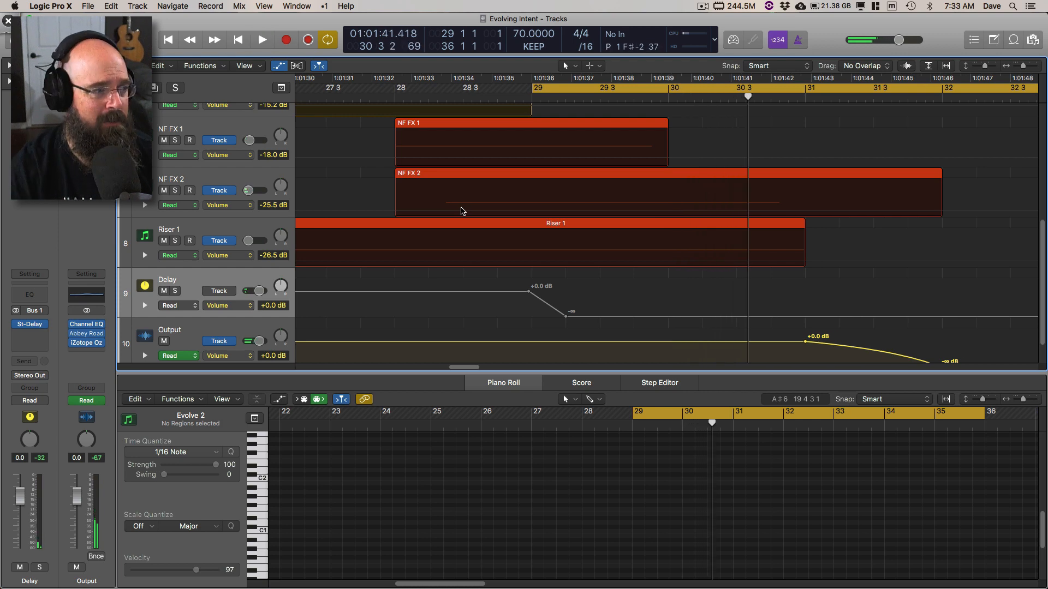
# Step: Re-enable Read automation on the Delay channel and play the ending from about bar 27 3
pyautogui.click(15, 401)
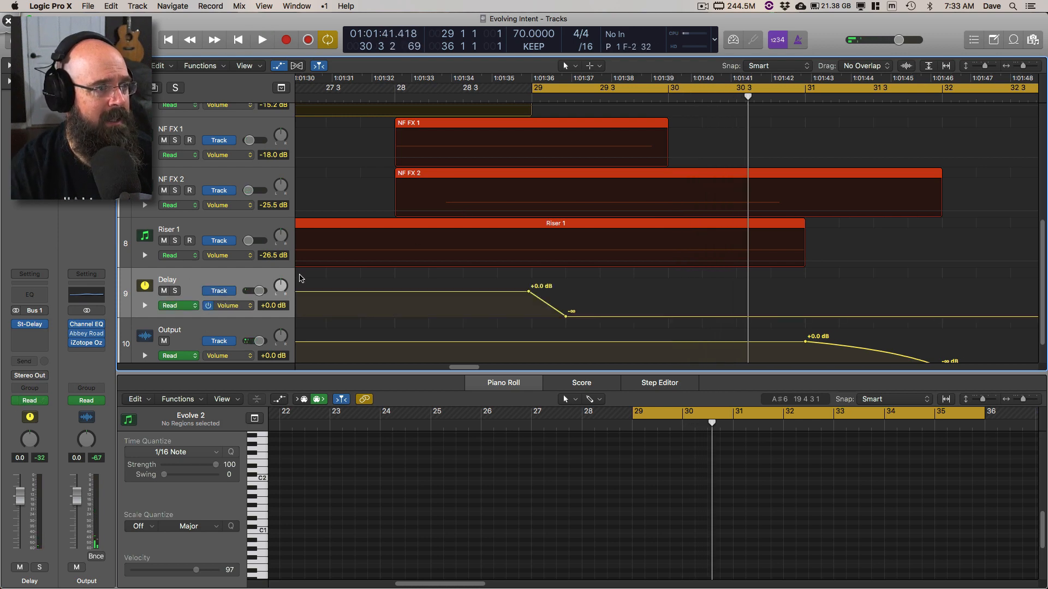
pyautogui.click(326, 88)
pyautogui.press('space')
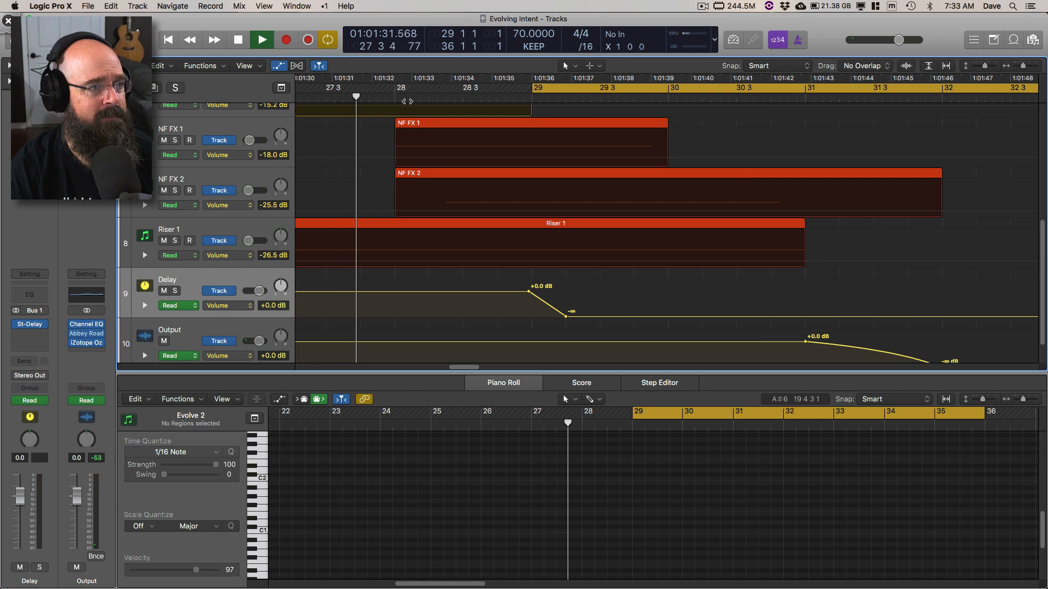
# Step: Follow the Output volume fade until just before bar 32, stop playback, and select the Output track
pyautogui.scroll(-3, 392, 114)
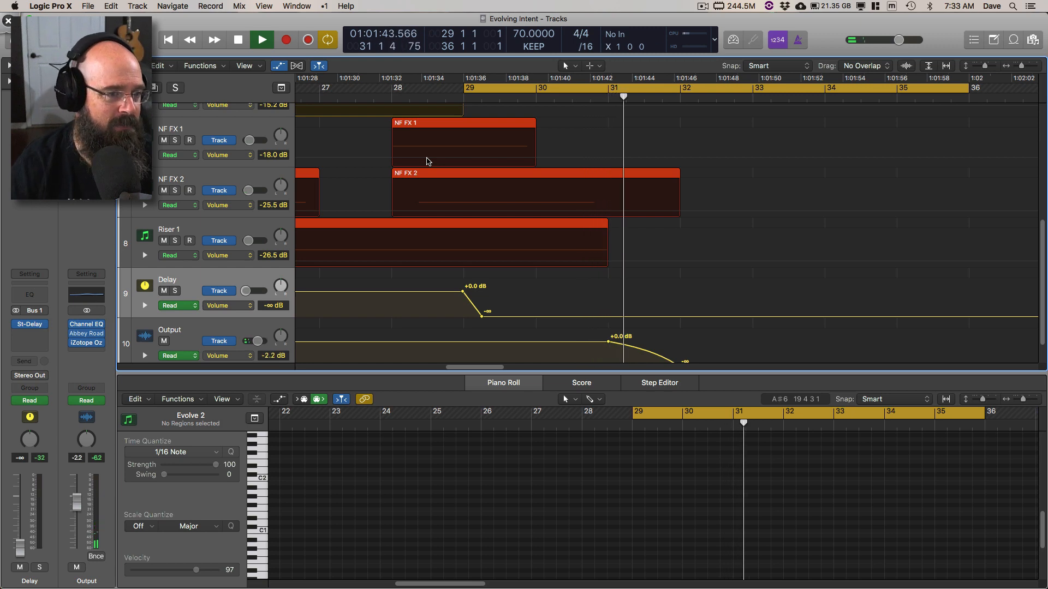
pyautogui.scroll(-1, 220, 300)
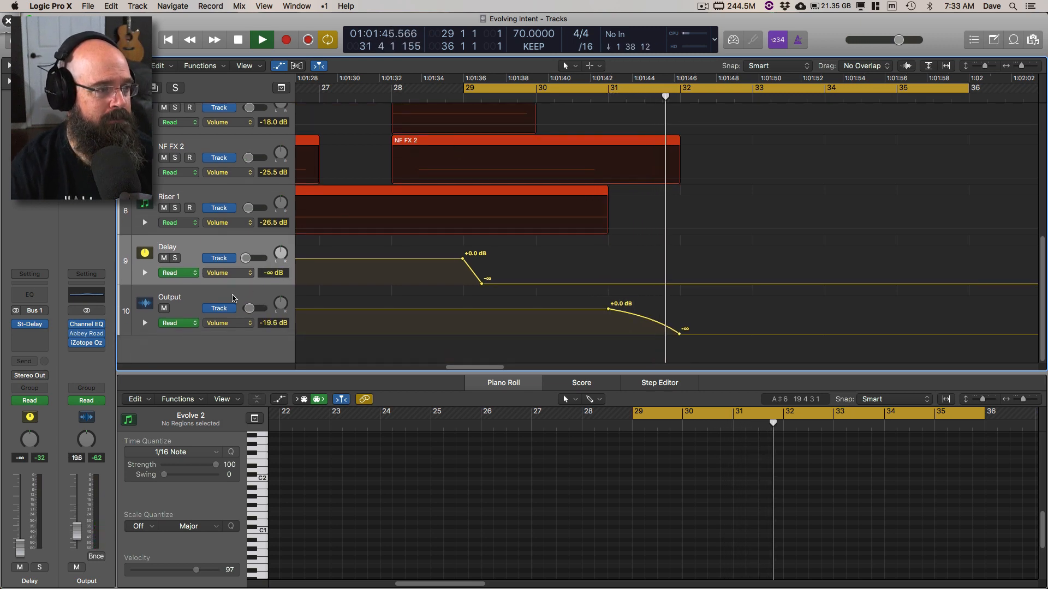
pyautogui.press('space')
pyautogui.click(221, 300)
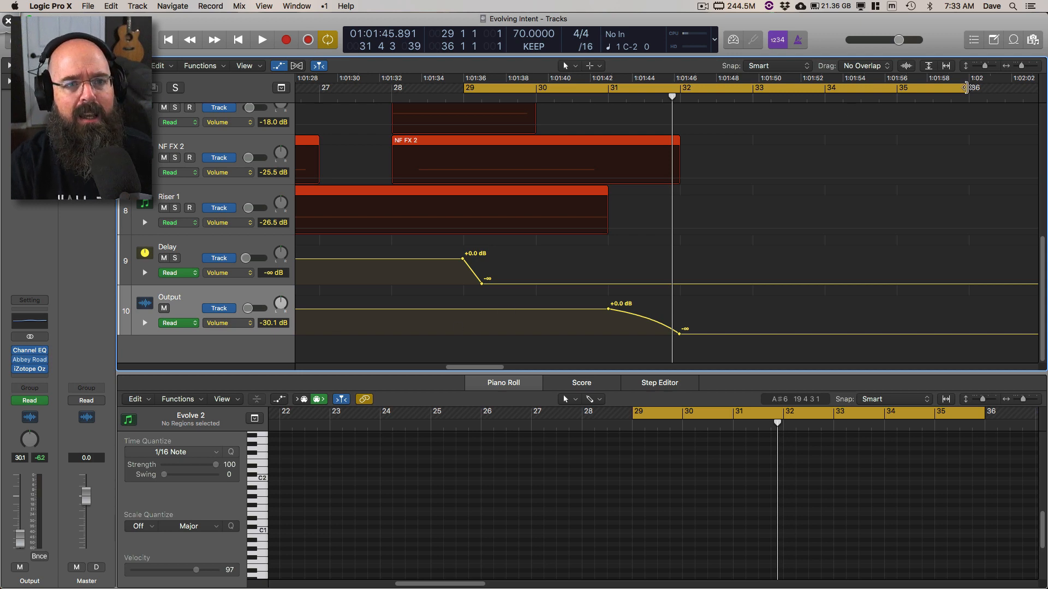
# Step: Shorten the cycle range so that it ends at bar 32
pyautogui.moveTo(966, 87); pyautogui.dragTo(679, 100)
pyautogui.press('super+Left')
pyautogui.press('super+Left')
pyautogui.press('super+Left')
pyautogui.press('super+Left')
pyautogui.press('super+Left')
pyautogui.hscroll(-2, 711, 168)
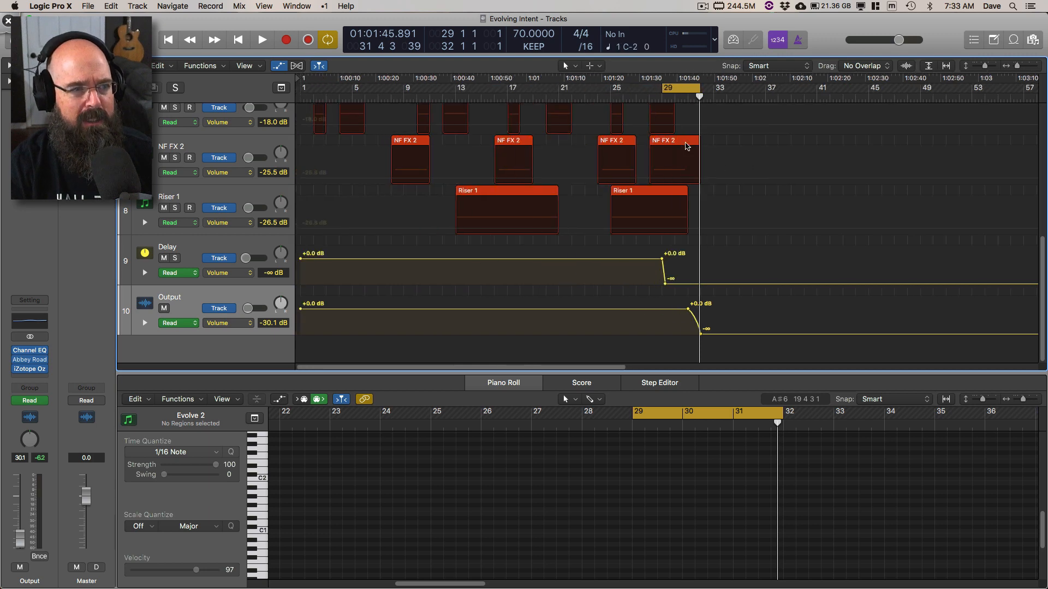
# Step: Hide the track automation and set the cycle range from bar 25 to bar 33
pyautogui.press('a')
pyautogui.scroll(5, 677, 124)
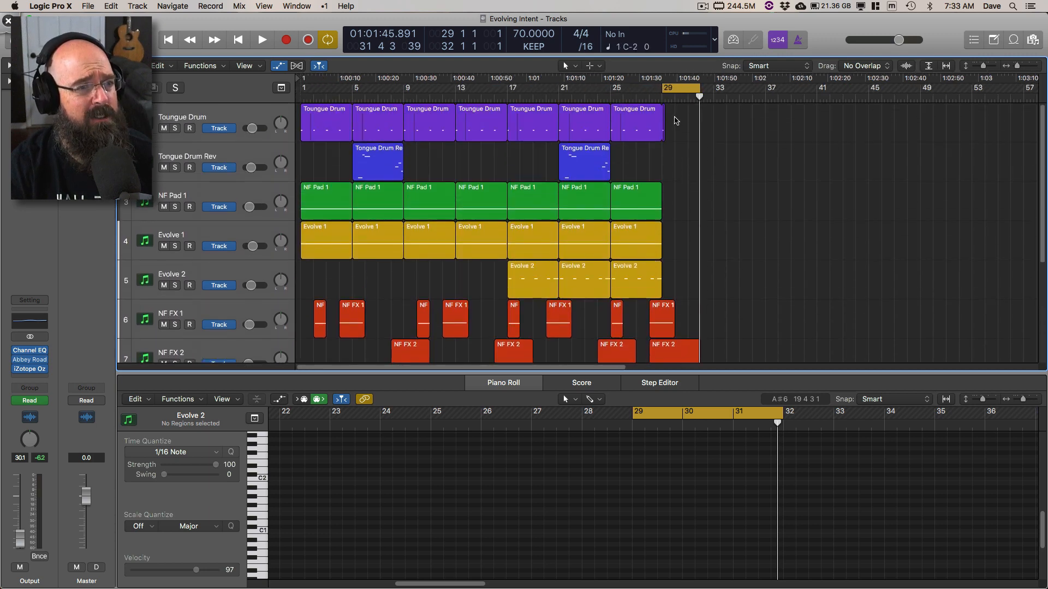
pyautogui.moveTo(631, 90); pyautogui.dragTo(738, 94)
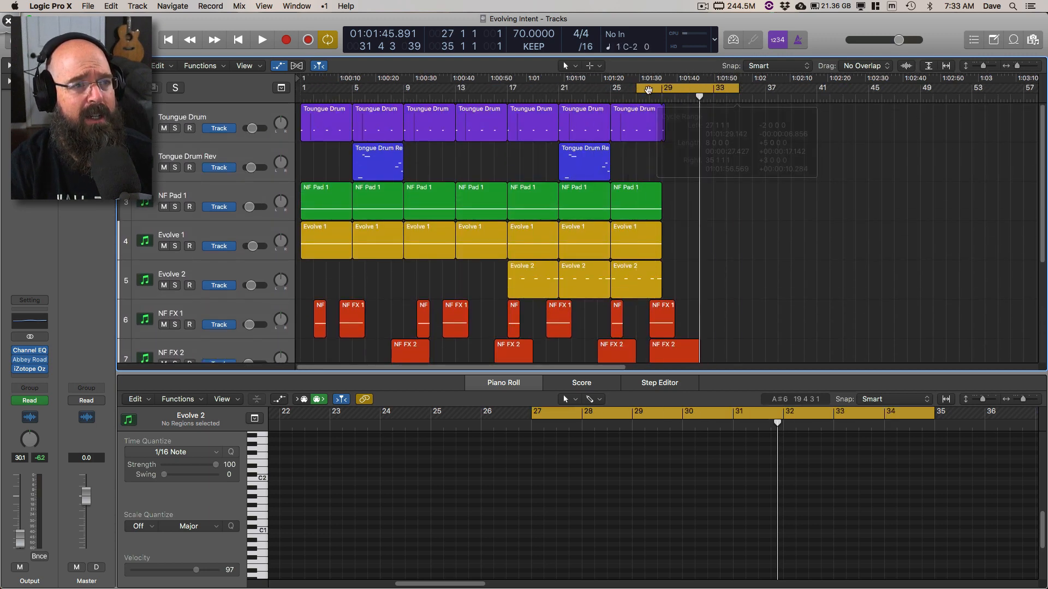
pyautogui.moveTo(615, 90); pyautogui.dragTo(713, 97)
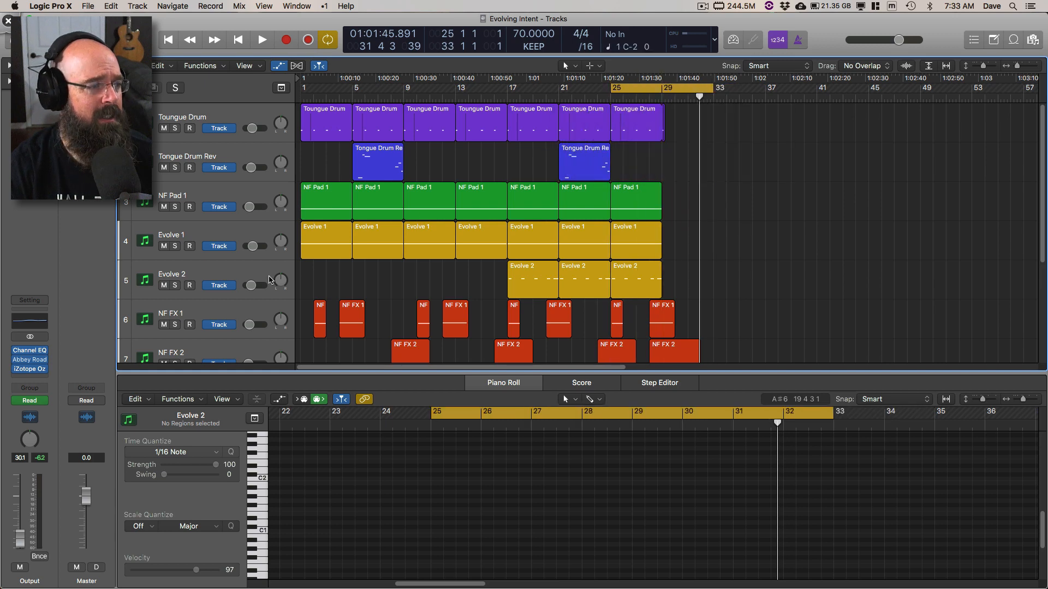
# Step: Open the mixer and, in Deskscribble, circle the Output channel and draw an arrow pointing at the Master channel
pyautogui.scroll(-5, 226, 313)
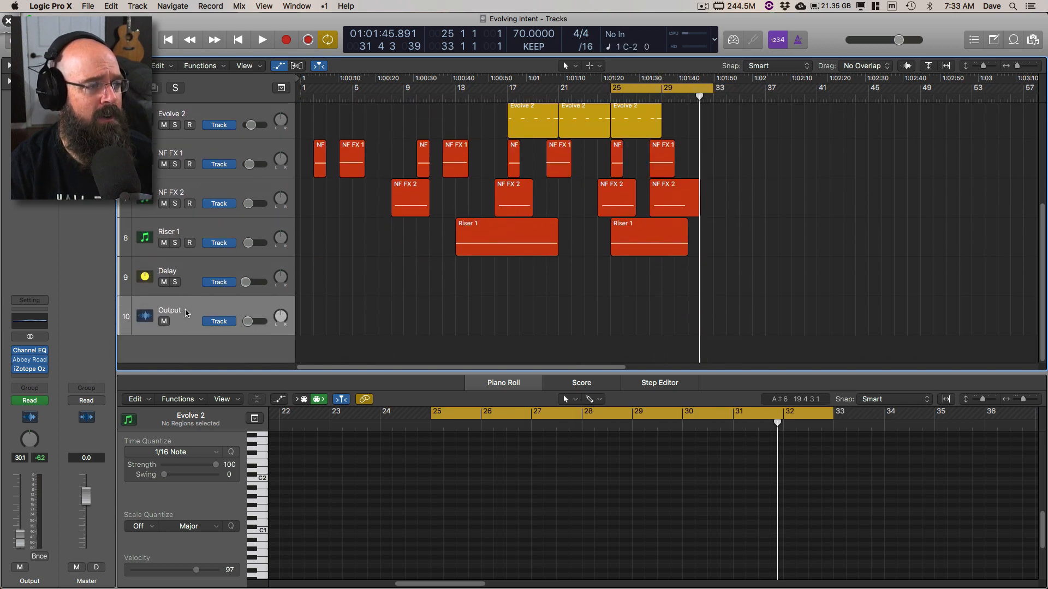
pyautogui.press('x')
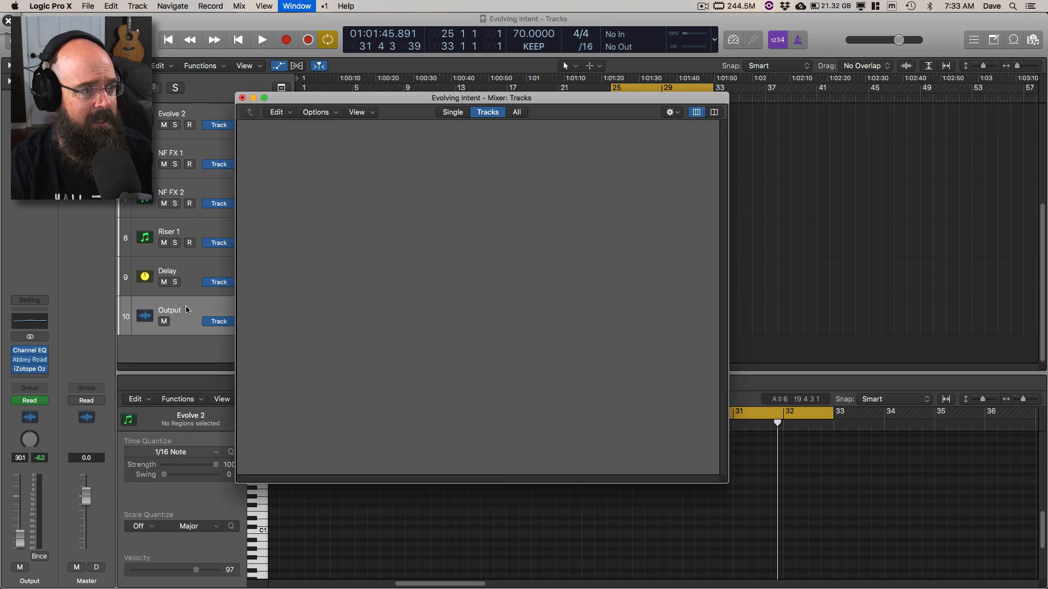
pyautogui.press('super+Tab')
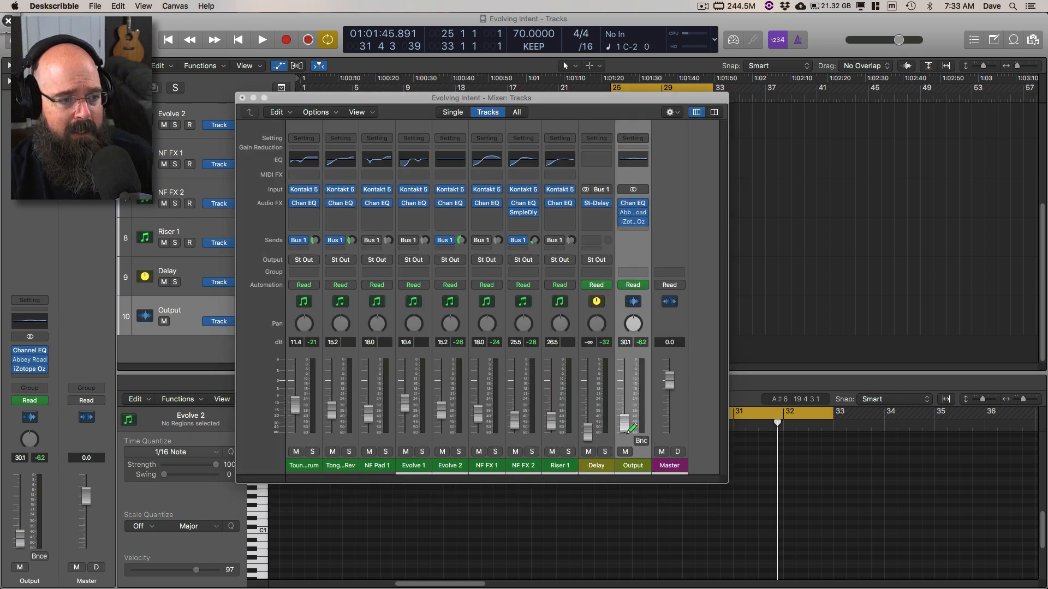
pyautogui.moveTo(630, 432); pyautogui.dragTo(605, 453)
pyautogui.moveTo(678, 415); pyautogui.dragTo(685, 447)
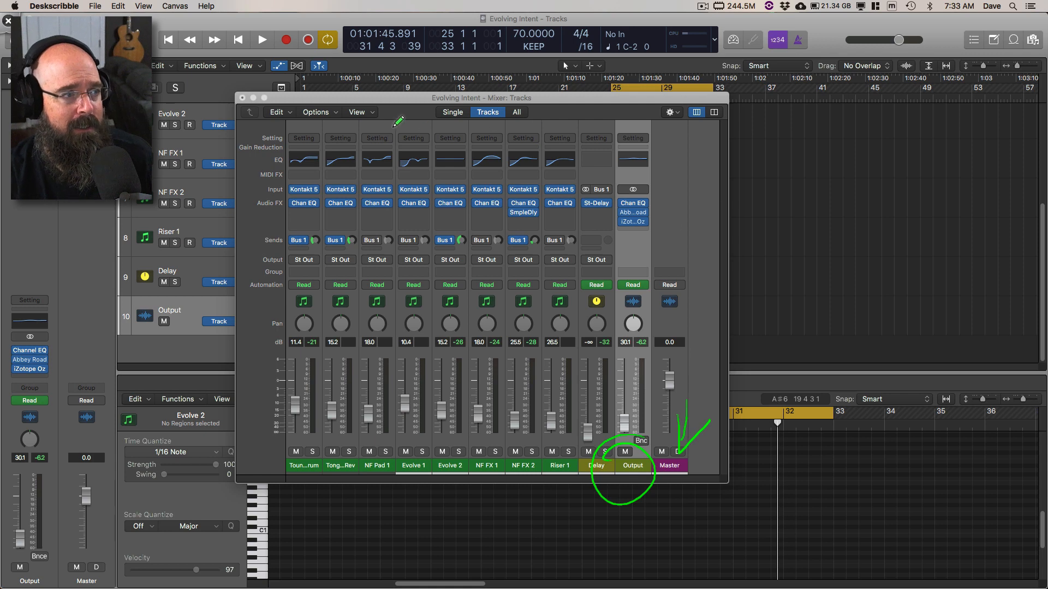
# Step: Erase the marks, circle the Output and Master channels together, and leave the annotation with the mixer closed
pyautogui.press('BackSpace')
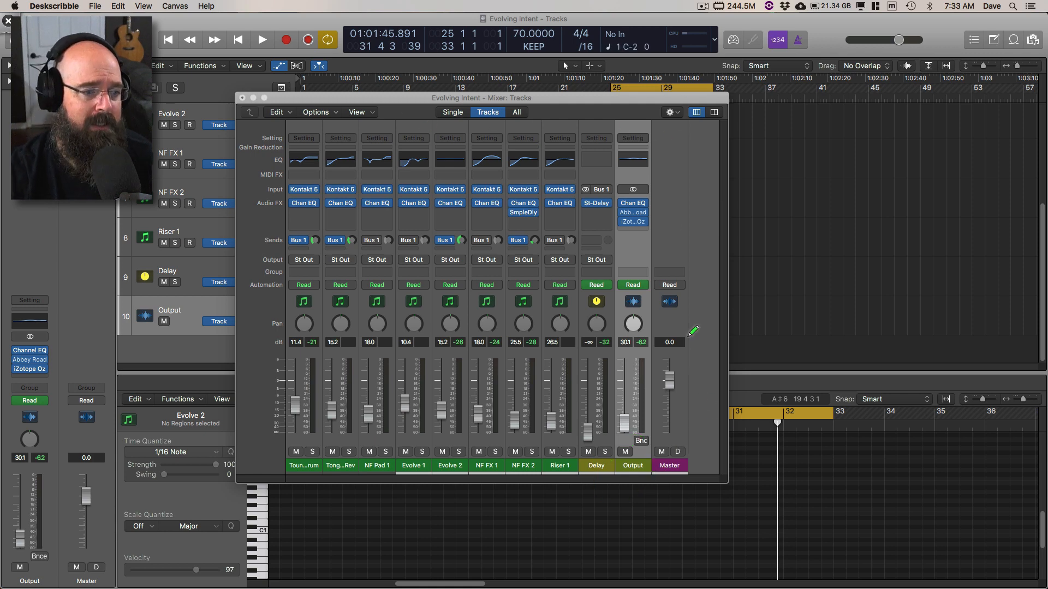
pyautogui.moveTo(654, 428); pyautogui.dragTo(622, 412)
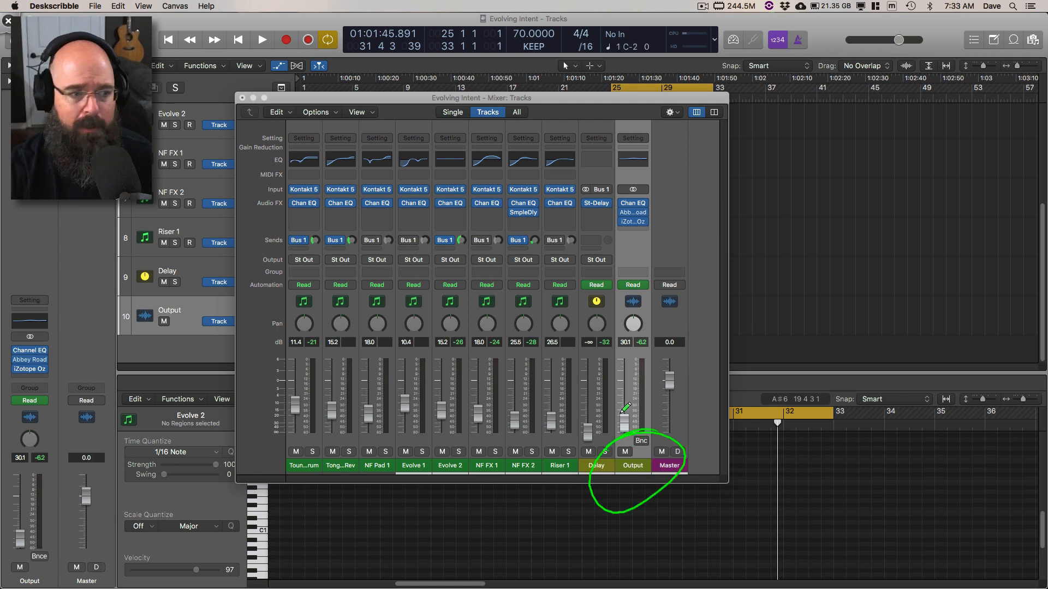
pyautogui.press('Escape')
pyautogui.click(242, 98)
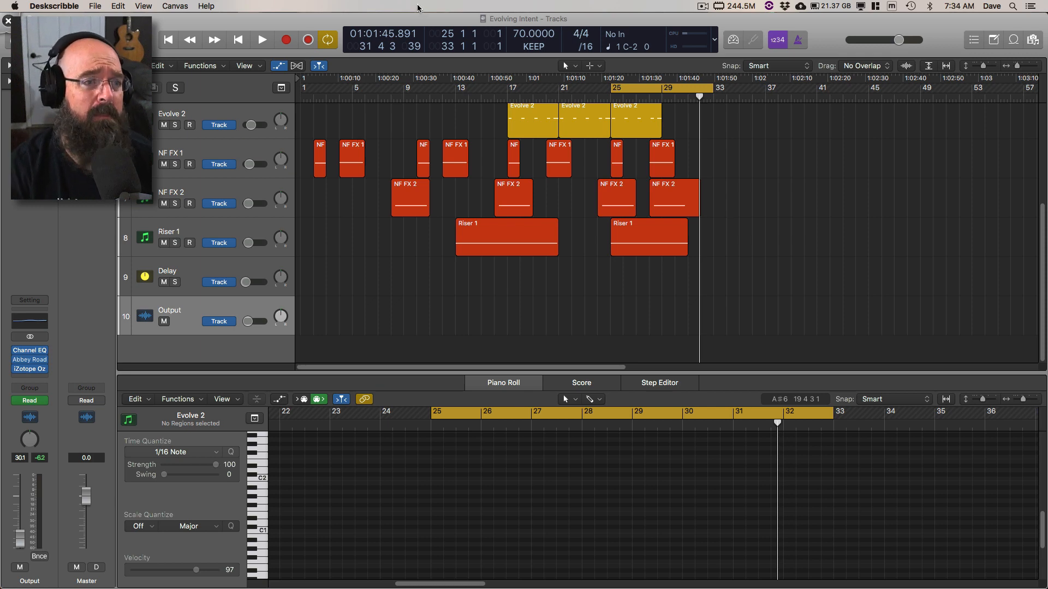
# Step: Play the cycle range from bar 25 with cycling on and show the track automation, including Delay and Output
pyautogui.click(622, 89)
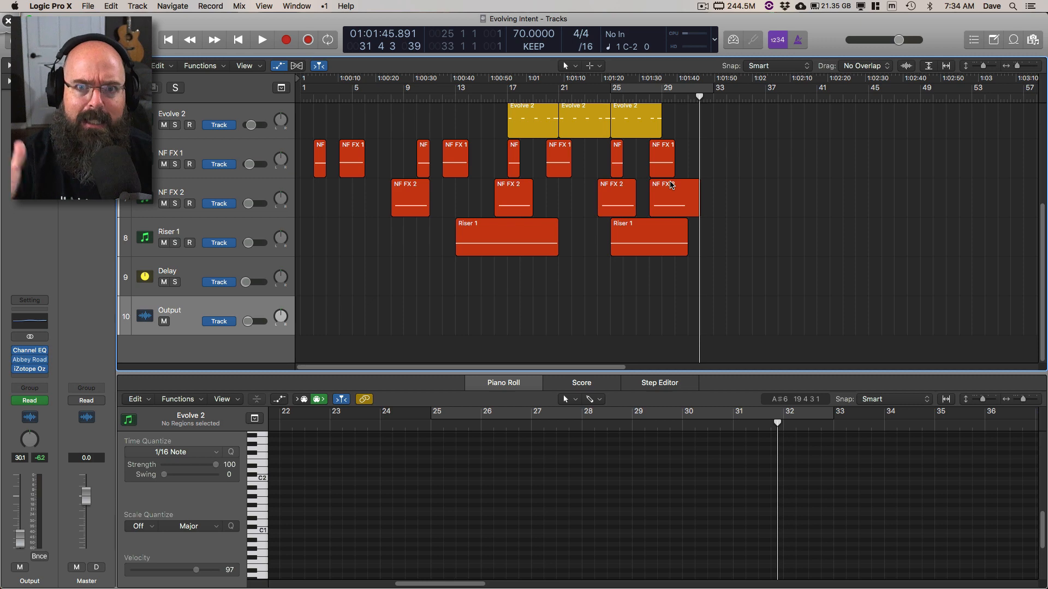
pyautogui.click(646, 91)
pyautogui.press('space')
pyautogui.press('super+Right')
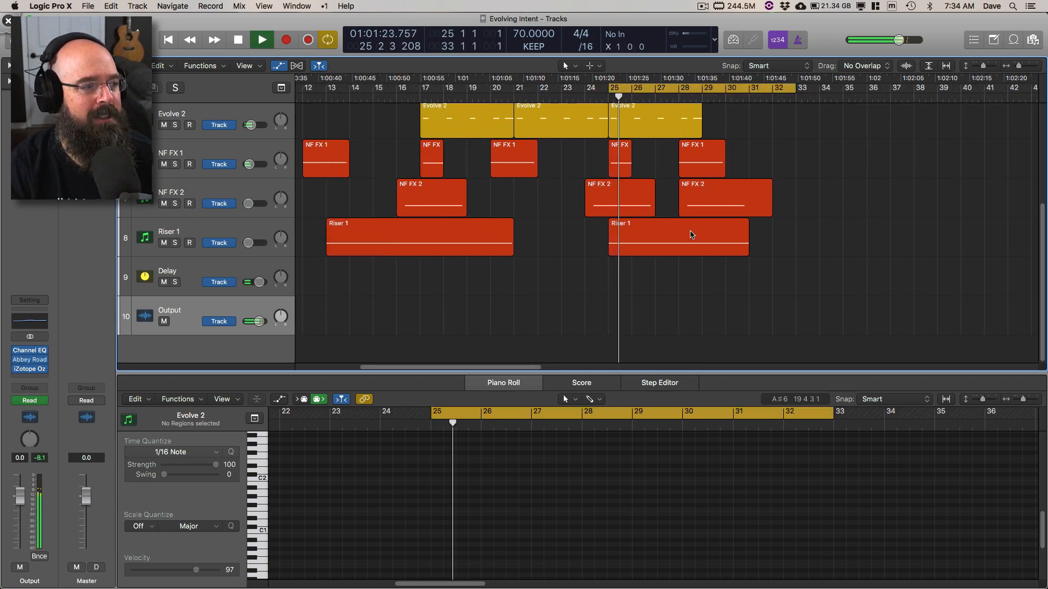
pyautogui.press('super+Up')
pyautogui.press('a')
pyautogui.scroll(-2, 693, 235)
pyautogui.press('super+Right')
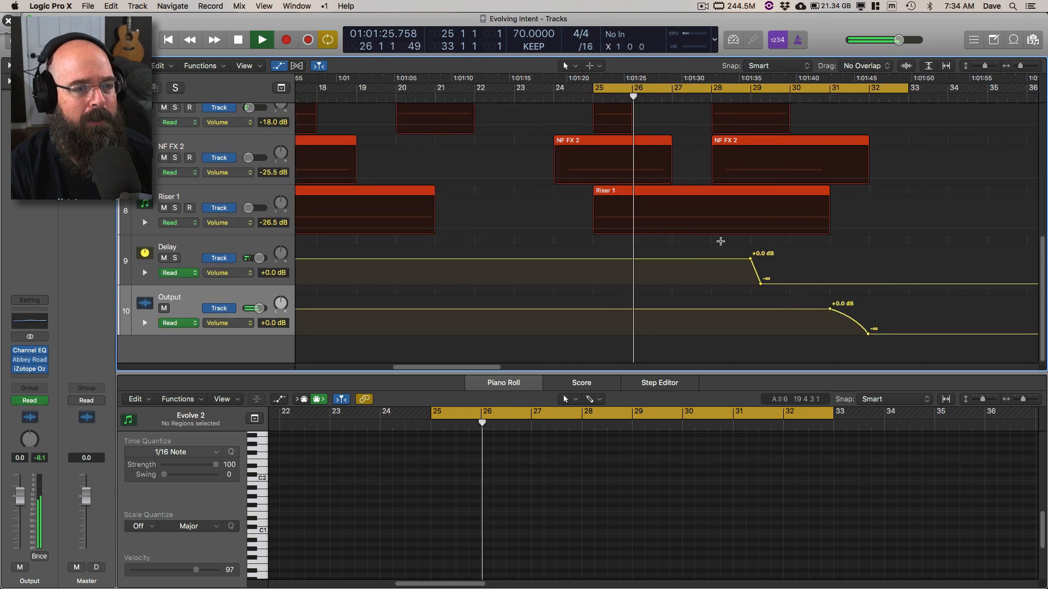
# Step: Examine the Output volume fade between bars 31 and 32 during playback and stop just before bar 32
pyautogui.hscroll(5, 721, 242)
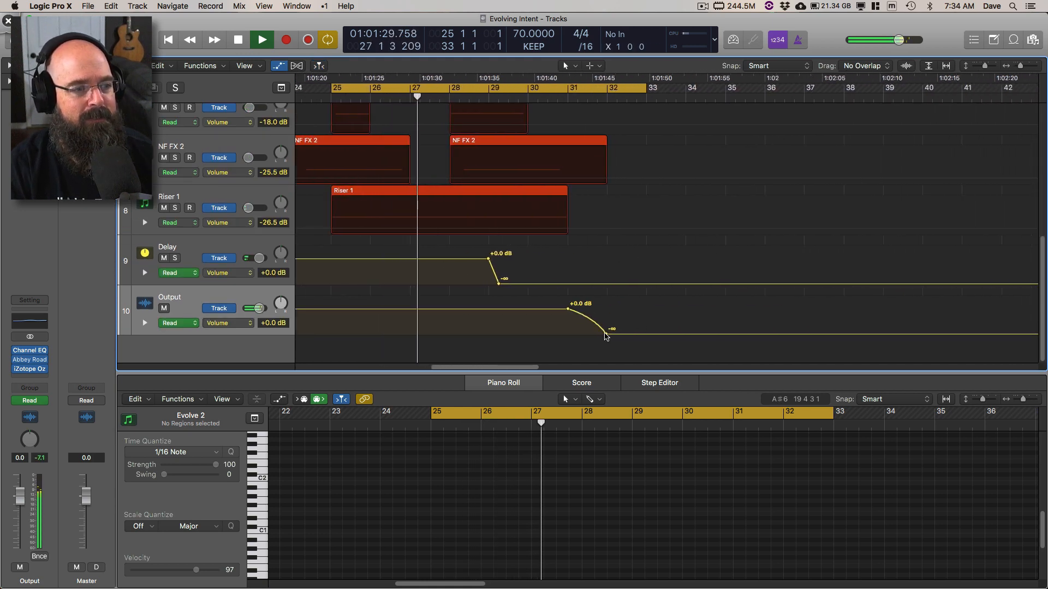
pyautogui.press('super+Right')
pyautogui.hscroll(8, 664, 347)
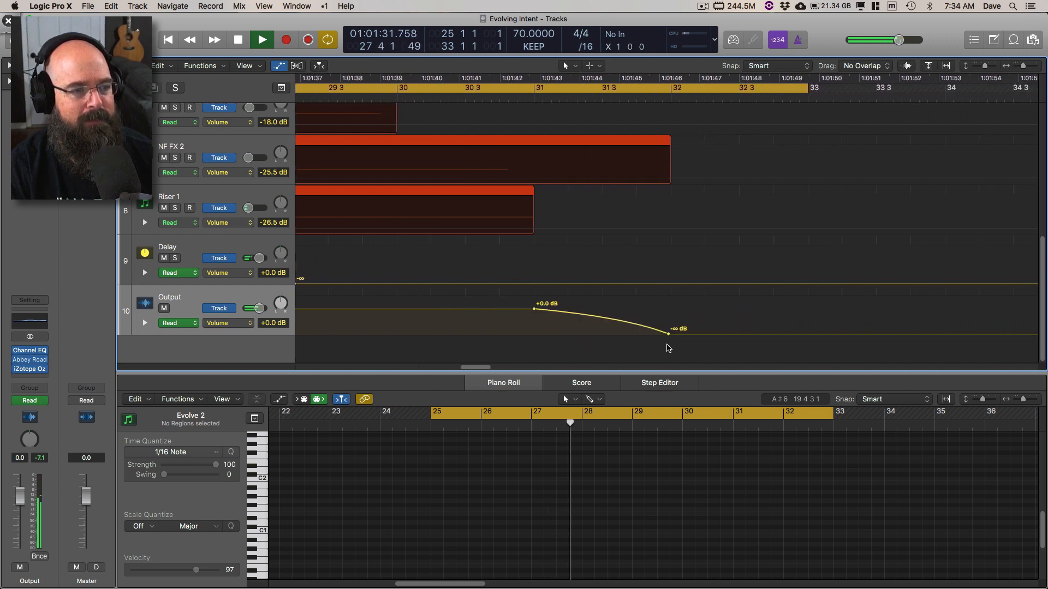
pyautogui.hscroll(-5, 663, 341)
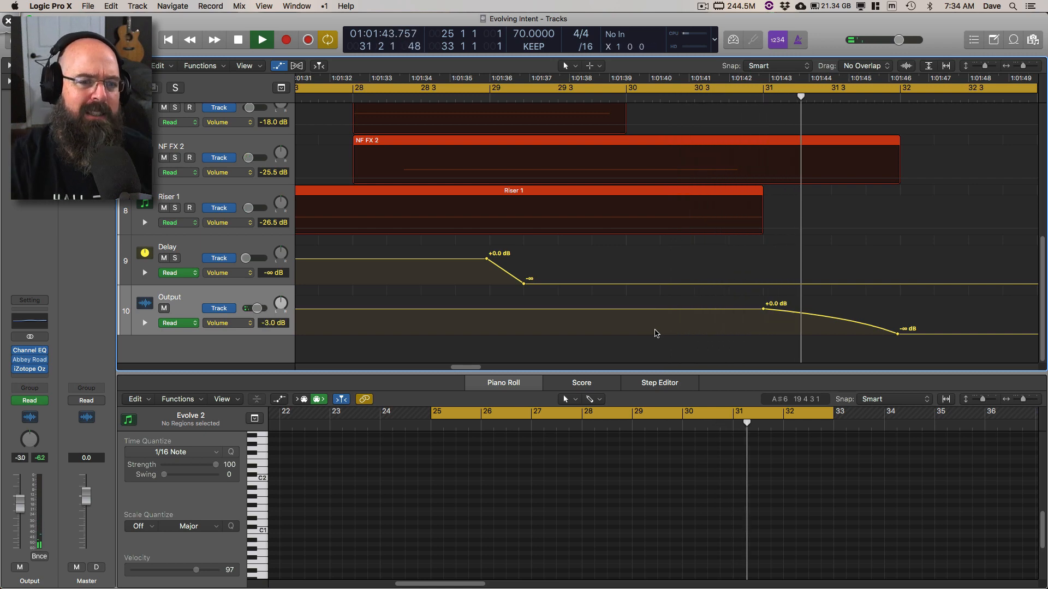
pyautogui.press('space')
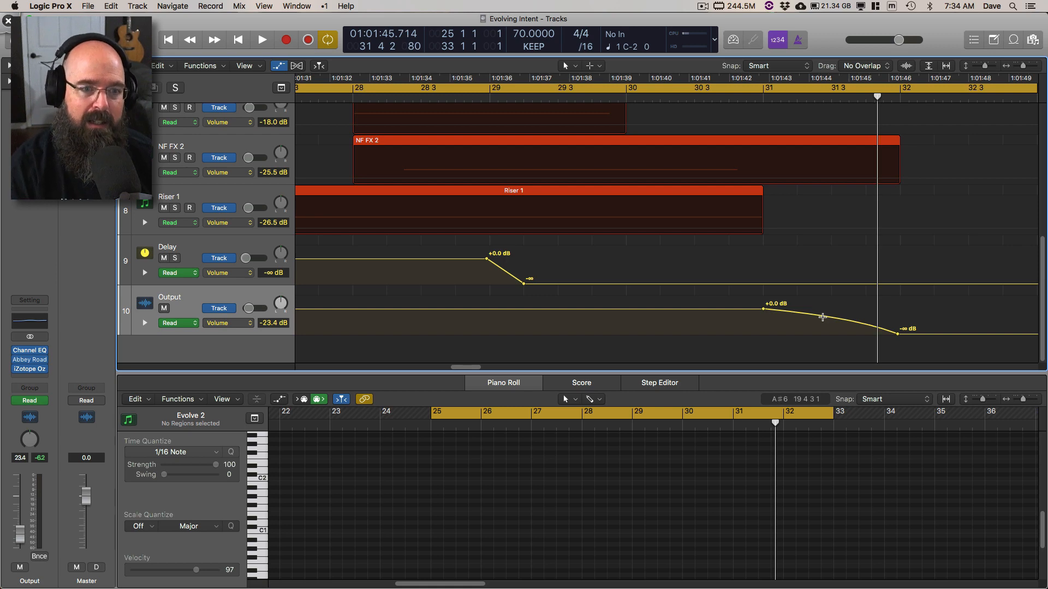
# Step: Shorten the cycle range so that it ends at about bar 32, where the Output fade finishes
pyautogui.press('super+Left')
pyautogui.press('super+Left')
pyautogui.press('super+Left')
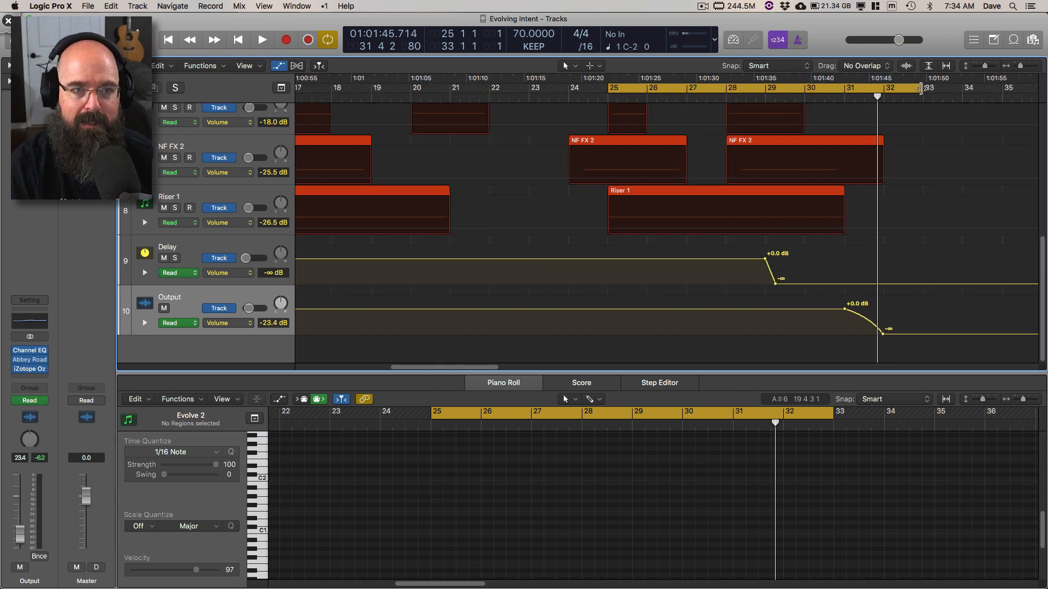
pyautogui.moveTo(921, 89); pyautogui.dragTo(892, 92)
pyautogui.press('super+Right')
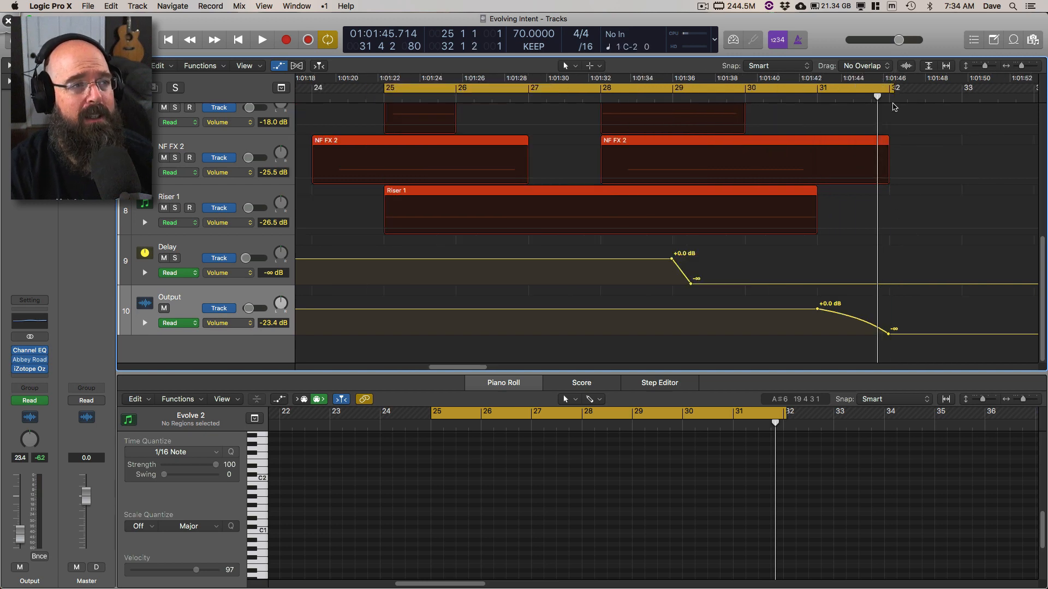
# Step: Turn off cycling and play the whole arrangement from bar 1 with the track automation hidden
pyautogui.press('a')
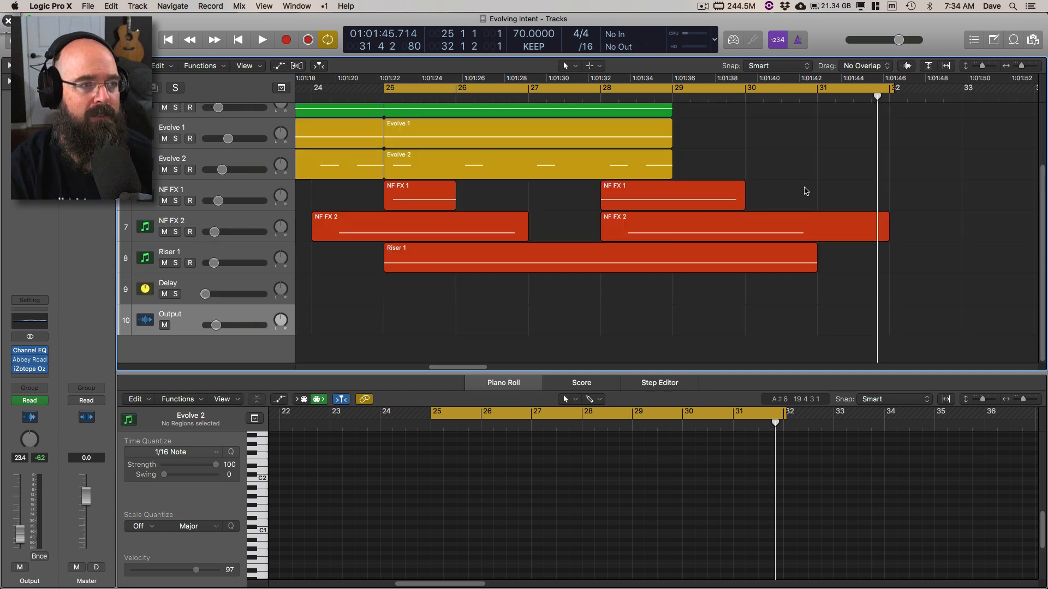
pyautogui.press('c')
pyautogui.press('Return')
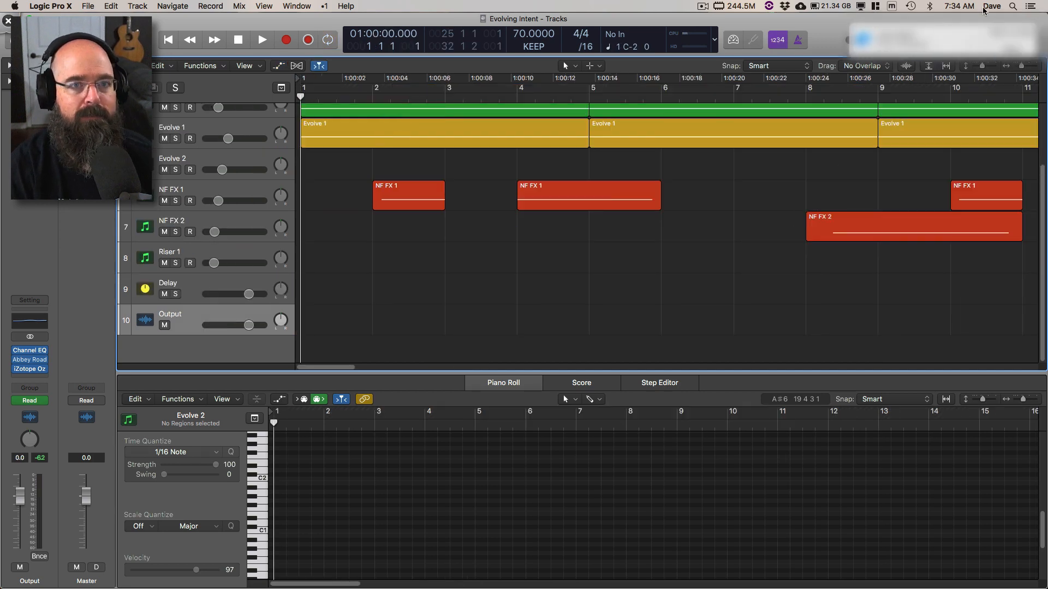
pyautogui.press('z')
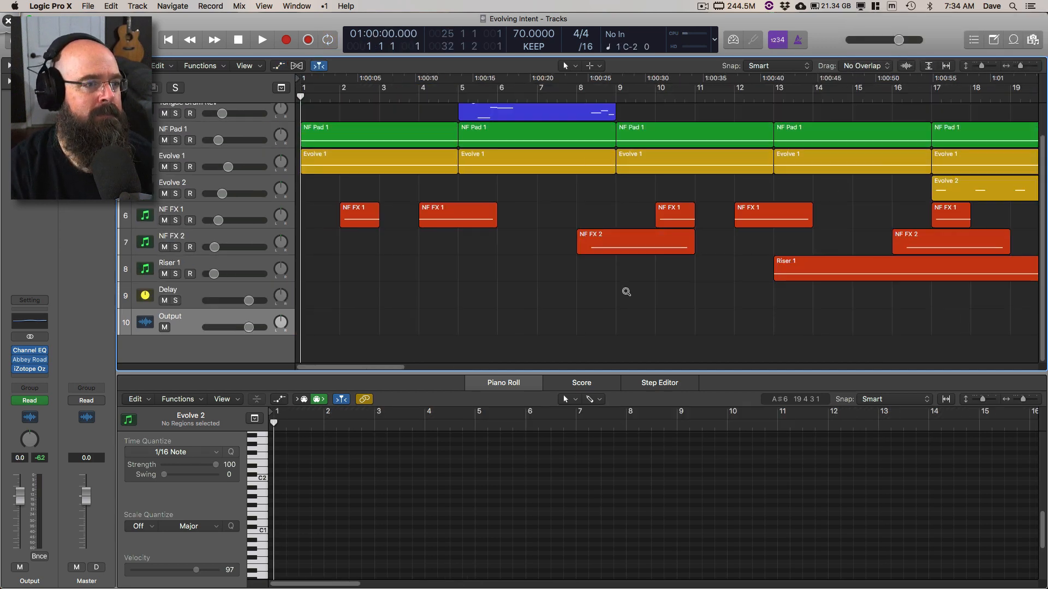
pyautogui.press('space')
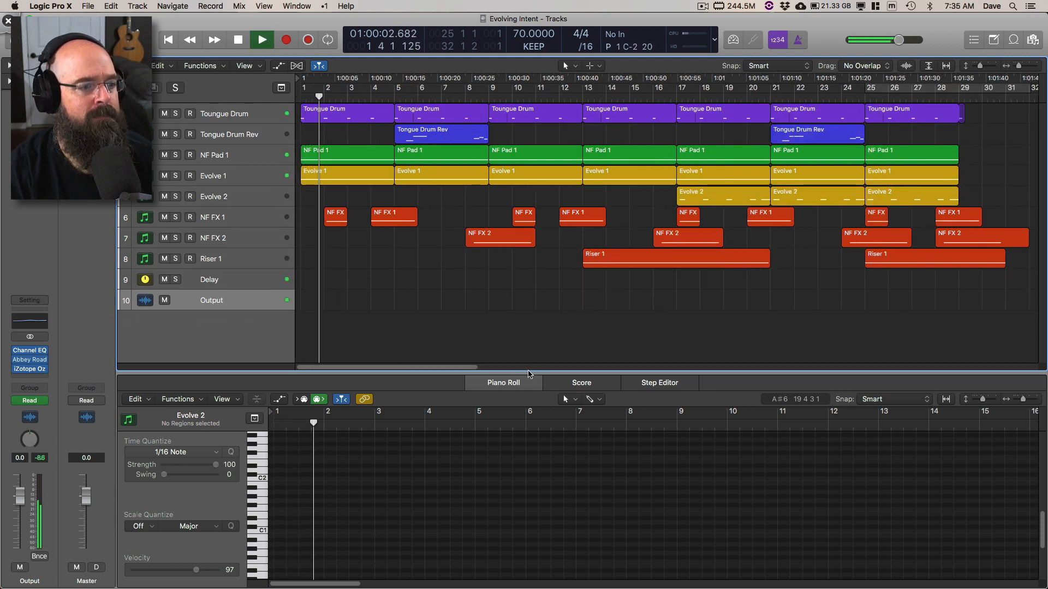
# Step: Close the Piano Roll and fit all regions in the Tracks area, leaving nothing selected
pyautogui.press('p')
pyautogui.press('super+a')
pyautogui.press('z')
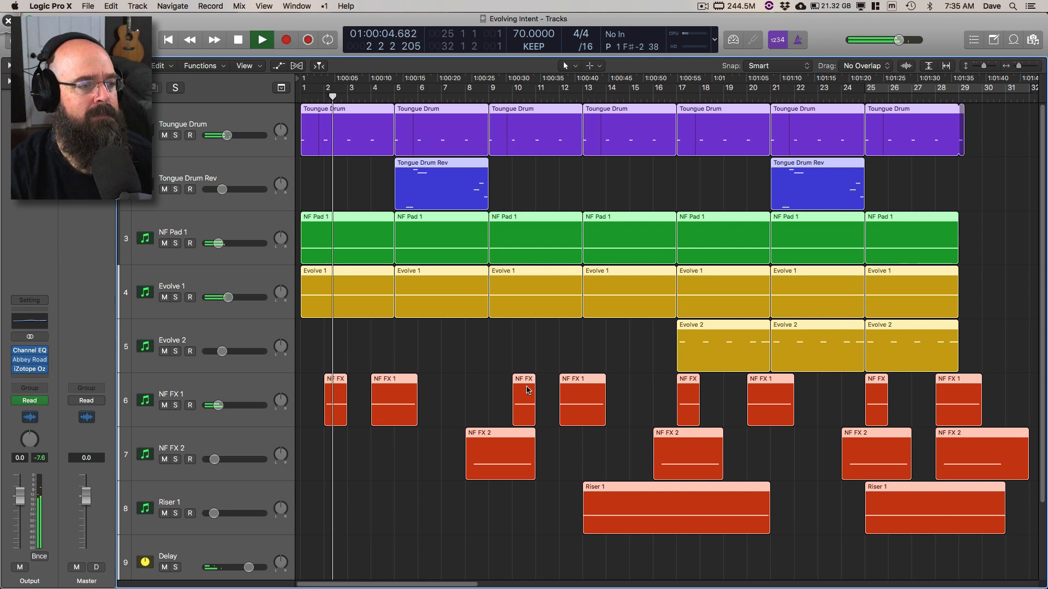
pyautogui.click(457, 359)
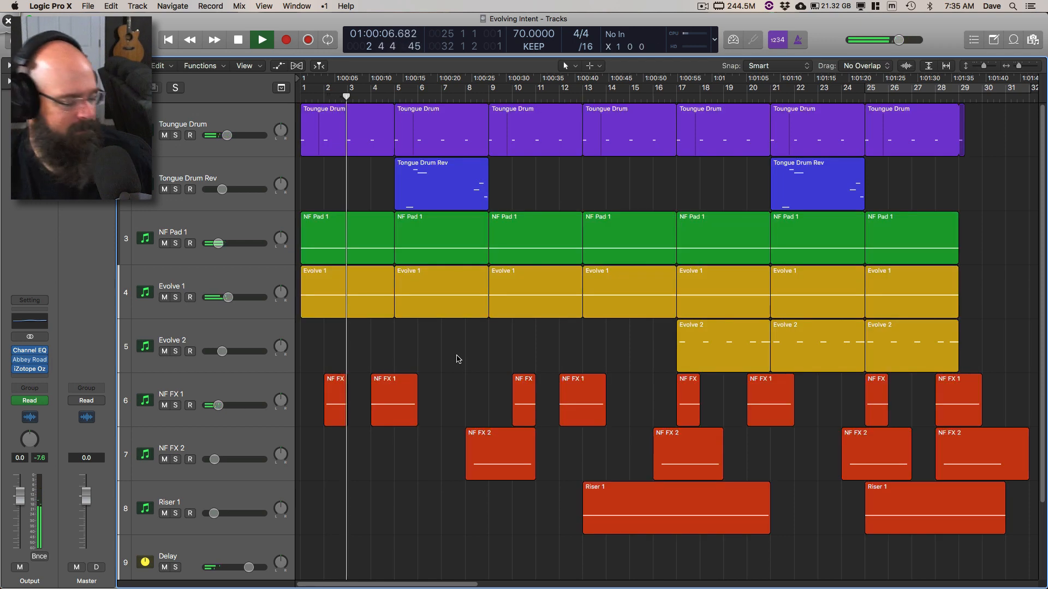
# Step: Open the mixer and the Output channel's Abbey Road Vinyl plug-in, moving its window clear of the webcam area
pyautogui.press('x')
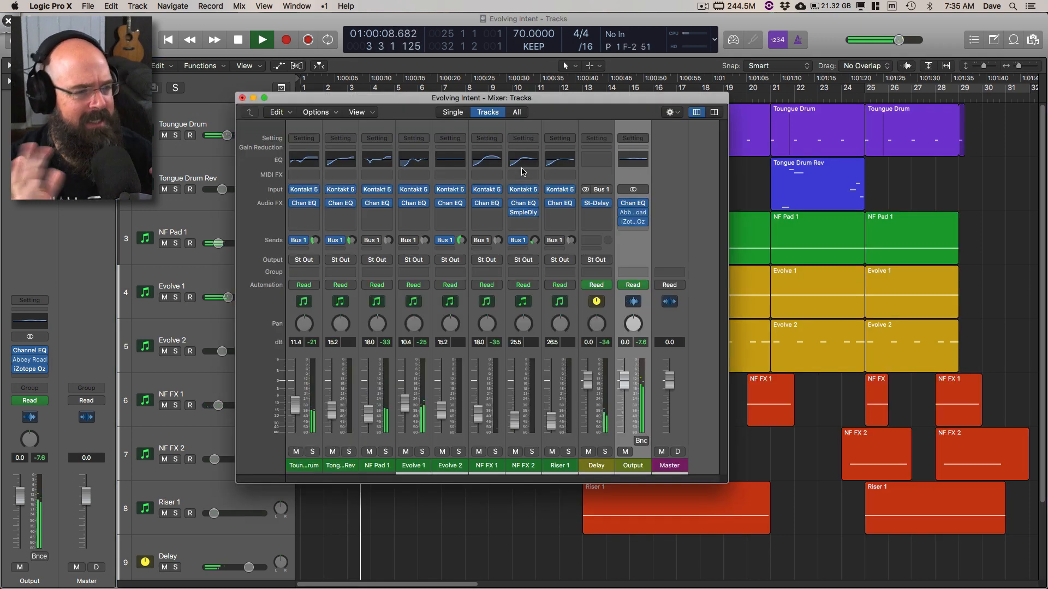
pyautogui.click(632, 212)
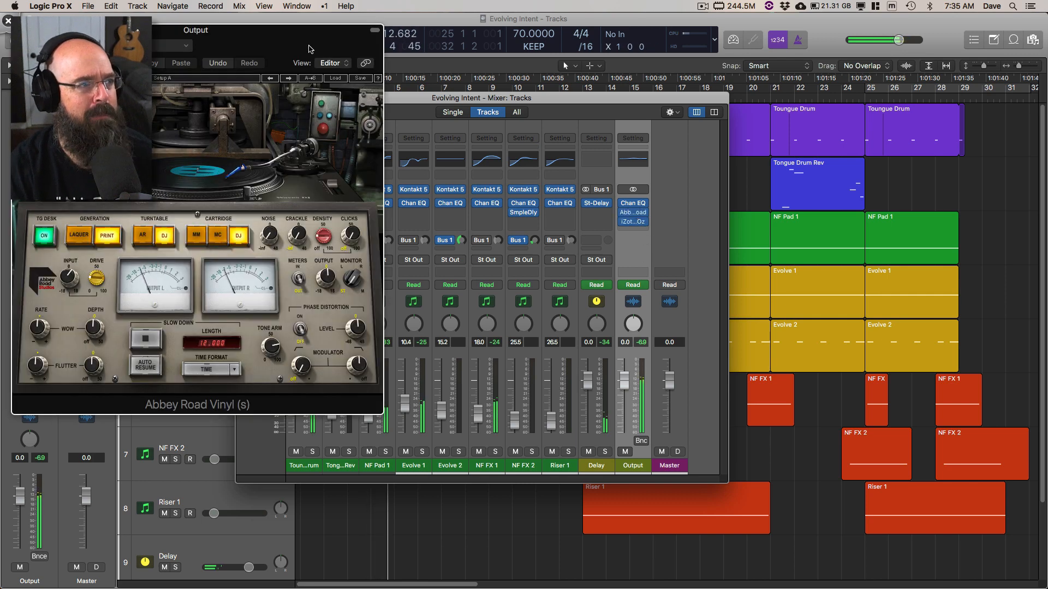
pyautogui.moveTo(319, 51); pyautogui.dragTo(446, 56)
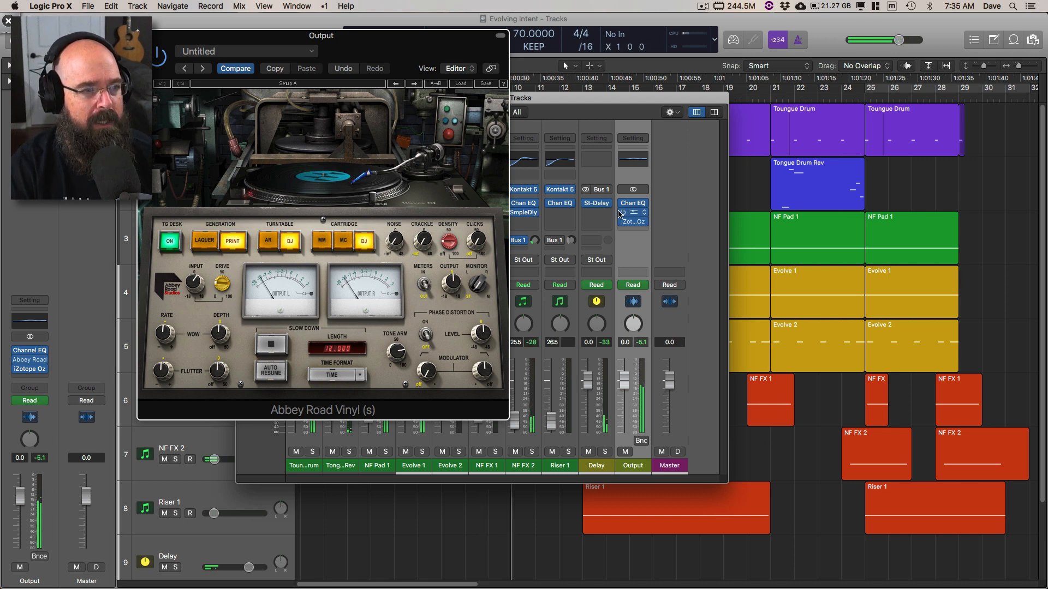
# Step: Bypass the iZotope plug-in on the Output channel and compare Abbey Road Vinyl bypassed and active, leaving it active
pyautogui.click(623, 221)
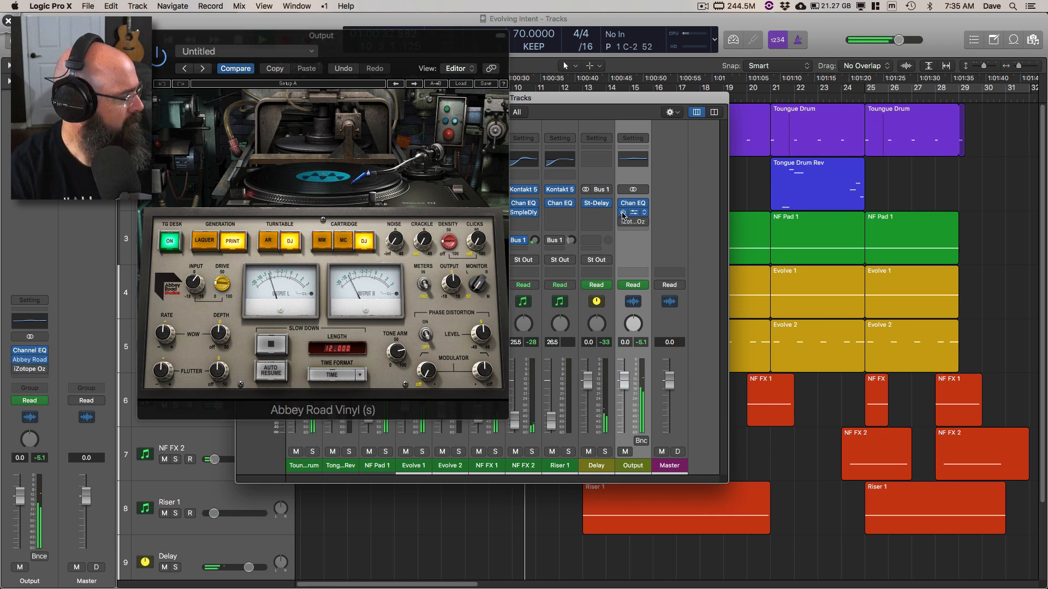
pyautogui.click(623, 212)
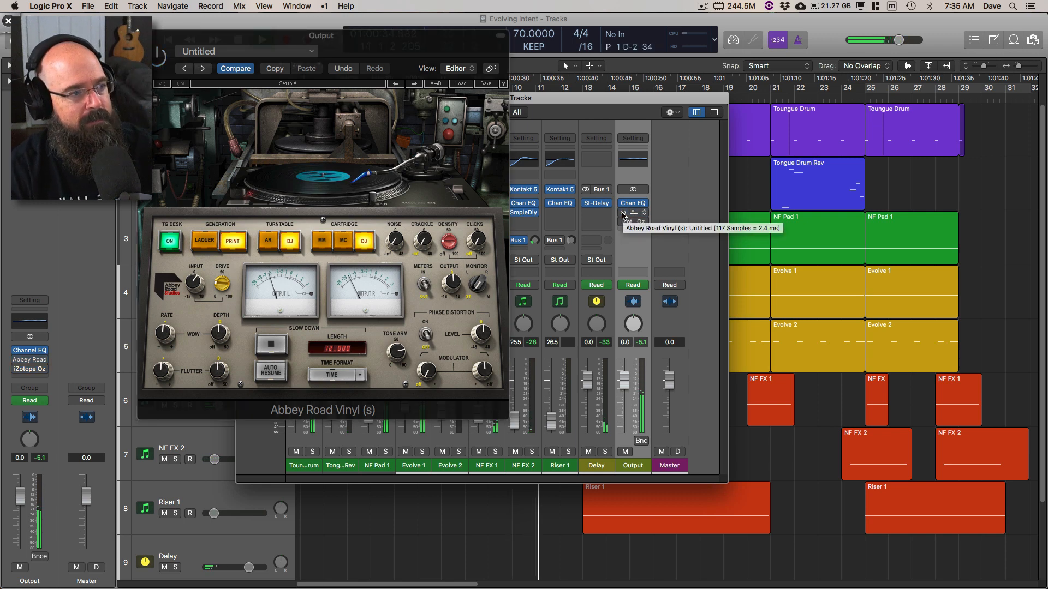
pyautogui.click(623, 212)
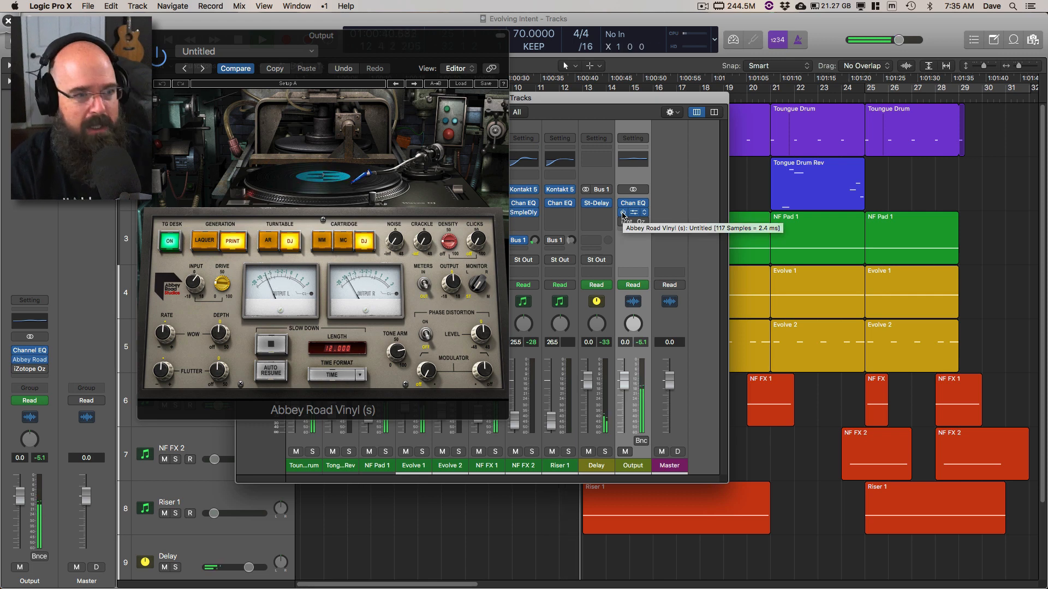
pyautogui.click(623, 212)
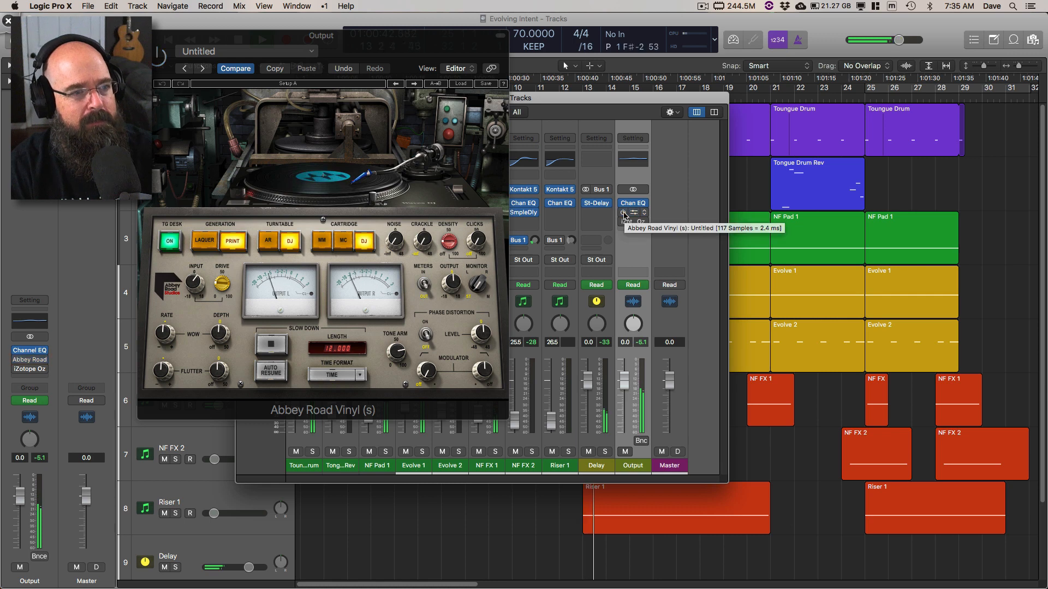
pyautogui.click(623, 213)
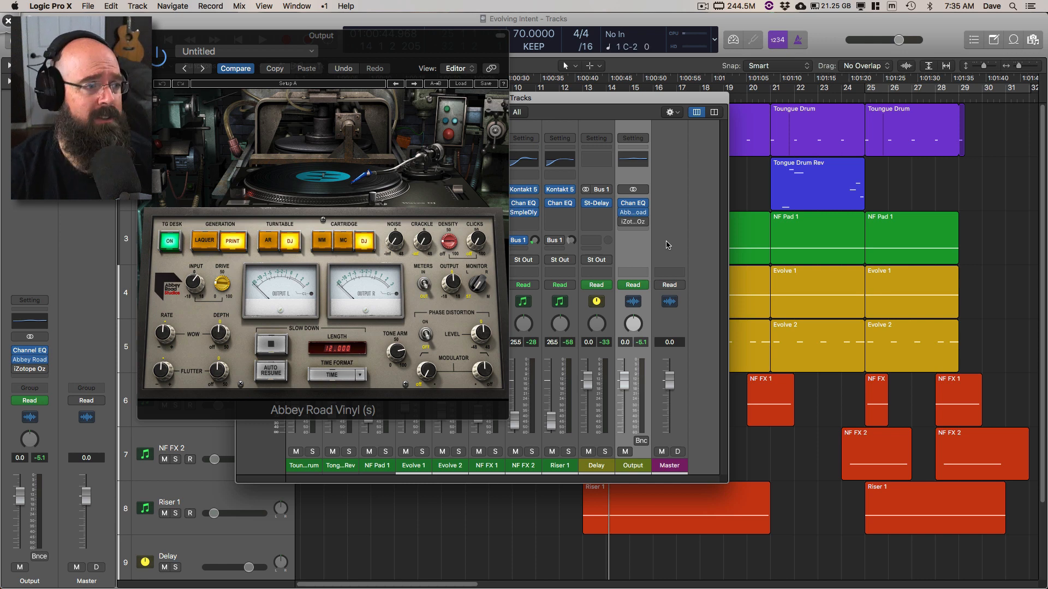
# Step: Use Deskscribble to temporarily circle Abbey Road Vinyl's Print, turntable DJ and cartridge DJ settings and its wow and flutter depth knobs
pyautogui.press('super+shift+d')
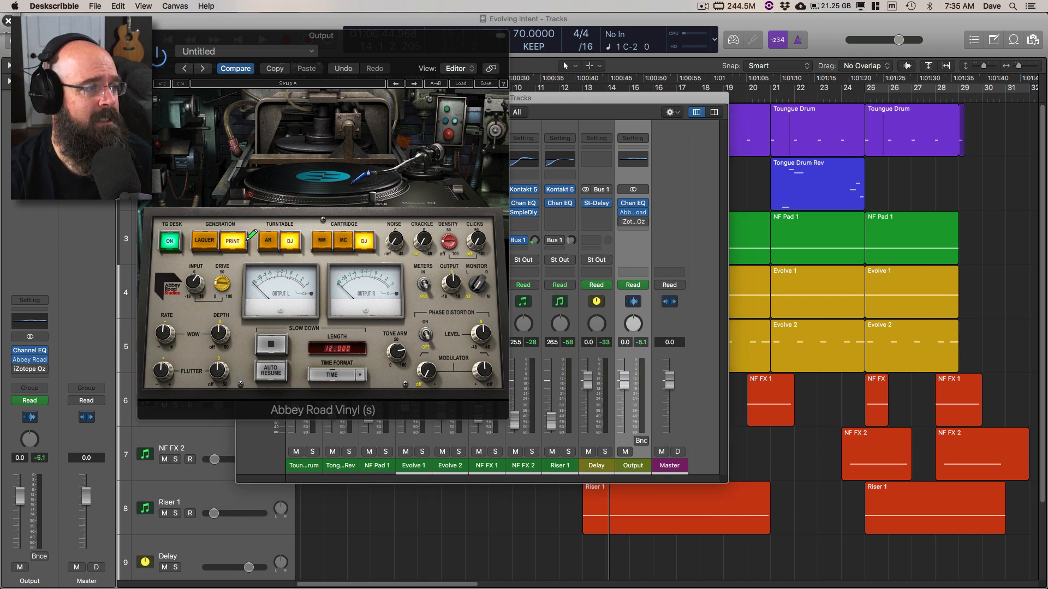
pyautogui.moveTo(248, 238); pyautogui.dragTo(256, 248)
pyautogui.moveTo(358, 222); pyautogui.dragTo(388, 223)
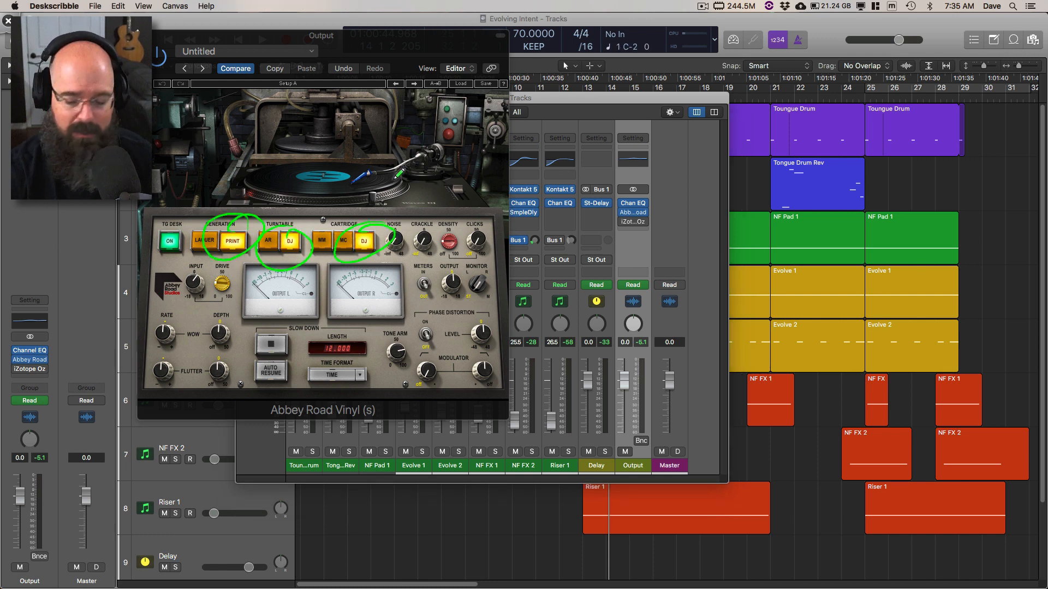
pyautogui.press('Delete')
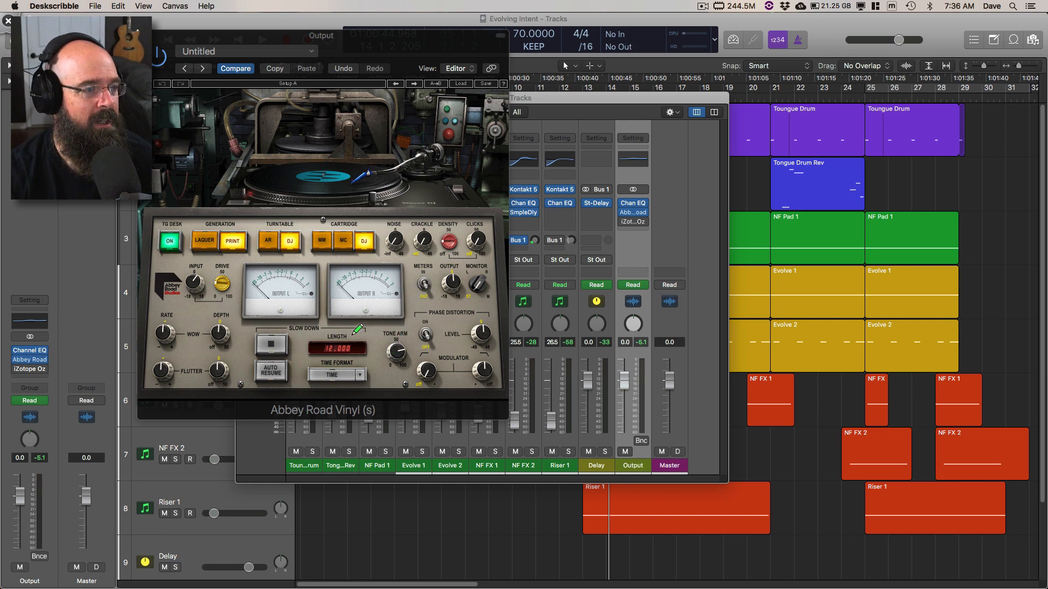
pyautogui.moveTo(243, 320)
pyautogui.mouseDown()
pyautogui.moveTo(232, 348)
pyautogui.moveTo(240, 385)
pyautogui.mouseUp()
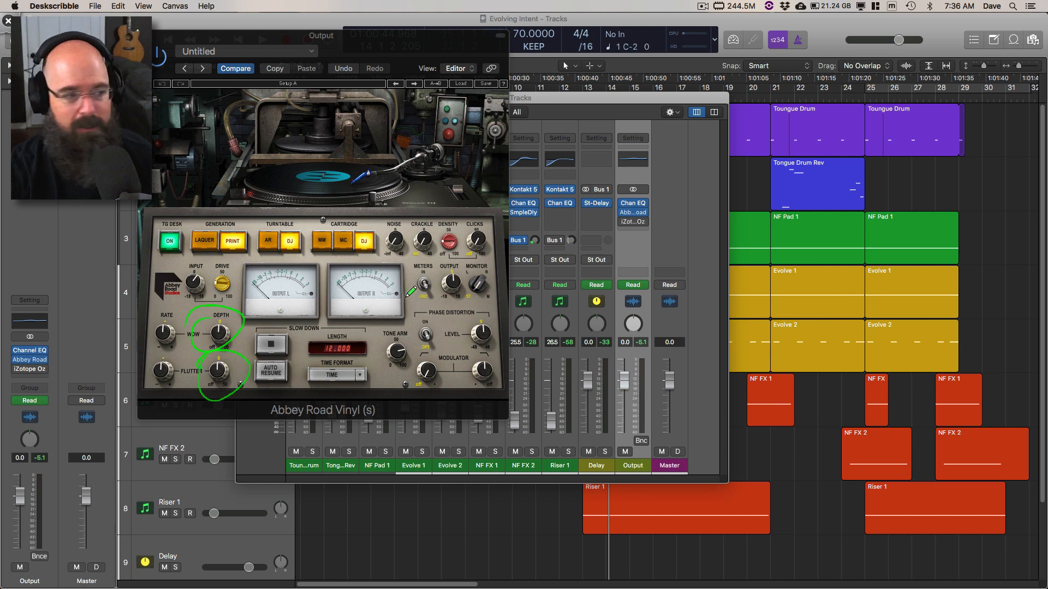
pyautogui.press('Escape')
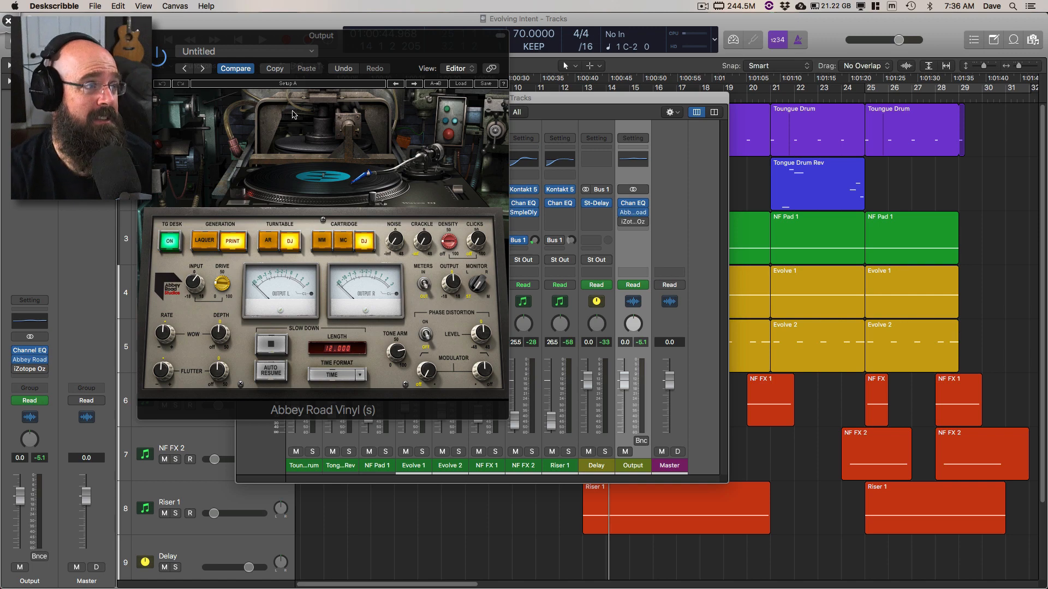
# Step: Close Abbey Road Vinyl, reactivate the iZotope plug-in on the Output channel and open its editor
pyautogui.click(144, 36)
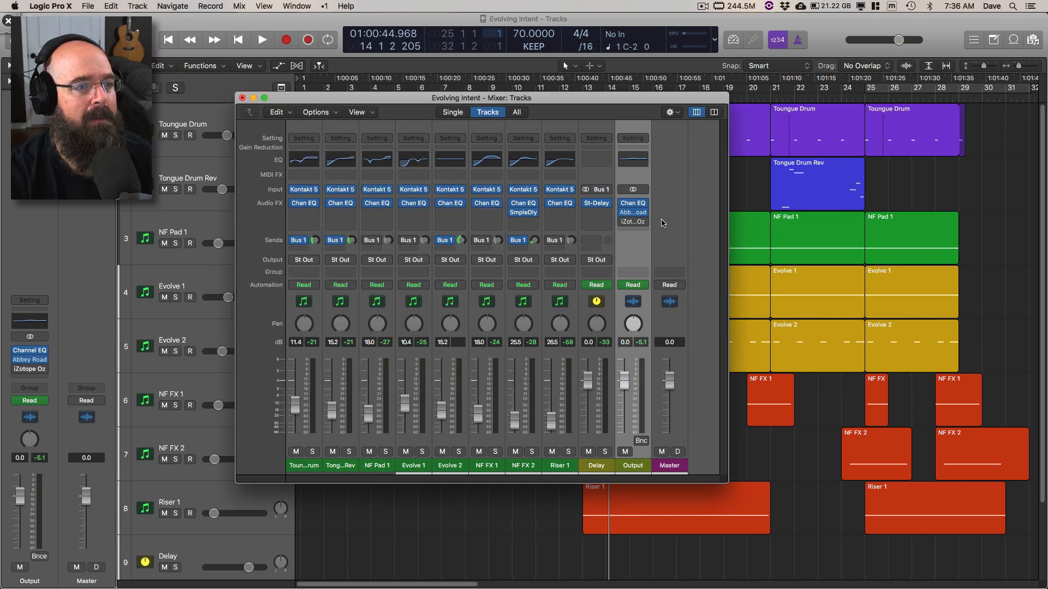
pyautogui.click(621, 223)
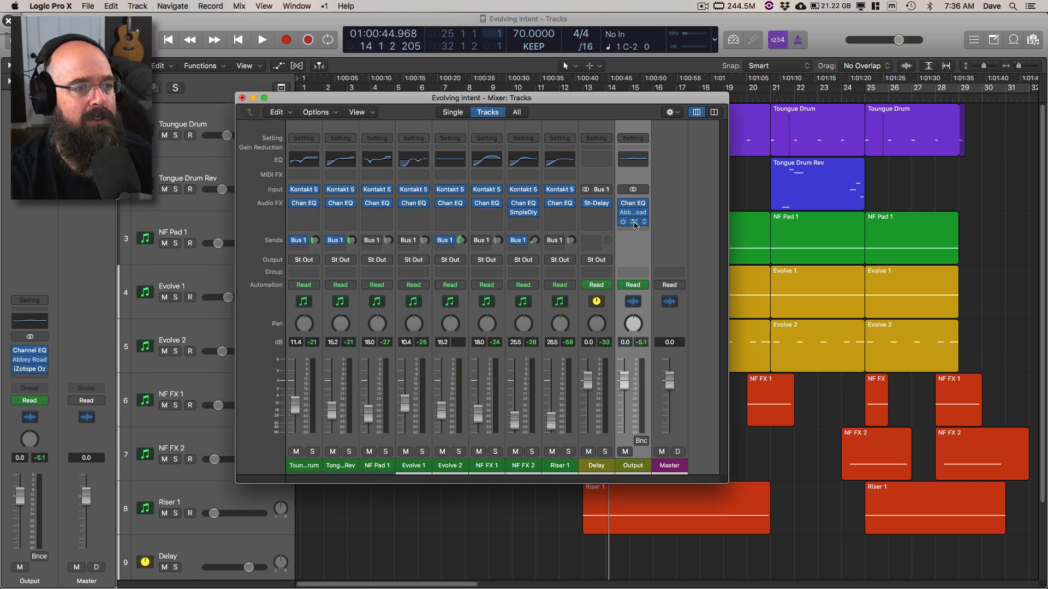
pyautogui.click(633, 222)
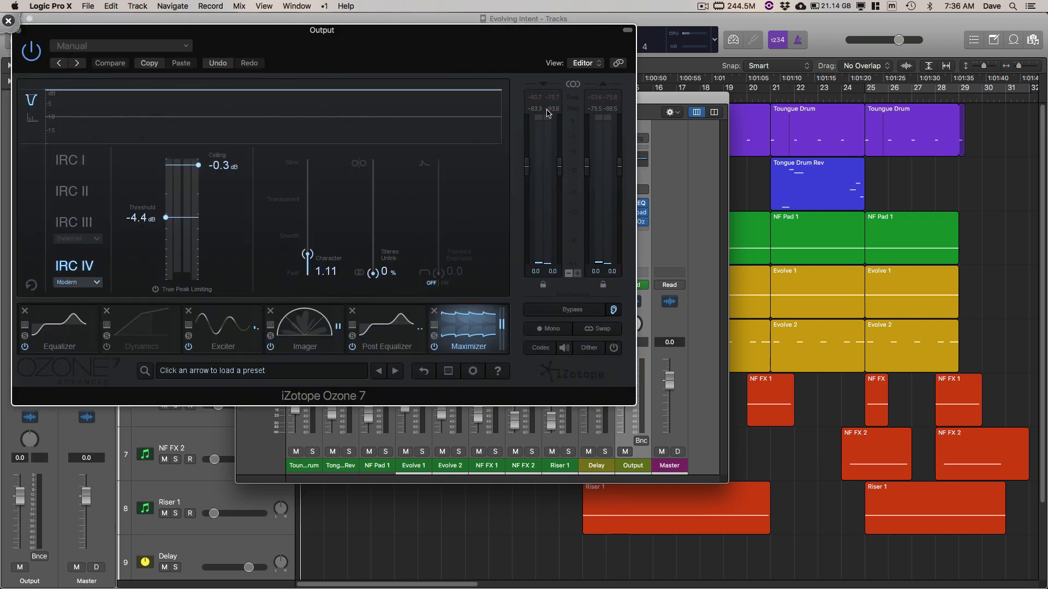
# Step: Examine Ozone 7's Equalizer, Dynamics, Exciter, Imager, Post Equalizer and Maximizer modules during playback, leaving Dynamics bypassed
pyautogui.click(70, 335)
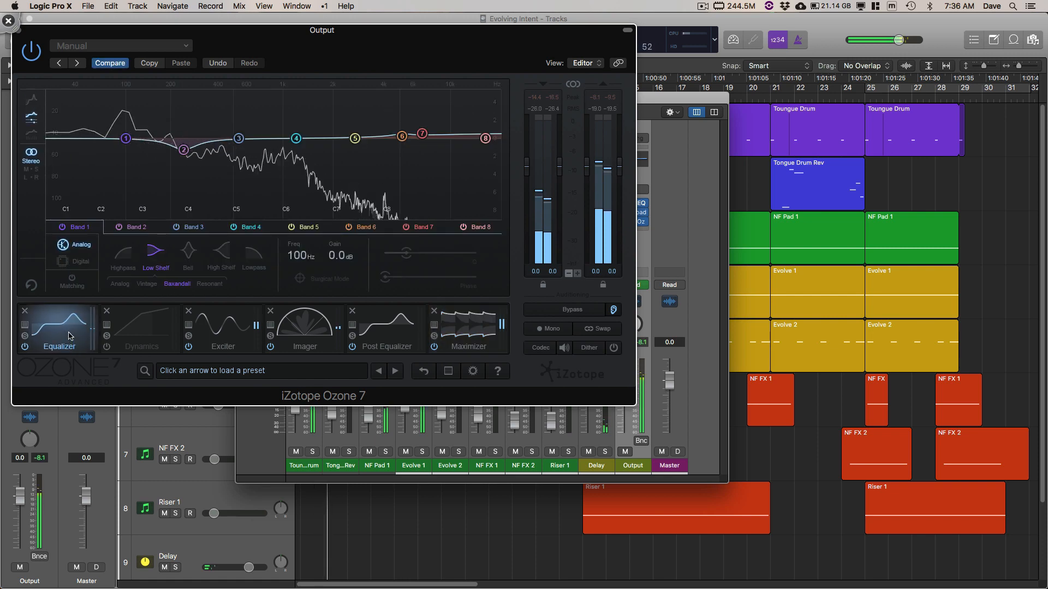
pyautogui.click(138, 341)
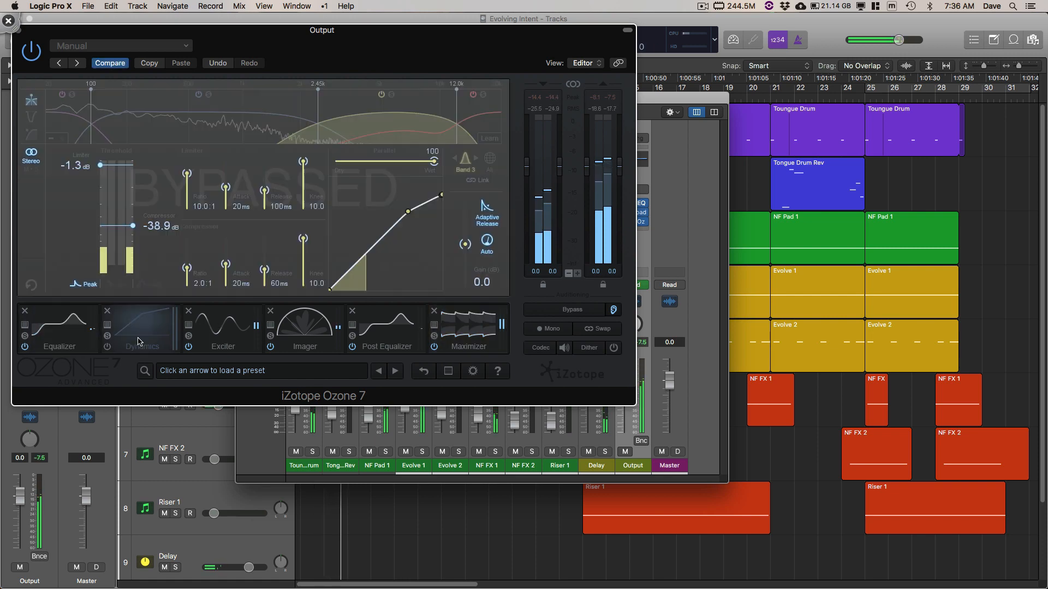
pyautogui.click(219, 343)
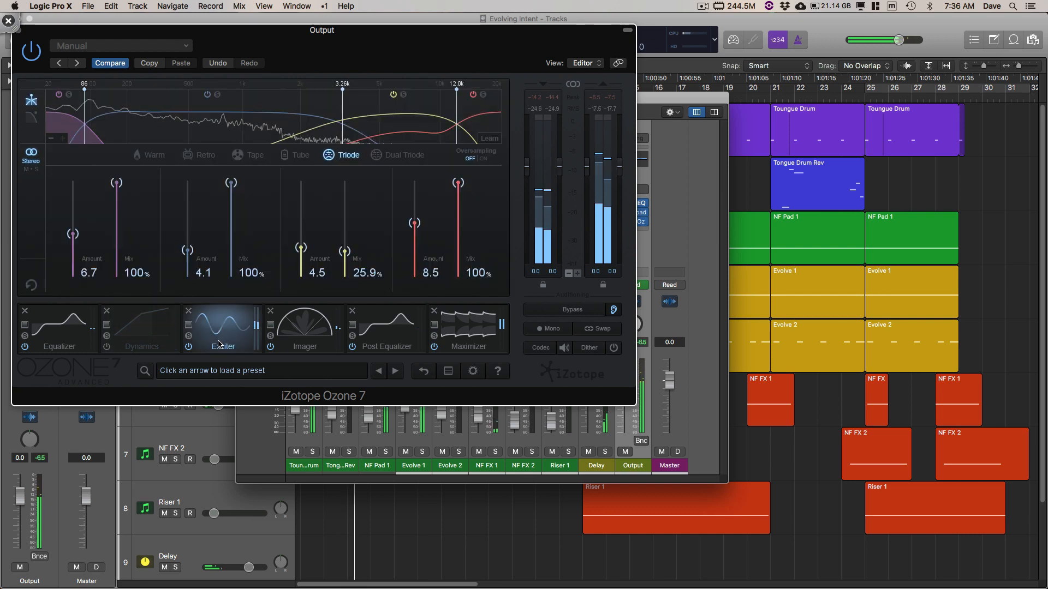
pyautogui.click(113, 352)
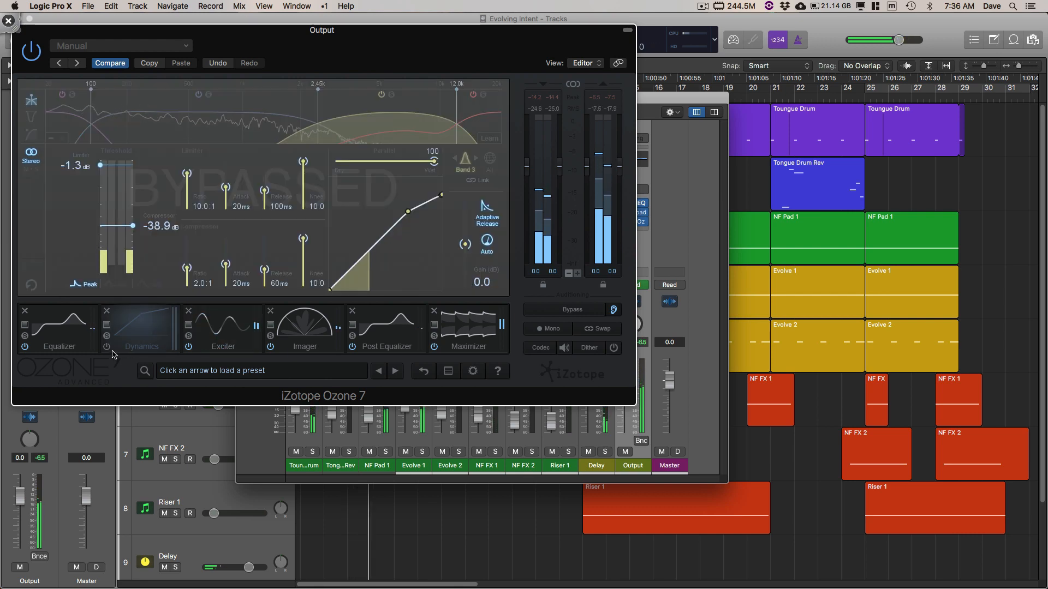
pyautogui.click(108, 347)
pyautogui.click(108, 347)
pyautogui.click(214, 335)
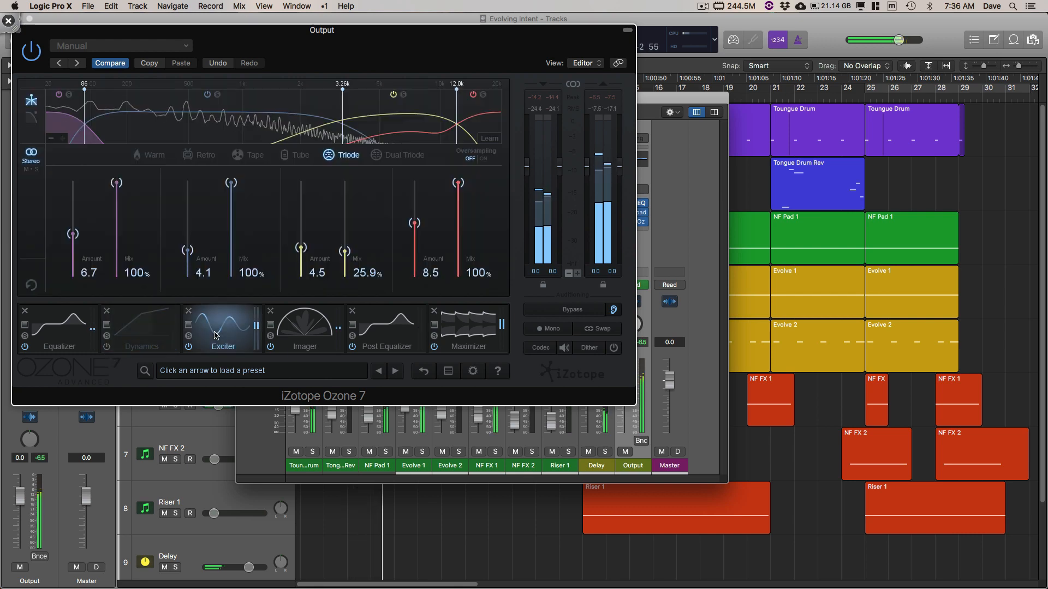
pyautogui.click(317, 341)
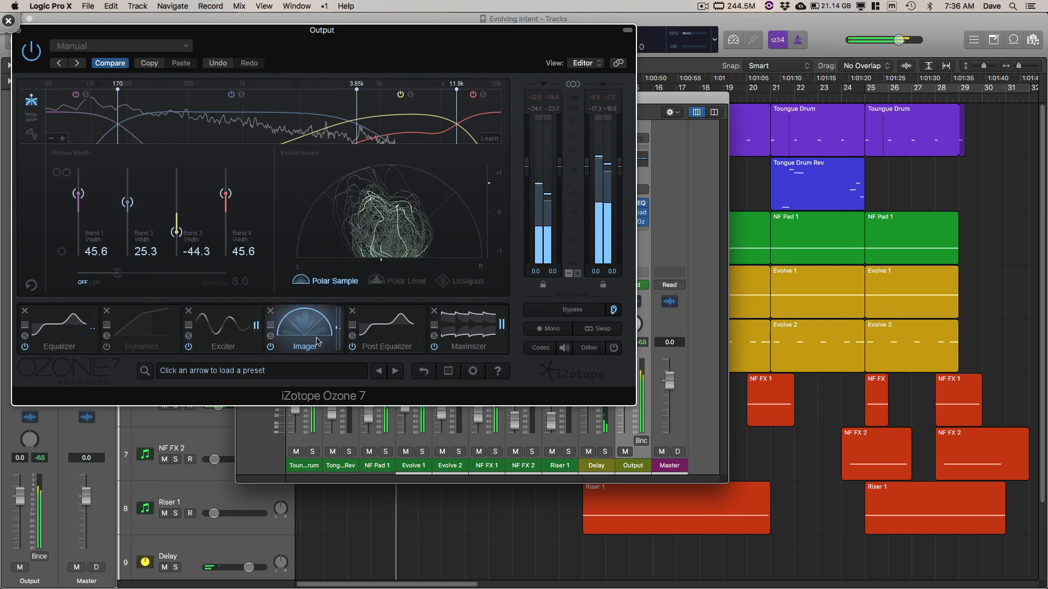
pyautogui.click(398, 334)
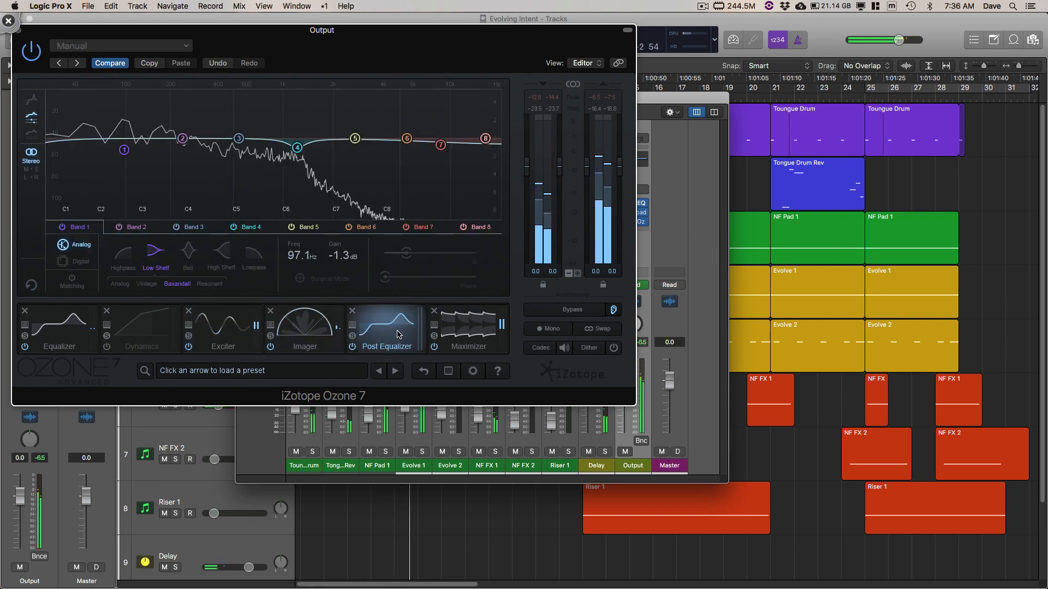
pyautogui.click(470, 343)
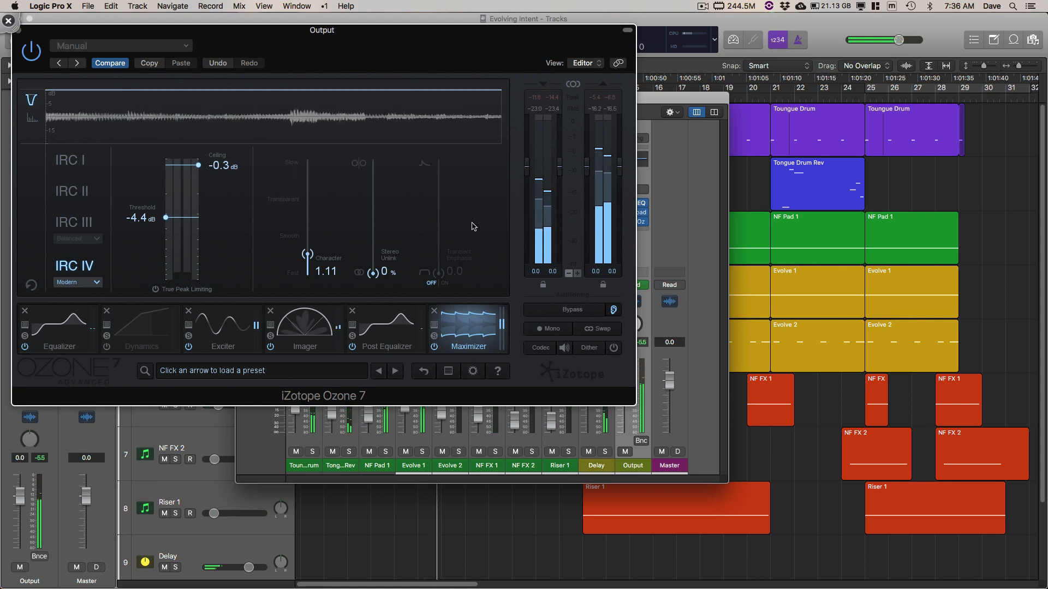
# Step: Close the Ozone 7 window and the mixer, letting the arrangement play on in the Tracks area
pyautogui.moveTo(338, 30); pyautogui.dragTo(390, 44)
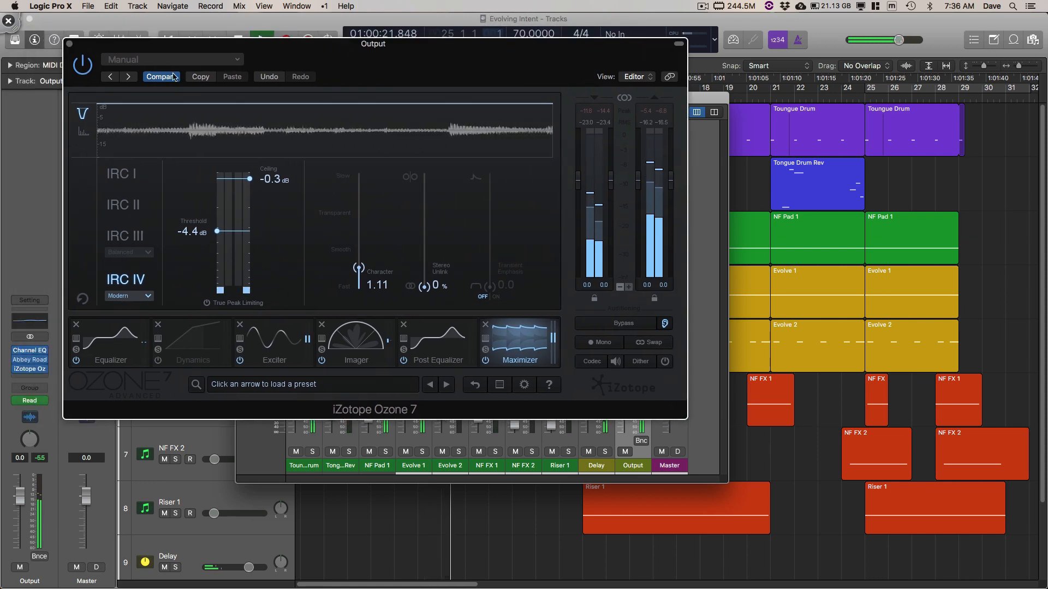
pyautogui.click(67, 44)
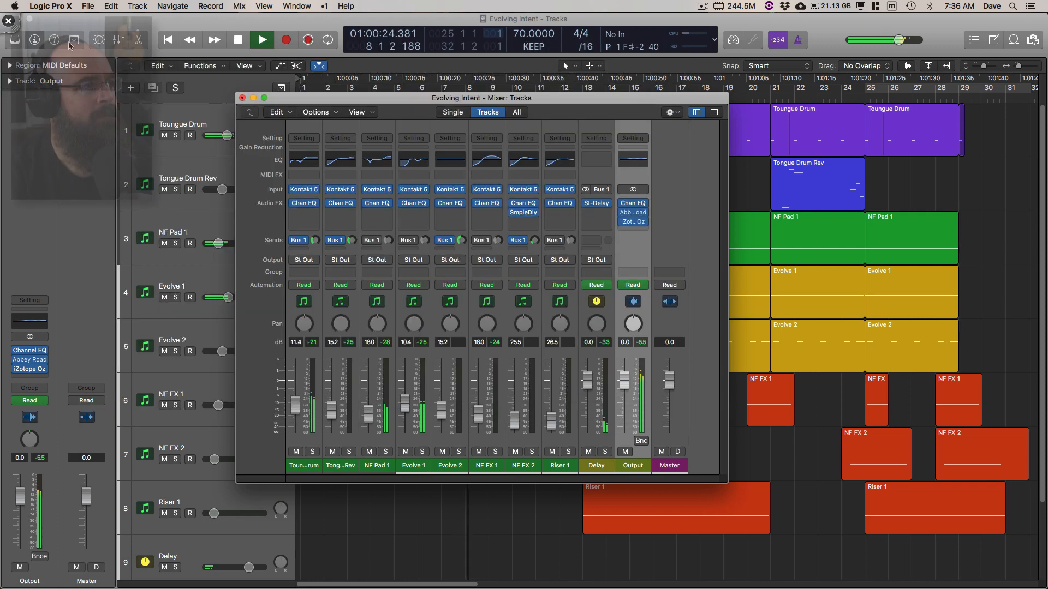
pyautogui.click(243, 98)
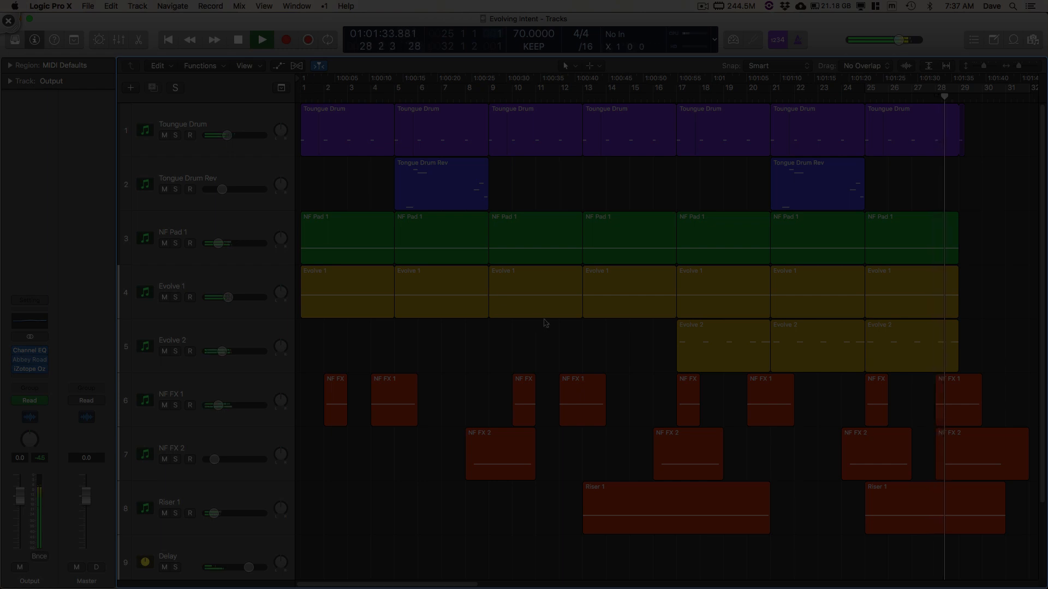
pyautogui.press('super+Left')
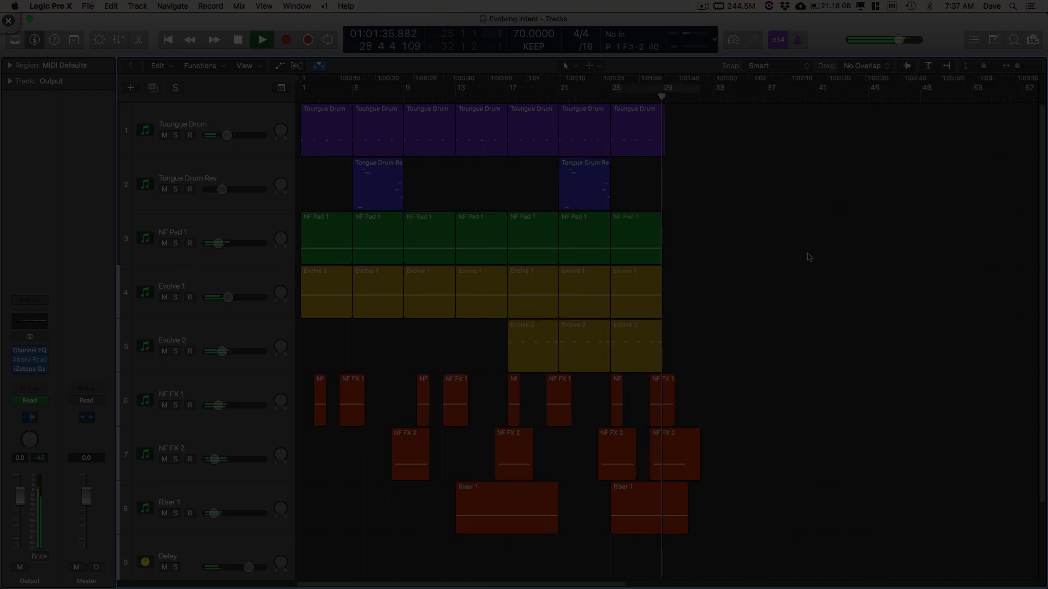